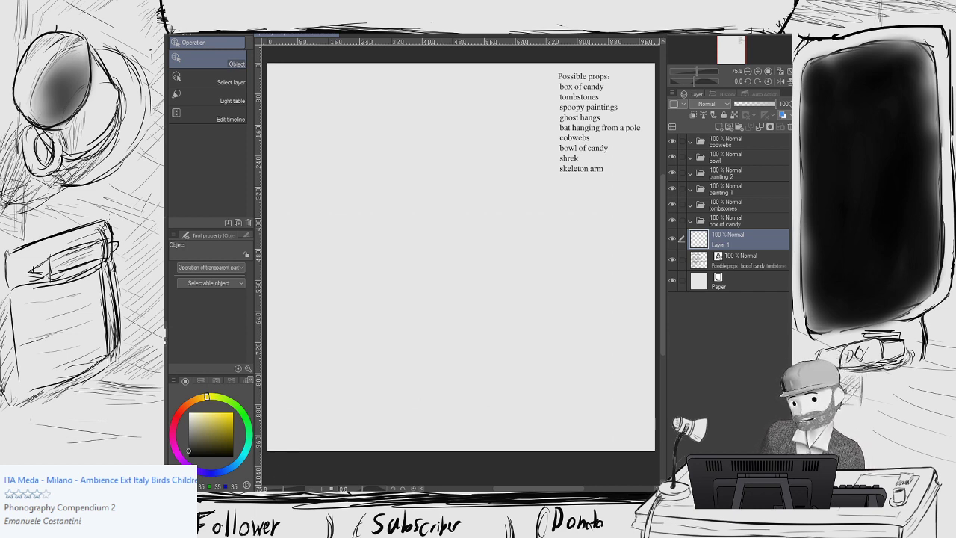
Move Layer 1 into the "box of candy" folder.
{"action": "left_click_drag", "start_coordinate": [492, 233], "coordinate": [489, 226]}
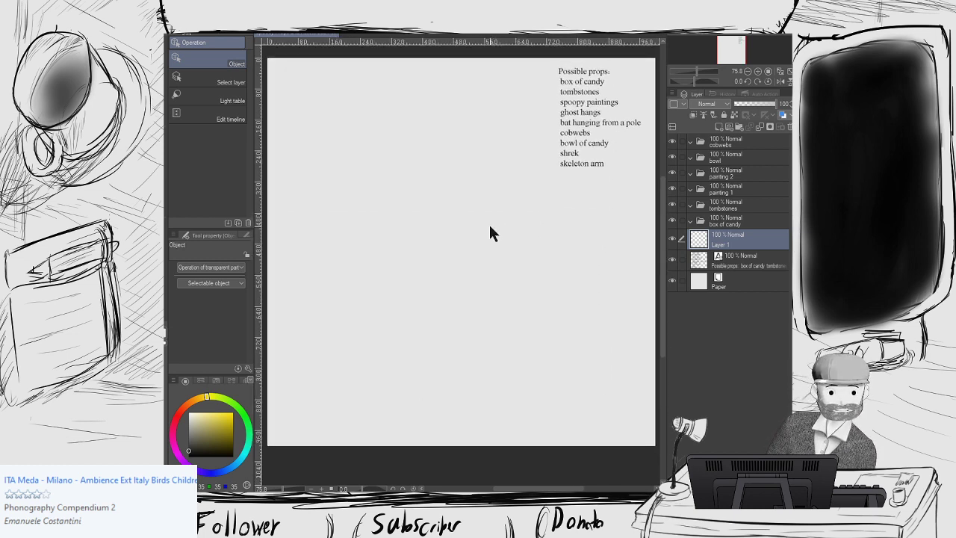
{"action": "scroll", "coordinate": [490, 224], "scroll_direction": "down", "scroll_amount": 1}
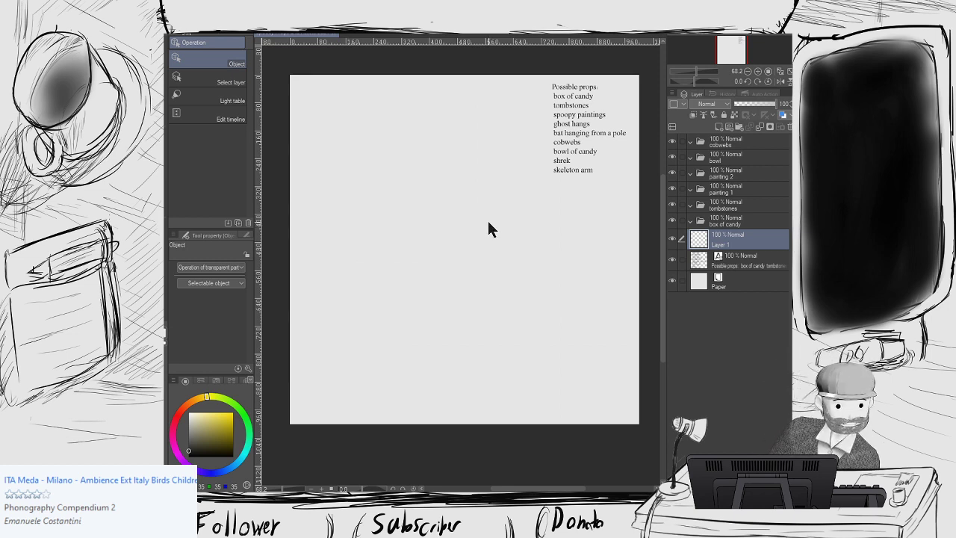
{"action": "key", "text": "p"}
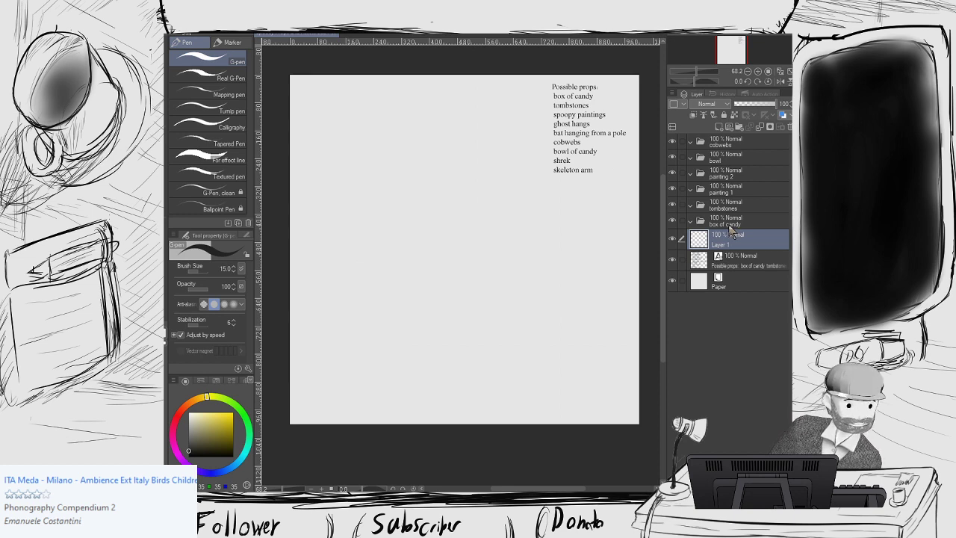
{"action": "left_click", "coordinate": [729, 224]}
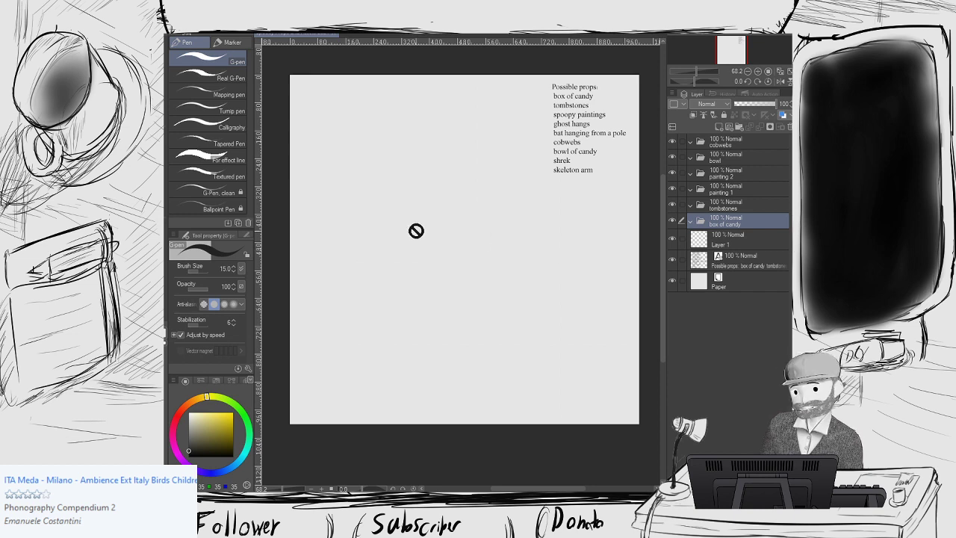
{"action": "key", "text": "o"}
{"action": "key", "text": "p"}
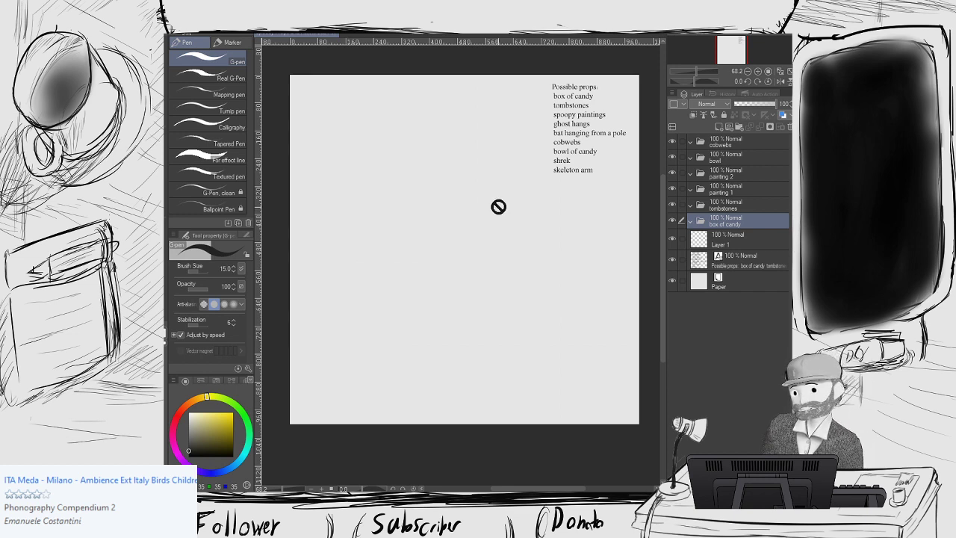
{"action": "left_click", "coordinate": [728, 245]}
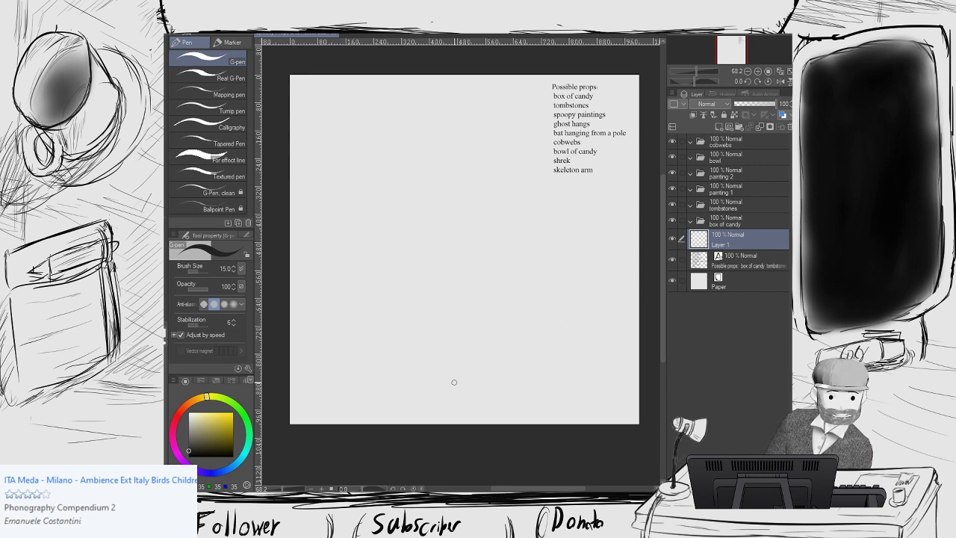
{"action": "left_click_drag", "start_coordinate": [713, 246], "coordinate": [722, 231]}
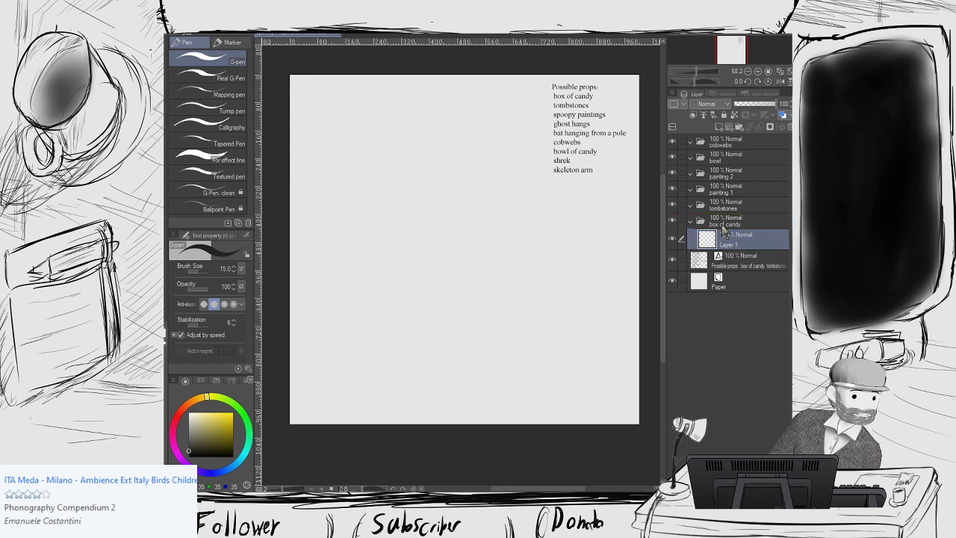
Create a vector layer in the "box of candy" folder and name it "box front perspectiove".
{"action": "key", "text": "ctrl+shift+n"}
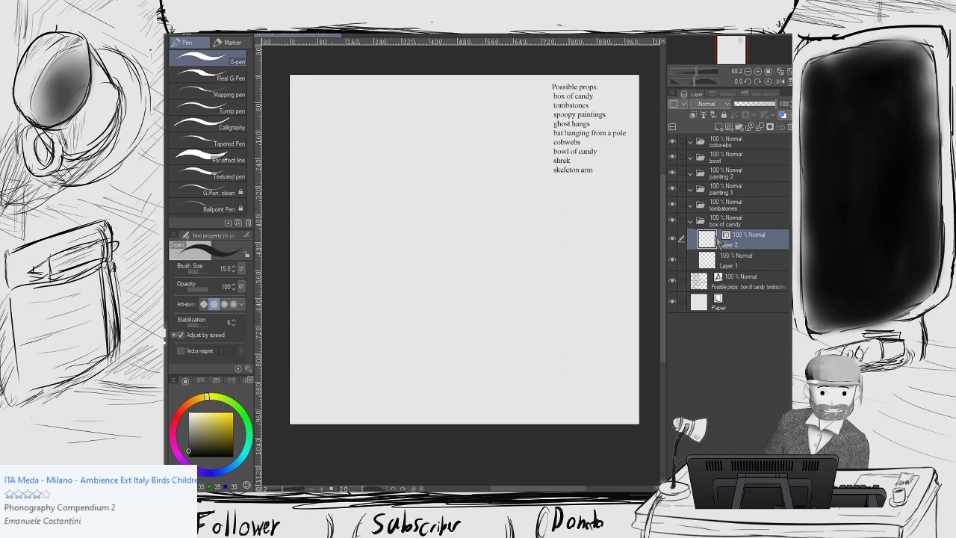
{"action": "type", "text": "box front perspectiove"}
{"action": "key", "text": "Return"}
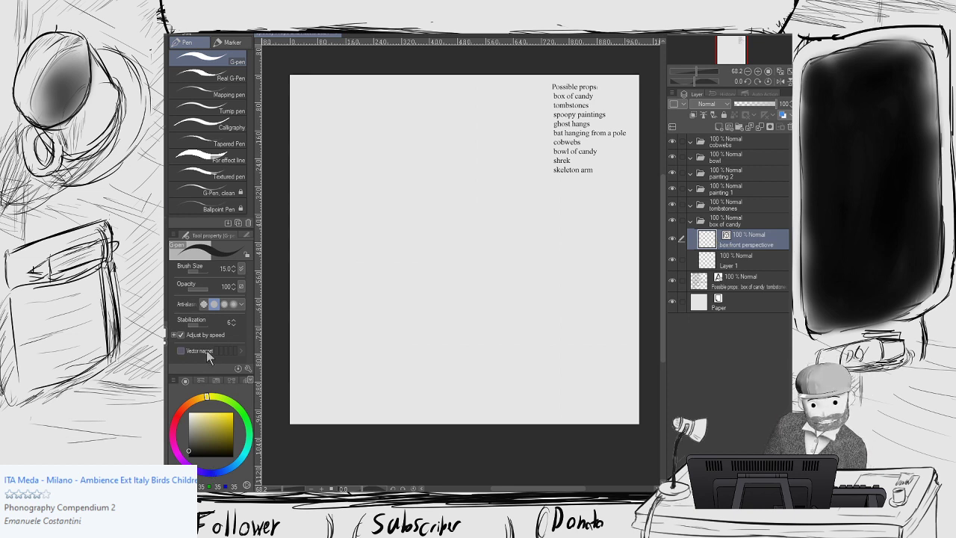
Set the drawing colour to a near-black shade with an orange hue, RGB 30, 29, 28.
{"action": "left_click", "coordinate": [196, 400]}
{"action": "left_click", "coordinate": [194, 451]}
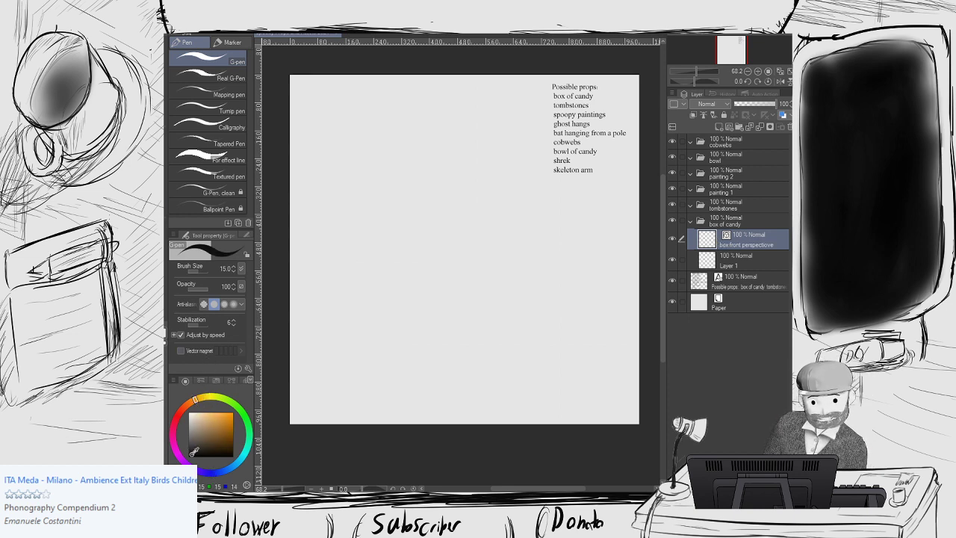
{"action": "left_click", "coordinate": [193, 448]}
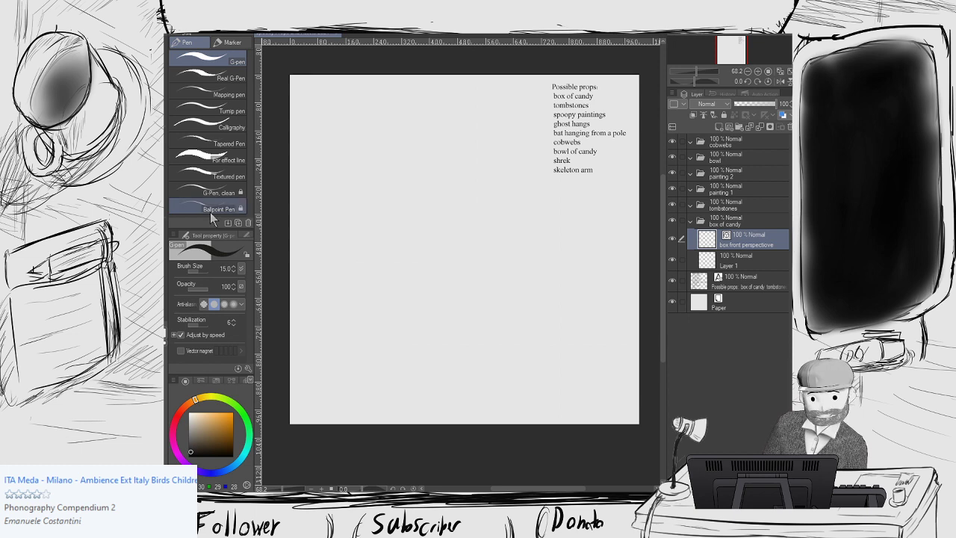
Draw a horizontal rectangle outline near the middle of the canvas with the Rectangle tool as the box front.
{"action": "key", "text": "u"}
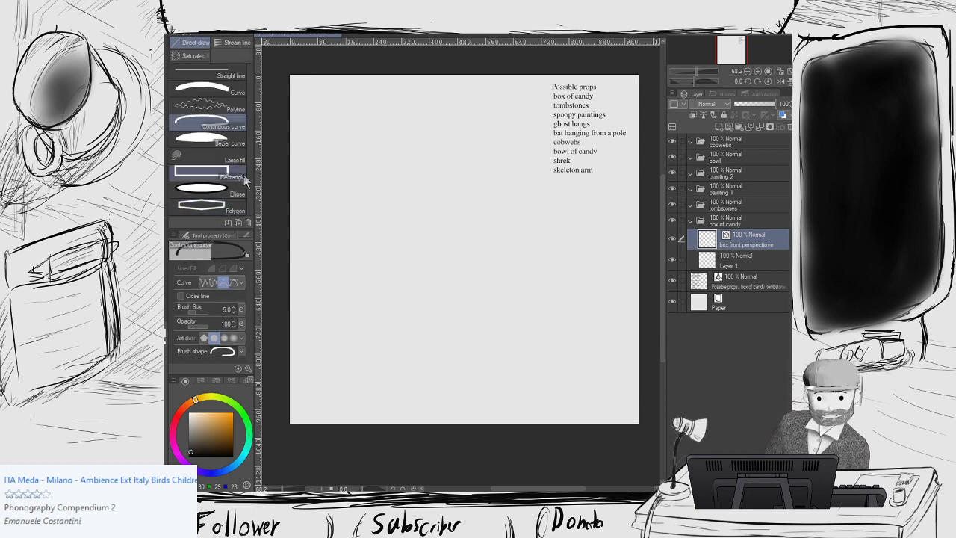
{"action": "left_click", "coordinate": [201, 170]}
{"action": "mouse_move", "coordinate": [417, 183]}
{"action": "left_mouse_down"}
{"action": "mouse_move", "coordinate": [498, 264]}
{"action": "mouse_move", "coordinate": [471, 262]}
{"action": "mouse_move", "coordinate": [466, 246]}
{"action": "left_mouse_up"}
{"action": "key", "text": "ctrl+z"}
{"action": "scroll", "coordinate": [503, 258], "scroll_direction": "up", "scroll_amount": 2}
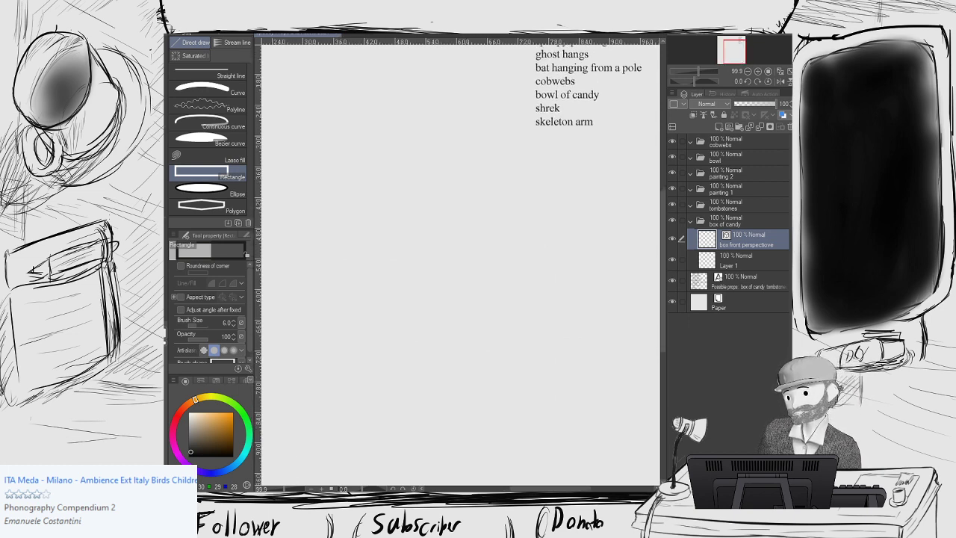
{"action": "scroll", "coordinate": [395, 194], "scroll_direction": "down", "scroll_amount": 2}
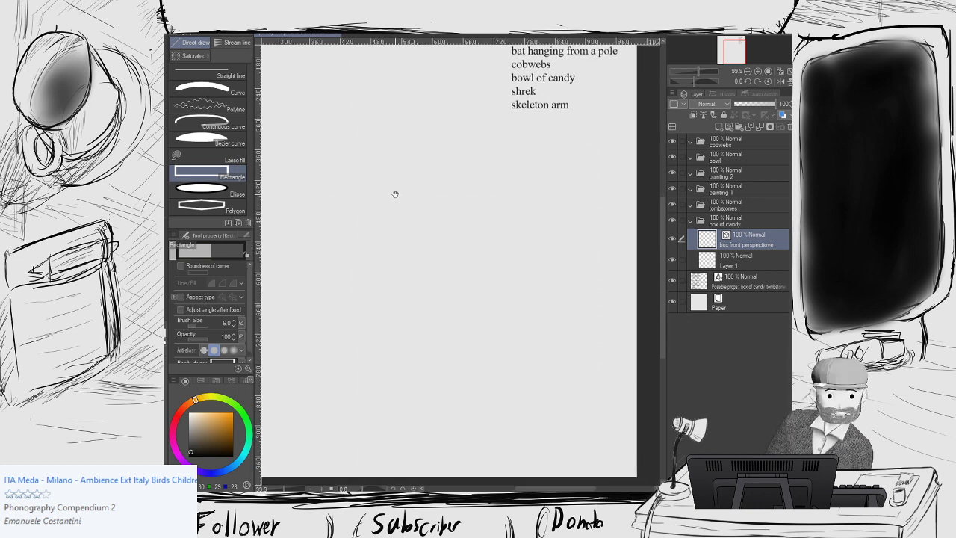
{"action": "left_click_drag", "start_coordinate": [449, 246], "coordinate": [503, 286]}
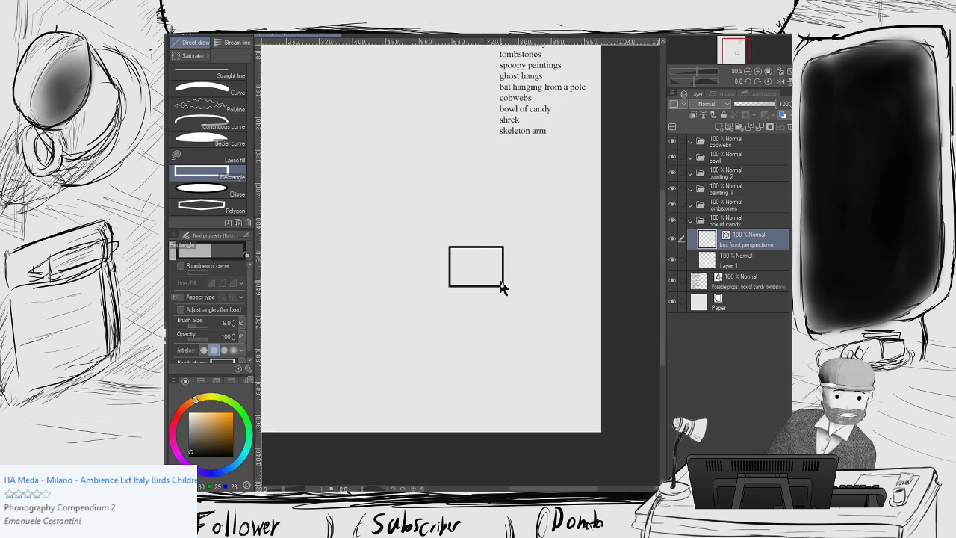
{"action": "key", "text": "ctrl+z"}
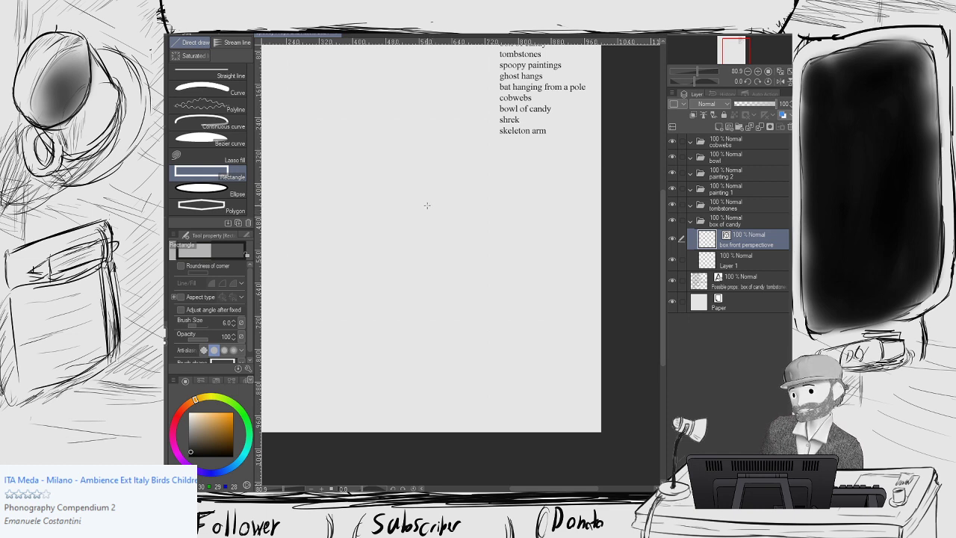
{"action": "left_click_drag", "start_coordinate": [393, 230], "coordinate": [463, 278]}
{"action": "scroll", "coordinate": [425, 249], "scroll_direction": "up", "scroll_amount": 1}
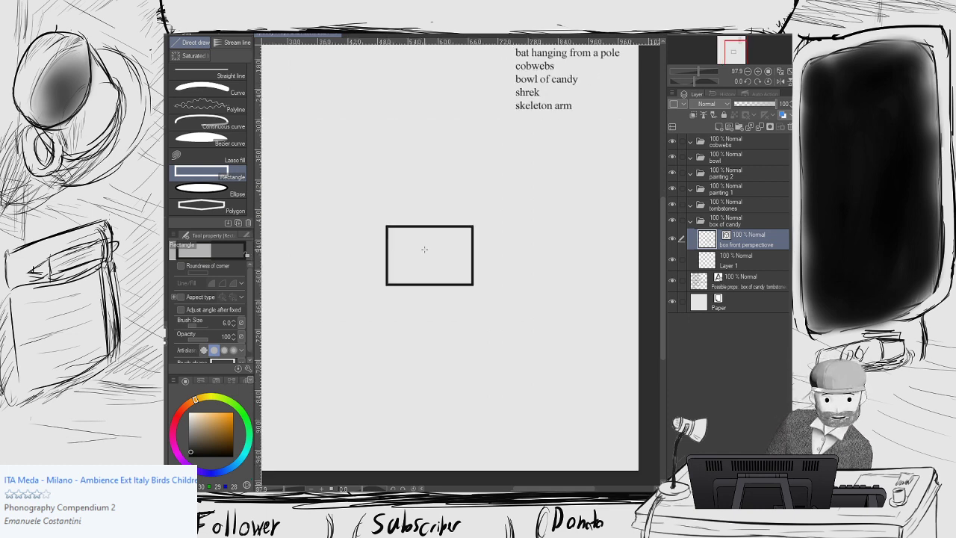
{"action": "key", "text": "u"}
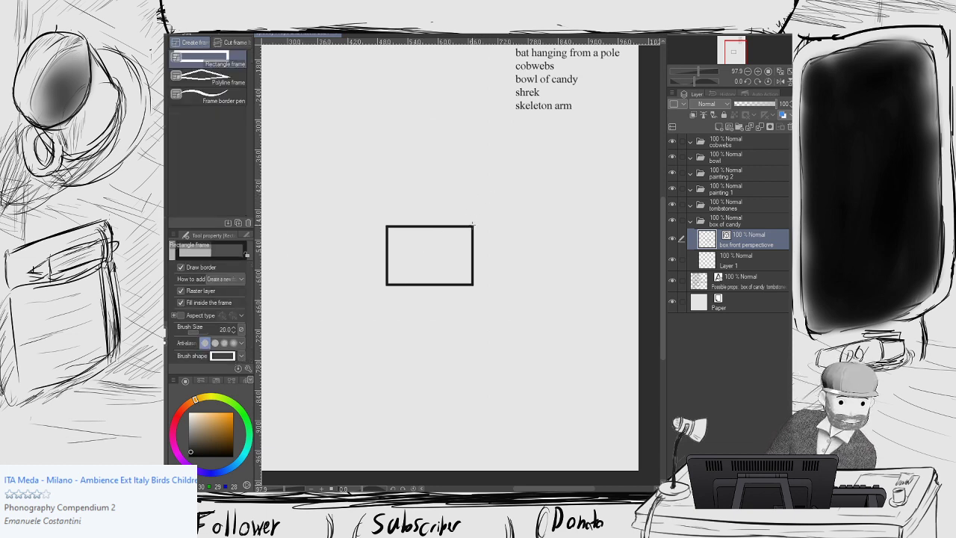
{"action": "key", "text": "ctrl+z"}
{"action": "key", "text": "ctrl+y"}
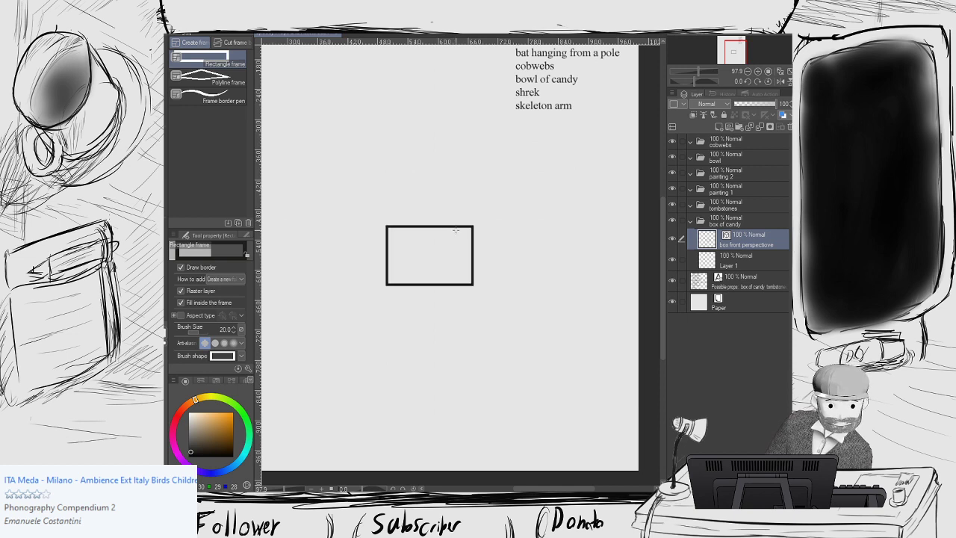
{"action": "left_click_drag", "start_coordinate": [474, 231], "coordinate": [450, 195]}
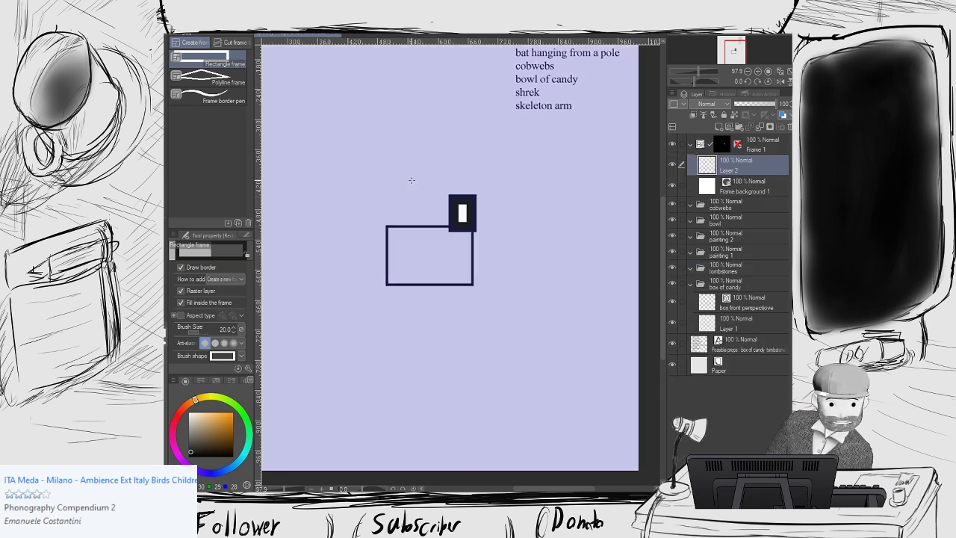
{"action": "key", "text": "ctrl+z"}
{"action": "key", "text": "u"}
{"action": "key", "text": "u"}
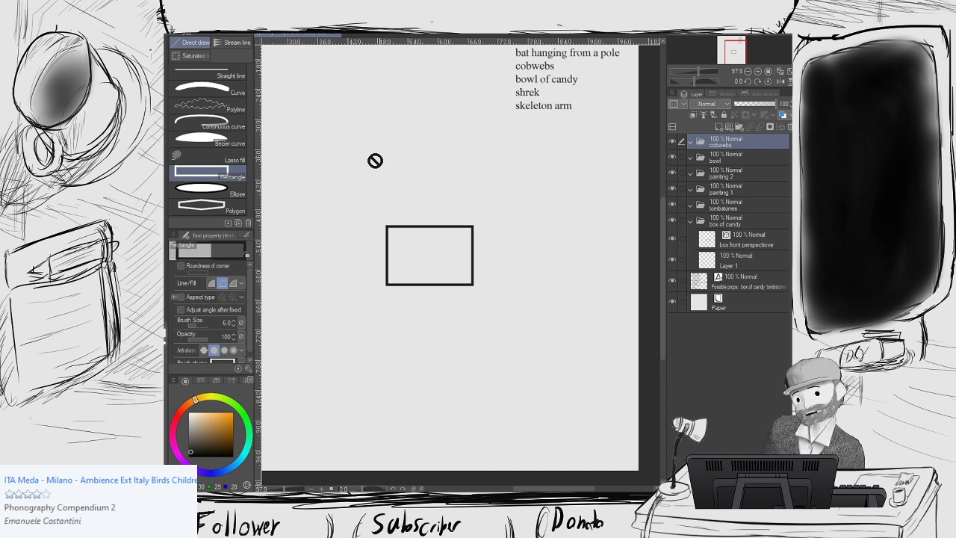
{"action": "left_click", "coordinate": [192, 203]}
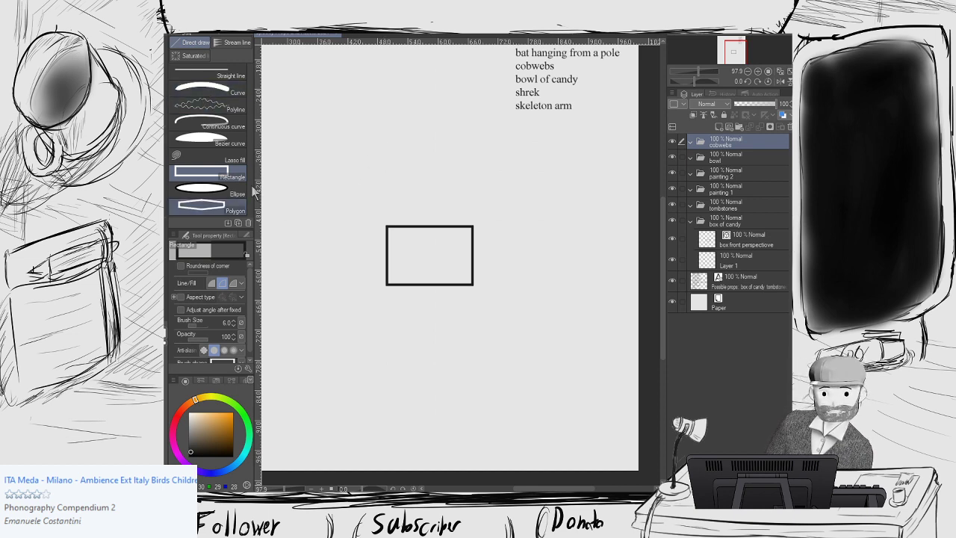
{"action": "left_click", "coordinate": [776, 243]}
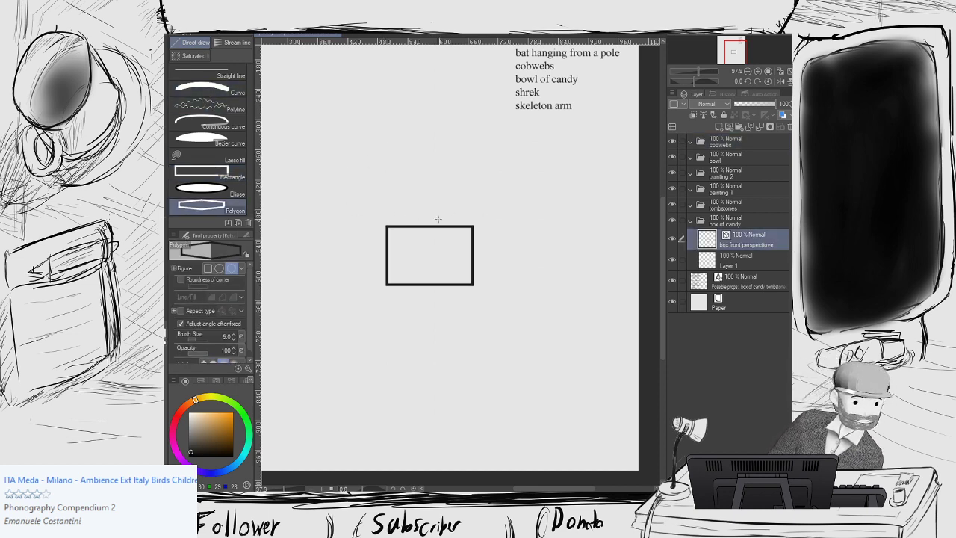
{"action": "left_click_drag", "start_coordinate": [386, 229], "coordinate": [469, 190]}
{"action": "key", "text": "Escape"}
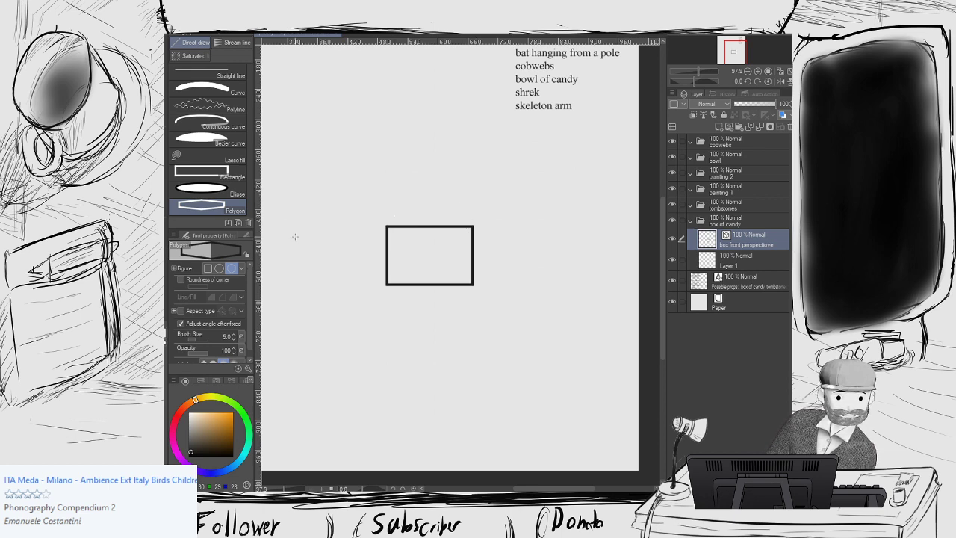
Set the Straight line tool's brush size to 6.0 to match the outline of the box-front rectangle.
{"action": "left_click", "coordinate": [202, 74]}
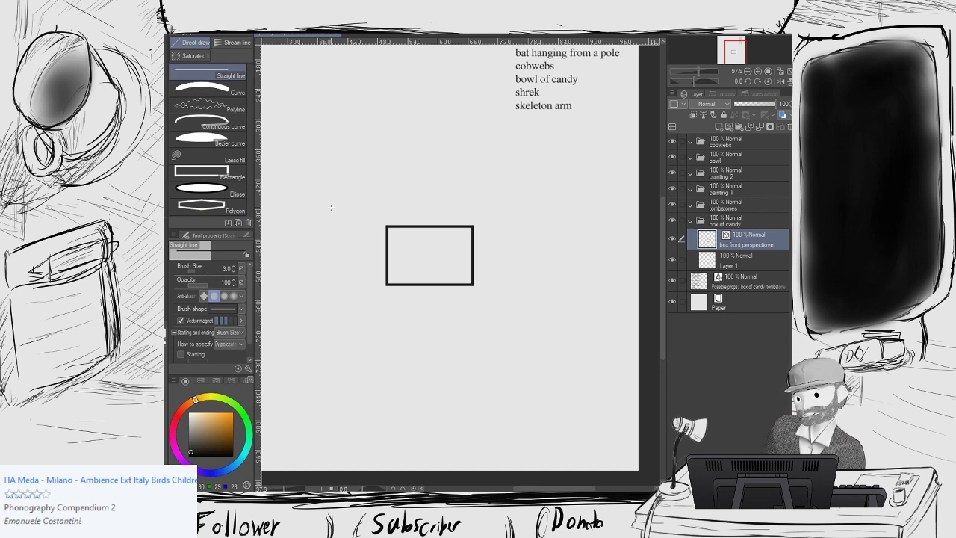
{"action": "left_click_drag", "start_coordinate": [398, 202], "coordinate": [387, 224]}
{"action": "key", "text": "ctrl+z"}
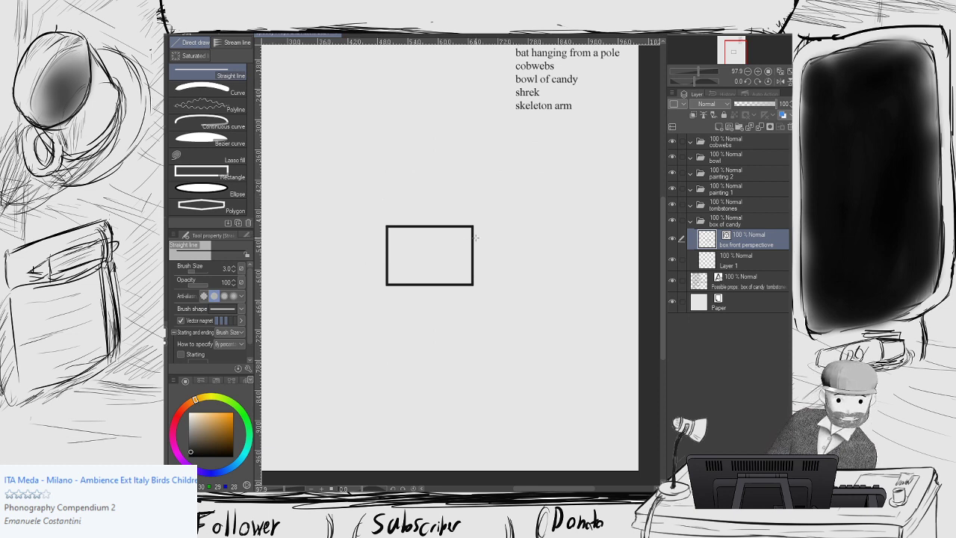
{"action": "key", "text": "o"}
{"action": "left_click", "coordinate": [451, 226]}
{"action": "key", "text": "u"}
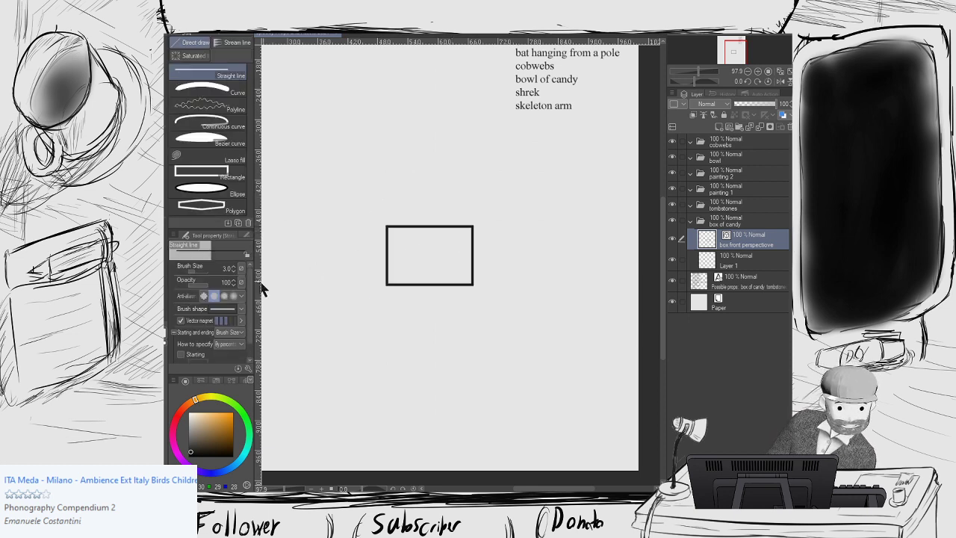
{"action": "key", "text": "bracketright"}
{"action": "key", "text": "bracketright"}
{"action": "key", "text": "bracketright"}
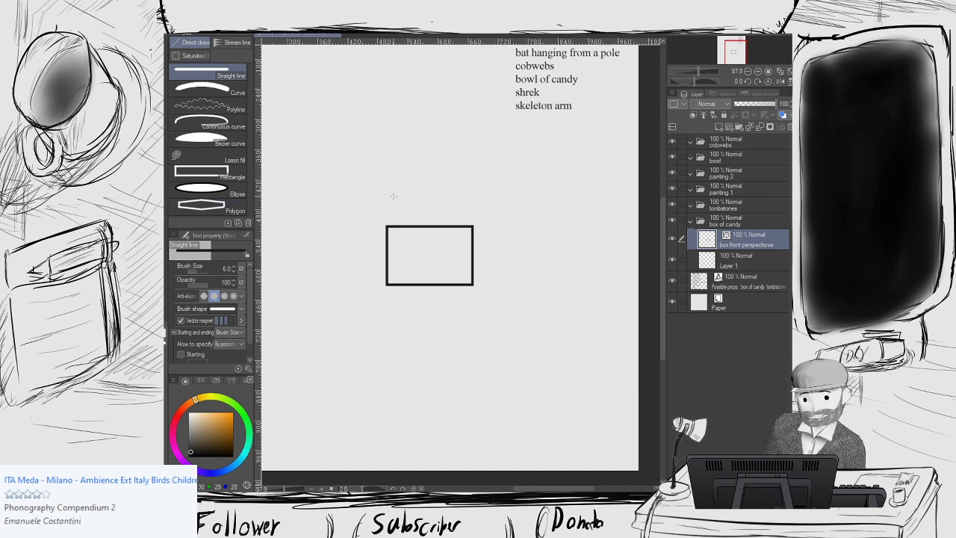
{"action": "left_click_drag", "start_coordinate": [397, 202], "coordinate": [386, 225]}
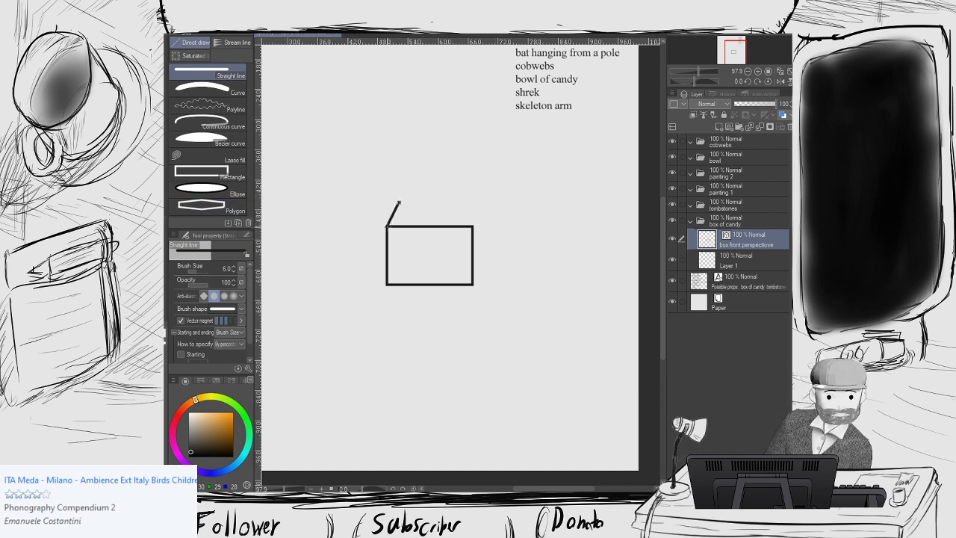
{"action": "key", "text": "ctrl+z"}
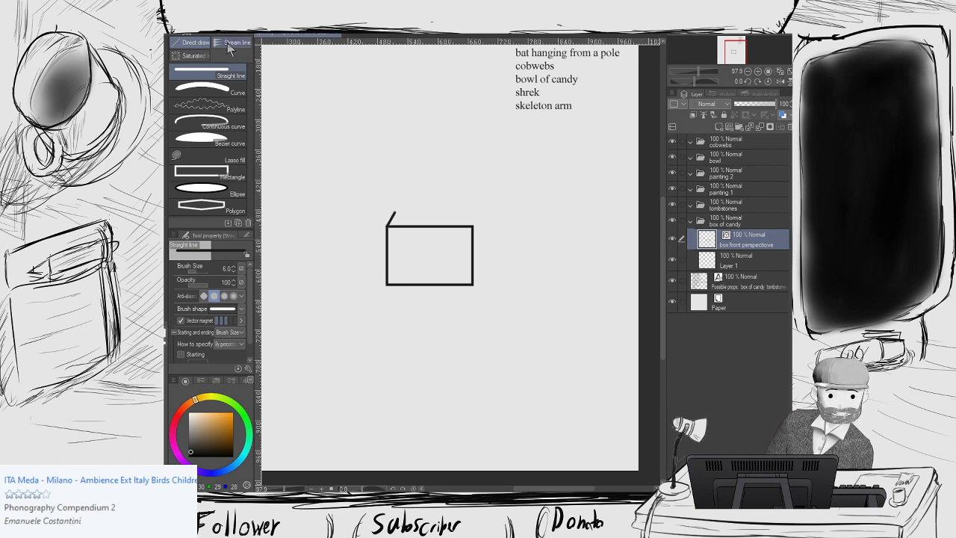
{"action": "mouse_move", "coordinate": [389, 210]}
{"action": "left_mouse_down"}
{"action": "mouse_move", "coordinate": [478, 213]}
{"action": "mouse_move", "coordinate": [471, 205]}
{"action": "left_mouse_up"}
{"action": "key", "text": "ctrl+z"}
Draw a thin, slightly narrower rectangle just above the box front with the Rectangle tool.
{"action": "left_click", "coordinate": [190, 171]}
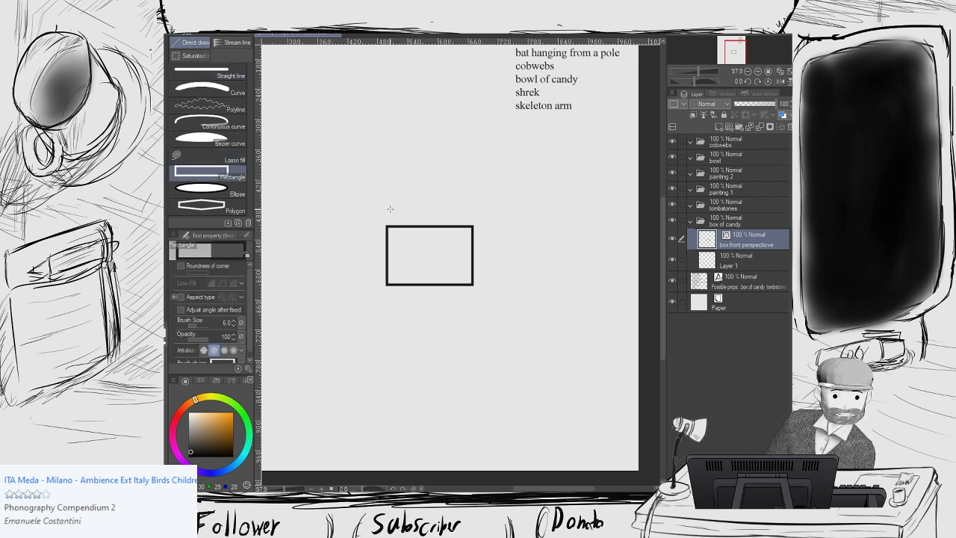
{"action": "left_click_drag", "start_coordinate": [388, 217], "coordinate": [471, 200]}
{"action": "key", "text": "ctrl+z"}
{"action": "left_click_drag", "start_coordinate": [389, 215], "coordinate": [470, 199]}
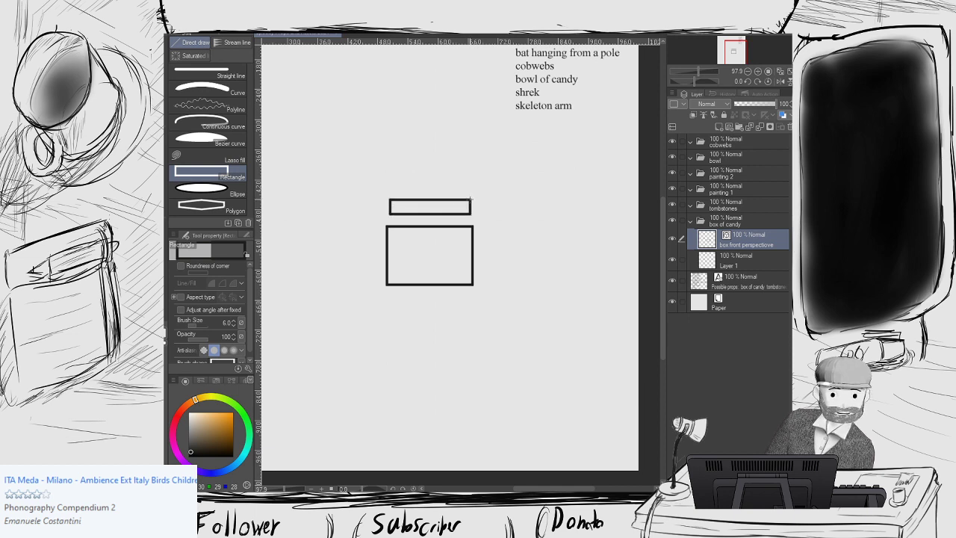
Split the thin upper rectangle at its two lower corners and delete everything except its bottom edge.
{"action": "key", "text": "y"}
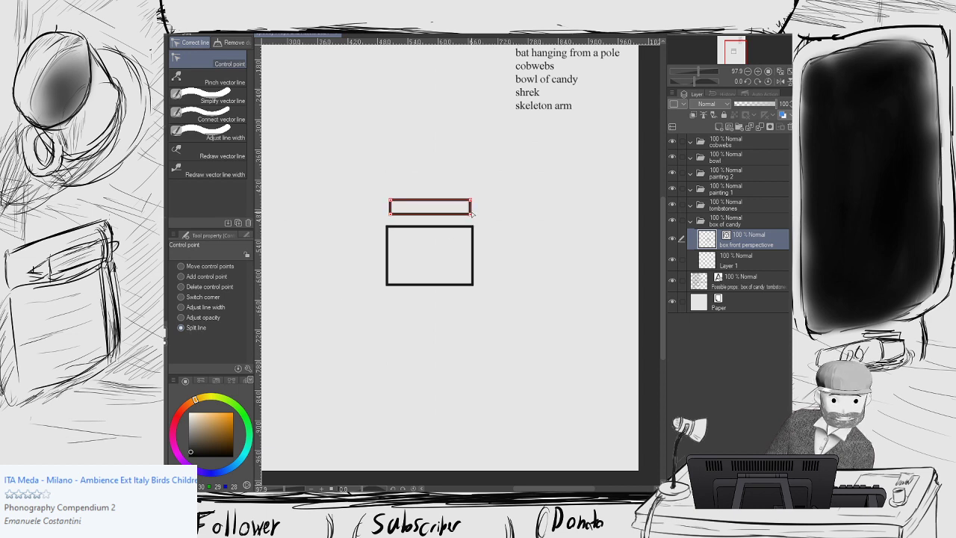
{"action": "key", "text": "o"}
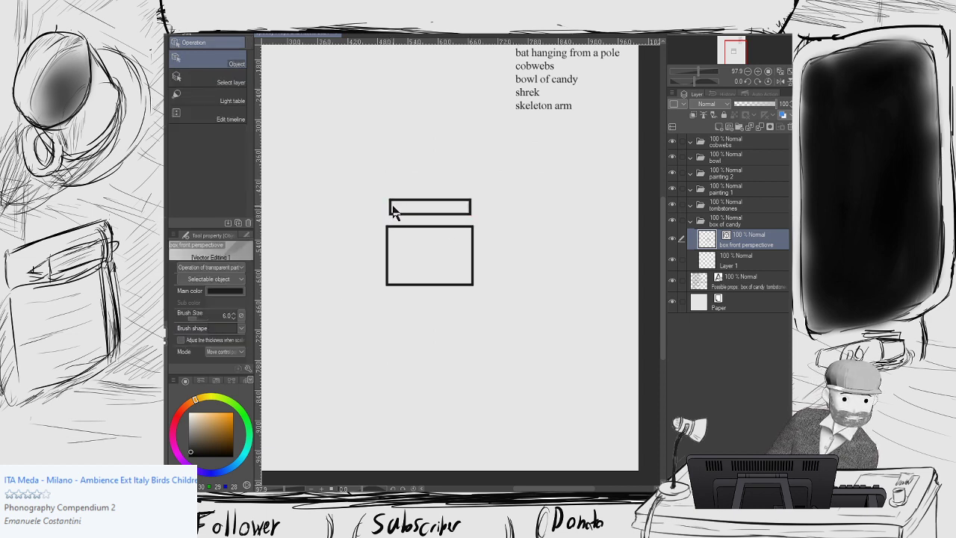
{"action": "left_click", "coordinate": [393, 207]}
{"action": "key", "text": "Delete"}
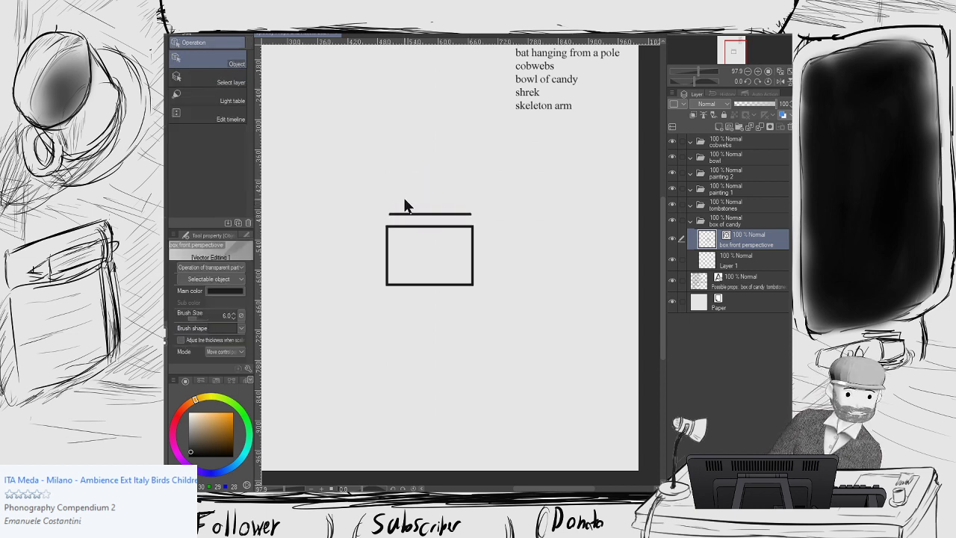
Draw a straight line connecting the upper line's right end to the top-right corner of the box front.
{"action": "scroll", "coordinate": [444, 236], "scroll_direction": "up", "scroll_amount": 1}
{"action": "key", "text": "y"}
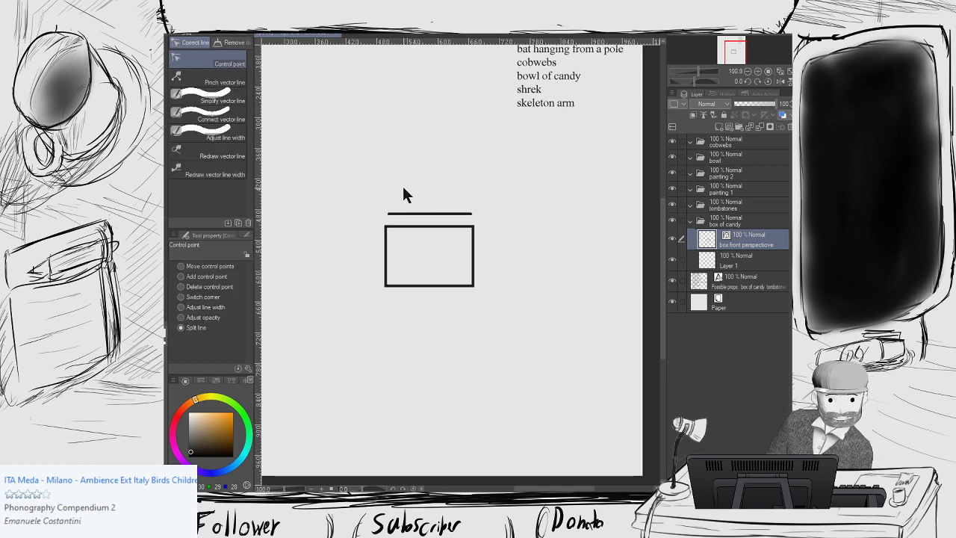
{"action": "key", "text": "u"}
{"action": "left_click", "coordinate": [229, 71]}
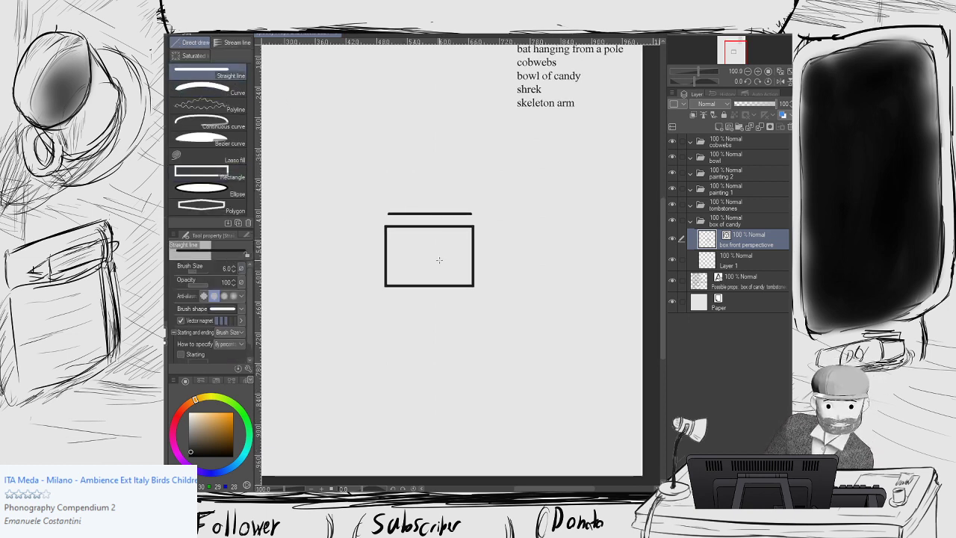
{"action": "left_click_drag", "start_coordinate": [471, 215], "coordinate": [472, 223]}
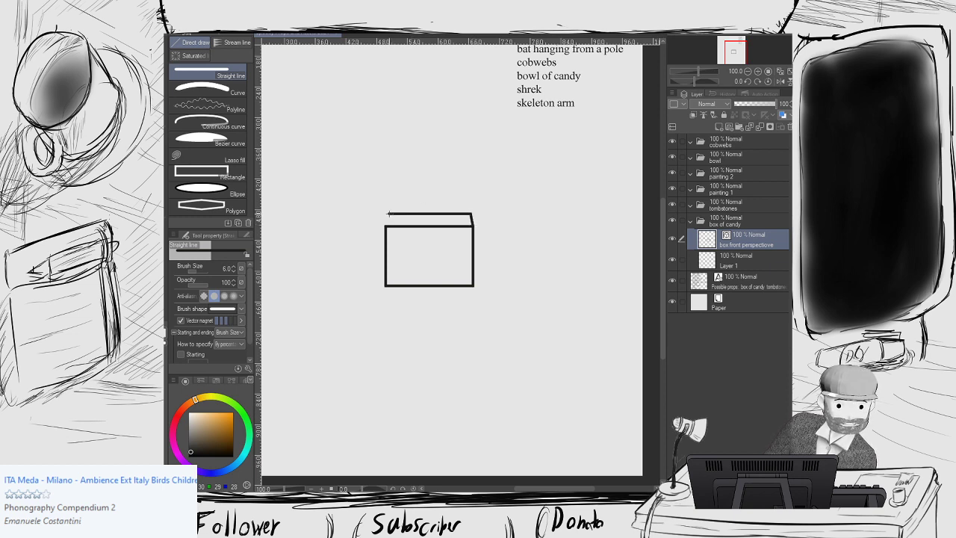
Try connecting the upper line's left end to the top-left corner of the box front with a straight line, and undo it.
{"action": "left_click_drag", "start_coordinate": [387, 215], "coordinate": [386, 226]}
{"action": "scroll", "coordinate": [391, 225], "scroll_direction": "up", "scroll_amount": 5}
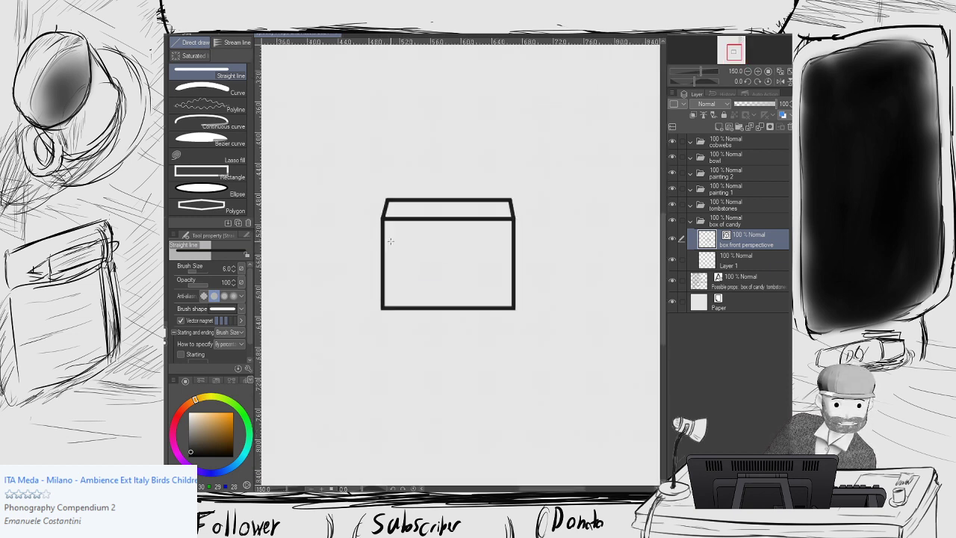
{"action": "key", "text": "ctrl+z"}
Extend the left end of the upper line slightly outward by moving its control point with the Object tool.
{"action": "key", "text": "o"}
{"action": "left_click", "coordinate": [396, 176]}
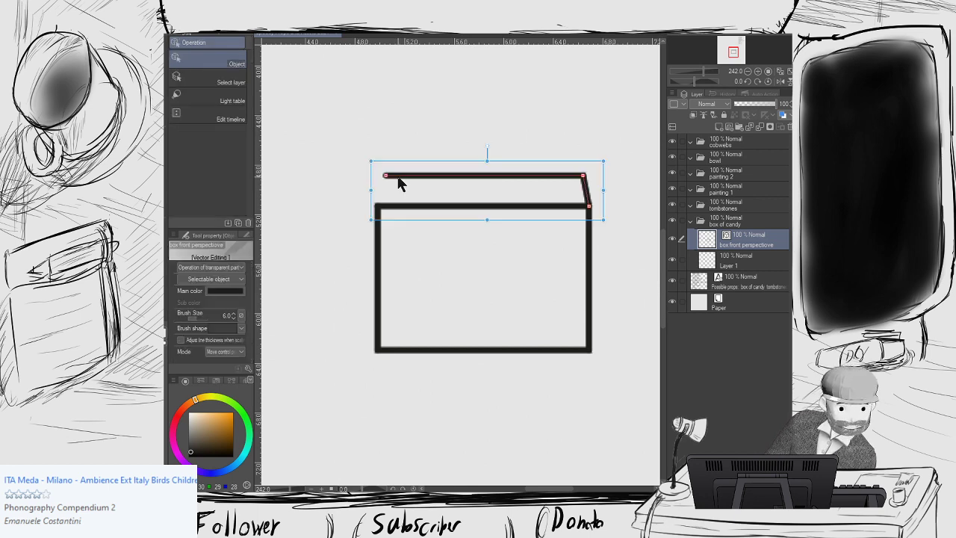
{"action": "left_click_drag", "start_coordinate": [386, 177], "coordinate": [384, 177]}
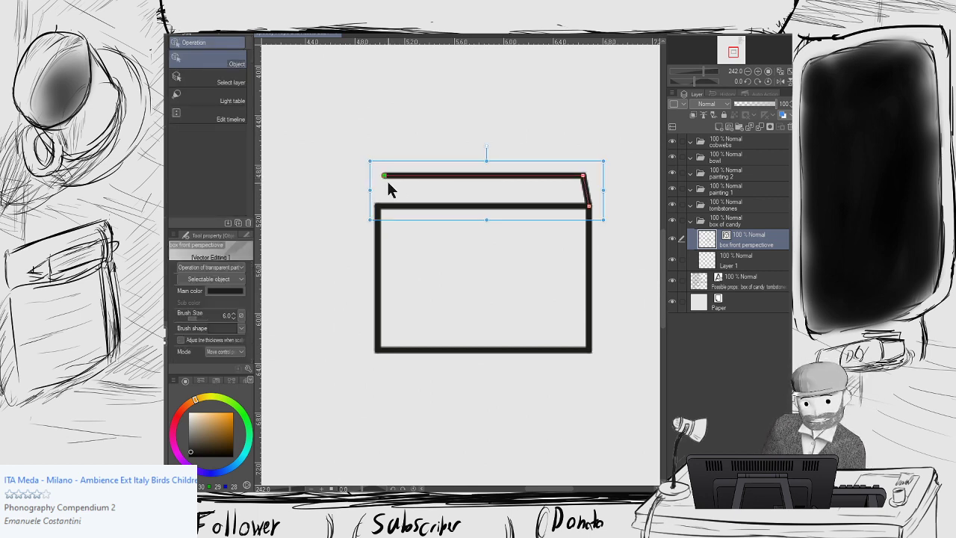
Try a straight line from the extended left end down to the box front's top-left corner, and undo it.
{"action": "key", "text": "y"}
{"action": "key", "text": "u"}
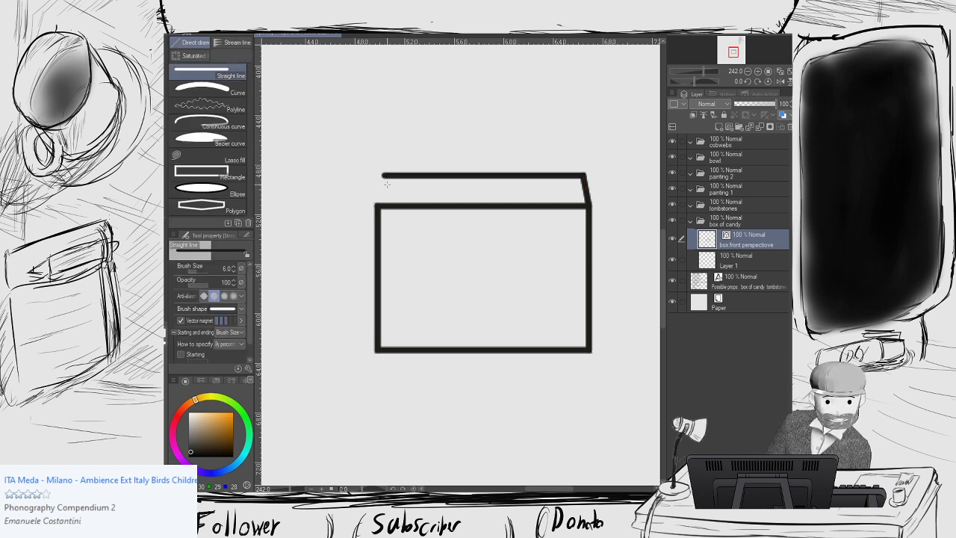
{"action": "left_click_drag", "start_coordinate": [382, 177], "coordinate": [377, 200]}
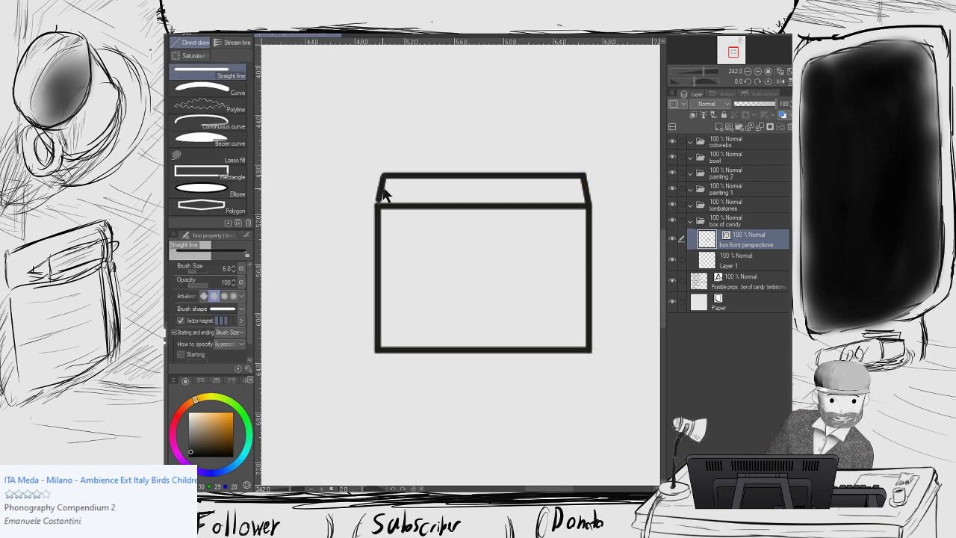
{"action": "key", "text": "ctrl+z"}
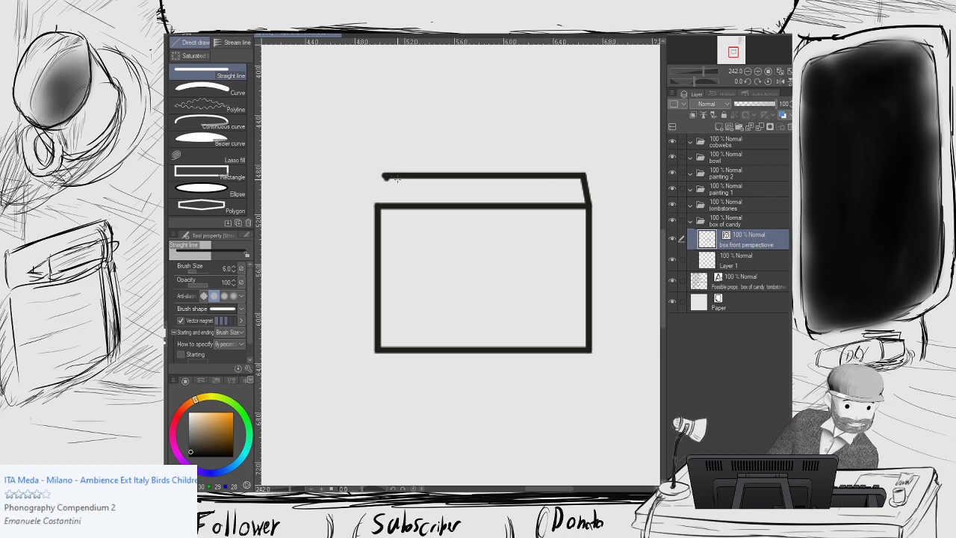
Move the upper line's left control point a little further outward so both ends sit symmetrically over the box front.
{"action": "key", "text": "o"}
{"action": "left_click", "coordinate": [396, 177]}
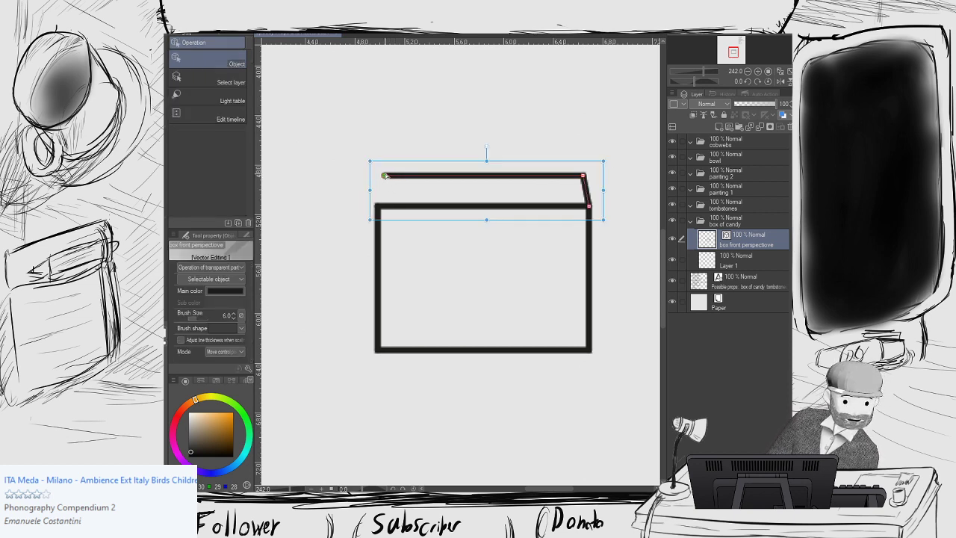
{"action": "left_click_drag", "start_coordinate": [385, 176], "coordinate": [382, 176]}
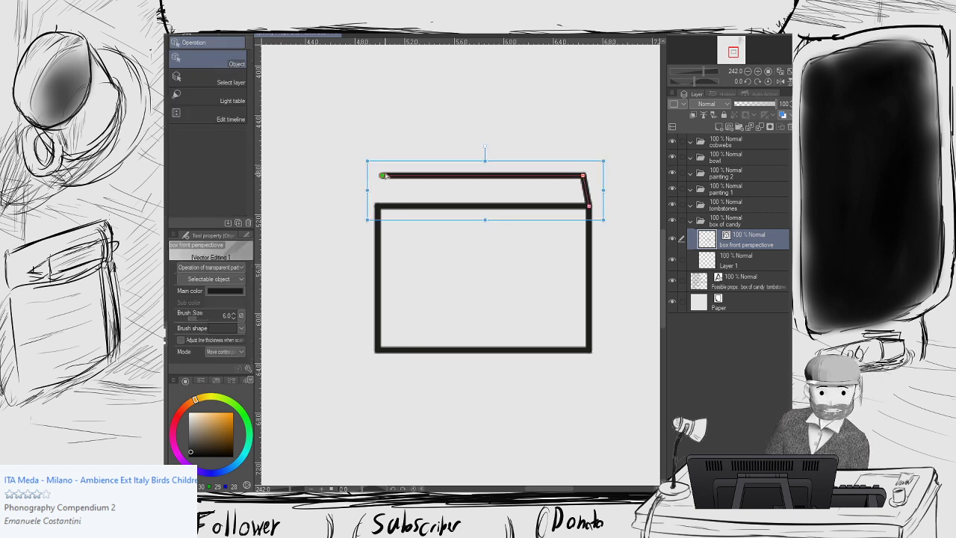
Draw a straight line from the box front's top-left corner up to the upper line's left end, closing the box top.
{"action": "key", "text": "y"}
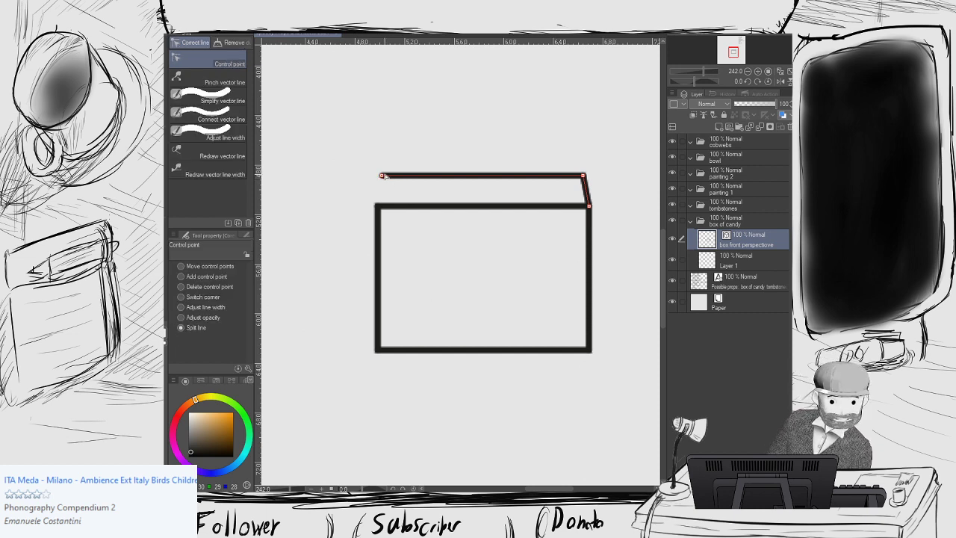
{"action": "key", "text": "u"}
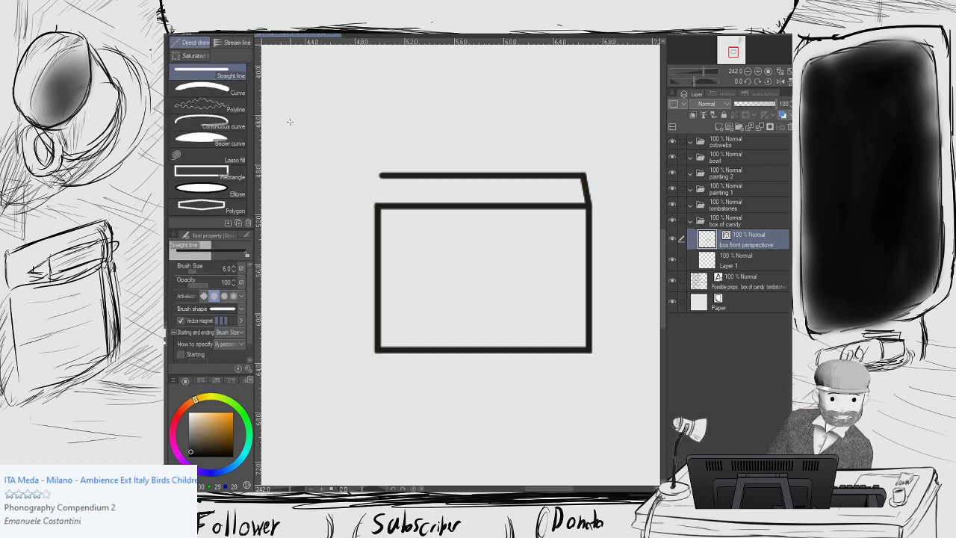
{"action": "left_click_drag", "start_coordinate": [377, 206], "coordinate": [381, 175]}
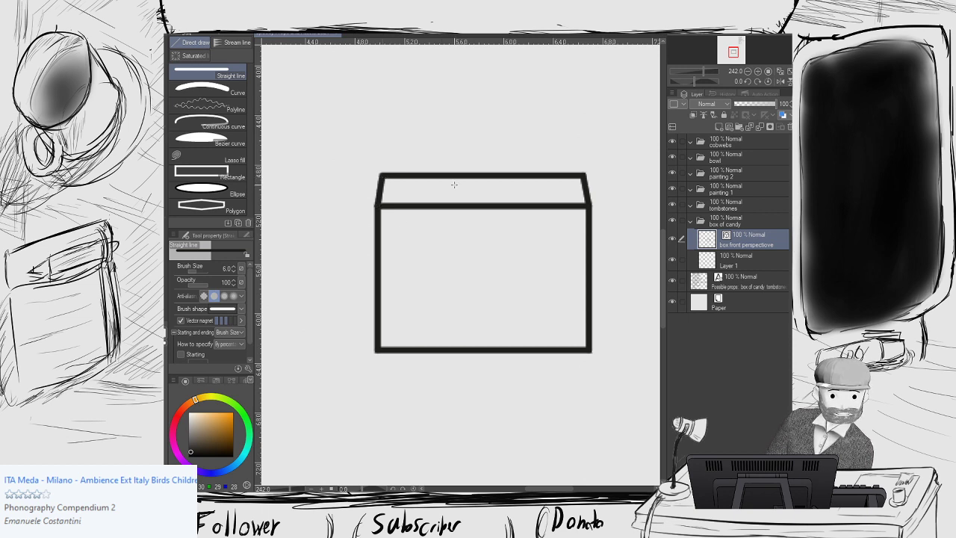
Draw a thin rectangle outline above the box with the Rectangle tool, about as wide as the box top's back edge.
{"action": "scroll", "coordinate": [482, 173], "scroll_direction": "down", "scroll_amount": 2}
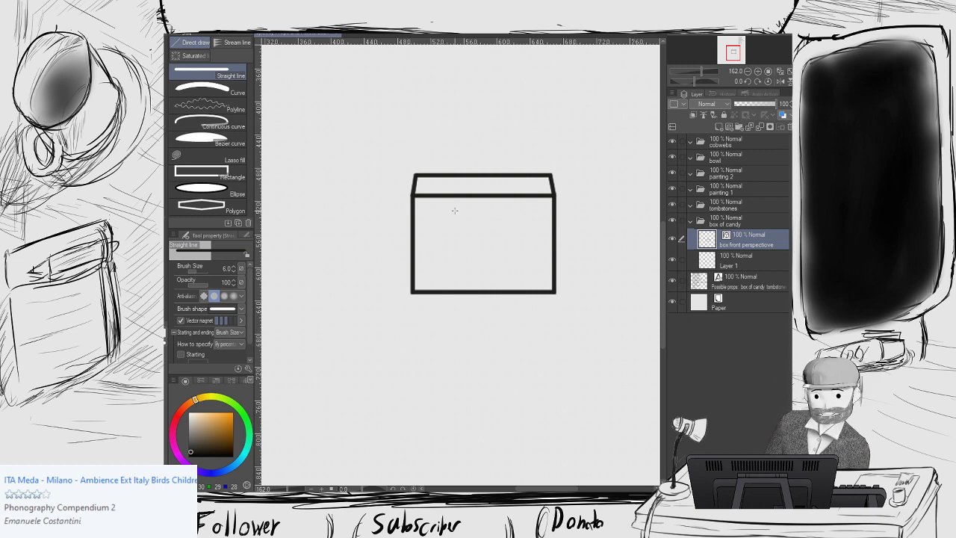
{"action": "left_click_drag", "start_coordinate": [453, 209], "coordinate": [418, 213]}
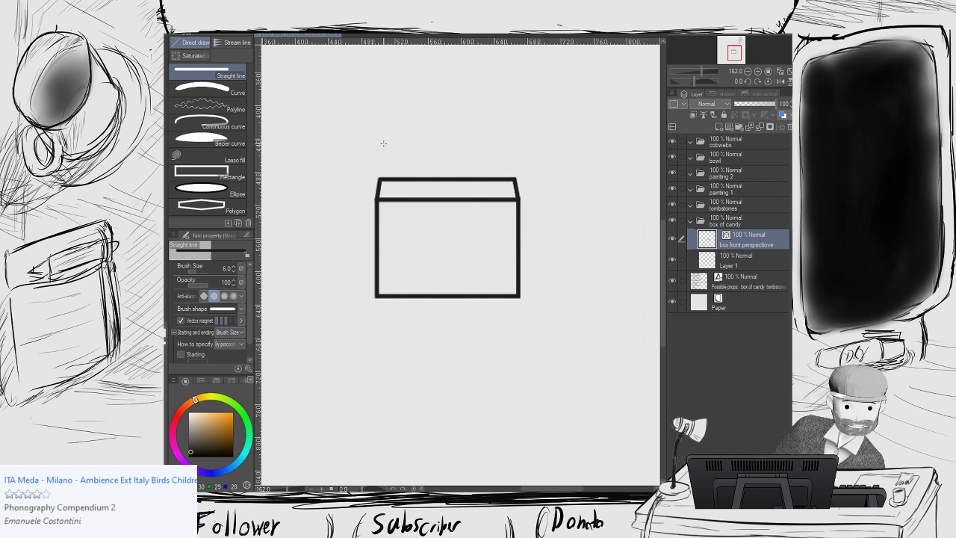
{"action": "left_click", "coordinate": [220, 176]}
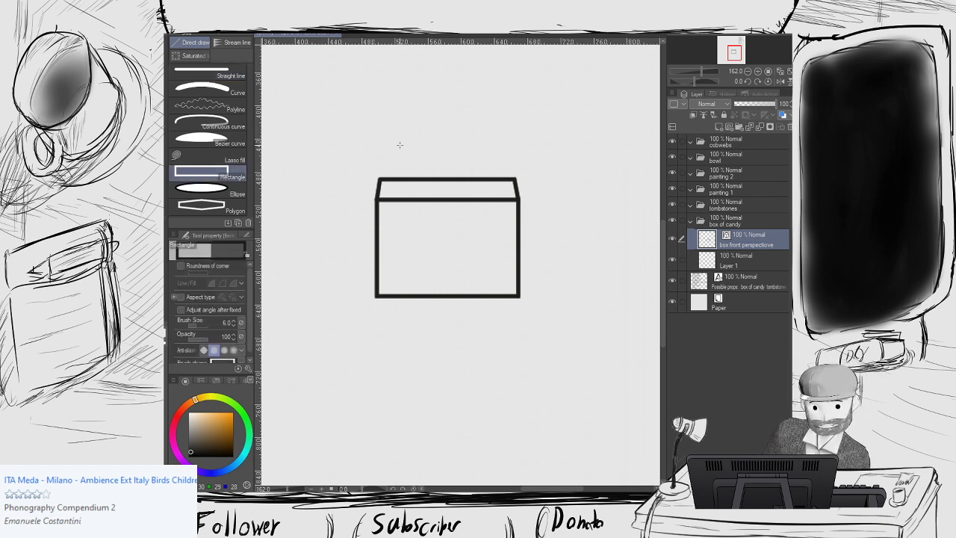
{"action": "left_click_drag", "start_coordinate": [378, 149], "coordinate": [514, 130]}
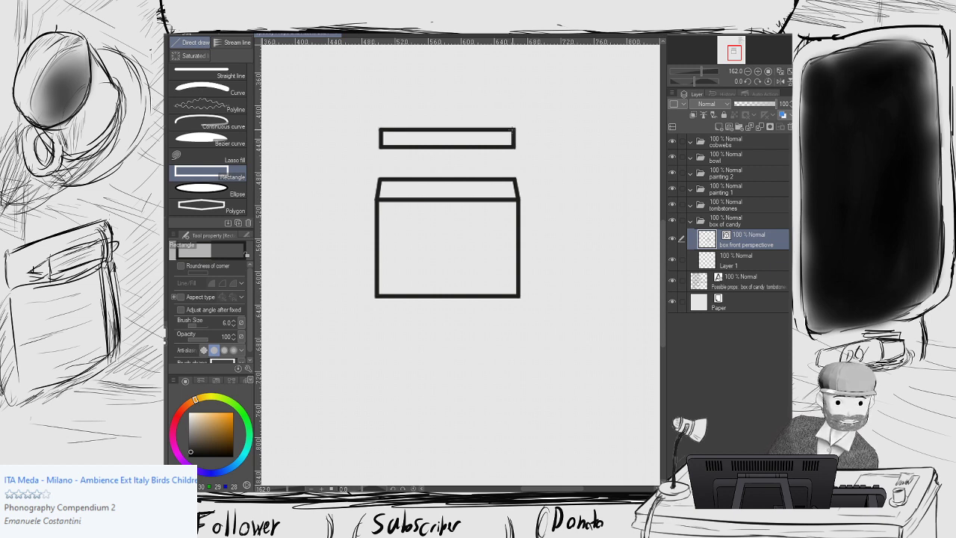
Try reducing the new thin rectangle to its bottom edge by deleting its other sides, and undo the change.
{"action": "key", "text": "y"}
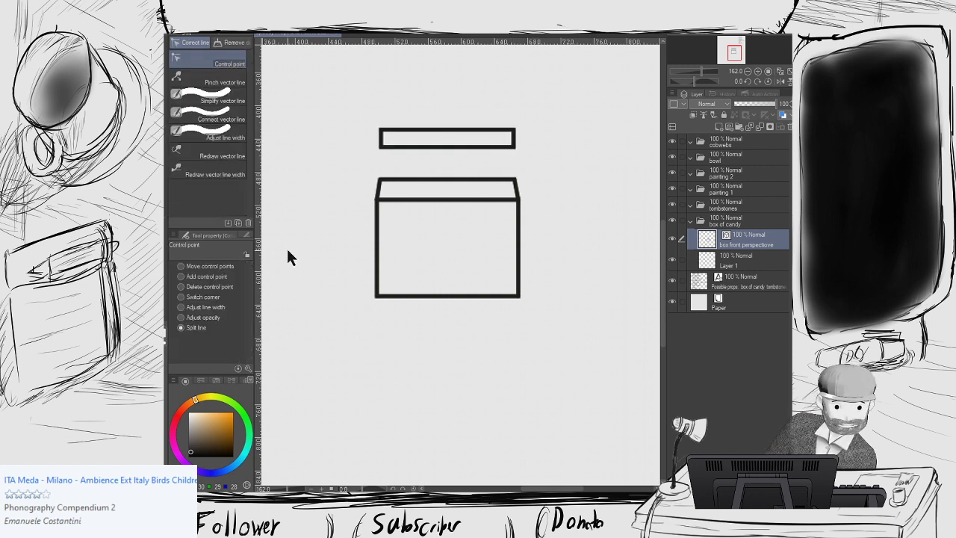
{"action": "key", "text": "o"}
{"action": "left_click", "coordinate": [383, 144]}
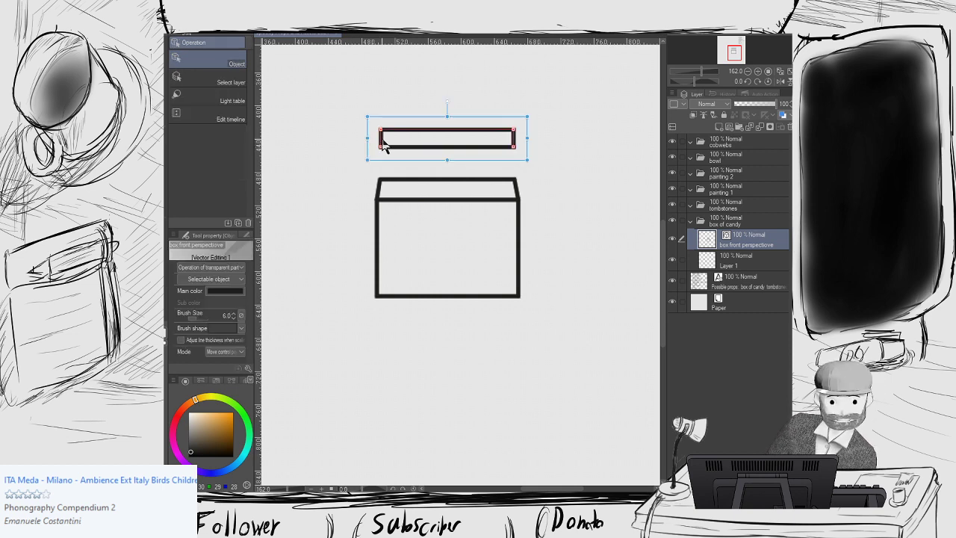
{"action": "key", "text": "Delete"}
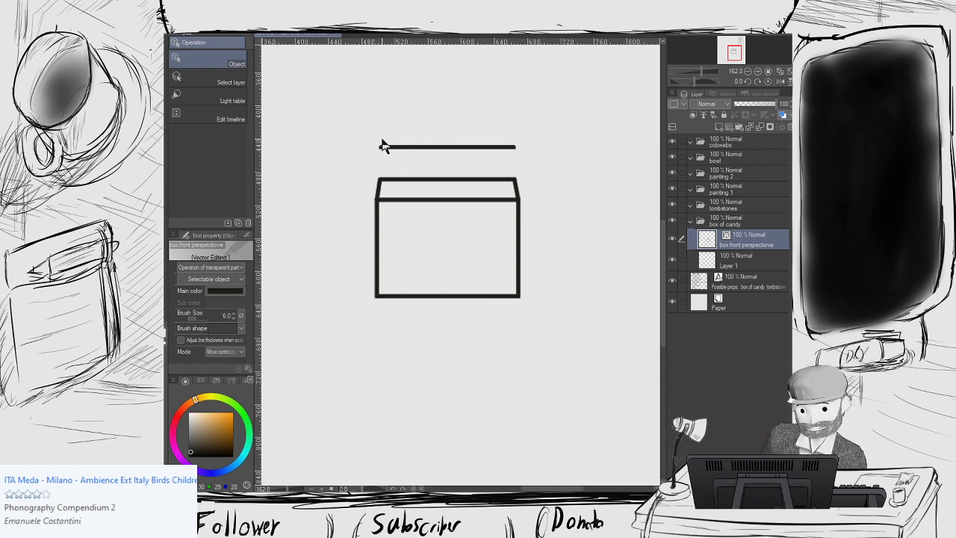
{"action": "scroll", "coordinate": [387, 144], "scroll_direction": "up", "scroll_amount": 2}
{"action": "scroll", "coordinate": [395, 146], "scroll_direction": "down", "scroll_amount": 1}
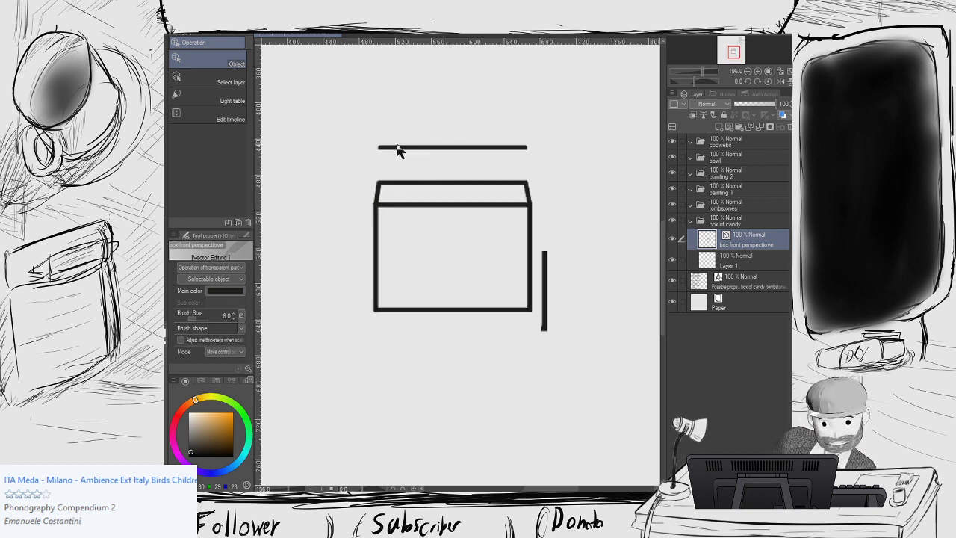
{"action": "scroll", "coordinate": [396, 149], "scroll_direction": "down", "scroll_amount": 1}
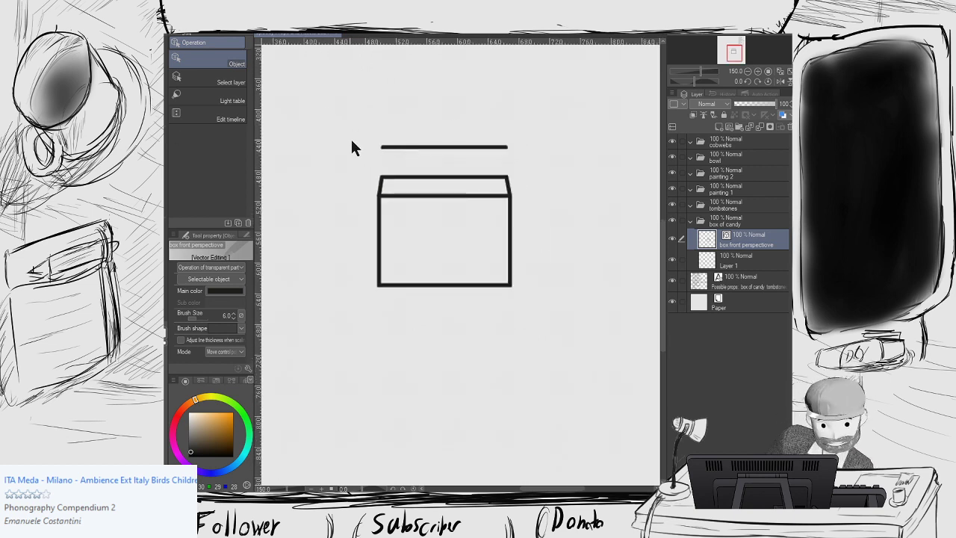
{"action": "key", "text": "u"}
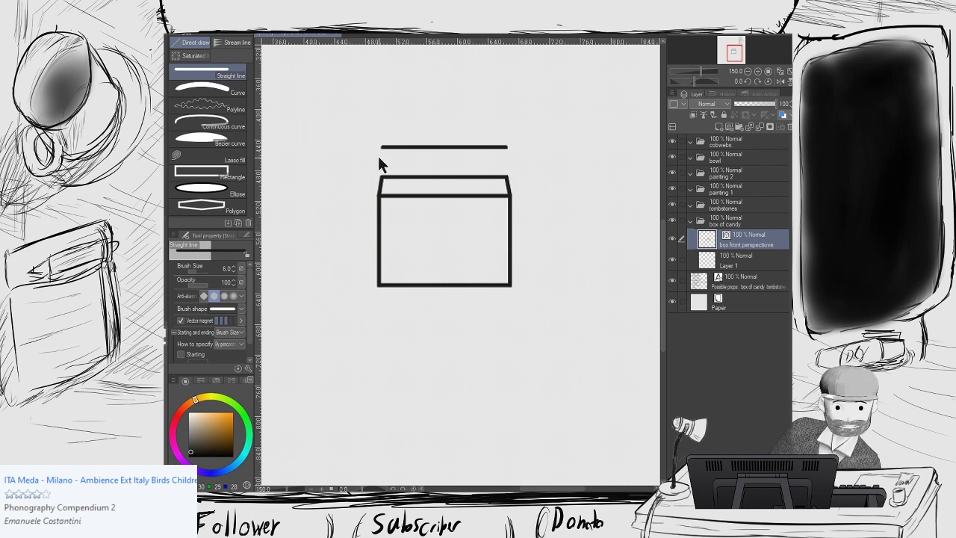
{"action": "key", "text": "ctrl+y"}
{"action": "key", "text": "ctrl+y"}
{"action": "key", "text": "ctrl+y"}
Move the thin rectangle's two lower control points down onto the ends of the box top's back edge.
{"action": "key", "text": "y"}
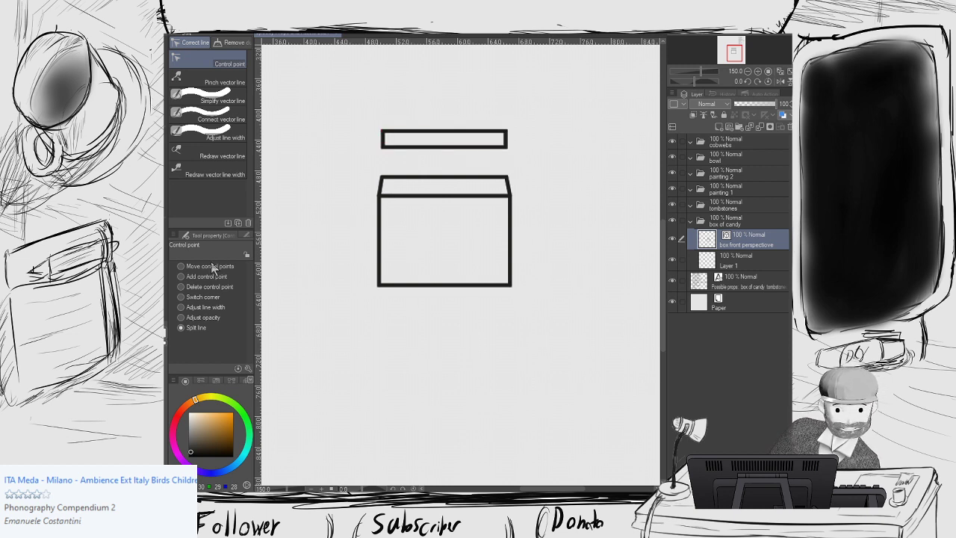
{"action": "left_click", "coordinate": [182, 267]}
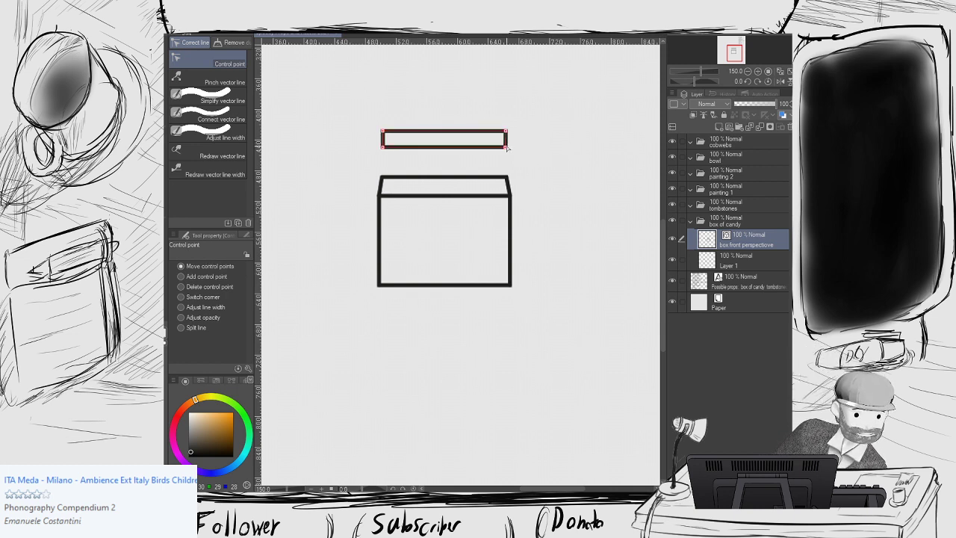
{"action": "left_click_drag", "start_coordinate": [506, 147], "coordinate": [507, 178]}
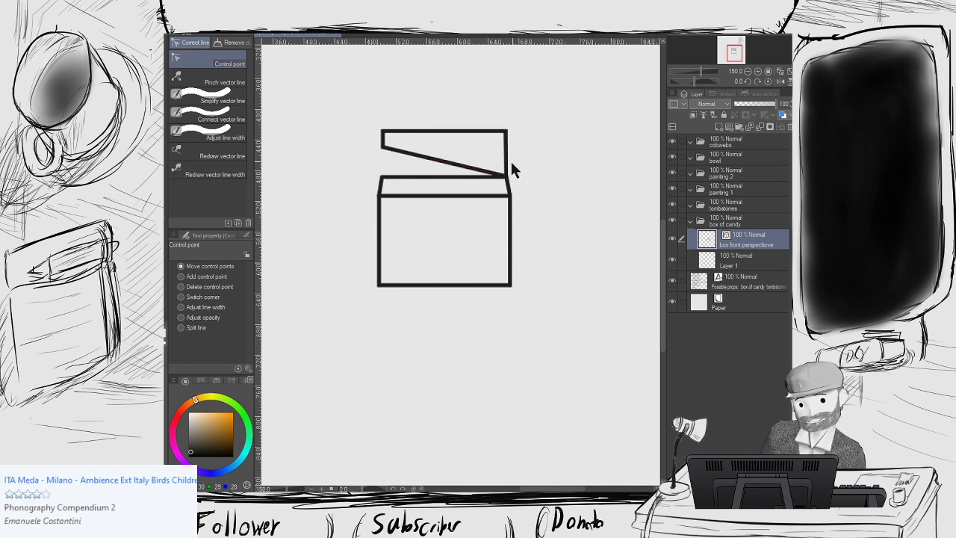
{"action": "left_click_drag", "start_coordinate": [382, 147], "coordinate": [382, 177]}
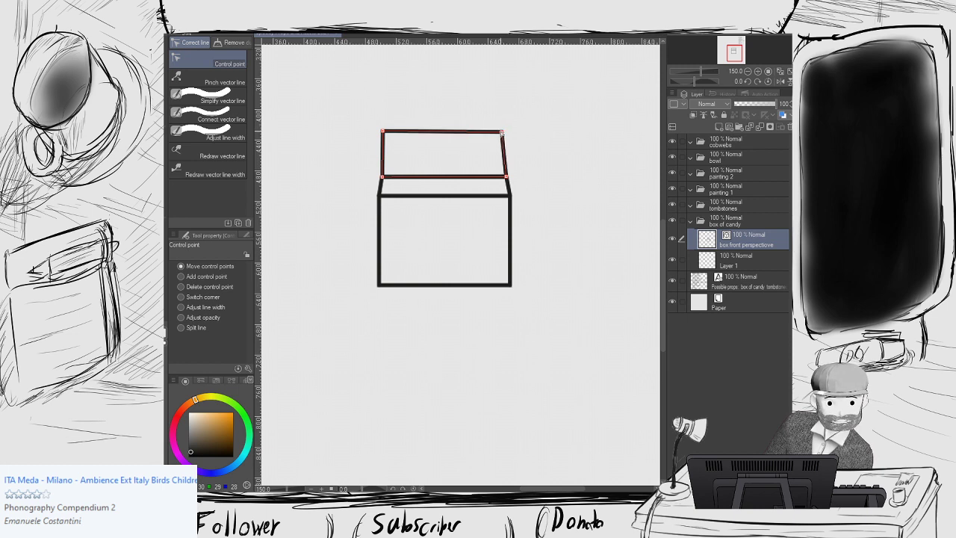
Move the raised rectangle's upper control points slightly inward so it tapers into an open lid.
{"action": "left_click_drag", "start_coordinate": [386, 133], "coordinate": [389, 135]}
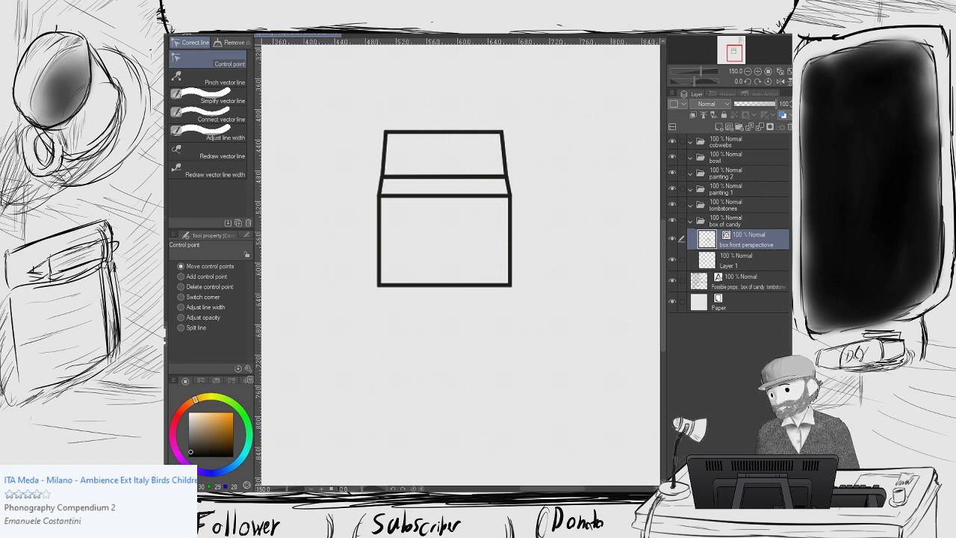
{"action": "scroll", "coordinate": [488, 181], "scroll_direction": "down", "scroll_amount": 1}
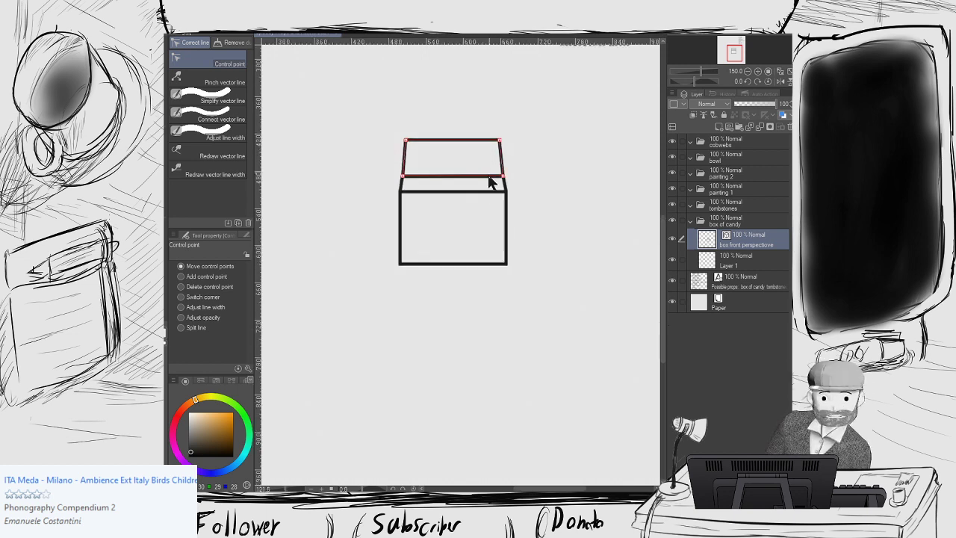
{"action": "scroll", "coordinate": [493, 197], "scroll_direction": "up", "scroll_amount": 1}
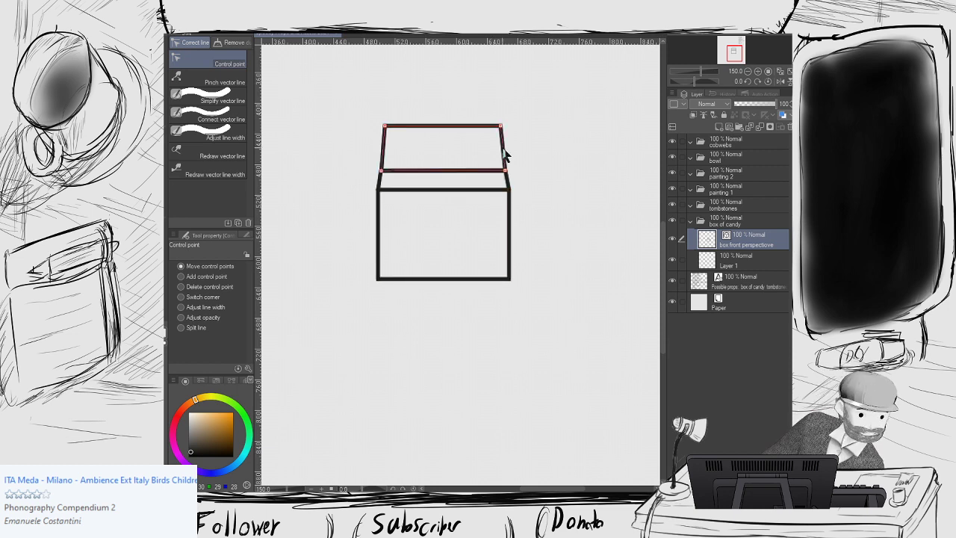
{"action": "key", "text": "o"}
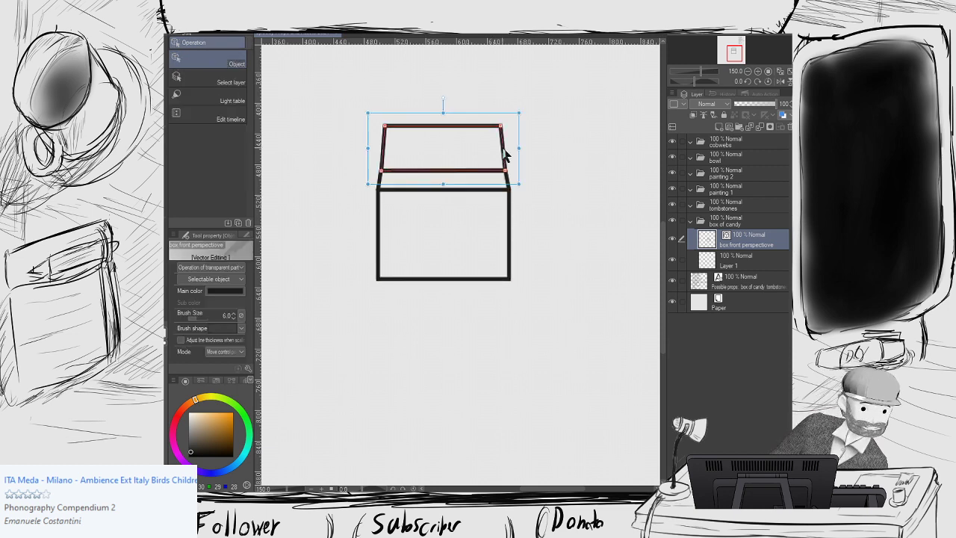
{"action": "left_click", "coordinate": [550, 165]}
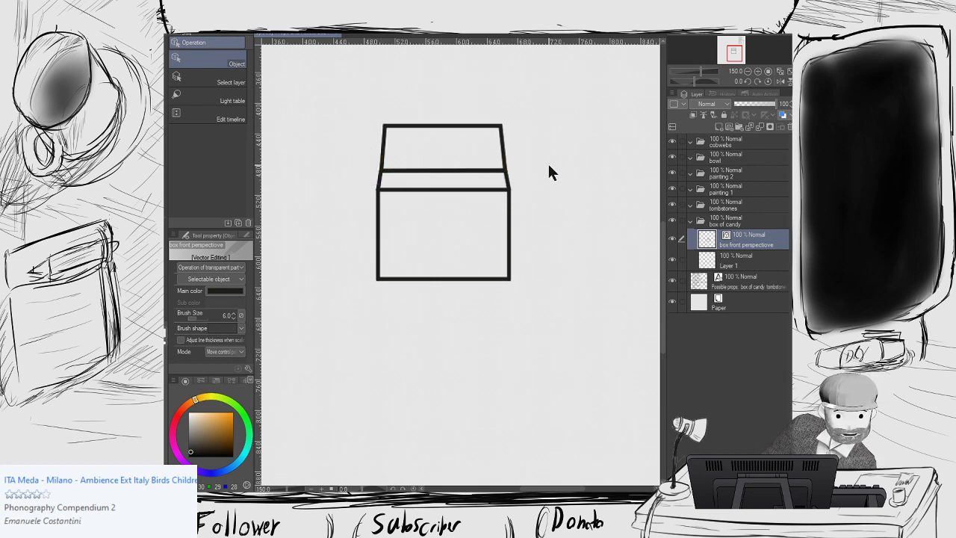
{"action": "left_click", "coordinate": [511, 251]}
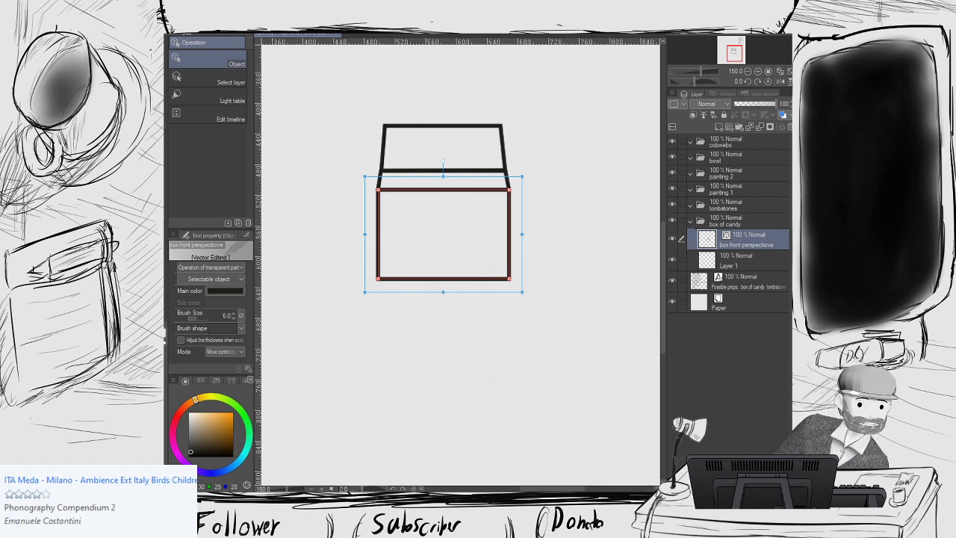
{"action": "left_click", "coordinate": [591, 194]}
{"action": "scroll", "coordinate": [591, 197], "scroll_direction": "down", "scroll_amount": 2}
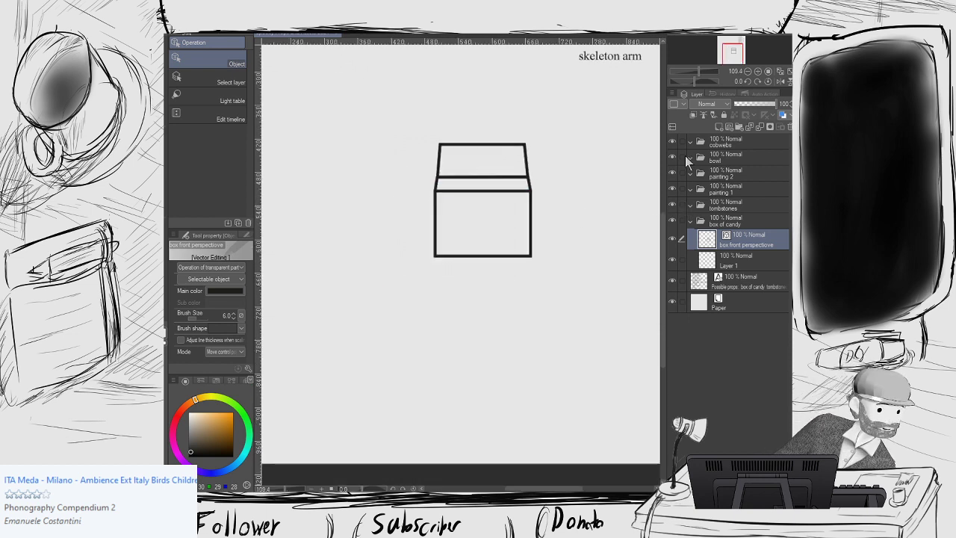
Add a new raster layer to the box of candy folder, place it under the line layer and name it box colors.
{"action": "scroll", "coordinate": [556, 254], "scroll_direction": "down", "scroll_amount": 1}
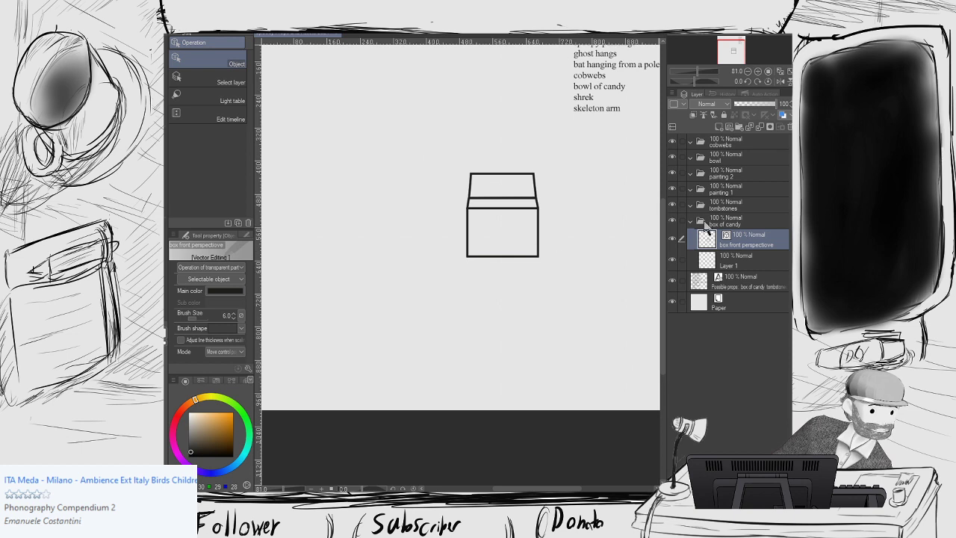
{"action": "left_click", "coordinate": [717, 129]}
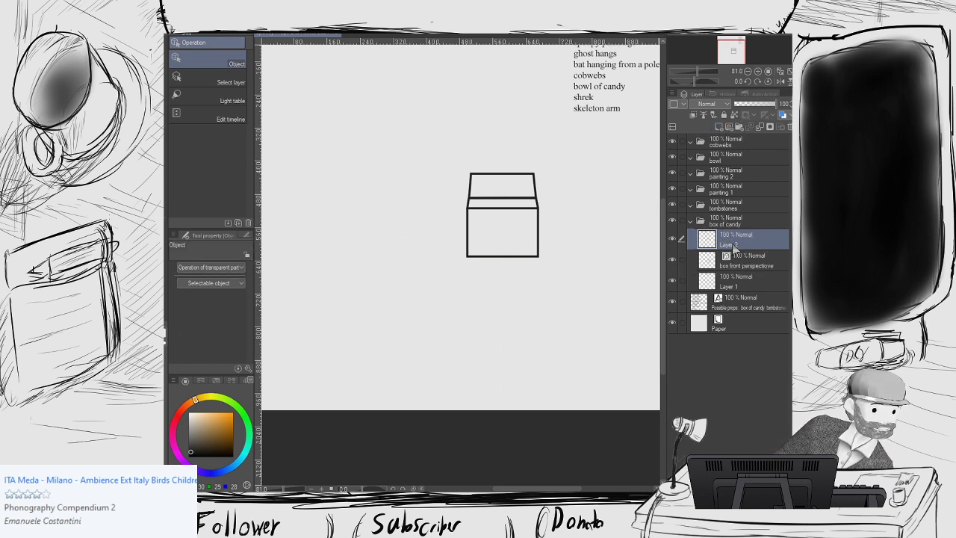
{"action": "scroll", "coordinate": [513, 203], "scroll_direction": "up", "scroll_amount": 3}
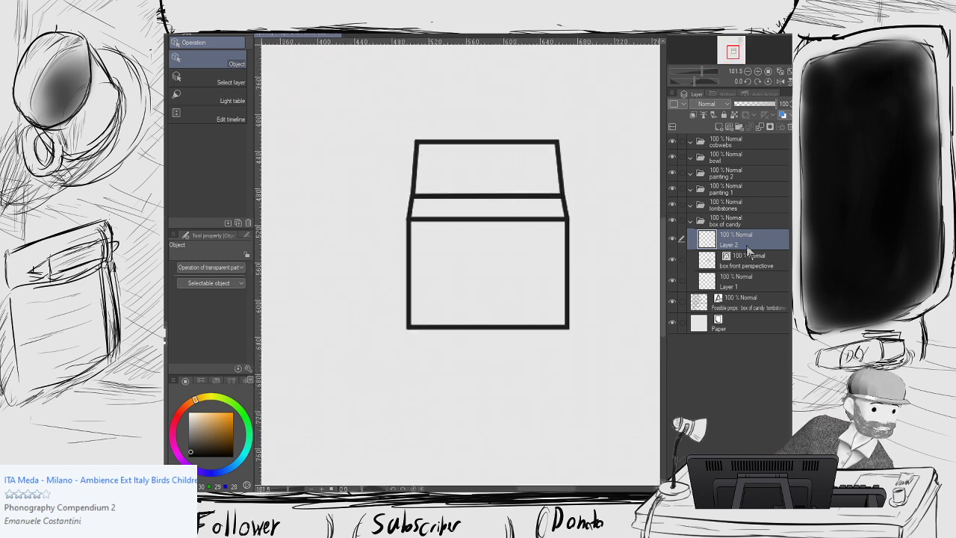
{"action": "left_click_drag", "start_coordinate": [744, 240], "coordinate": [743, 269]}
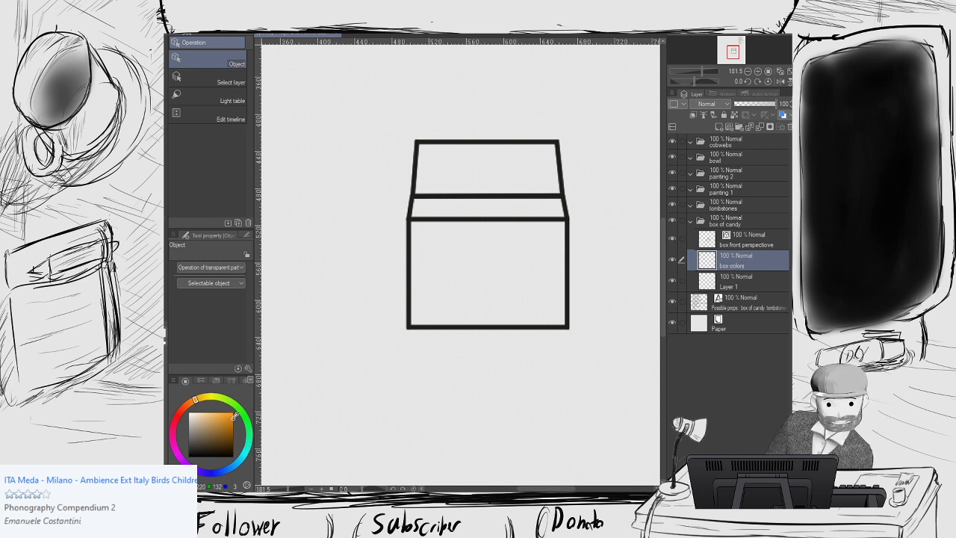
Fill the front face of the box with a bright orange on the box colors layer.
{"action": "left_click", "coordinate": [234, 416]}
{"action": "key", "text": "g"}
{"action": "left_click", "coordinate": [487, 261]}
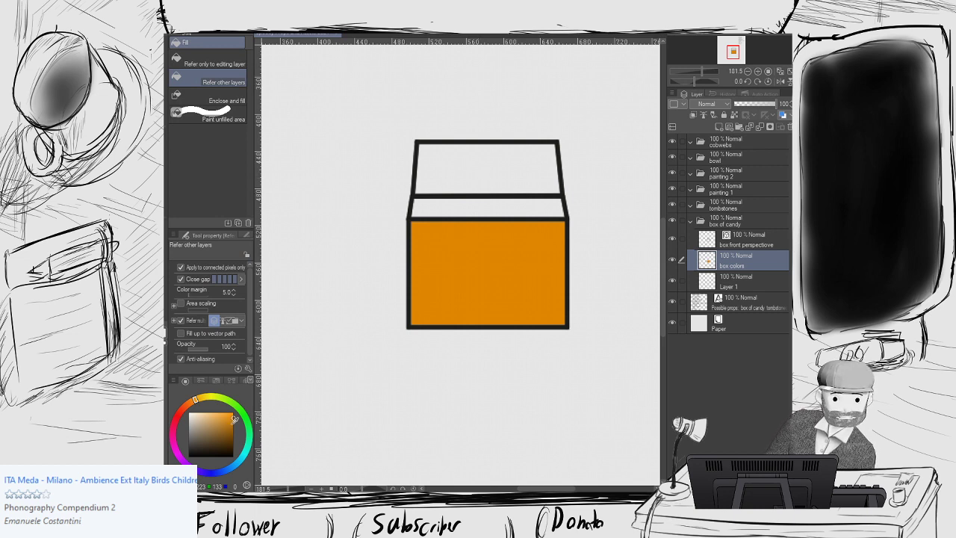
Duplicate the box front perspective line layer and add a layer mask that hides the whole copy.
{"action": "key", "text": "p"}
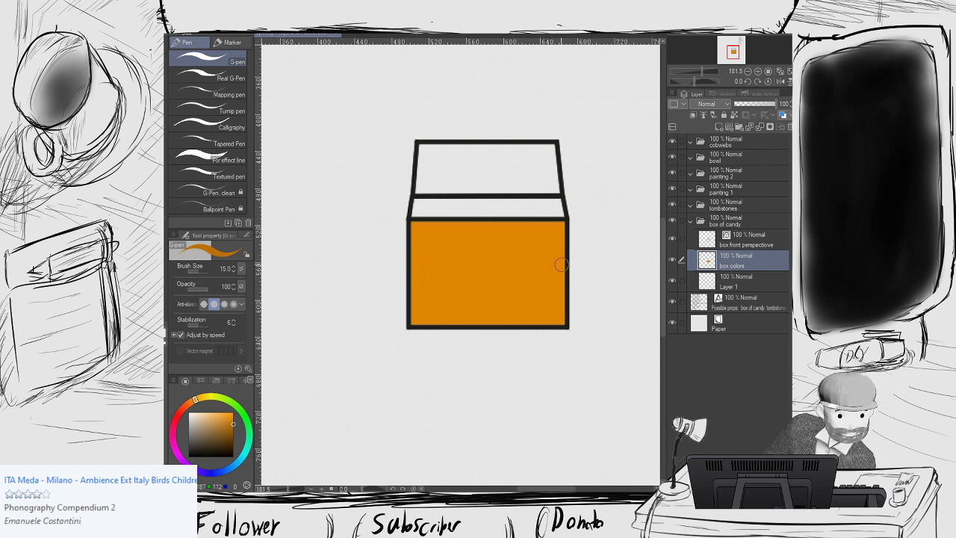
{"action": "left_click", "coordinate": [747, 239]}
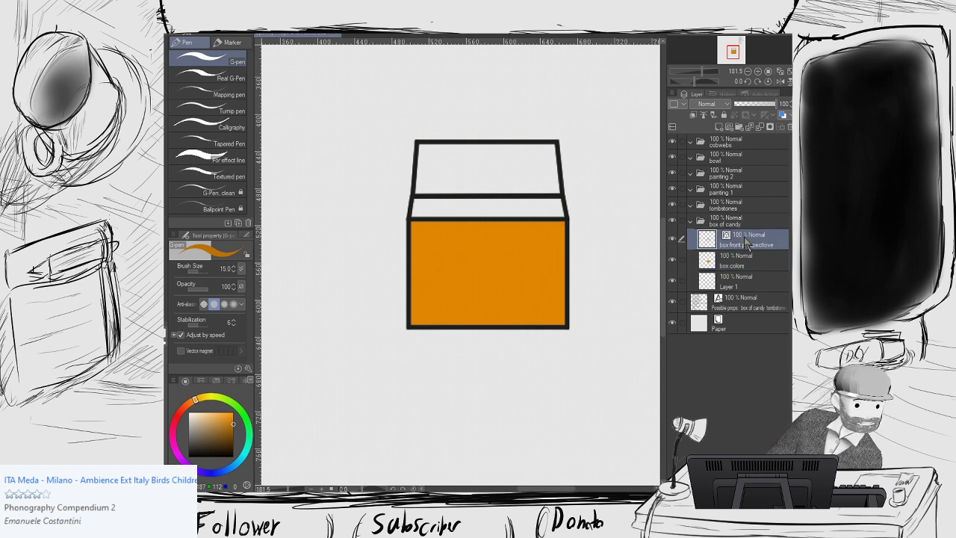
{"action": "key", "text": "ctrl+c"}
{"action": "key", "text": "ctrl+v"}
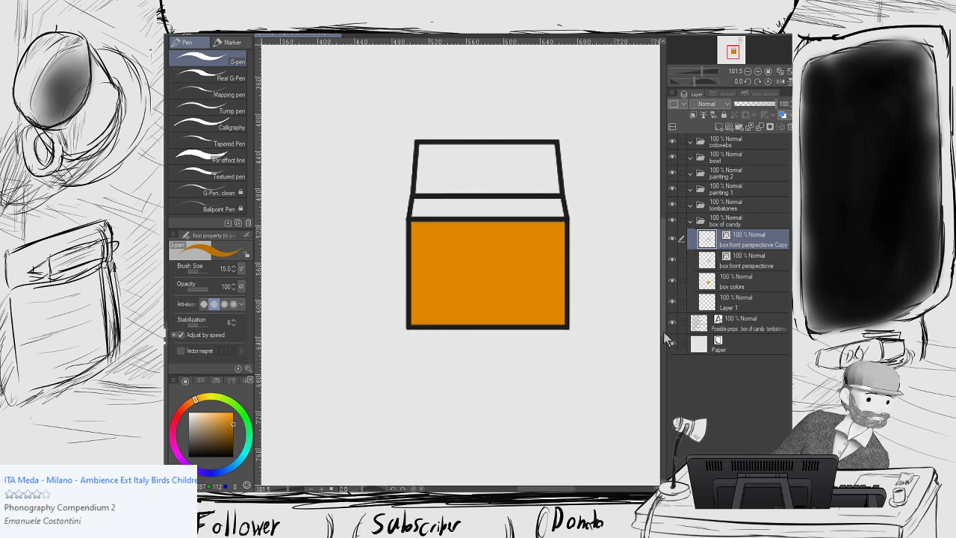
{"action": "left_click", "coordinate": [585, 335]}
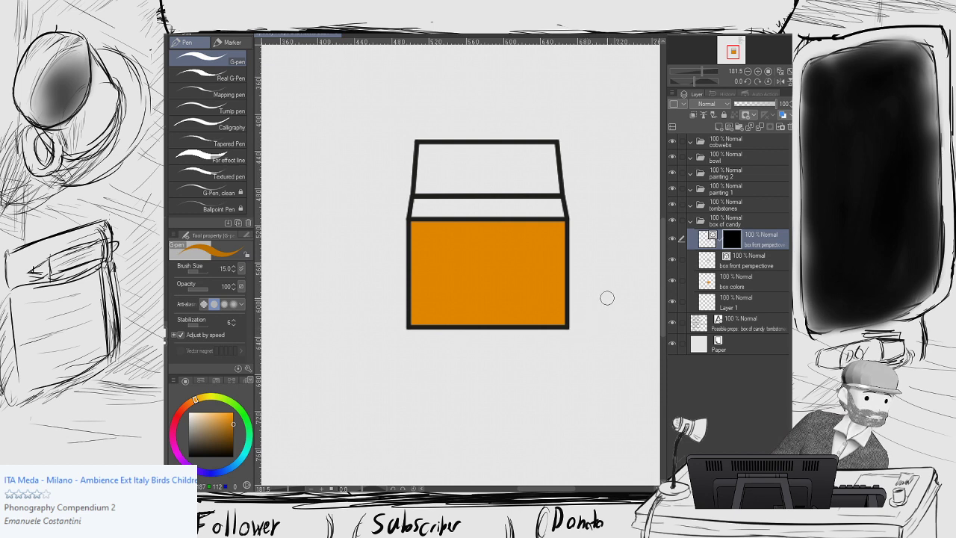
Try shading the front face's lower right corner in dark brown with the G-pen on the box colors layer, and undo it.
{"action": "left_click", "coordinate": [738, 286]}
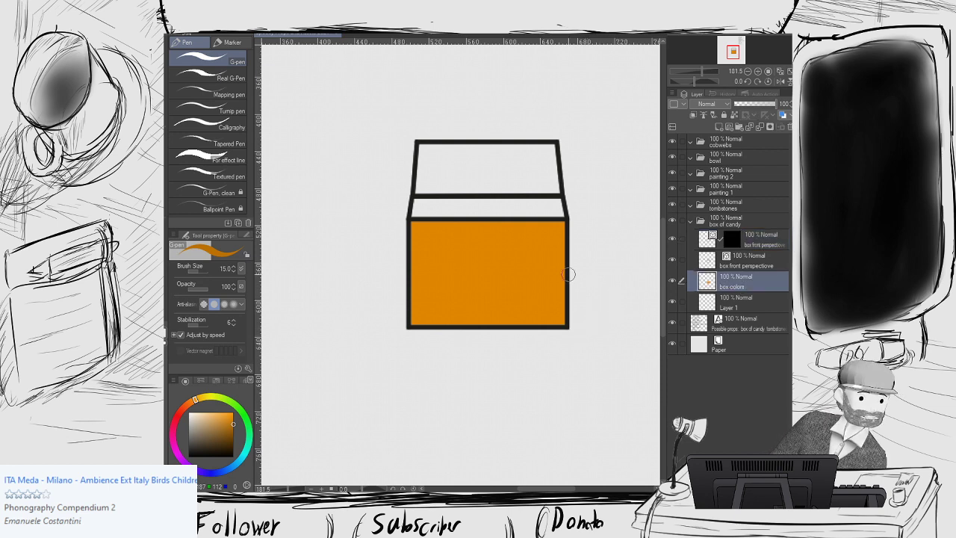
{"action": "left_click", "coordinate": [232, 432]}
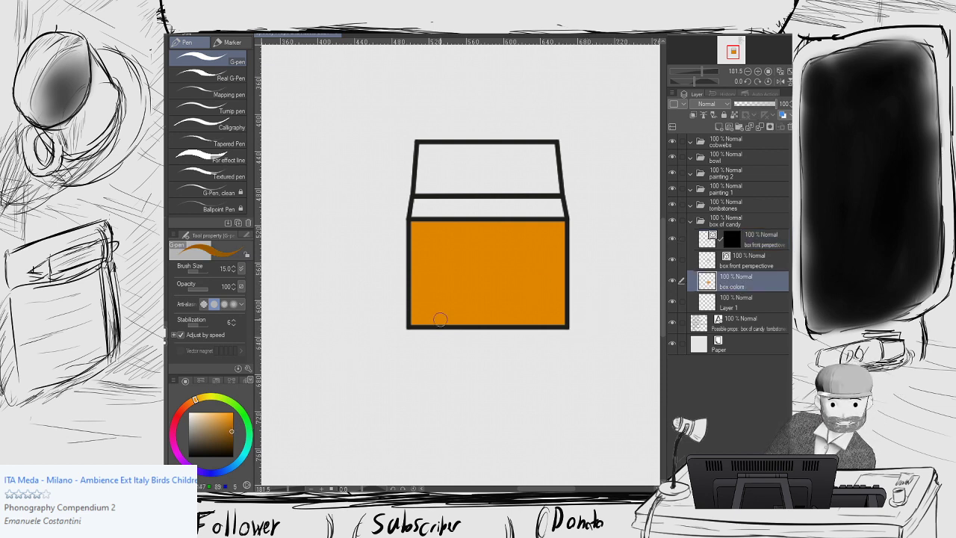
{"action": "mouse_move", "coordinate": [552, 271]}
{"action": "left_mouse_down"}
{"action": "mouse_move", "coordinate": [564, 248]}
{"action": "mouse_move", "coordinate": [560, 322]}
{"action": "left_mouse_up"}
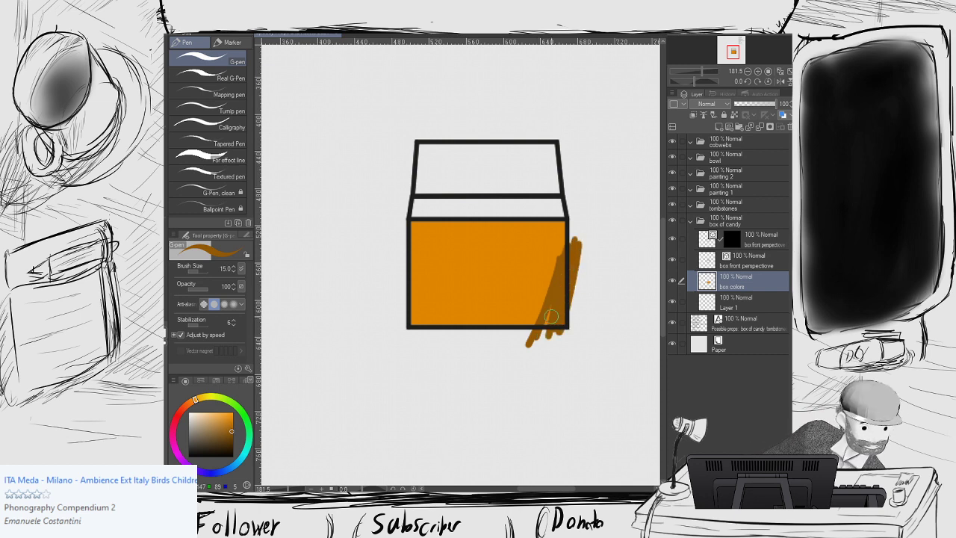
{"action": "key", "text": "ctrl+z"}
Try brushing dark brown G-pen shading down the front face's right side through the mask of the duplicated line layer.
{"action": "left_click", "coordinate": [755, 239]}
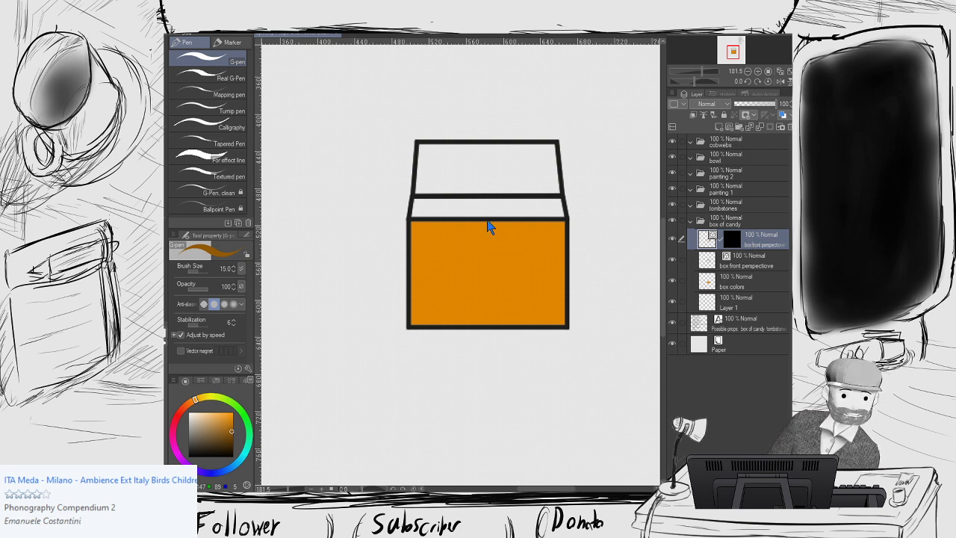
{"action": "left_click", "coordinate": [732, 239]}
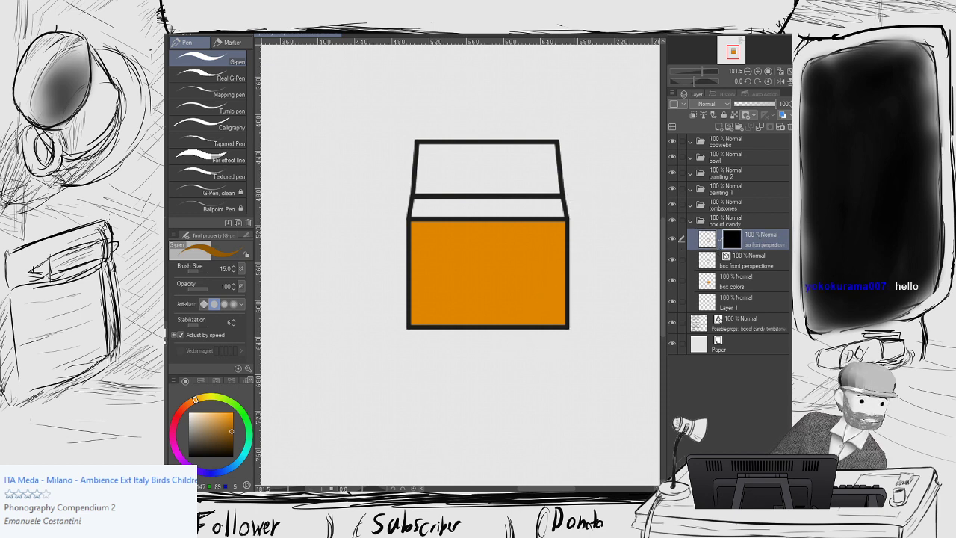
{"action": "mouse_move", "coordinate": [551, 220]}
{"action": "left_mouse_down"}
{"action": "mouse_move", "coordinate": [536, 353]}
{"action": "mouse_move", "coordinate": [554, 348]}
{"action": "mouse_move", "coordinate": [562, 230]}
{"action": "left_mouse_up"}
{"action": "left_click_drag", "start_coordinate": [538, 314], "coordinate": [529, 355]}
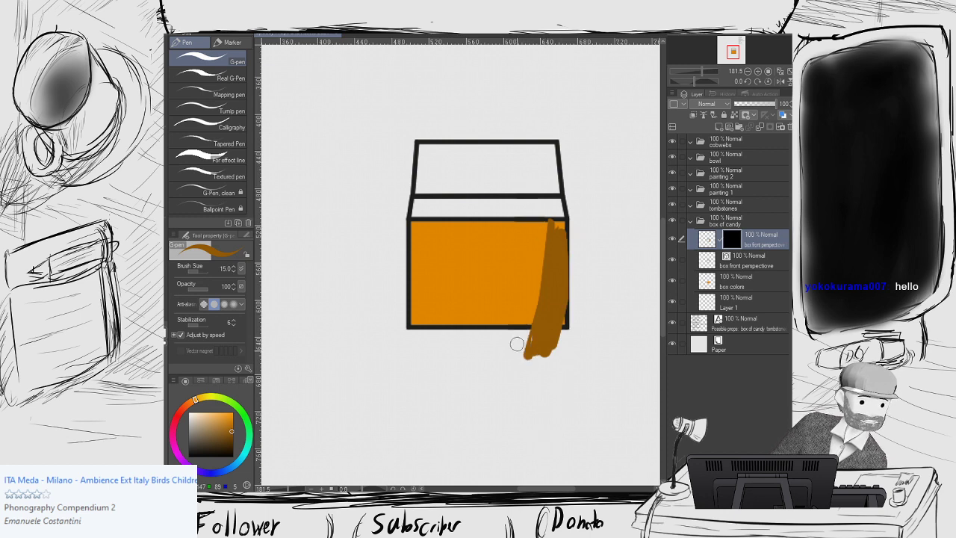
{"action": "left_click_drag", "start_coordinate": [565, 278], "coordinate": [532, 346]}
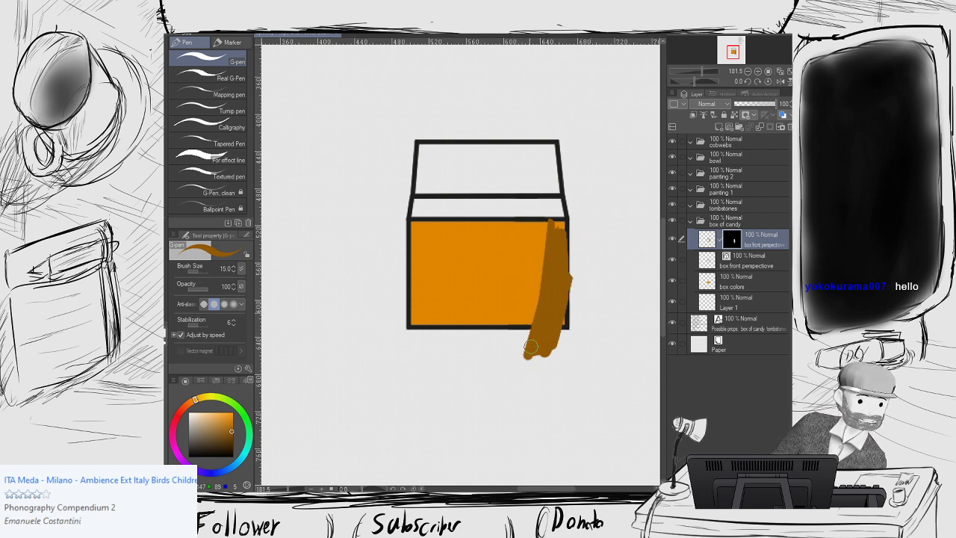
{"action": "left_click_drag", "start_coordinate": [562, 317], "coordinate": [574, 248]}
{"action": "left_click_drag", "start_coordinate": [571, 287], "coordinate": [580, 235]}
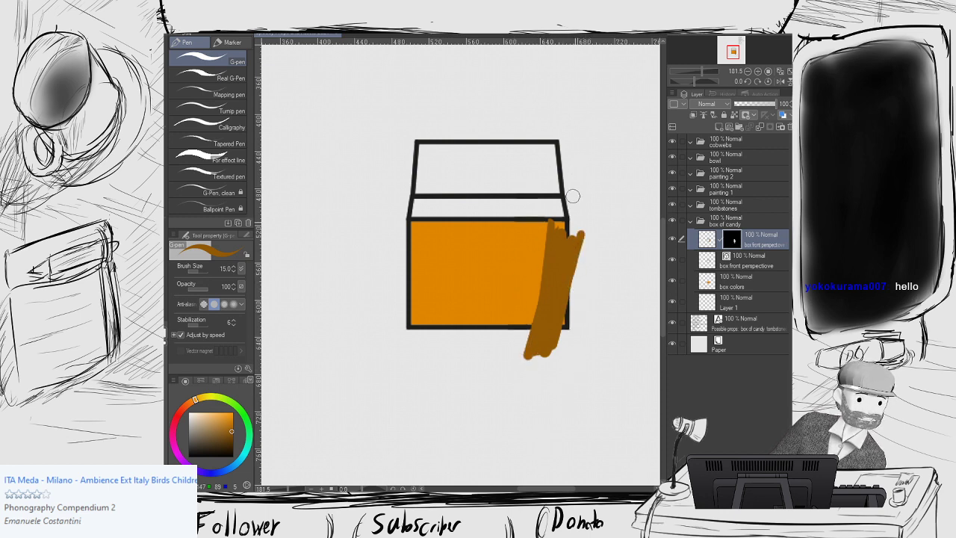
{"action": "left_click", "coordinate": [562, 192]}
Undo the brown shading strokes, the layer mask and the duplicated line layer.
{"action": "key", "text": "ctrl+z"}
{"action": "key", "text": "ctrl+z"}
{"action": "key", "text": "ctrl+z"}
{"action": "key", "text": "ctrl+z"}
{"action": "key", "text": "ctrl+z"}
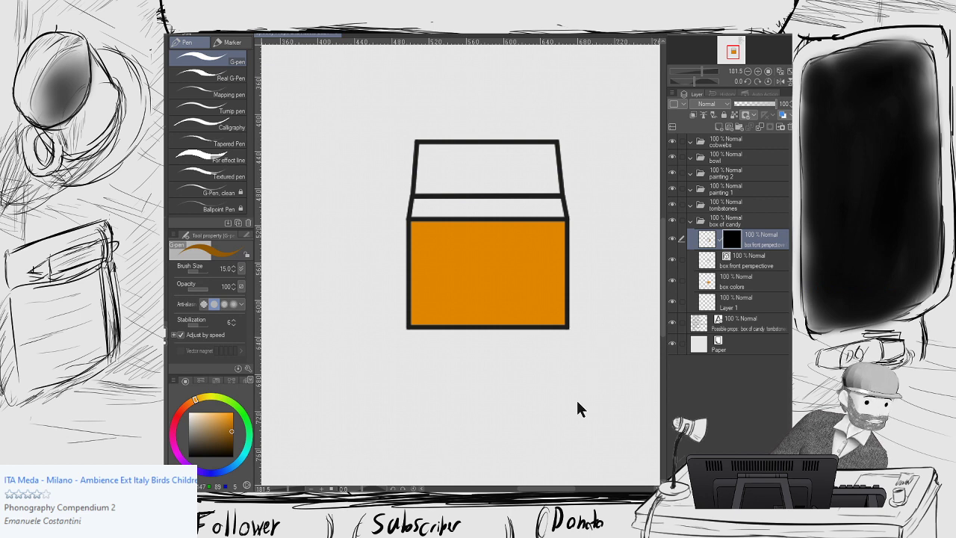
{"action": "key", "text": "ctrl+z"}
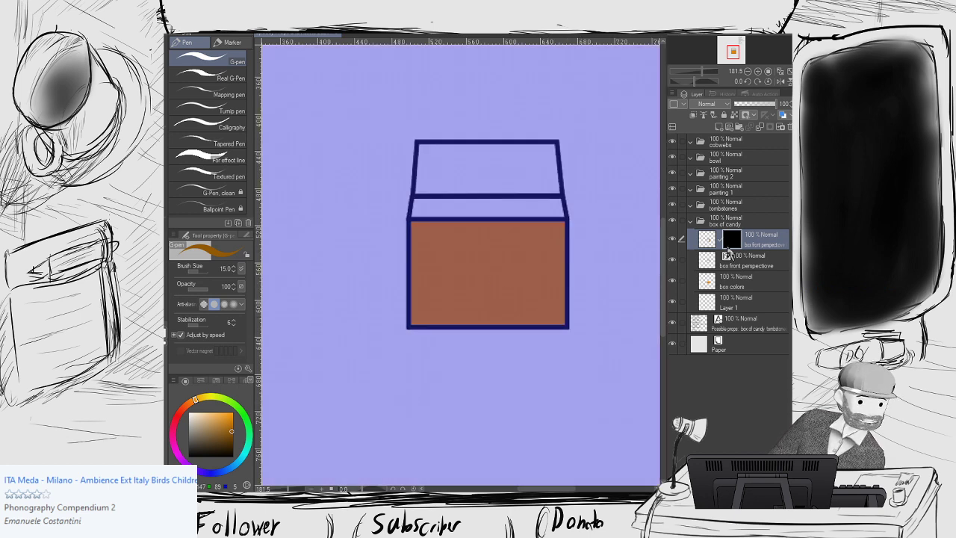
{"action": "key", "text": "ctrl+z"}
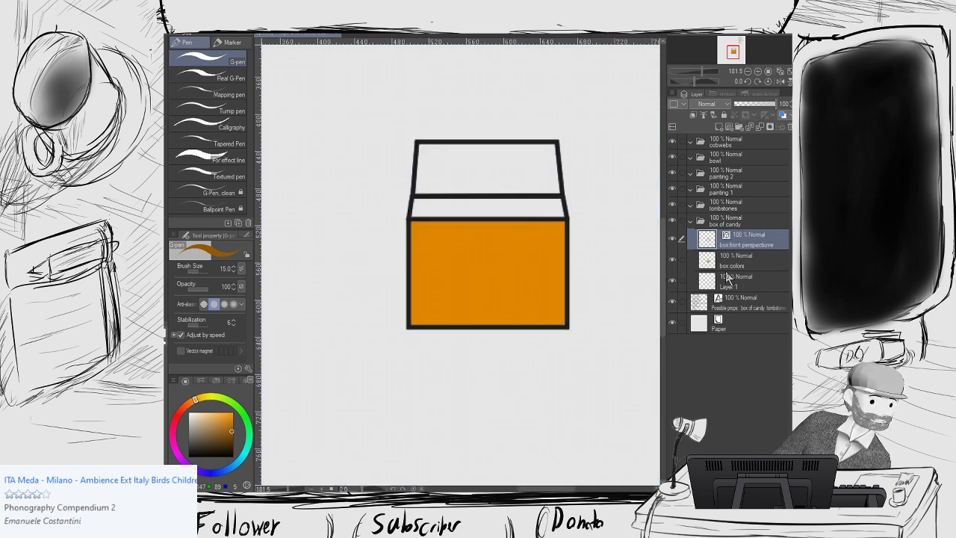
Shade the right, bottom and left edges of the orange front face in brown with the Opaque watercolor brush on the box colors layer.
{"action": "left_click", "coordinate": [735, 266]}
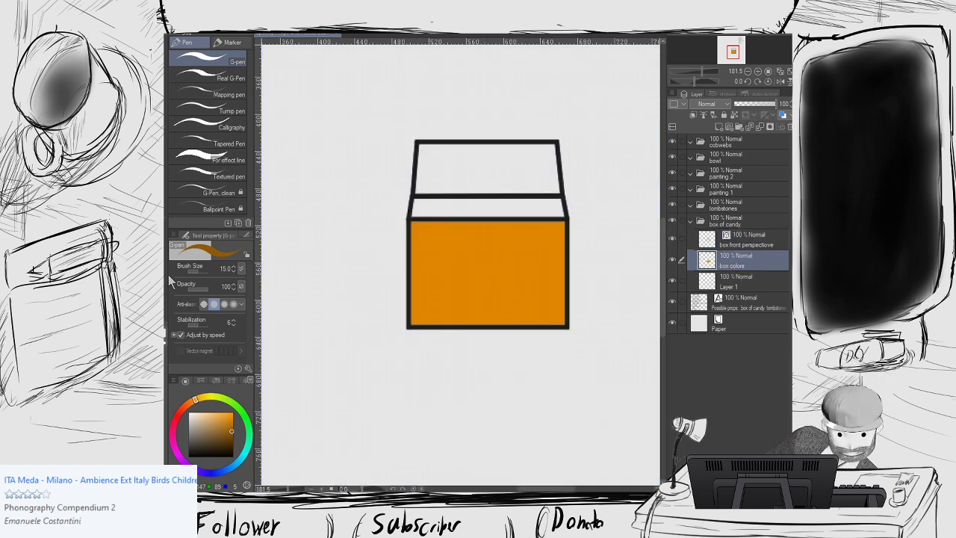
{"action": "left_click", "coordinate": [202, 285]}
{"action": "key", "text": "b"}
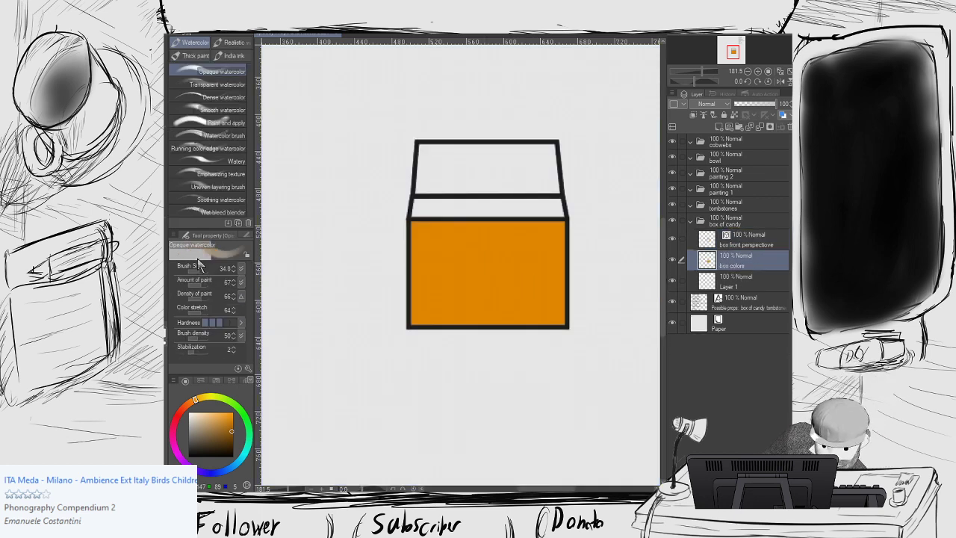
{"action": "mouse_move", "coordinate": [556, 301]}
{"action": "left_mouse_down"}
{"action": "mouse_move", "coordinate": [536, 339]}
{"action": "mouse_move", "coordinate": [520, 307]}
{"action": "mouse_move", "coordinate": [482, 336]}
{"action": "mouse_move", "coordinate": [504, 285]}
{"action": "mouse_move", "coordinate": [543, 255]}
{"action": "mouse_move", "coordinate": [553, 302]}
{"action": "mouse_move", "coordinate": [543, 335]}
{"action": "mouse_move", "coordinate": [561, 238]}
{"action": "mouse_move", "coordinate": [544, 263]}
{"action": "mouse_move", "coordinate": [544, 247]}
{"action": "mouse_move", "coordinate": [509, 304]}
{"action": "mouse_move", "coordinate": [568, 217]}
{"action": "mouse_move", "coordinate": [522, 318]}
{"action": "mouse_move", "coordinate": [481, 337]}
{"action": "mouse_move", "coordinate": [441, 291]}
{"action": "mouse_move", "coordinate": [519, 309]}
{"action": "mouse_move", "coordinate": [530, 283]}
{"action": "mouse_move", "coordinate": [499, 326]}
{"action": "mouse_move", "coordinate": [552, 236]}
{"action": "mouse_move", "coordinate": [568, 229]}
{"action": "mouse_move", "coordinate": [555, 331]}
{"action": "mouse_move", "coordinate": [557, 312]}
{"action": "mouse_move", "coordinate": [483, 303]}
{"action": "mouse_move", "coordinate": [532, 278]}
{"action": "mouse_move", "coordinate": [553, 318]}
{"action": "mouse_move", "coordinate": [549, 263]}
{"action": "mouse_move", "coordinate": [516, 327]}
{"action": "mouse_move", "coordinate": [486, 311]}
{"action": "mouse_move", "coordinate": [450, 314]}
{"action": "mouse_move", "coordinate": [403, 280]}
{"action": "mouse_move", "coordinate": [421, 296]}
{"action": "mouse_move", "coordinate": [416, 279]}
{"action": "mouse_move", "coordinate": [455, 344]}
{"action": "mouse_move", "coordinate": [432, 316]}
{"action": "left_mouse_up"}
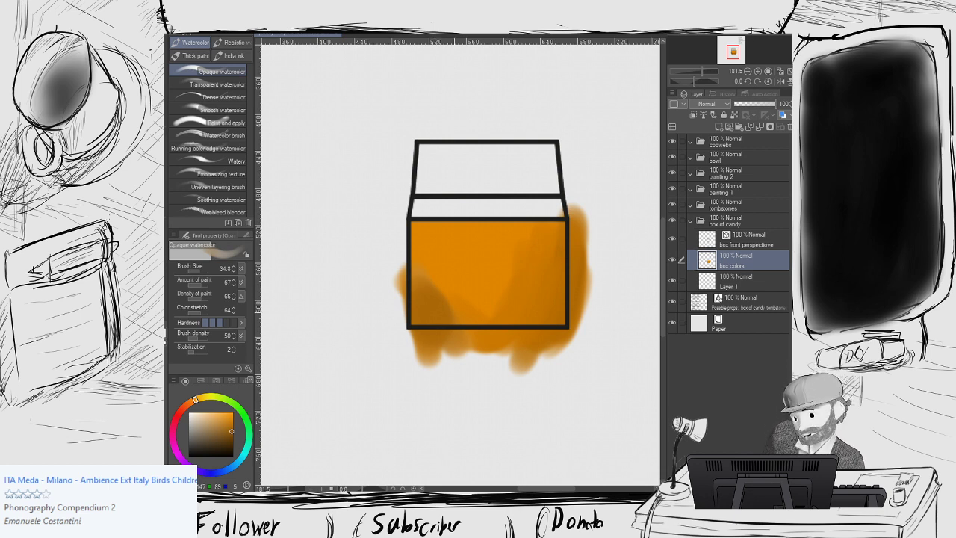
{"action": "mouse_move", "coordinate": [417, 267]}
{"action": "left_mouse_down"}
{"action": "mouse_move", "coordinate": [443, 329]}
{"action": "mouse_move", "coordinate": [418, 269]}
{"action": "mouse_move", "coordinate": [439, 318]}
{"action": "mouse_move", "coordinate": [439, 260]}
{"action": "mouse_move", "coordinate": [480, 311]}
{"action": "mouse_move", "coordinate": [427, 250]}
{"action": "mouse_move", "coordinate": [502, 306]}
{"action": "mouse_move", "coordinate": [516, 292]}
{"action": "mouse_move", "coordinate": [452, 292]}
{"action": "mouse_move", "coordinate": [534, 258]}
{"action": "mouse_move", "coordinate": [463, 290]}
{"action": "mouse_move", "coordinate": [480, 299]}
{"action": "mouse_move", "coordinate": [526, 264]}
{"action": "mouse_move", "coordinate": [452, 285]}
{"action": "mouse_move", "coordinate": [534, 262]}
{"action": "mouse_move", "coordinate": [433, 253]}
{"action": "mouse_move", "coordinate": [437, 278]}
{"action": "mouse_move", "coordinate": [455, 288]}
{"action": "mouse_move", "coordinate": [436, 275]}
{"action": "mouse_move", "coordinate": [445, 255]}
{"action": "mouse_move", "coordinate": [520, 248]}
{"action": "mouse_move", "coordinate": [475, 273]}
{"action": "mouse_move", "coordinate": [549, 230]}
{"action": "mouse_move", "coordinate": [522, 238]}
{"action": "mouse_move", "coordinate": [509, 288]}
{"action": "mouse_move", "coordinate": [476, 296]}
{"action": "mouse_move", "coordinate": [474, 266]}
{"action": "mouse_move", "coordinate": [480, 294]}
{"action": "mouse_move", "coordinate": [485, 289]}
{"action": "mouse_move", "coordinate": [473, 266]}
{"action": "mouse_move", "coordinate": [484, 254]}
{"action": "mouse_move", "coordinate": [538, 232]}
{"action": "mouse_move", "coordinate": [511, 293]}
{"action": "mouse_move", "coordinate": [570, 263]}
{"action": "mouse_move", "coordinate": [452, 285]}
{"action": "mouse_move", "coordinate": [416, 247]}
{"action": "mouse_move", "coordinate": [425, 232]}
{"action": "mouse_move", "coordinate": [418, 228]}
{"action": "mouse_move", "coordinate": [436, 287]}
{"action": "mouse_move", "coordinate": [428, 314]}
{"action": "mouse_move", "coordinate": [402, 253]}
{"action": "mouse_move", "coordinate": [458, 306]}
{"action": "mouse_move", "coordinate": [438, 292]}
{"action": "mouse_move", "coordinate": [415, 246]}
{"action": "mouse_move", "coordinate": [423, 262]}
{"action": "mouse_move", "coordinate": [400, 268]}
{"action": "mouse_move", "coordinate": [403, 312]}
{"action": "mouse_move", "coordinate": [401, 282]}
{"action": "left_mouse_up"}
Choose a darker brown, deepen the shading around the front face's lower edges and blend it softly towards the center.
{"action": "left_click_drag", "start_coordinate": [231, 448], "coordinate": [233, 440]}
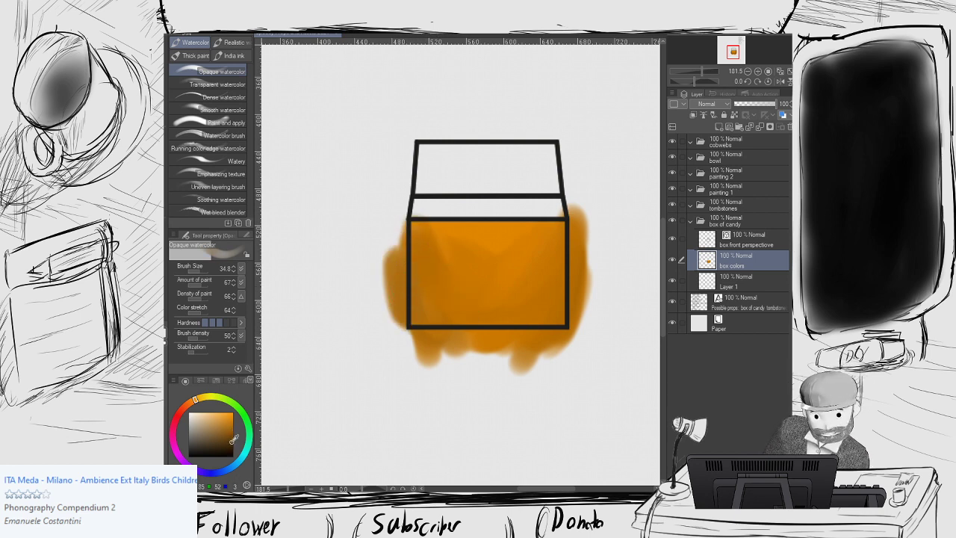
{"action": "mouse_move", "coordinate": [415, 306]}
{"action": "left_mouse_down"}
{"action": "mouse_move", "coordinate": [399, 245]}
{"action": "mouse_move", "coordinate": [435, 316]}
{"action": "mouse_move", "coordinate": [413, 282]}
{"action": "mouse_move", "coordinate": [470, 314]}
{"action": "mouse_move", "coordinate": [419, 325]}
{"action": "mouse_move", "coordinate": [498, 339]}
{"action": "mouse_move", "coordinate": [440, 313]}
{"action": "mouse_move", "coordinate": [518, 324]}
{"action": "mouse_move", "coordinate": [501, 312]}
{"action": "mouse_move", "coordinate": [487, 314]}
{"action": "mouse_move", "coordinate": [543, 327]}
{"action": "mouse_move", "coordinate": [541, 316]}
{"action": "mouse_move", "coordinate": [508, 333]}
{"action": "mouse_move", "coordinate": [566, 285]}
{"action": "mouse_move", "coordinate": [530, 333]}
{"action": "mouse_move", "coordinate": [577, 257]}
{"action": "mouse_move", "coordinate": [511, 337]}
{"action": "mouse_move", "coordinate": [549, 264]}
{"action": "mouse_move", "coordinate": [531, 303]}
{"action": "mouse_move", "coordinate": [579, 240]}
{"action": "mouse_move", "coordinate": [521, 300]}
{"action": "mouse_move", "coordinate": [559, 256]}
{"action": "mouse_move", "coordinate": [541, 283]}
{"action": "mouse_move", "coordinate": [509, 290]}
{"action": "mouse_move", "coordinate": [553, 244]}
{"action": "mouse_move", "coordinate": [437, 268]}
{"action": "mouse_move", "coordinate": [550, 287]}
{"action": "mouse_move", "coordinate": [400, 279]}
{"action": "mouse_move", "coordinate": [533, 262]}
{"action": "mouse_move", "coordinate": [508, 252]}
{"action": "mouse_move", "coordinate": [448, 272]}
{"action": "left_mouse_up"}
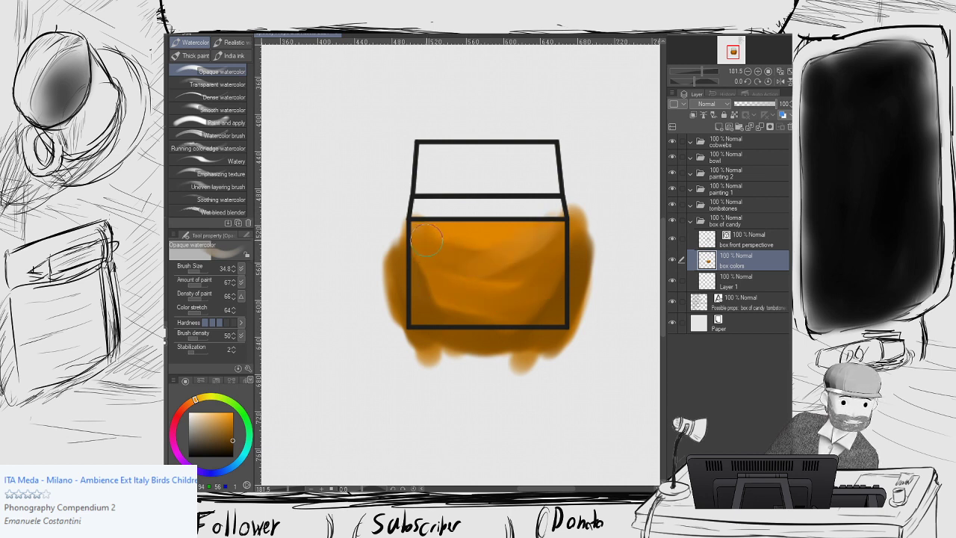
{"action": "mouse_move", "coordinate": [425, 239]}
{"action": "left_mouse_down"}
{"action": "mouse_move", "coordinate": [473, 258]}
{"action": "mouse_move", "coordinate": [555, 219]}
{"action": "mouse_move", "coordinate": [527, 267]}
{"action": "mouse_move", "coordinate": [529, 287]}
{"action": "mouse_move", "coordinate": [546, 250]}
{"action": "left_mouse_up"}
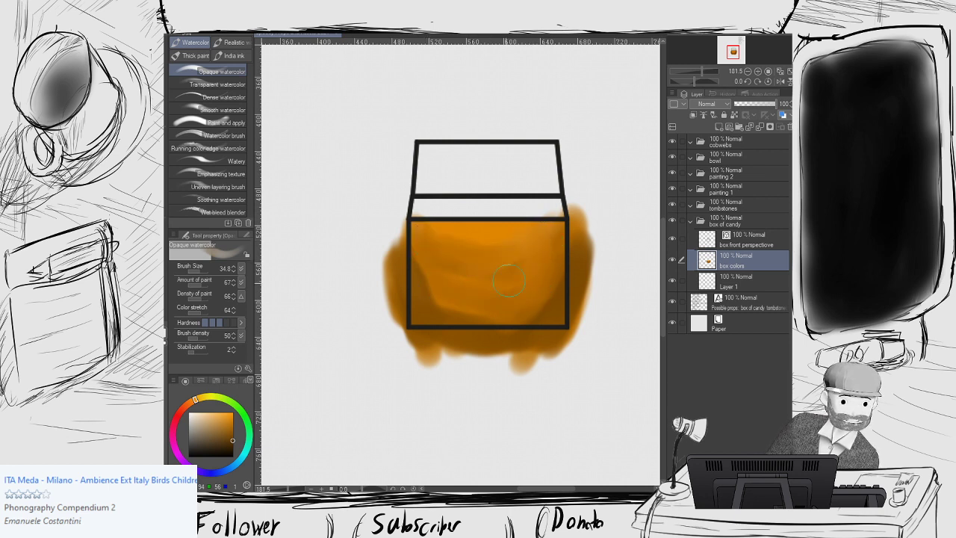
{"action": "mouse_move", "coordinate": [507, 280]}
{"action": "left_mouse_down"}
{"action": "mouse_move", "coordinate": [514, 248]}
{"action": "mouse_move", "coordinate": [467, 290]}
{"action": "mouse_move", "coordinate": [438, 295]}
{"action": "mouse_move", "coordinate": [433, 265]}
{"action": "mouse_move", "coordinate": [478, 307]}
{"action": "mouse_move", "coordinate": [432, 276]}
{"action": "mouse_move", "coordinate": [489, 272]}
{"action": "mouse_move", "coordinate": [437, 282]}
{"action": "mouse_move", "coordinate": [483, 260]}
{"action": "mouse_move", "coordinate": [420, 267]}
{"action": "mouse_move", "coordinate": [527, 274]}
{"action": "left_mouse_up"}
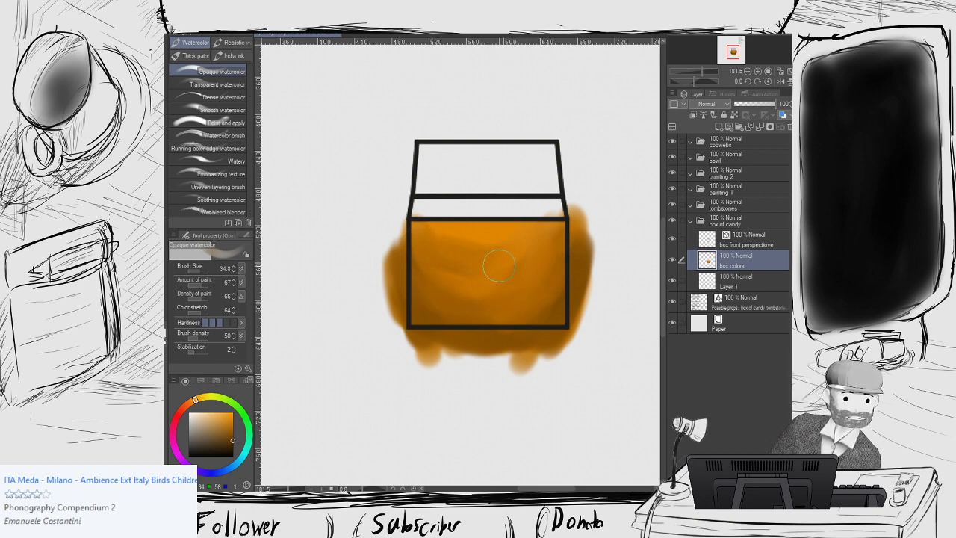
Switch to the Paint and apply brush, try a blending stroke in the middle of the front face and undo it.
{"action": "scroll", "coordinate": [484, 254], "scroll_direction": "down", "scroll_amount": 5}
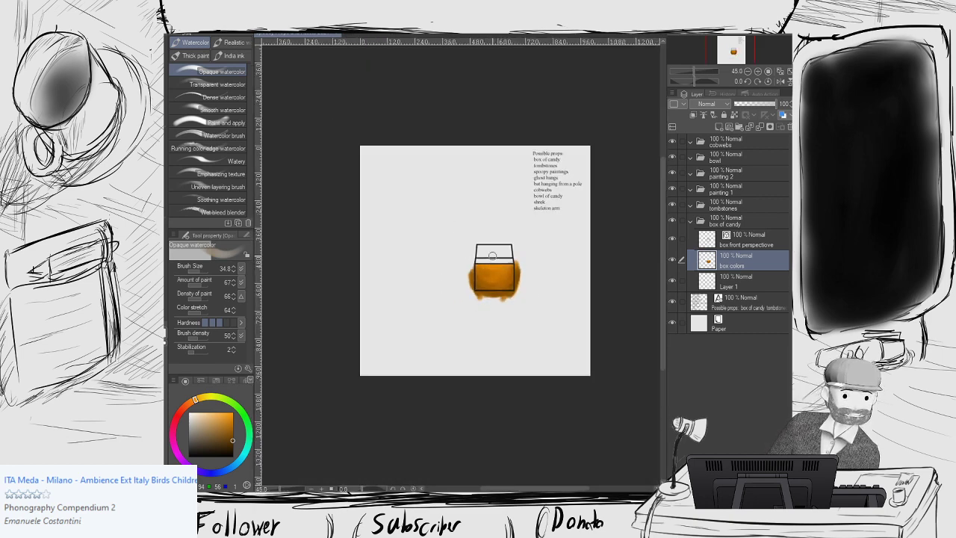
{"action": "scroll", "coordinate": [493, 256], "scroll_direction": "up", "scroll_amount": 5}
{"action": "left_click_drag", "start_coordinate": [492, 250], "coordinate": [495, 187]}
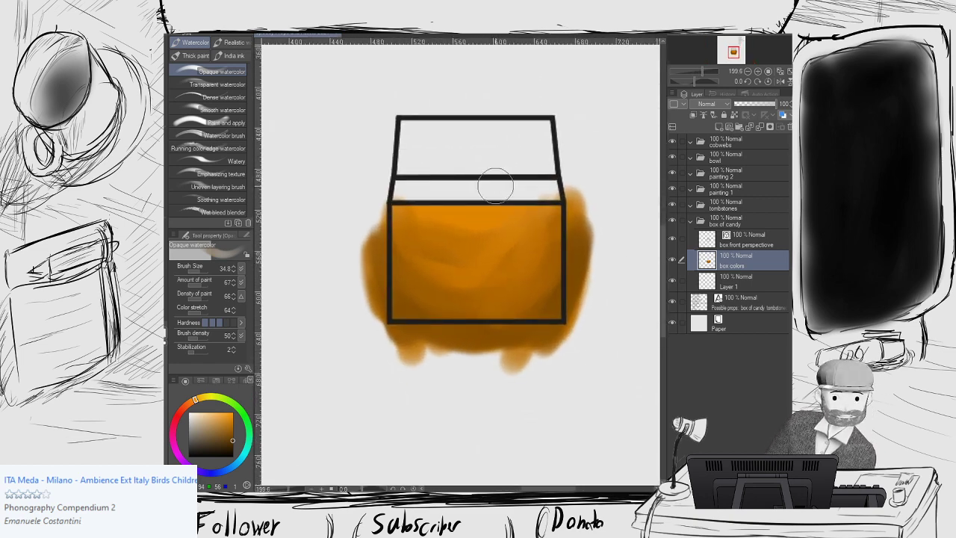
{"action": "left_click", "coordinate": [183, 161]}
{"action": "left_click", "coordinate": [183, 122]}
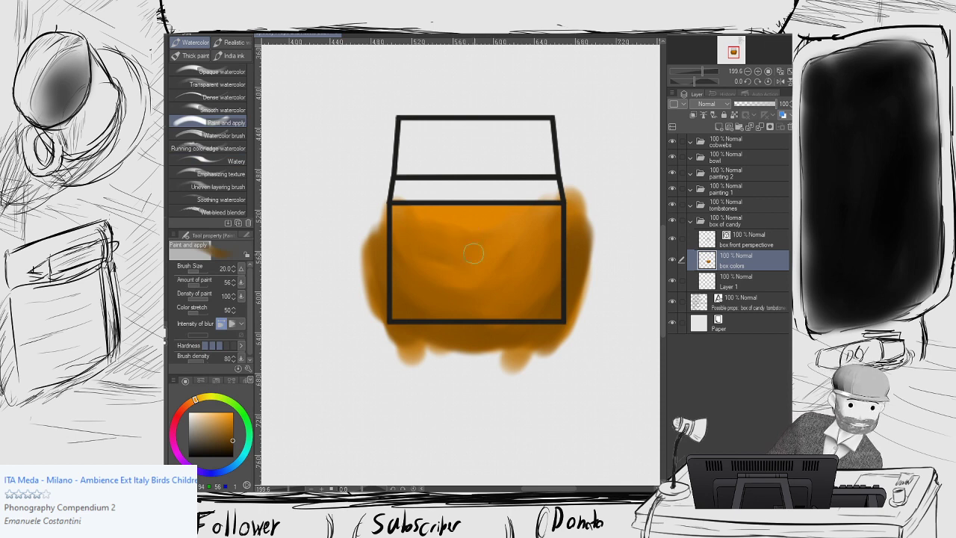
{"action": "mouse_move", "coordinate": [473, 266]}
{"action": "left_mouse_down"}
{"action": "mouse_move", "coordinate": [473, 228]}
{"action": "mouse_move", "coordinate": [446, 253]}
{"action": "mouse_move", "coordinate": [479, 239]}
{"action": "left_mouse_up"}
{"action": "key", "text": "ctrl+z"}
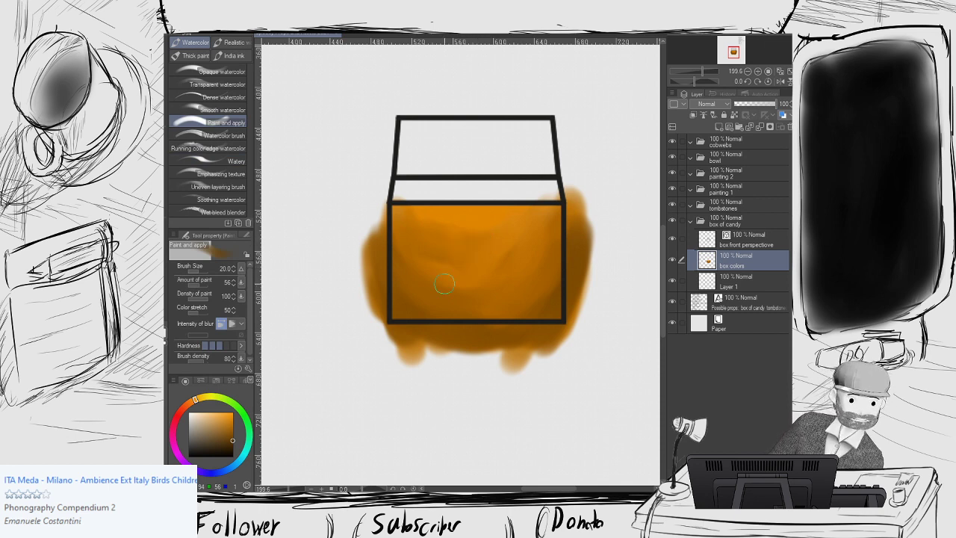
Choose a lighter muted orange and blend a soft highlight across the upper left of the box's front face.
{"action": "left_click", "coordinate": [209, 430]}
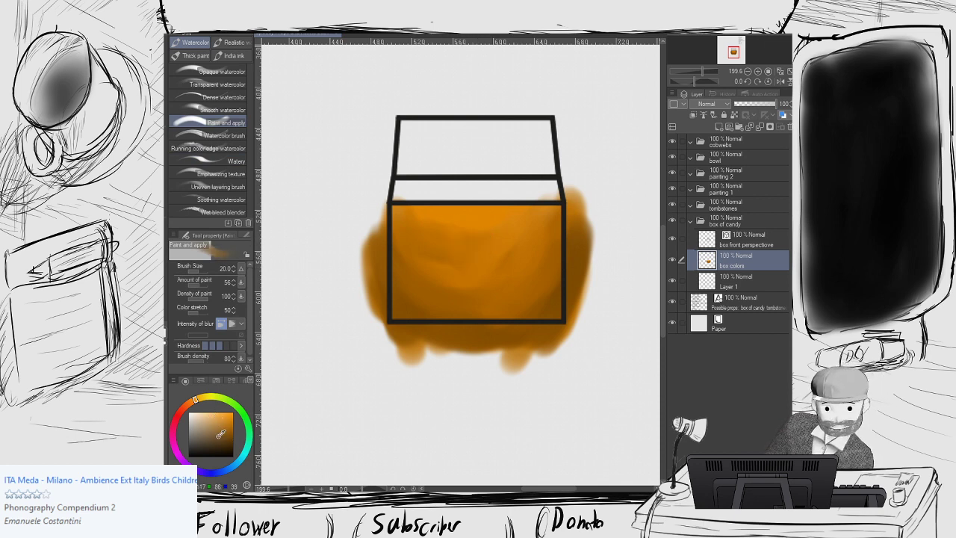
{"action": "left_click", "coordinate": [220, 431]}
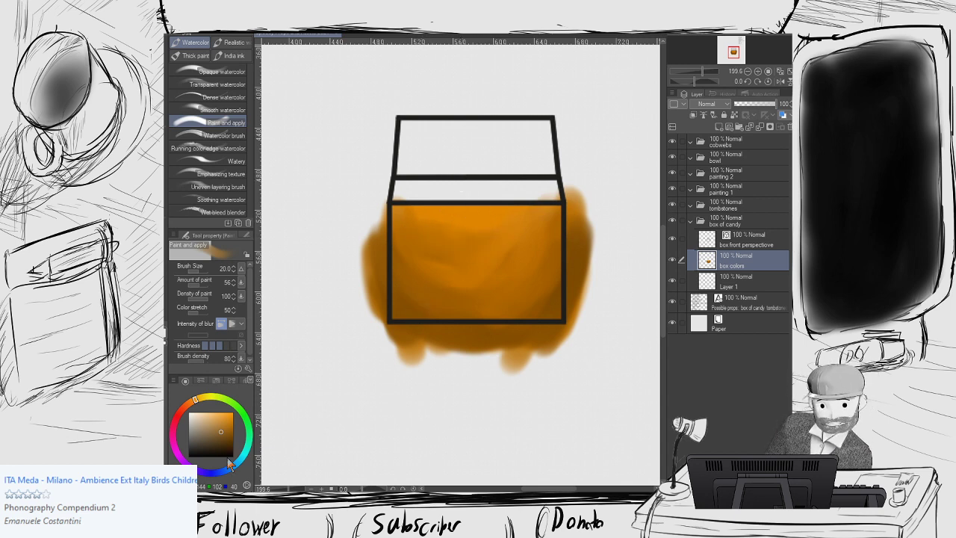
{"action": "left_click", "coordinate": [223, 424]}
{"action": "mouse_move", "coordinate": [412, 275]}
{"action": "left_mouse_down"}
{"action": "mouse_move", "coordinate": [424, 239]}
{"action": "mouse_move", "coordinate": [455, 252]}
{"action": "mouse_move", "coordinate": [456, 210]}
{"action": "mouse_move", "coordinate": [481, 232]}
{"action": "mouse_move", "coordinate": [452, 214]}
{"action": "mouse_move", "coordinate": [504, 218]}
{"action": "mouse_move", "coordinate": [401, 231]}
{"action": "mouse_move", "coordinate": [479, 225]}
{"action": "mouse_move", "coordinate": [392, 200]}
{"action": "left_mouse_up"}
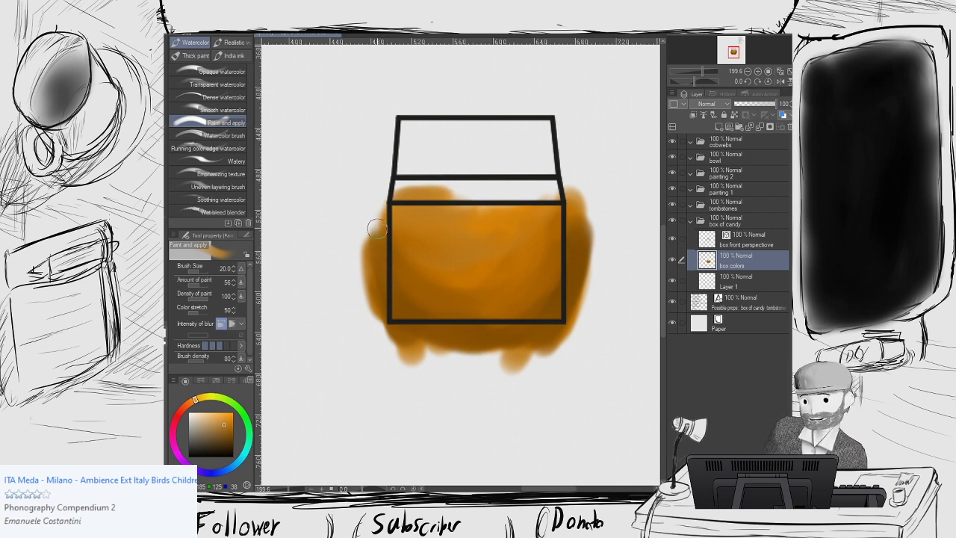
{"action": "left_click_drag", "start_coordinate": [466, 192], "coordinate": [384, 194]}
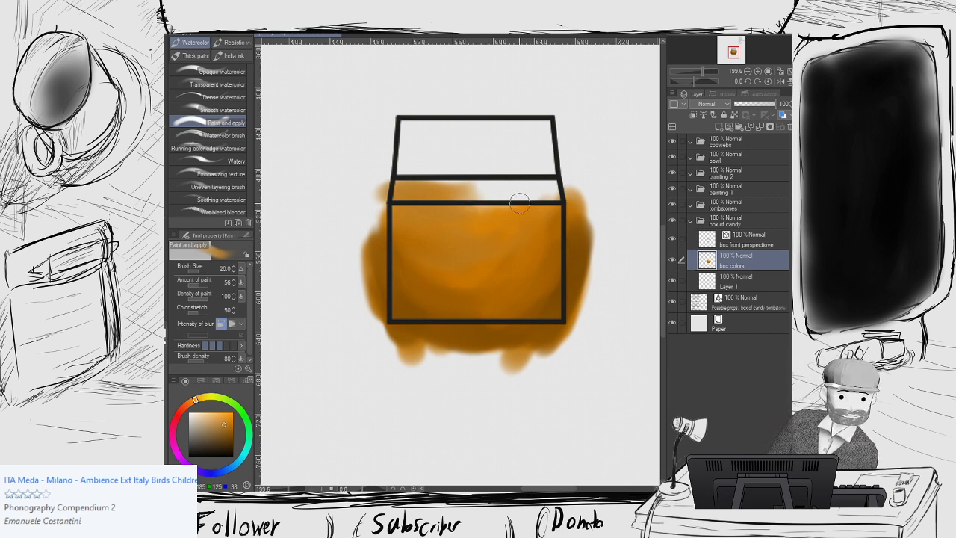
Fill the narrow strip between the lid and the front face with brown, then deepen and blend its shading.
{"action": "left_click", "coordinate": [226, 434]}
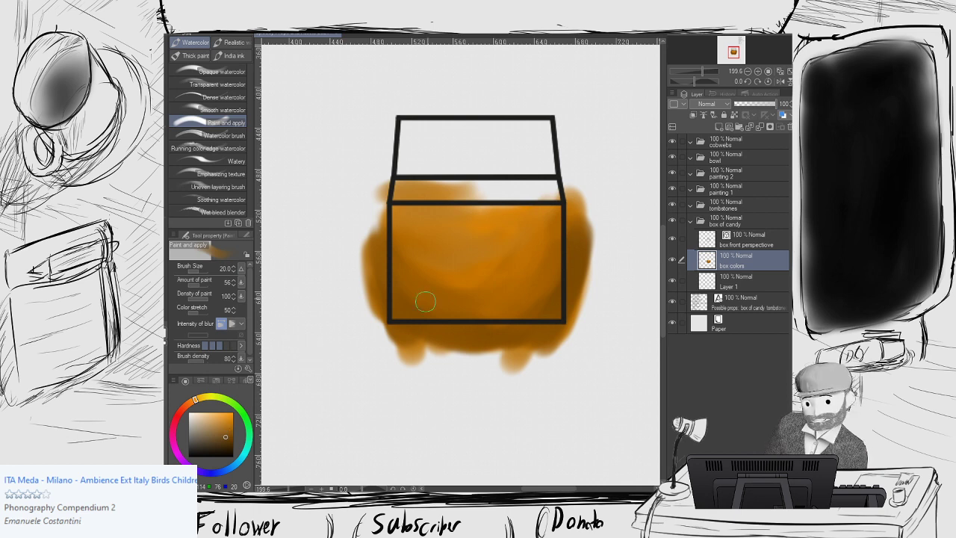
{"action": "mouse_move", "coordinate": [533, 187]}
{"action": "left_mouse_down"}
{"action": "mouse_move", "coordinate": [484, 198]}
{"action": "mouse_move", "coordinate": [529, 182]}
{"action": "mouse_move", "coordinate": [501, 181]}
{"action": "mouse_move", "coordinate": [491, 195]}
{"action": "mouse_move", "coordinate": [425, 195]}
{"action": "mouse_move", "coordinate": [484, 183]}
{"action": "mouse_move", "coordinate": [424, 195]}
{"action": "mouse_move", "coordinate": [485, 189]}
{"action": "left_mouse_up"}
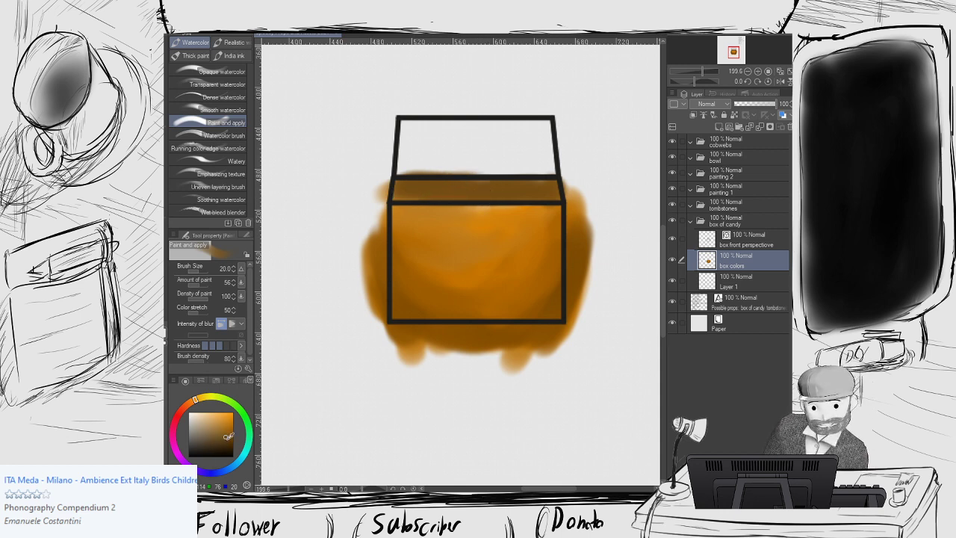
{"action": "left_click_drag", "start_coordinate": [225, 438], "coordinate": [229, 445]}
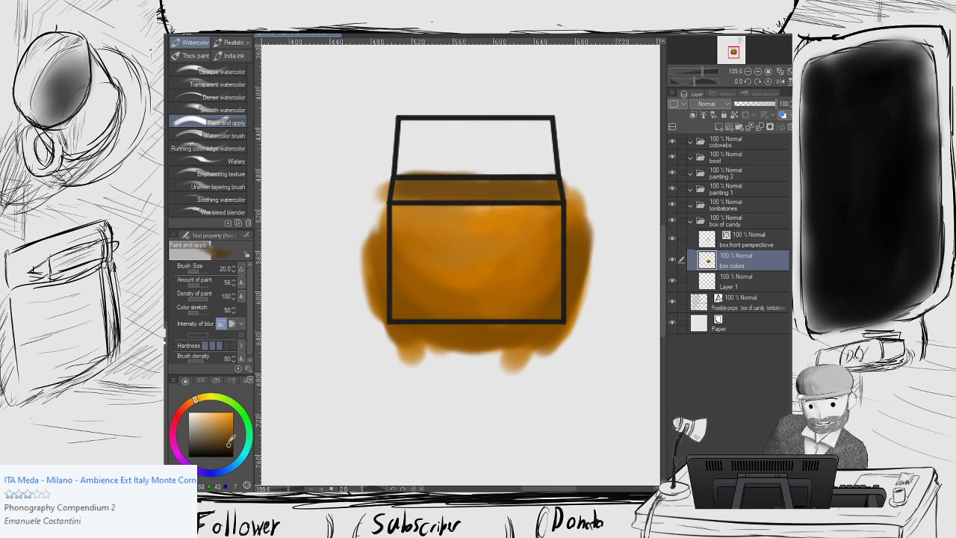
{"action": "mouse_move", "coordinate": [551, 197]}
{"action": "left_mouse_down"}
{"action": "mouse_move", "coordinate": [488, 209]}
{"action": "mouse_move", "coordinate": [506, 203]}
{"action": "mouse_move", "coordinate": [494, 196]}
{"action": "mouse_move", "coordinate": [472, 209]}
{"action": "mouse_move", "coordinate": [463, 199]}
{"action": "mouse_move", "coordinate": [412, 211]}
{"action": "mouse_move", "coordinate": [402, 191]}
{"action": "mouse_move", "coordinate": [425, 200]}
{"action": "mouse_move", "coordinate": [396, 200]}
{"action": "mouse_move", "coordinate": [555, 186]}
{"action": "mouse_move", "coordinate": [547, 194]}
{"action": "mouse_move", "coordinate": [544, 178]}
{"action": "mouse_move", "coordinate": [500, 186]}
{"action": "mouse_move", "coordinate": [538, 181]}
{"action": "left_mouse_up"}
{"action": "left_click", "coordinate": [225, 431]}
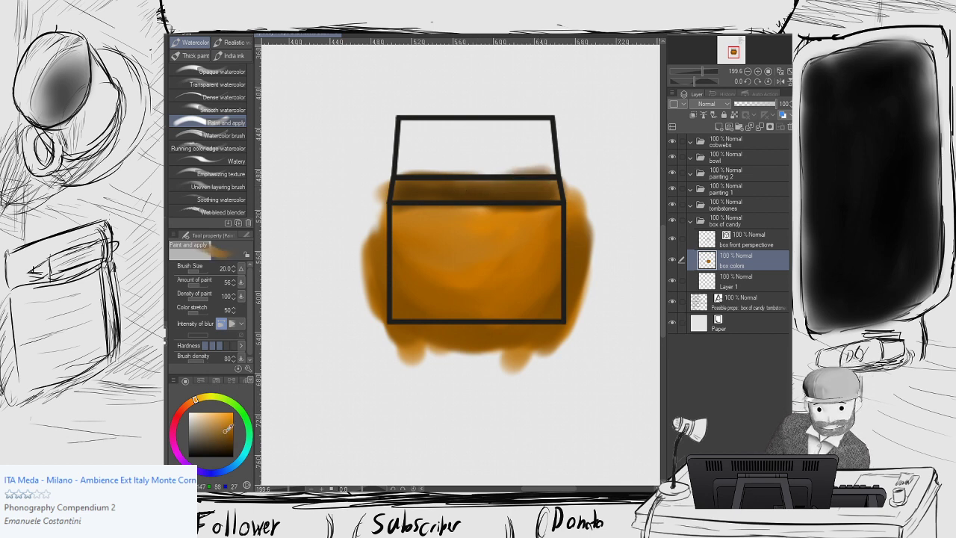
{"action": "mouse_move", "coordinate": [554, 196]}
{"action": "left_mouse_down"}
{"action": "mouse_move", "coordinate": [556, 173]}
{"action": "mouse_move", "coordinate": [419, 169]}
{"action": "mouse_move", "coordinate": [433, 183]}
{"action": "mouse_move", "coordinate": [517, 178]}
{"action": "mouse_move", "coordinate": [399, 196]}
{"action": "mouse_move", "coordinate": [366, 162]}
{"action": "left_mouse_up"}
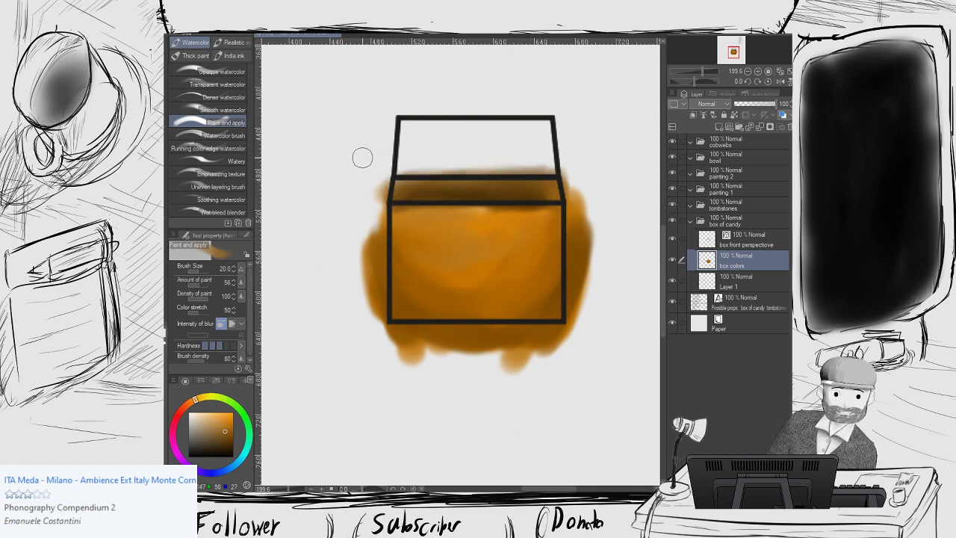
Select the lid's vector outline on the box front perspective layer and examine where it meets the box opening.
{"action": "key", "text": "o"}
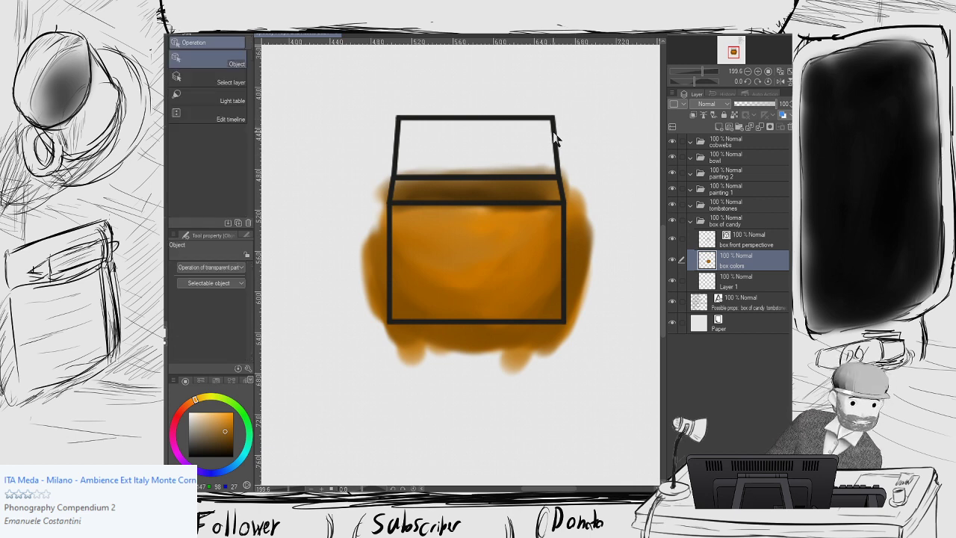
{"action": "left_click", "coordinate": [554, 139]}
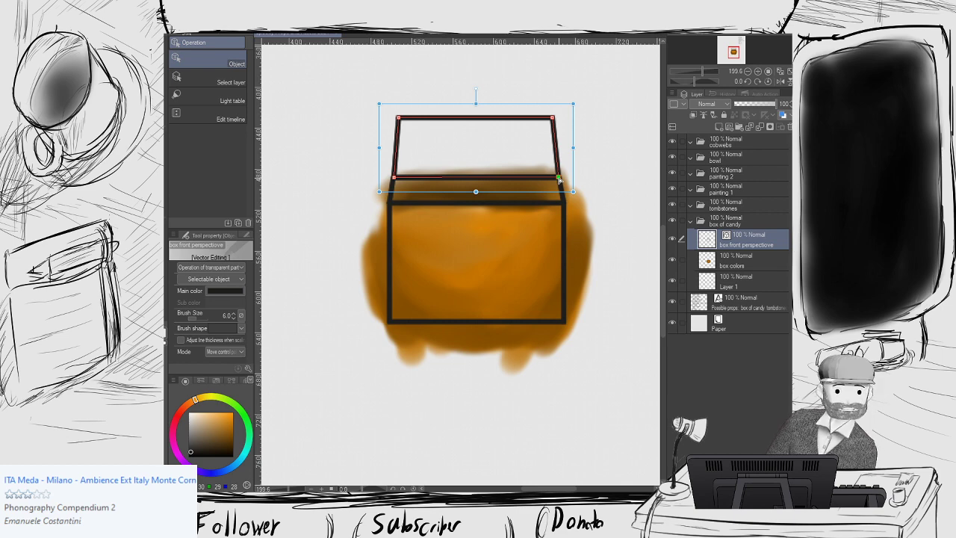
{"action": "scroll", "coordinate": [559, 179], "scroll_direction": "up", "scroll_amount": 6}
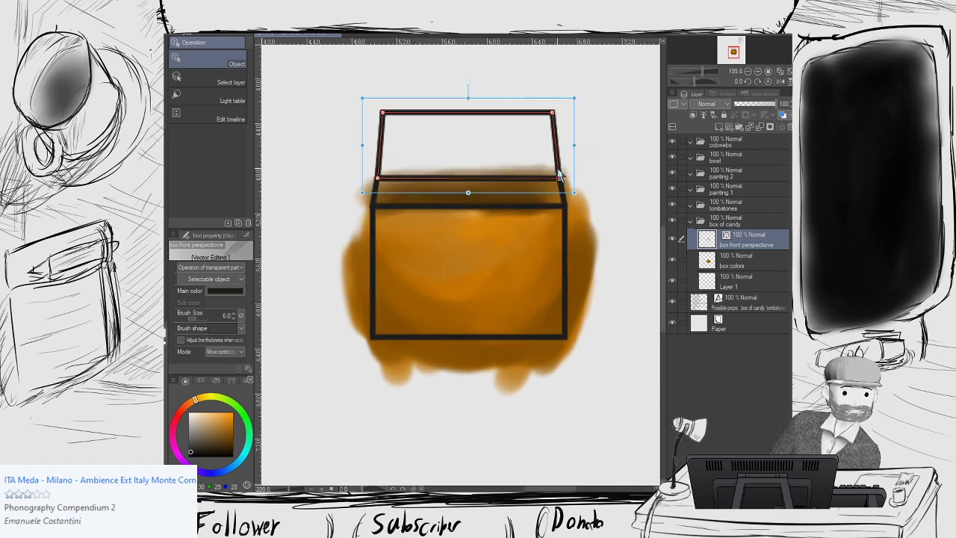
{"action": "left_click_drag", "start_coordinate": [544, 209], "coordinate": [642, 232]}
{"action": "left_click", "coordinate": [600, 214]}
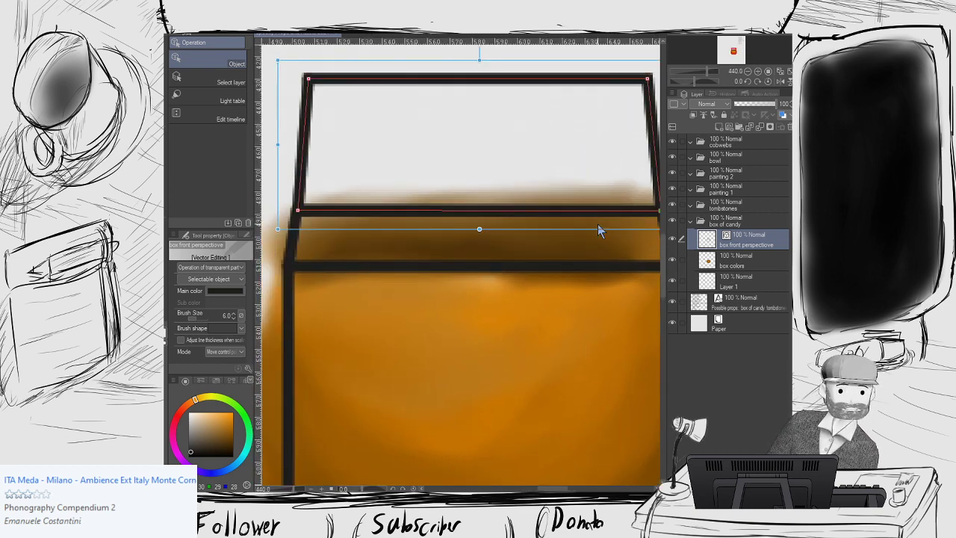
{"action": "scroll", "coordinate": [598, 227], "scroll_direction": "down", "scroll_amount": 1}
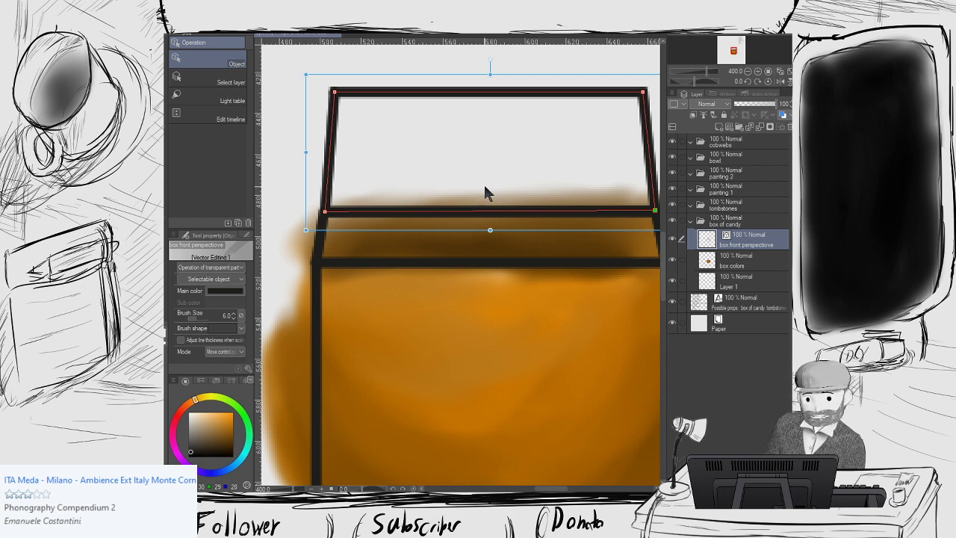
{"action": "scroll", "coordinate": [484, 188], "scroll_direction": "down", "scroll_amount": 3}
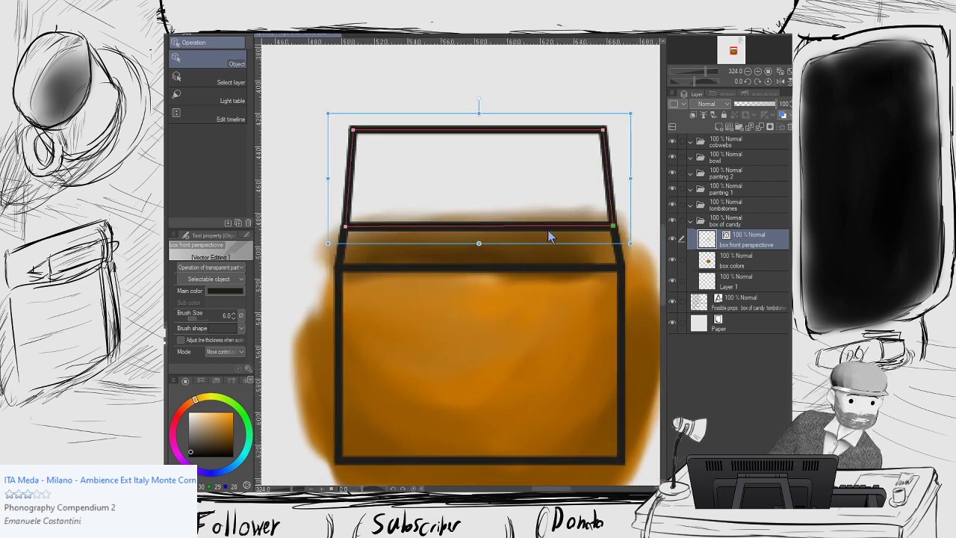
Sample the dark outline color and draw a vertical Straight line of brush size 3.0 inside the opening's right end.
{"action": "key", "text": "u"}
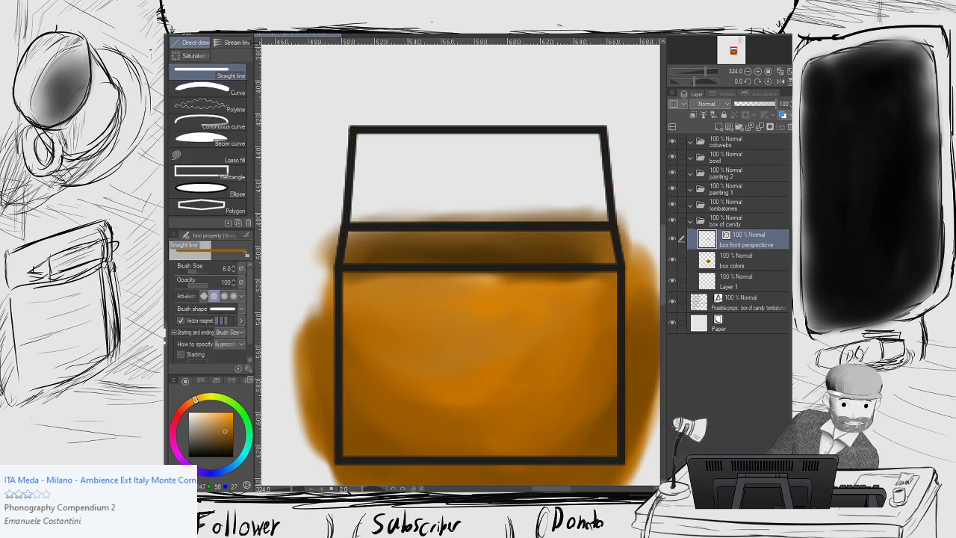
{"action": "scroll", "coordinate": [547, 230], "scroll_direction": "up", "scroll_amount": 1}
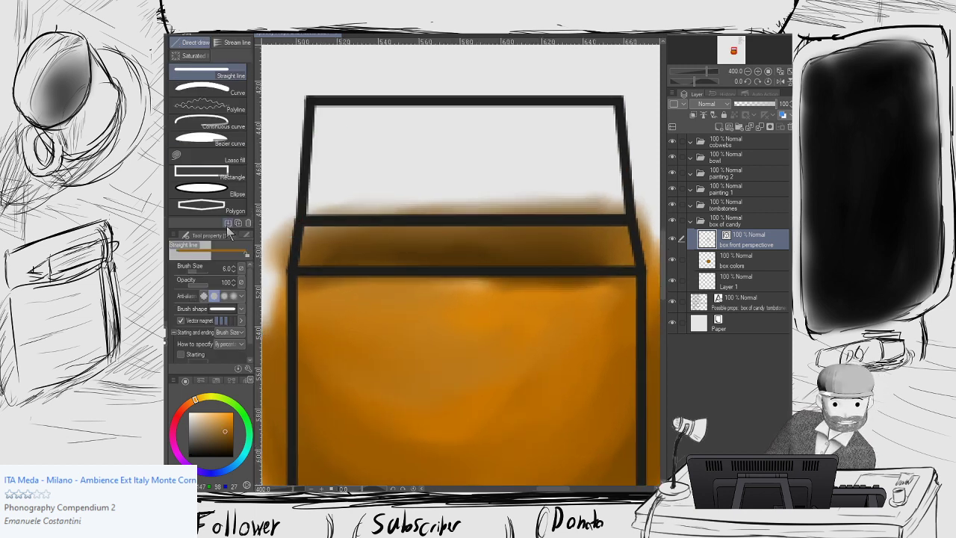
{"action": "key", "text": "i"}
{"action": "left_click", "coordinate": [626, 155]}
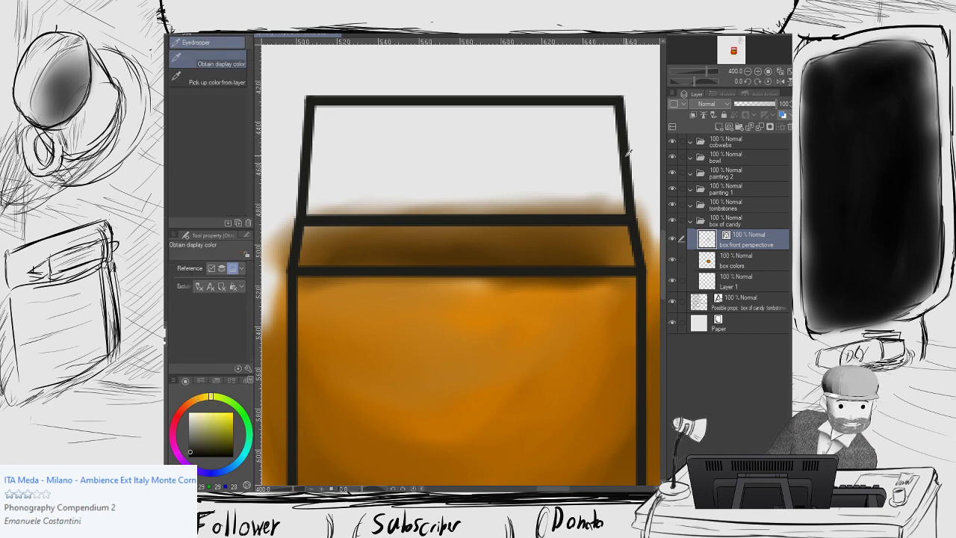
{"action": "key", "text": "u"}
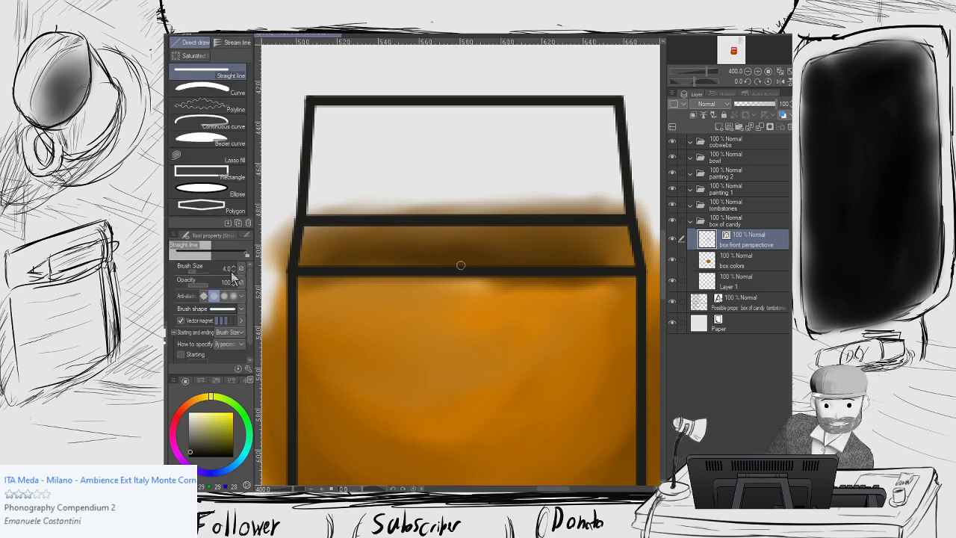
{"action": "left_click_drag", "start_coordinate": [558, 213], "coordinate": [463, 213]}
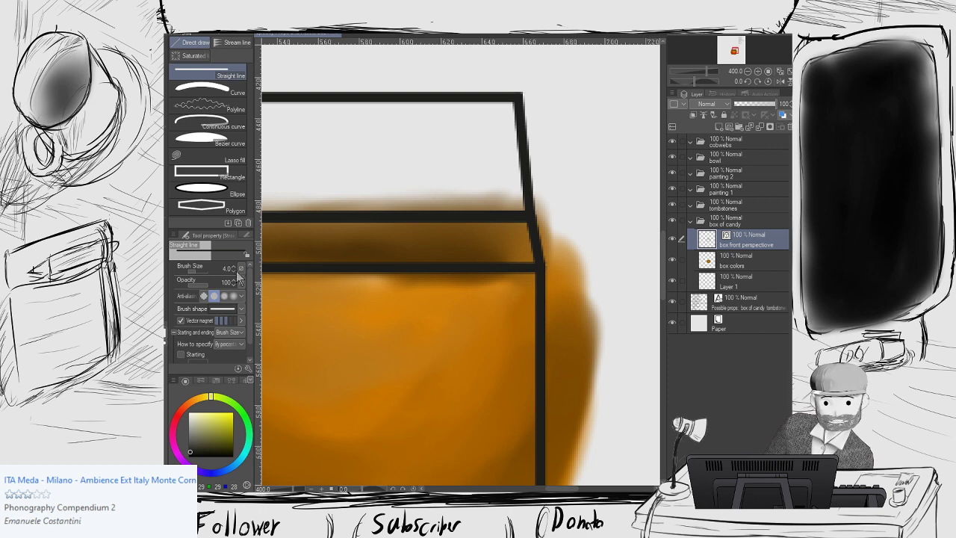
{"action": "left_click", "coordinate": [234, 270]}
{"action": "left_click_drag", "start_coordinate": [526, 221], "coordinate": [526, 263]}
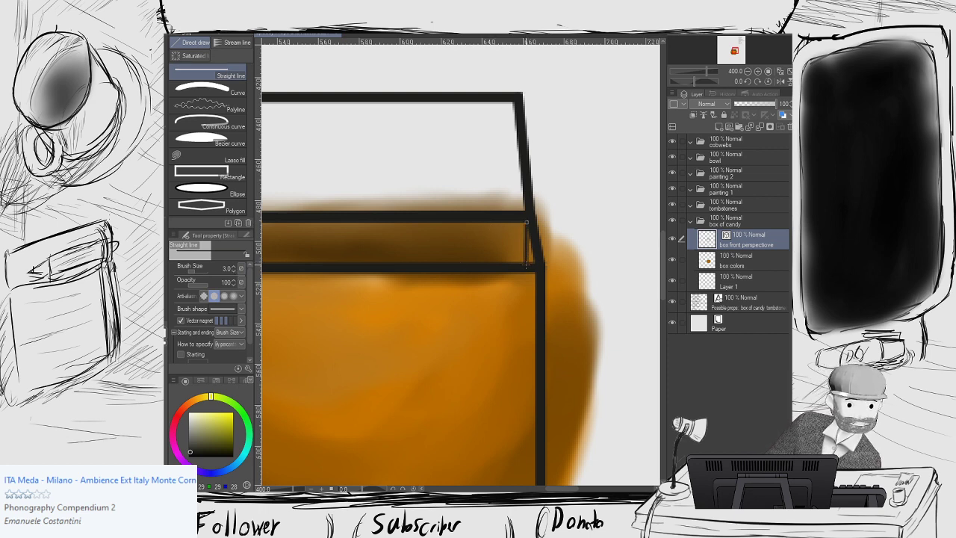
Draw a matching vertical line inside the left end of the box opening.
{"action": "left_click_drag", "start_coordinate": [428, 254], "coordinate": [666, 281]}
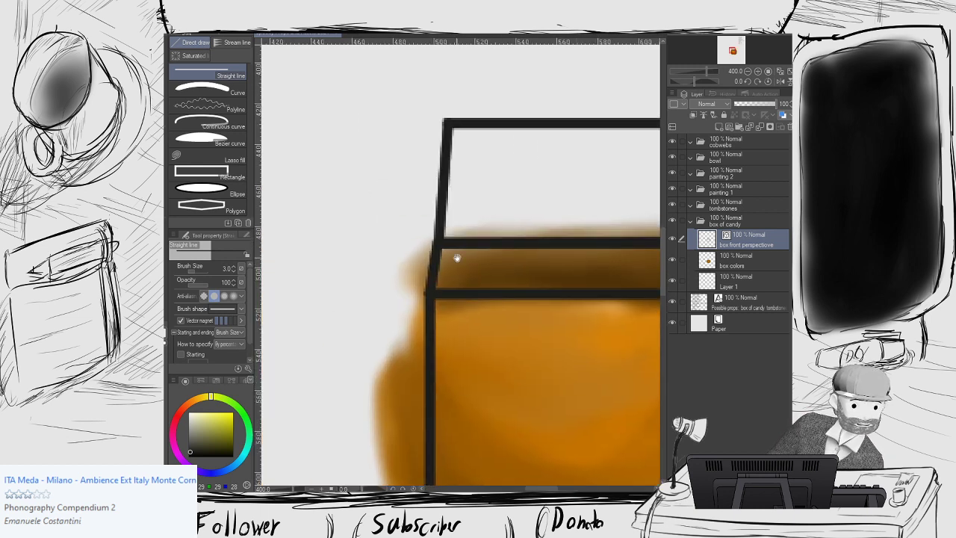
{"action": "left_click_drag", "start_coordinate": [442, 247], "coordinate": [443, 288]}
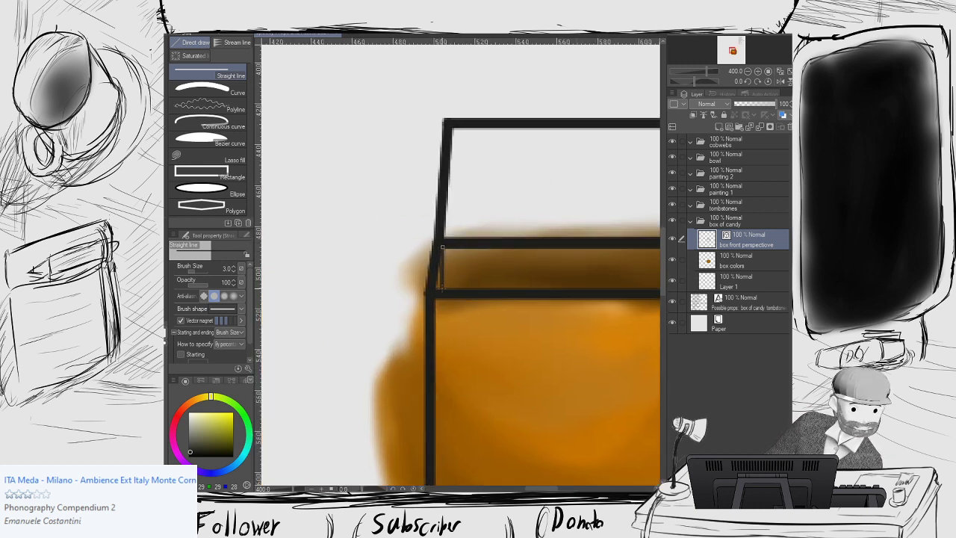
{"action": "left_click_drag", "start_coordinate": [443, 244], "coordinate": [443, 290]}
{"action": "scroll", "coordinate": [545, 288], "scroll_direction": "down", "scroll_amount": 2}
{"action": "left_click_drag", "start_coordinate": [561, 279], "coordinate": [426, 245]}
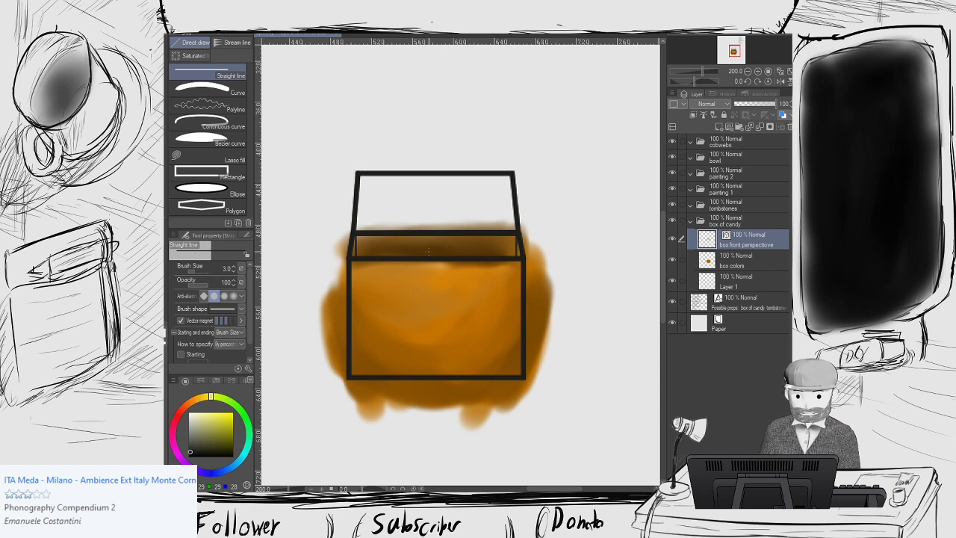
Sample the front face's orange and fill the open lid with the Paint and apply brush on the box colors layer.
{"action": "left_click", "coordinate": [763, 267]}
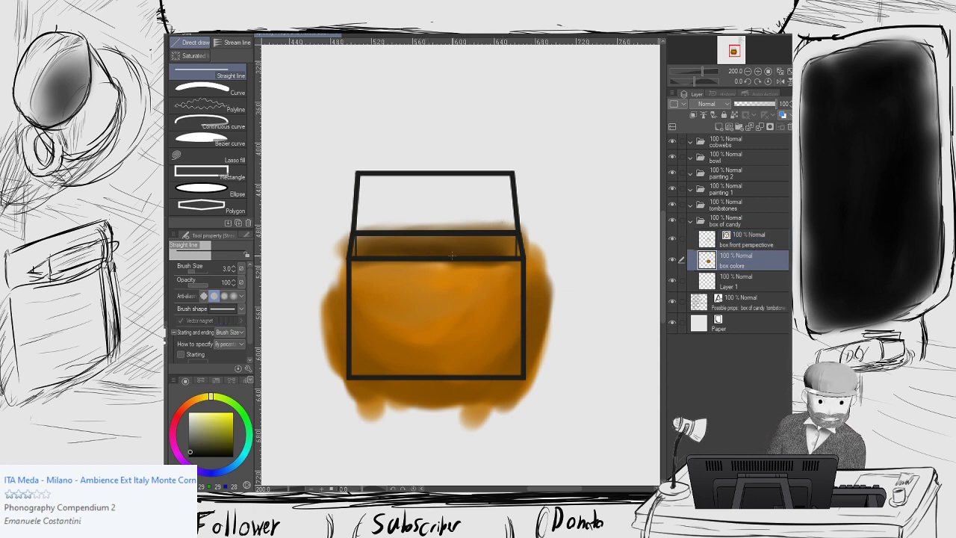
{"action": "key", "text": "o"}
{"action": "key", "text": "p"}
{"action": "left_click", "coordinate": [445, 277], "text": "alt"}
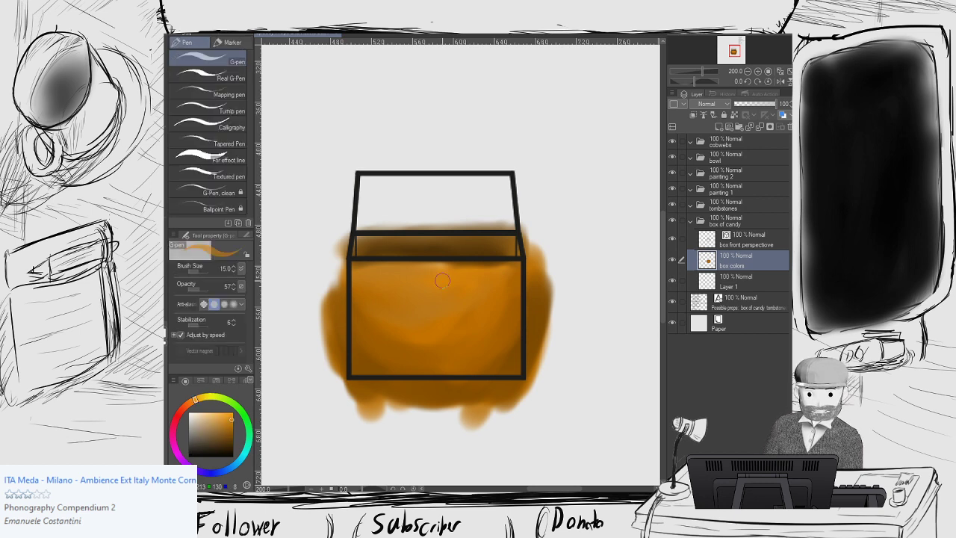
{"action": "key", "text": "b"}
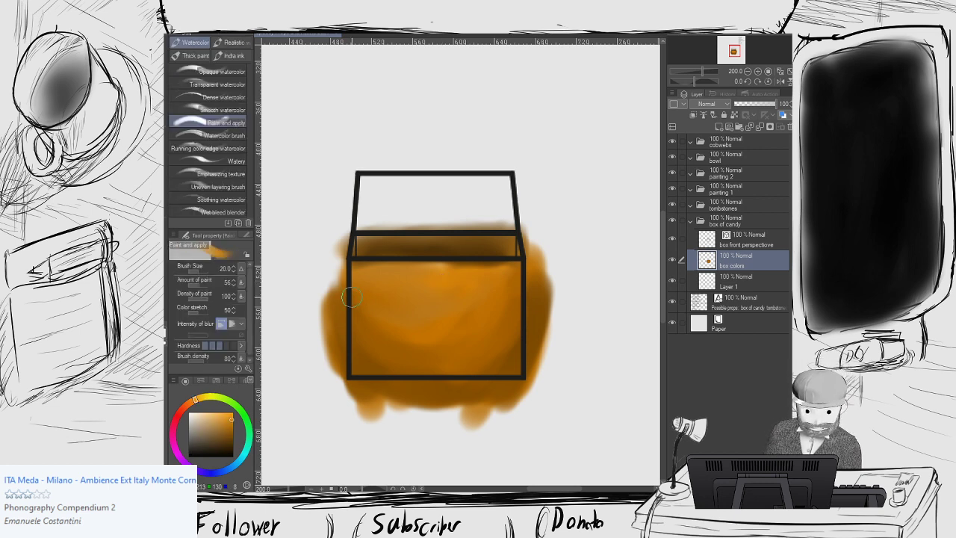
{"action": "key", "text": "b"}
{"action": "key", "text": "b"}
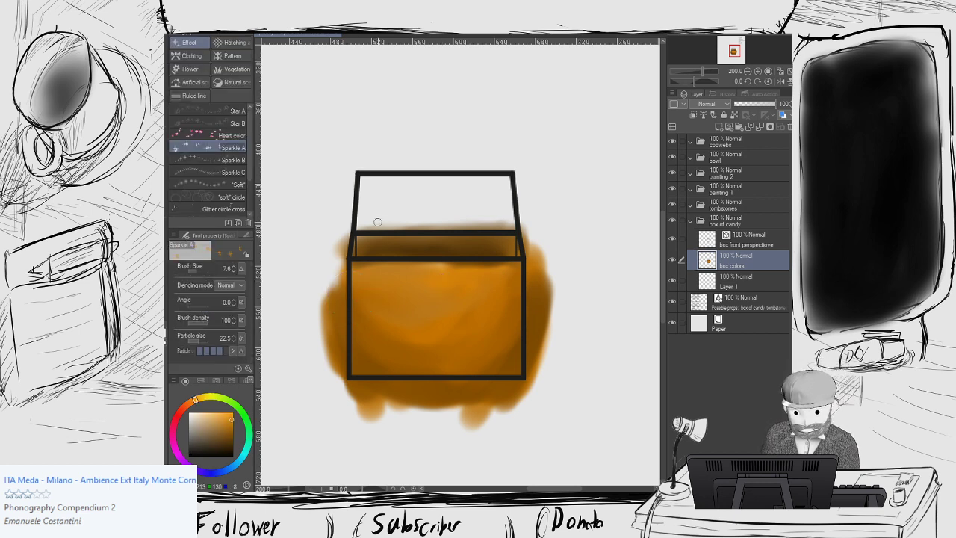
{"action": "key", "text": "b"}
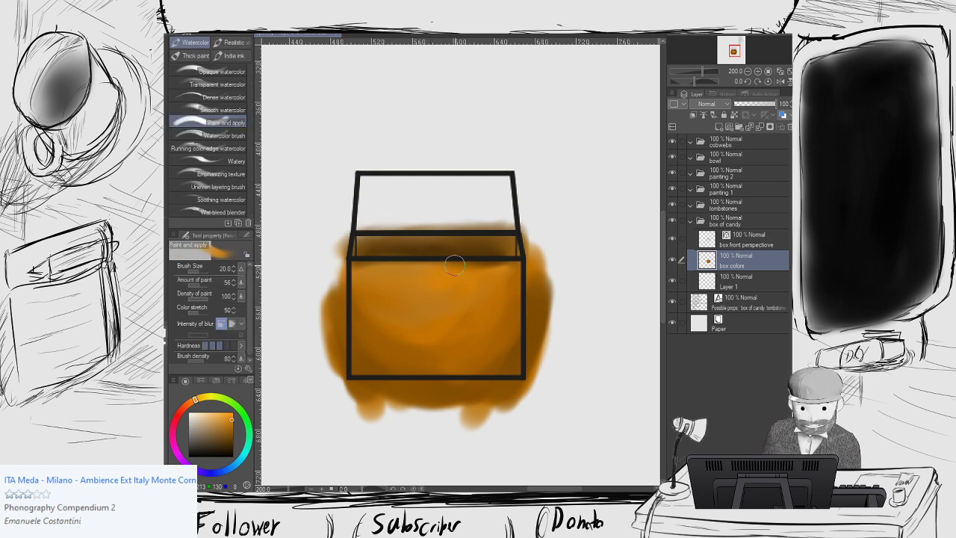
{"action": "mouse_move", "coordinate": [501, 187]}
{"action": "left_mouse_down"}
{"action": "mouse_move", "coordinate": [502, 218]}
{"action": "mouse_move", "coordinate": [496, 191]}
{"action": "left_mouse_up"}
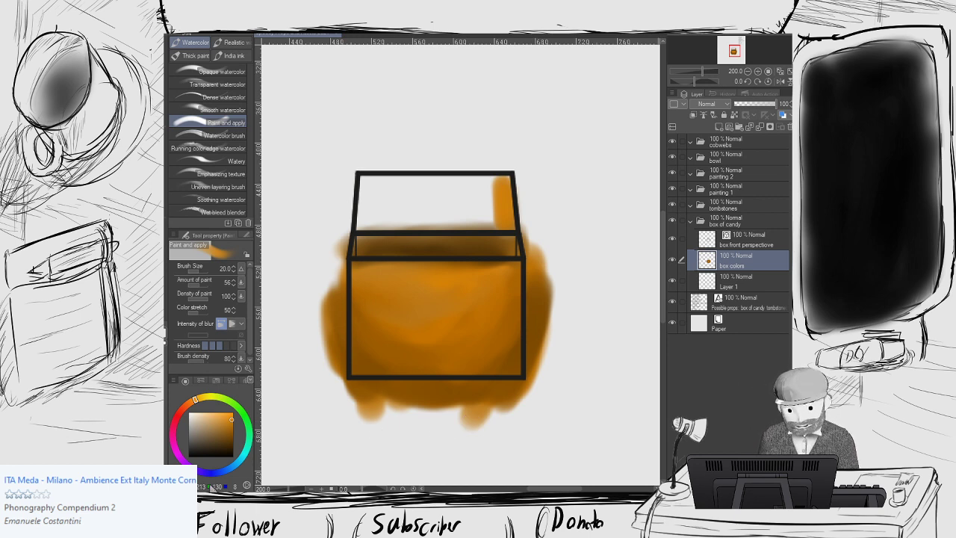
{"action": "scroll", "coordinate": [394, 283], "scroll_direction": "down", "scroll_amount": 1}
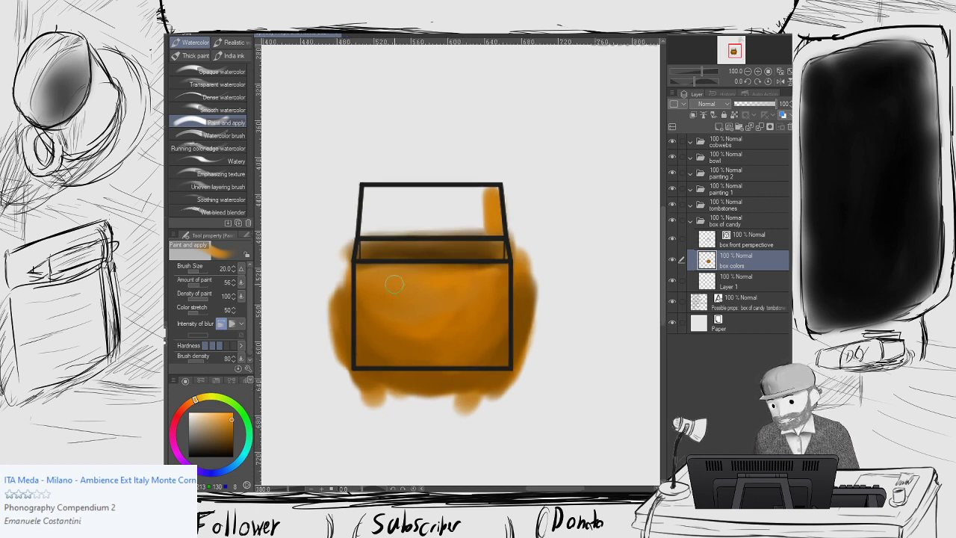
{"action": "mouse_move", "coordinate": [448, 224]}
{"action": "left_mouse_down"}
{"action": "mouse_move", "coordinate": [485, 207]}
{"action": "mouse_move", "coordinate": [474, 228]}
{"action": "mouse_move", "coordinate": [457, 226]}
{"action": "mouse_move", "coordinate": [473, 214]}
{"action": "mouse_move", "coordinate": [464, 228]}
{"action": "mouse_move", "coordinate": [463, 201]}
{"action": "mouse_move", "coordinate": [441, 231]}
{"action": "mouse_move", "coordinate": [451, 190]}
{"action": "mouse_move", "coordinate": [428, 220]}
{"action": "mouse_move", "coordinate": [422, 198]}
{"action": "mouse_move", "coordinate": [401, 223]}
{"action": "mouse_move", "coordinate": [405, 200]}
{"action": "mouse_move", "coordinate": [381, 224]}
{"action": "mouse_move", "coordinate": [383, 194]}
{"action": "mouse_move", "coordinate": [370, 205]}
{"action": "mouse_move", "coordinate": [374, 224]}
{"action": "mouse_move", "coordinate": [377, 196]}
{"action": "mouse_move", "coordinate": [362, 227]}
{"action": "left_mouse_up"}
Sample the dark brown inside the box opening and shade the lower part of the lid with the Opaque watercolor brush.
{"action": "key", "text": "period"}
{"action": "key", "text": "comma"}
{"action": "key", "text": "comma"}
{"action": "key", "text": "comma"}
{"action": "key", "text": "comma"}
{"action": "key", "text": "comma"}
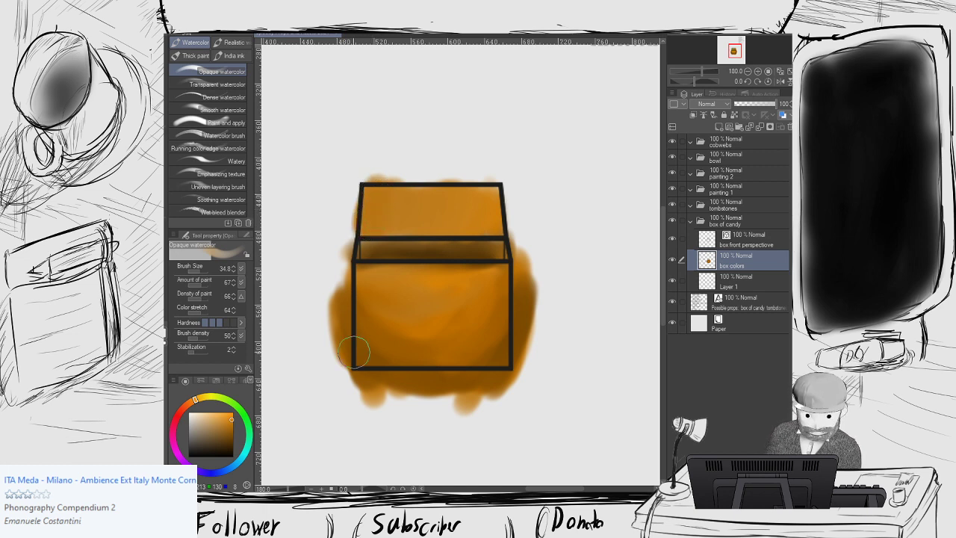
{"action": "key", "text": "i"}
{"action": "left_click", "coordinate": [448, 246]}
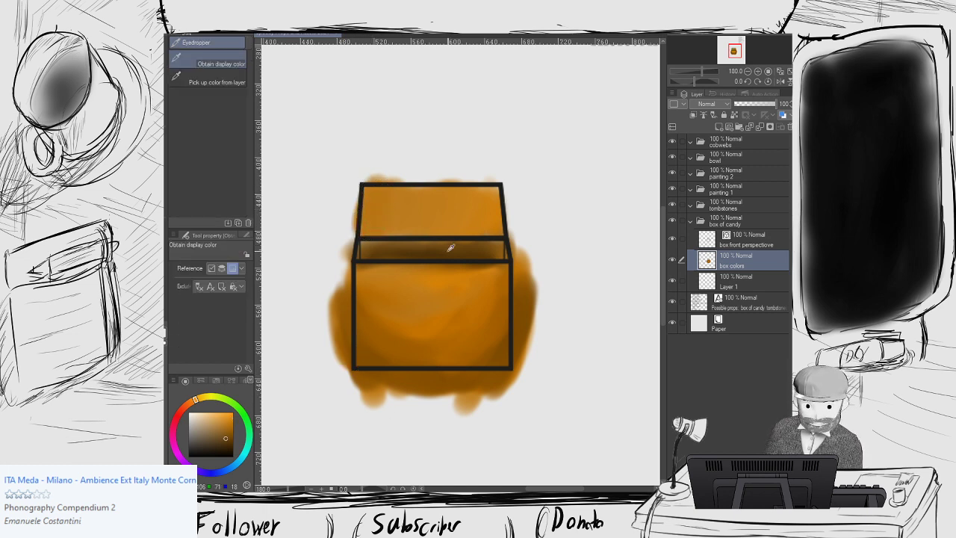
{"action": "left_click", "coordinate": [201, 82]}
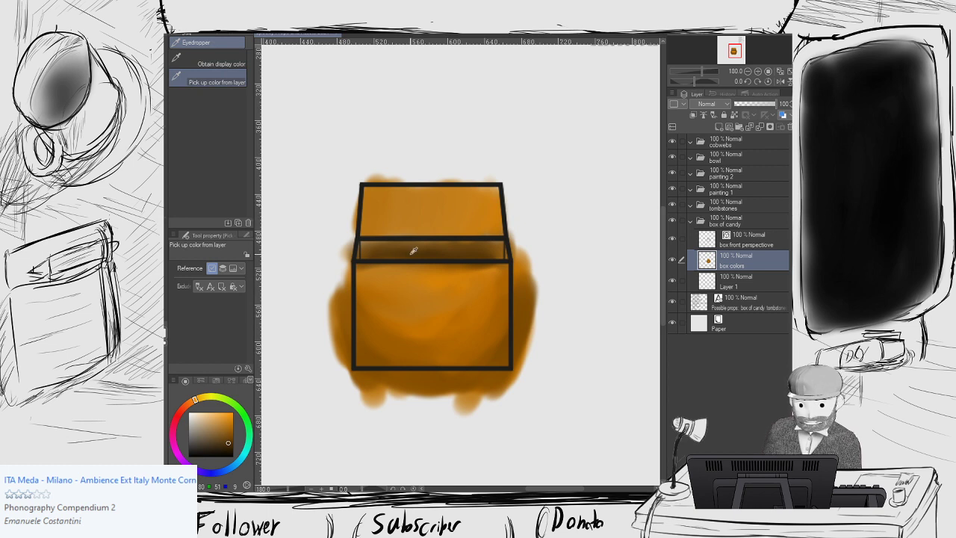
{"action": "key", "text": "b"}
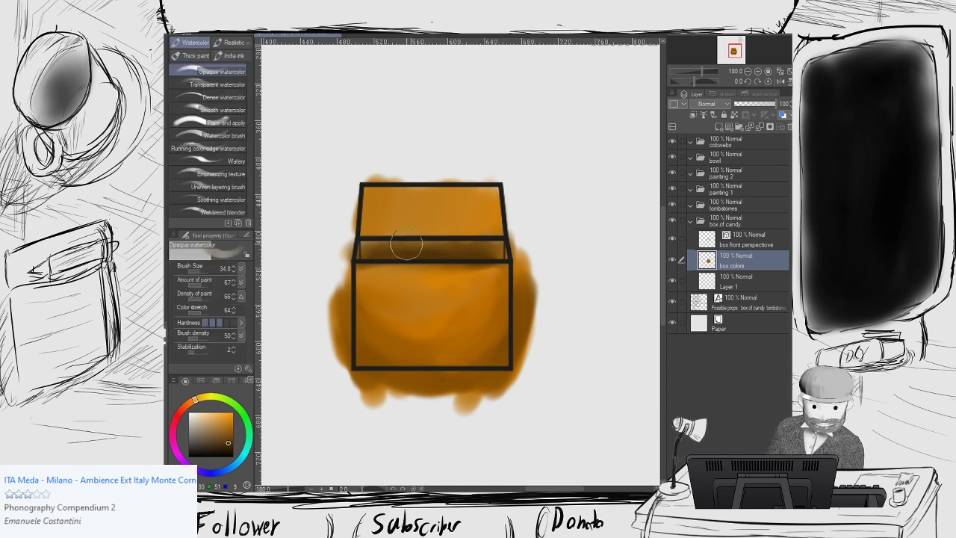
{"action": "mouse_move", "coordinate": [476, 231]}
{"action": "left_mouse_down"}
{"action": "mouse_move", "coordinate": [435, 224]}
{"action": "mouse_move", "coordinate": [451, 222]}
{"action": "mouse_move", "coordinate": [463, 230]}
{"action": "mouse_move", "coordinate": [371, 240]}
{"action": "left_mouse_up"}
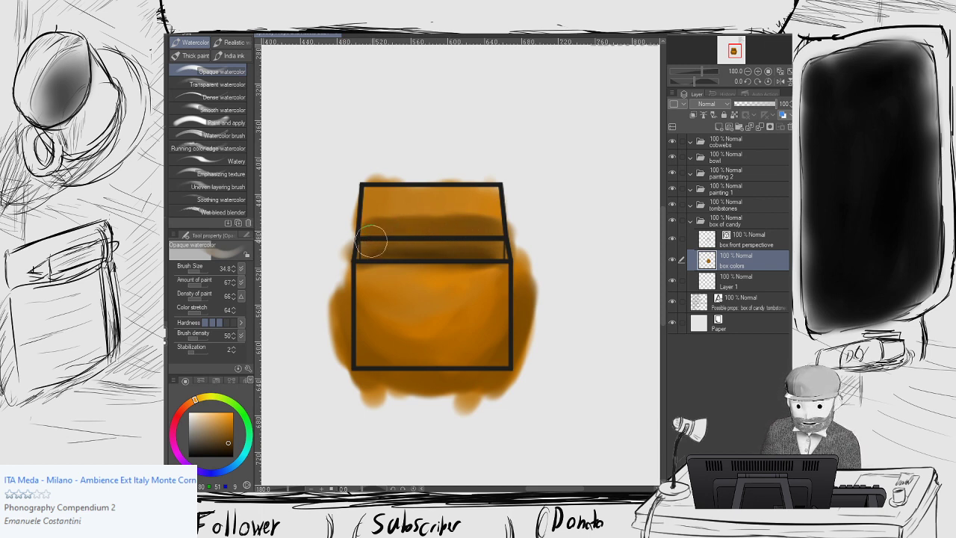
{"action": "mouse_move", "coordinate": [450, 213]}
{"action": "left_mouse_down"}
{"action": "mouse_move", "coordinate": [390, 221]}
{"action": "mouse_move", "coordinate": [439, 214]}
{"action": "mouse_move", "coordinate": [370, 214]}
{"action": "mouse_move", "coordinate": [491, 208]}
{"action": "mouse_move", "coordinate": [454, 220]}
{"action": "mouse_move", "coordinate": [505, 211]}
{"action": "mouse_move", "coordinate": [479, 198]}
{"action": "mouse_move", "coordinate": [433, 216]}
{"action": "mouse_move", "coordinate": [382, 218]}
{"action": "left_mouse_up"}
Erase the orange paint spilling past the right edges of the box and lid with the Hard eraser.
{"action": "key", "text": "e"}
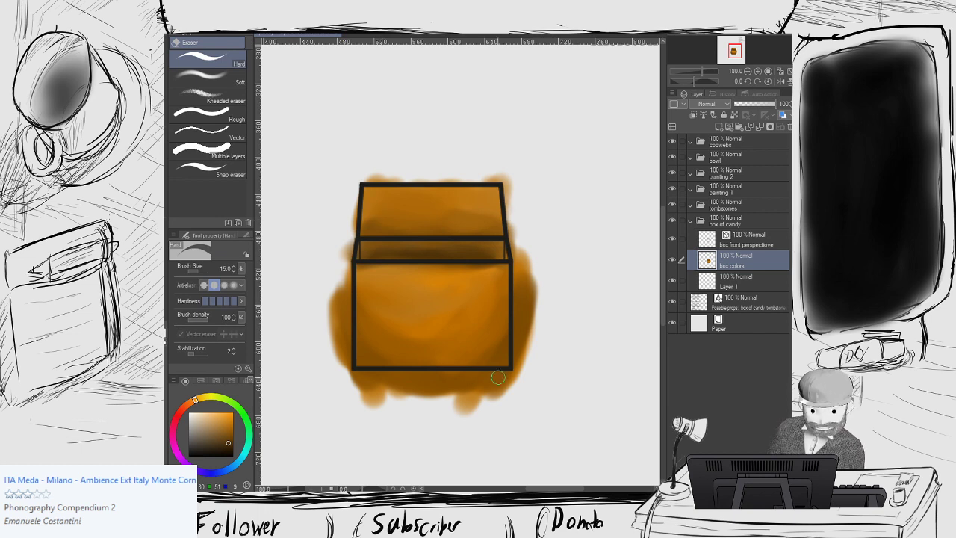
{"action": "mouse_move", "coordinate": [520, 241]}
{"action": "left_mouse_down"}
{"action": "mouse_move", "coordinate": [528, 278]}
{"action": "mouse_move", "coordinate": [514, 225]}
{"action": "mouse_move", "coordinate": [537, 385]}
{"action": "mouse_move", "coordinate": [547, 303]}
{"action": "mouse_move", "coordinate": [528, 243]}
{"action": "mouse_move", "coordinate": [530, 362]}
{"action": "left_mouse_up"}
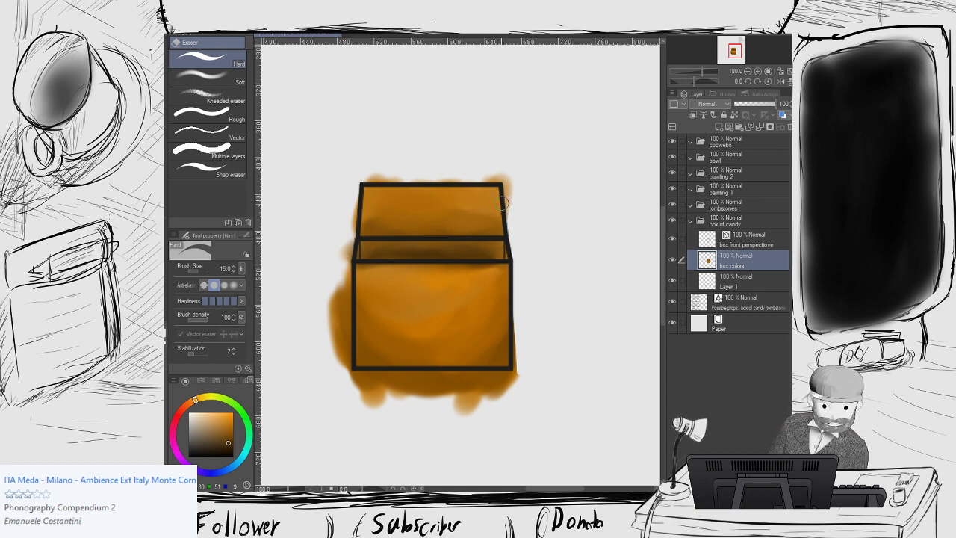
{"action": "mouse_move", "coordinate": [507, 203]}
{"action": "left_mouse_down"}
{"action": "mouse_move", "coordinate": [505, 182]}
{"action": "mouse_move", "coordinate": [525, 236]}
{"action": "left_mouse_up"}
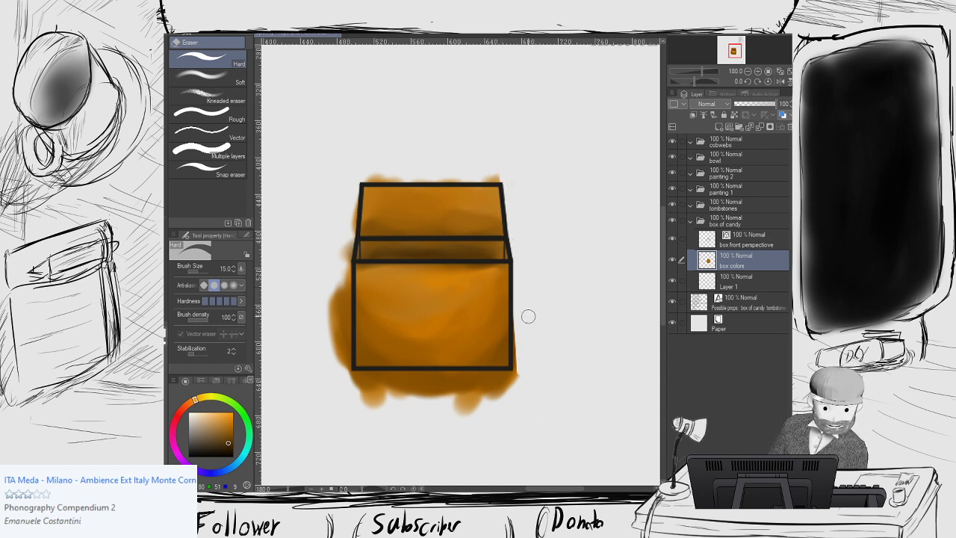
{"action": "left_click_drag", "start_coordinate": [516, 320], "coordinate": [518, 374]}
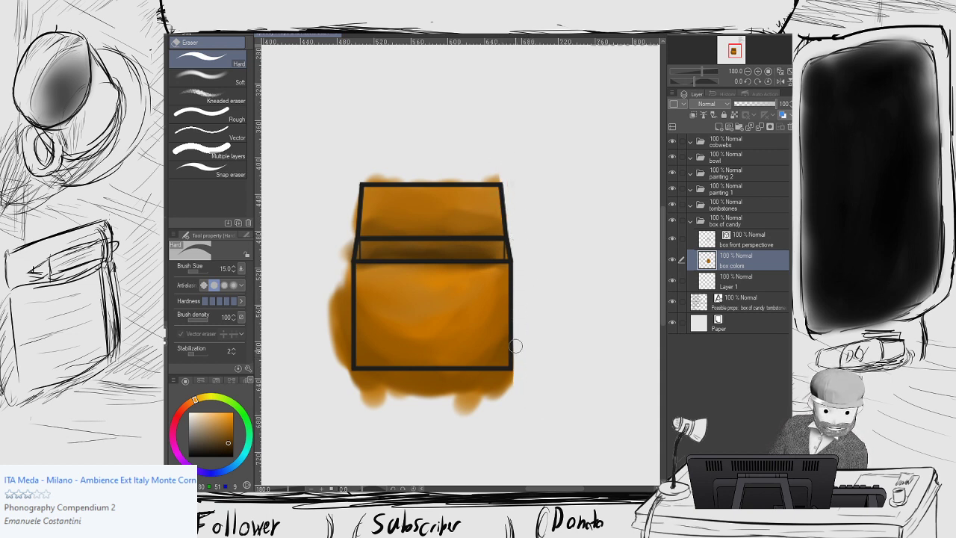
Rotate the canvas about a quarter turn and erase the paint spilling beyond the box's bottom edge, redoing the stroke near its corner.
{"action": "key", "text": "r"}
{"action": "mouse_move", "coordinate": [475, 330]}
{"action": "left_mouse_down"}
{"action": "mouse_move", "coordinate": [515, 313]}
{"action": "mouse_move", "coordinate": [534, 276]}
{"action": "mouse_move", "coordinate": [515, 228]}
{"action": "left_mouse_up"}
{"action": "key", "text": "e"}
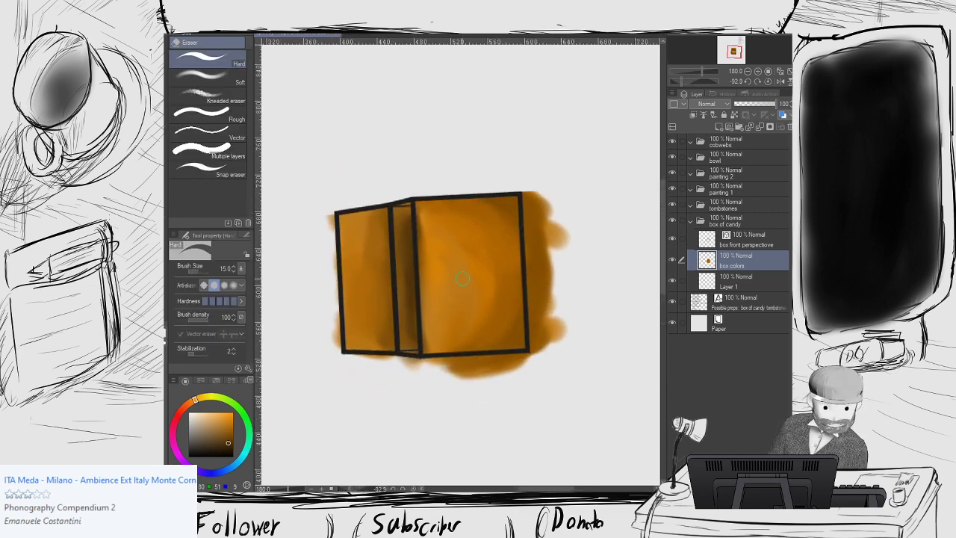
{"action": "mouse_move", "coordinate": [530, 182]}
{"action": "left_mouse_down"}
{"action": "mouse_move", "coordinate": [544, 282]}
{"action": "mouse_move", "coordinate": [536, 196]}
{"action": "left_mouse_up"}
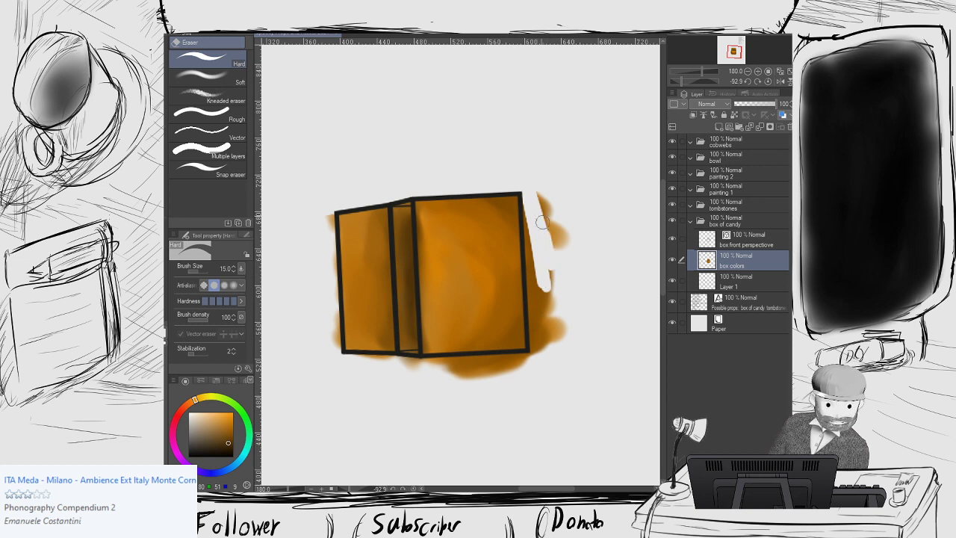
{"action": "mouse_move", "coordinate": [552, 277]}
{"action": "left_mouse_down"}
{"action": "mouse_move", "coordinate": [547, 183]}
{"action": "mouse_move", "coordinate": [556, 277]}
{"action": "mouse_move", "coordinate": [523, 198]}
{"action": "mouse_move", "coordinate": [539, 353]}
{"action": "mouse_move", "coordinate": [552, 371]}
{"action": "mouse_move", "coordinate": [545, 262]}
{"action": "mouse_move", "coordinate": [557, 317]}
{"action": "mouse_move", "coordinate": [561, 296]}
{"action": "mouse_move", "coordinate": [556, 278]}
{"action": "mouse_move", "coordinate": [544, 333]}
{"action": "mouse_move", "coordinate": [527, 290]}
{"action": "mouse_move", "coordinate": [537, 353]}
{"action": "mouse_move", "coordinate": [525, 295]}
{"action": "mouse_move", "coordinate": [543, 344]}
{"action": "left_mouse_up"}
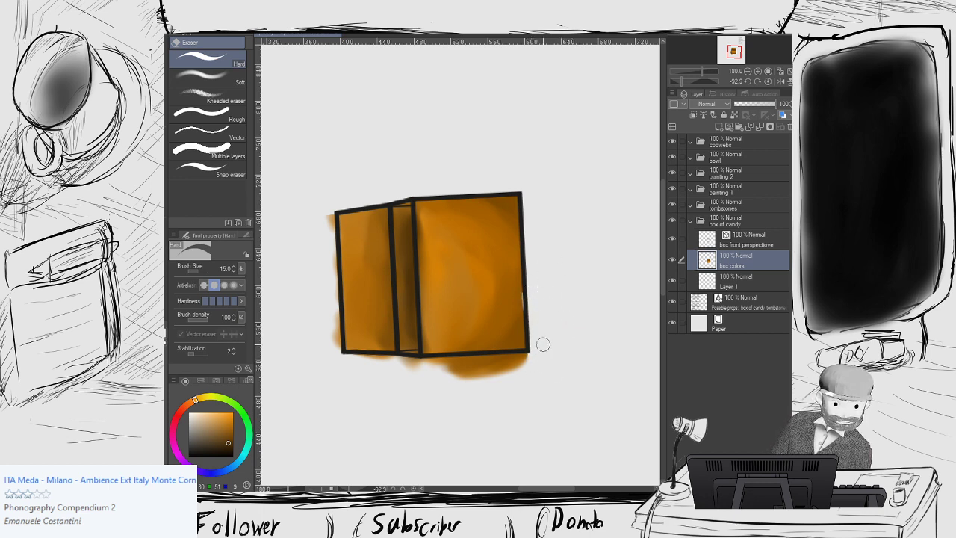
{"action": "key", "text": "ctrl+z"}
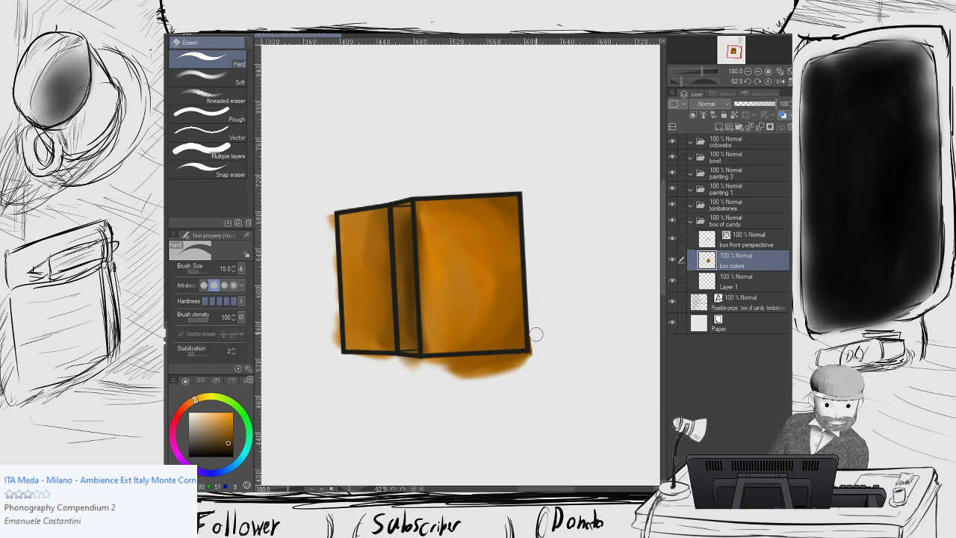
{"action": "left_click_drag", "start_coordinate": [533, 331], "coordinate": [533, 359]}
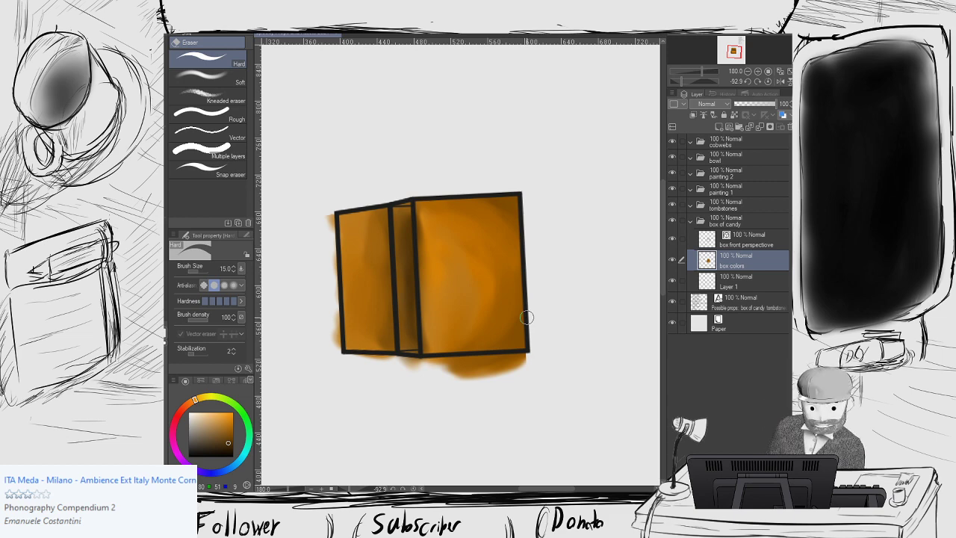
Turn the canvas nearly upside down and erase the paint spilling past the left edges of the box and lid.
{"action": "key", "text": "r"}
{"action": "mouse_move", "coordinate": [477, 243]}
{"action": "left_mouse_down"}
{"action": "mouse_move", "coordinate": [439, 260]}
{"action": "mouse_move", "coordinate": [439, 245]}
{"action": "left_mouse_up"}
{"action": "key", "text": "e"}
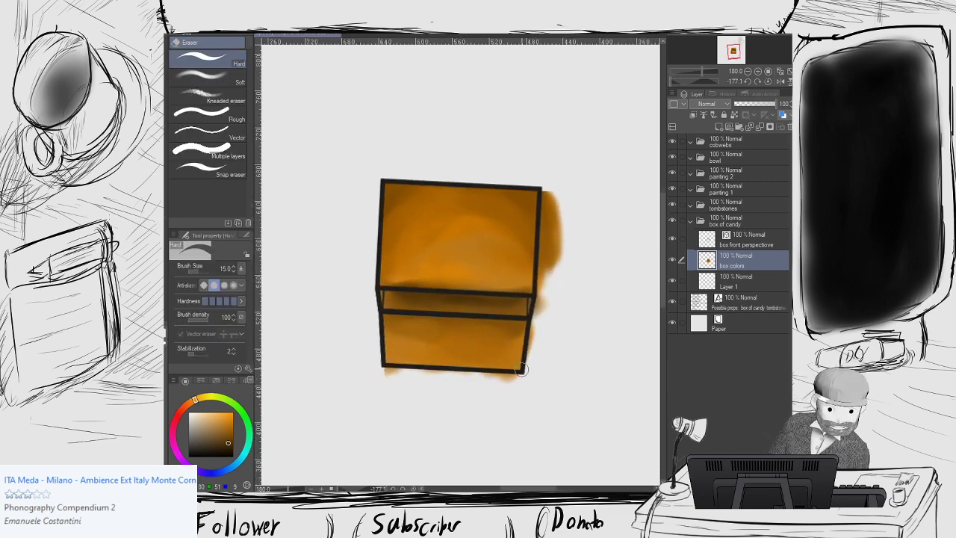
{"action": "mouse_move", "coordinate": [547, 196]}
{"action": "left_mouse_down"}
{"action": "mouse_move", "coordinate": [561, 265]}
{"action": "mouse_move", "coordinate": [545, 199]}
{"action": "mouse_move", "coordinate": [542, 326]}
{"action": "mouse_move", "coordinate": [527, 373]}
{"action": "mouse_move", "coordinate": [526, 351]}
{"action": "mouse_move", "coordinate": [505, 335]}
{"action": "mouse_move", "coordinate": [511, 275]}
{"action": "mouse_move", "coordinate": [456, 282]}
{"action": "left_mouse_up"}
Rotate the canvas to 86.1 degrees and erase the paint spilling beyond the lid's top edge.
{"action": "key", "text": "r"}
{"action": "key", "text": "e"}
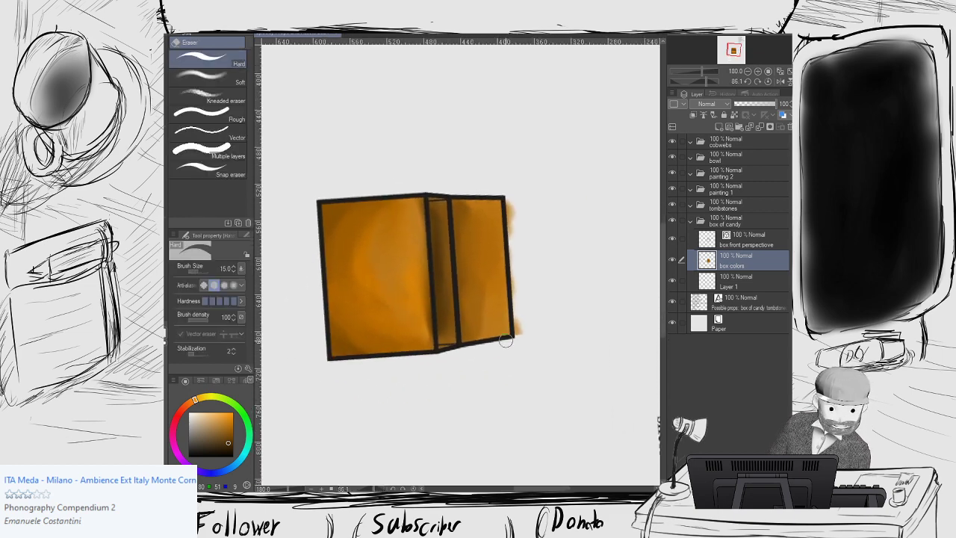
{"action": "mouse_move", "coordinate": [491, 172]}
{"action": "left_mouse_down"}
{"action": "mouse_move", "coordinate": [511, 235]}
{"action": "mouse_move", "coordinate": [505, 195]}
{"action": "mouse_move", "coordinate": [529, 330]}
{"action": "mouse_move", "coordinate": [519, 321]}
{"action": "mouse_move", "coordinate": [522, 328]}
{"action": "mouse_move", "coordinate": [517, 284]}
{"action": "mouse_move", "coordinate": [517, 345]}
{"action": "left_mouse_up"}
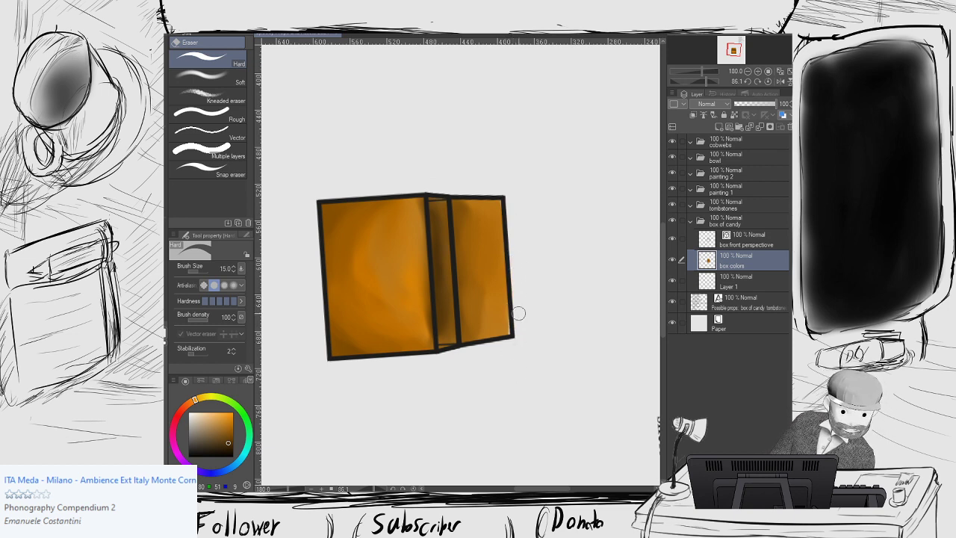
{"action": "key", "text": "ctrl+z"}
{"action": "left_click_drag", "start_coordinate": [508, 233], "coordinate": [518, 326]}
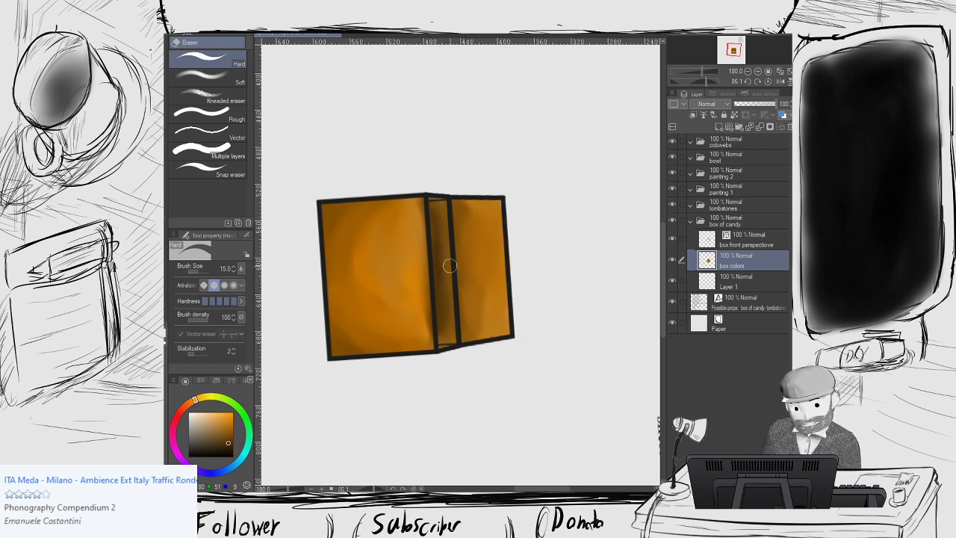
Reset the canvas rotation and inspect the cleaned box, including the vertical vector line at the opening's right end.
{"action": "key", "text": "r"}
{"action": "double_click", "coordinate": [407, 248]}
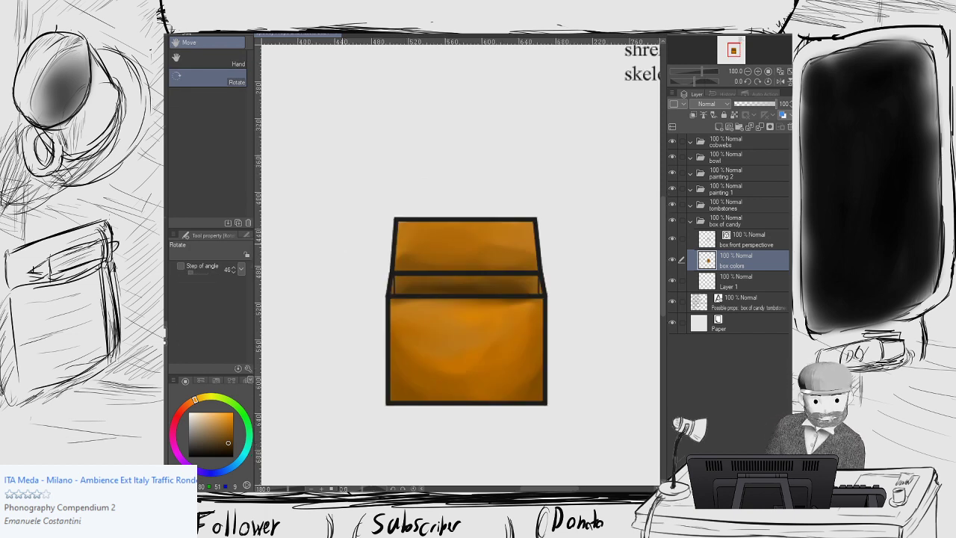
{"action": "left_click_drag", "start_coordinate": [404, 258], "coordinate": [403, 206]}
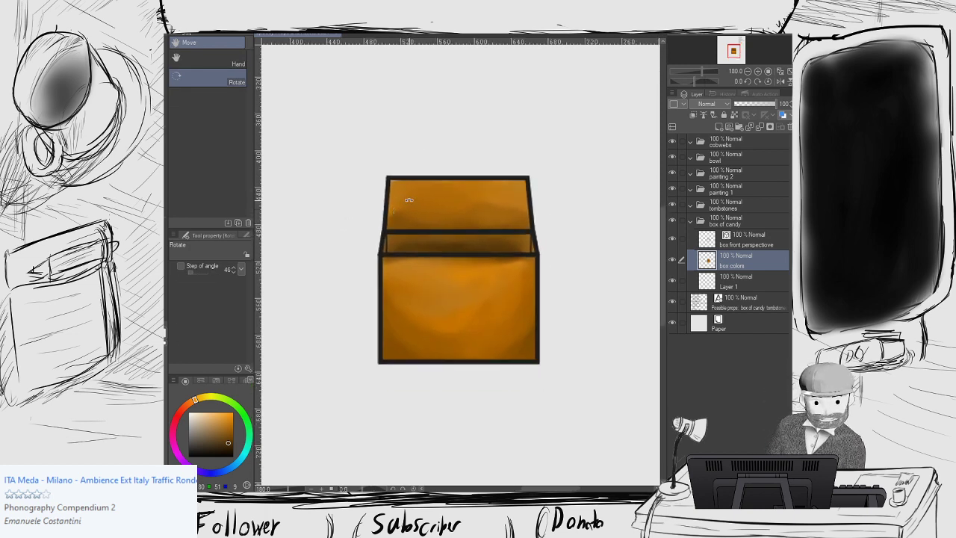
{"action": "scroll", "coordinate": [410, 206], "scroll_direction": "up", "scroll_amount": 3}
{"action": "key", "text": "o"}
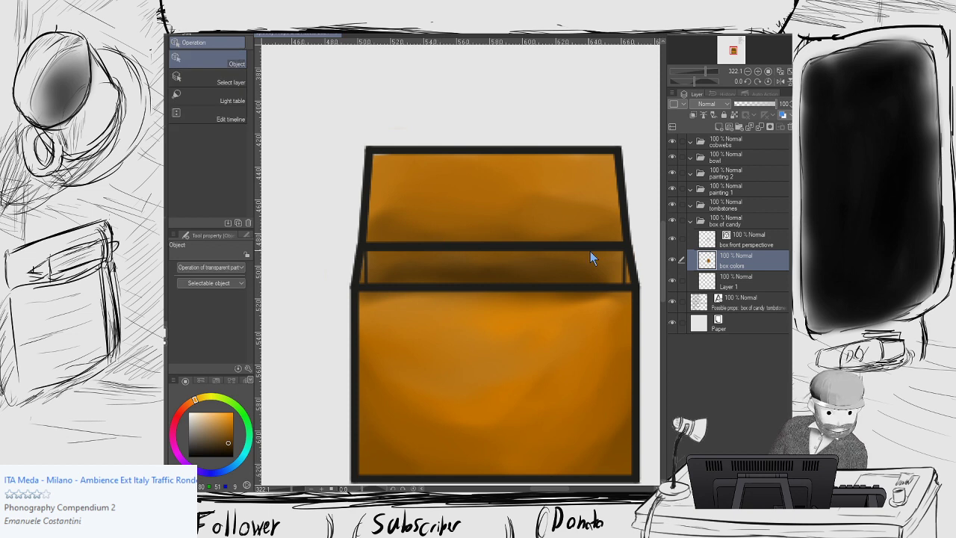
{"action": "left_click", "coordinate": [627, 264]}
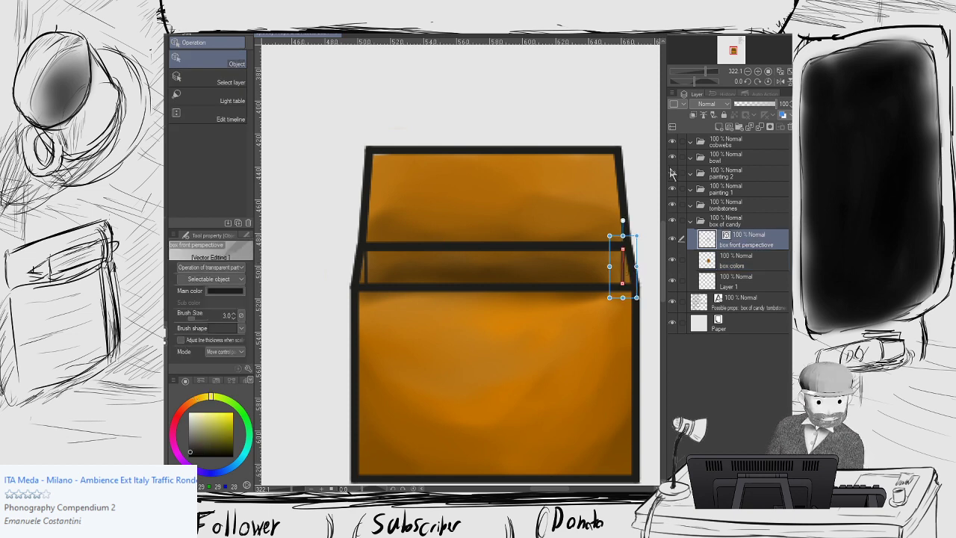
{"action": "left_click", "coordinate": [575, 93]}
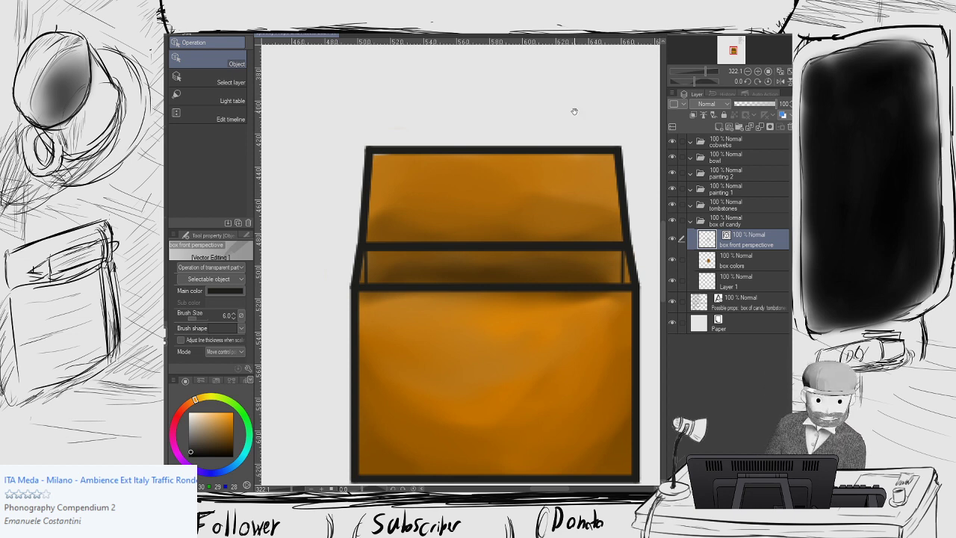
{"action": "left_click_drag", "start_coordinate": [572, 111], "coordinate": [541, 99]}
{"action": "scroll", "coordinate": [515, 178], "scroll_direction": "up", "scroll_amount": 3}
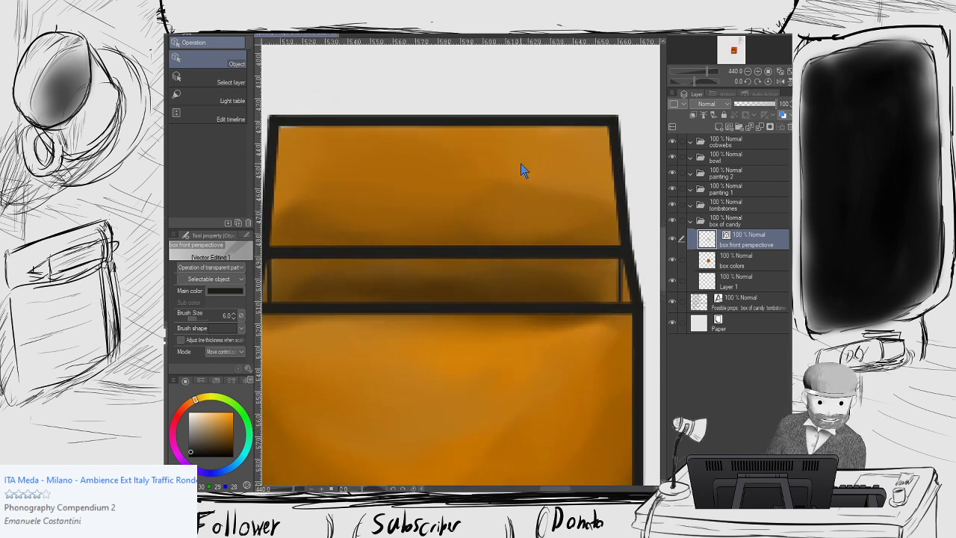
{"action": "scroll", "coordinate": [520, 163], "scroll_direction": "down", "scroll_amount": 4}
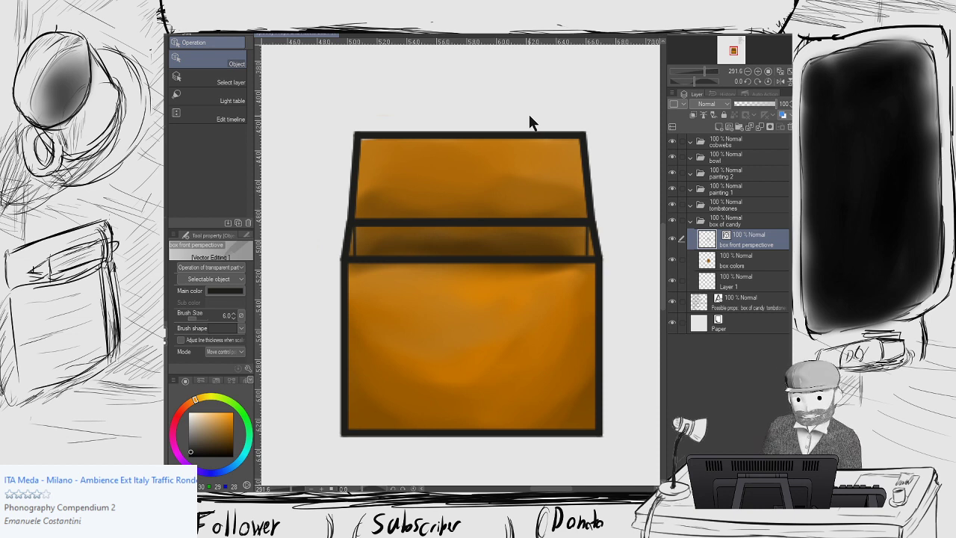
Paint the gap in the lid's upper left corner on the box colors layer and erase the spill outside the outline.
{"action": "left_click_drag", "start_coordinate": [383, 175], "coordinate": [467, 190]}
{"action": "scroll", "coordinate": [436, 182], "scroll_direction": "up", "scroll_amount": 4}
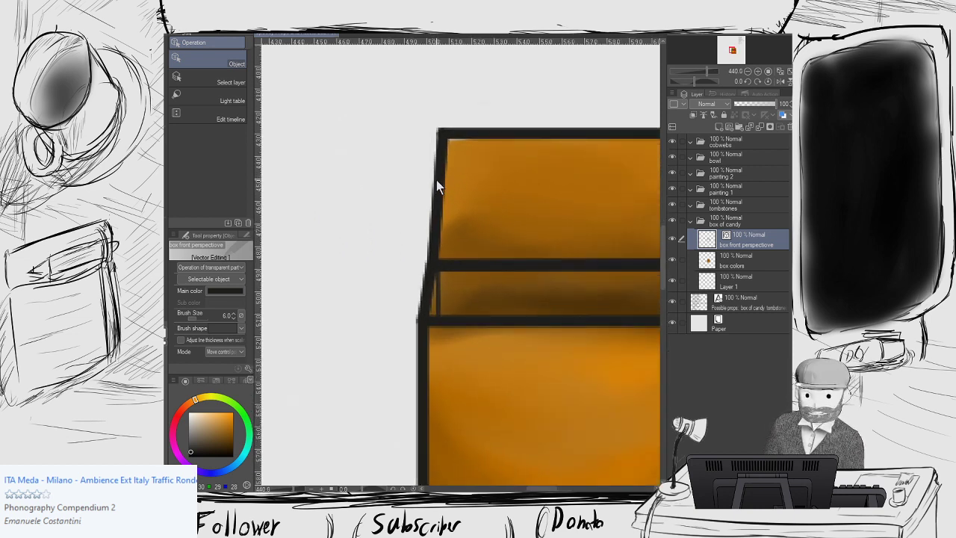
{"action": "left_click", "coordinate": [467, 177]}
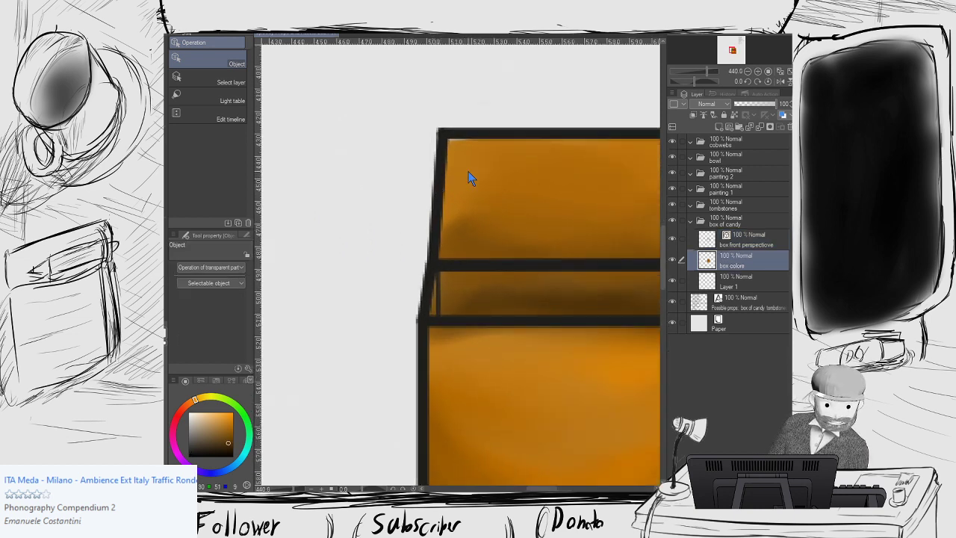
{"action": "key", "text": "b"}
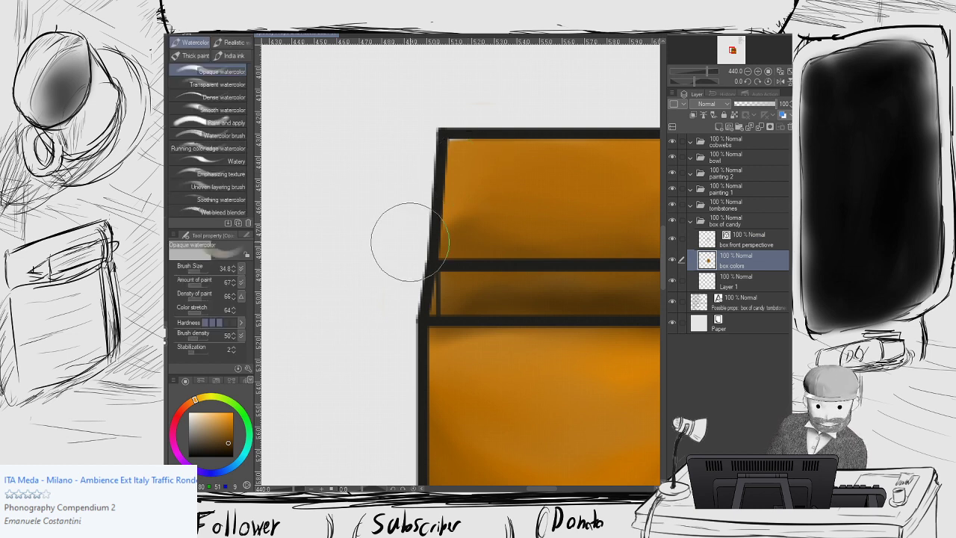
{"action": "left_click_drag", "start_coordinate": [437, 127], "coordinate": [454, 144]}
{"action": "key", "text": "e"}
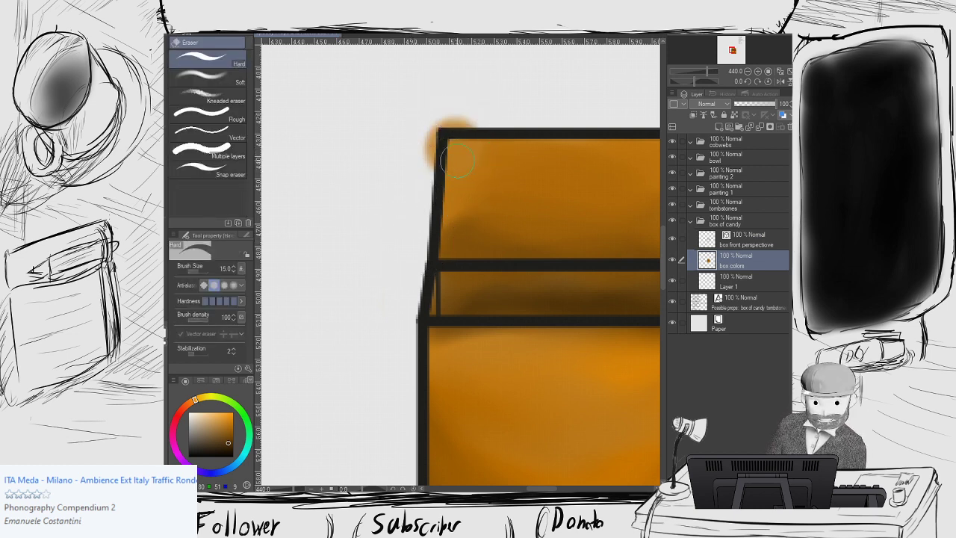
{"action": "mouse_move", "coordinate": [486, 112]}
{"action": "left_mouse_down"}
{"action": "mouse_move", "coordinate": [411, 130]}
{"action": "mouse_move", "coordinate": [473, 111]}
{"action": "mouse_move", "coordinate": [423, 121]}
{"action": "mouse_move", "coordinate": [429, 154]}
{"action": "left_mouse_up"}
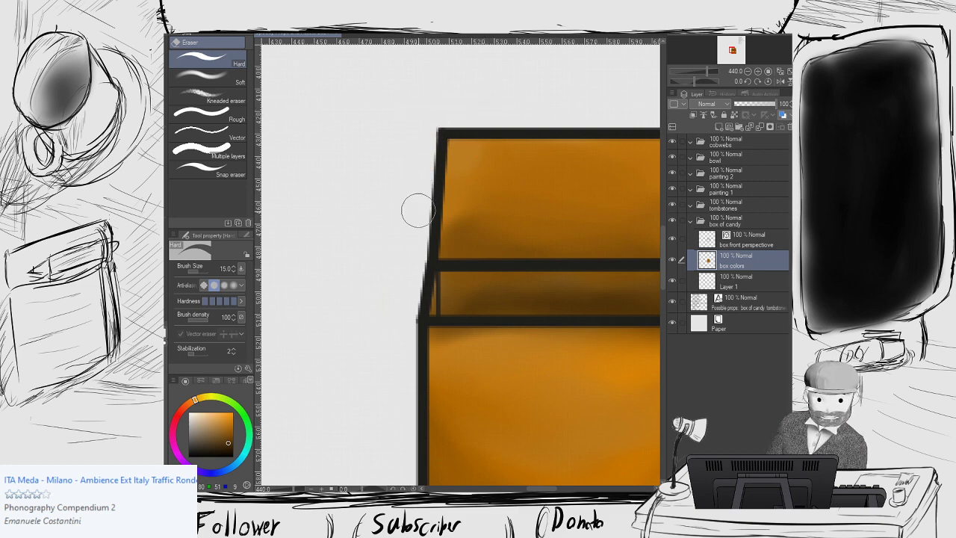
Blend a darker orange, RGB 147, 91, 10, into the lid's lower right area with the Opaque watercolor brush.
{"action": "scroll", "coordinate": [436, 195], "scroll_direction": "down", "scroll_amount": 3}
{"action": "left_click_drag", "start_coordinate": [503, 227], "coordinate": [447, 206]}
{"action": "scroll", "coordinate": [467, 217], "scroll_direction": "up", "scroll_amount": 4}
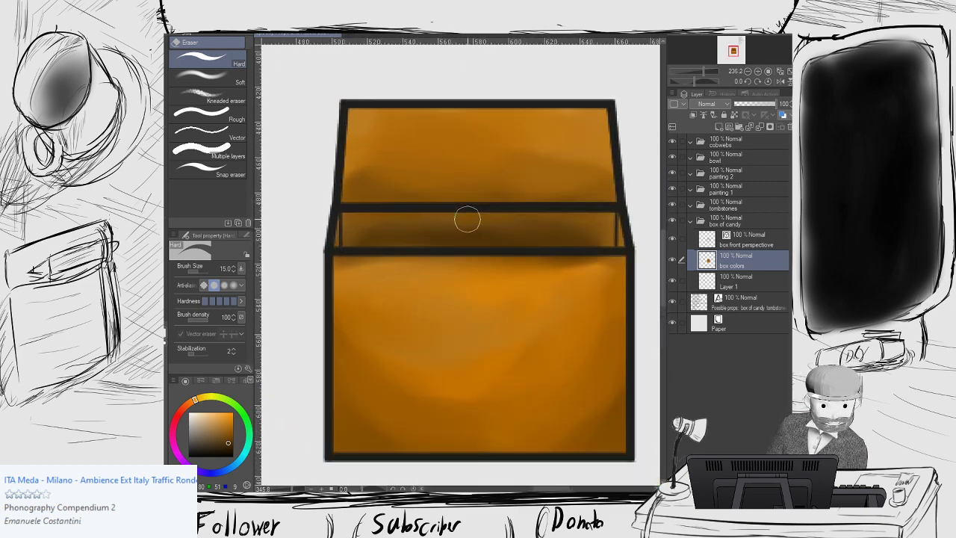
{"action": "scroll", "coordinate": [467, 219], "scroll_direction": "down", "scroll_amount": 3}
{"action": "scroll", "coordinate": [467, 218], "scroll_direction": "down", "scroll_amount": 5}
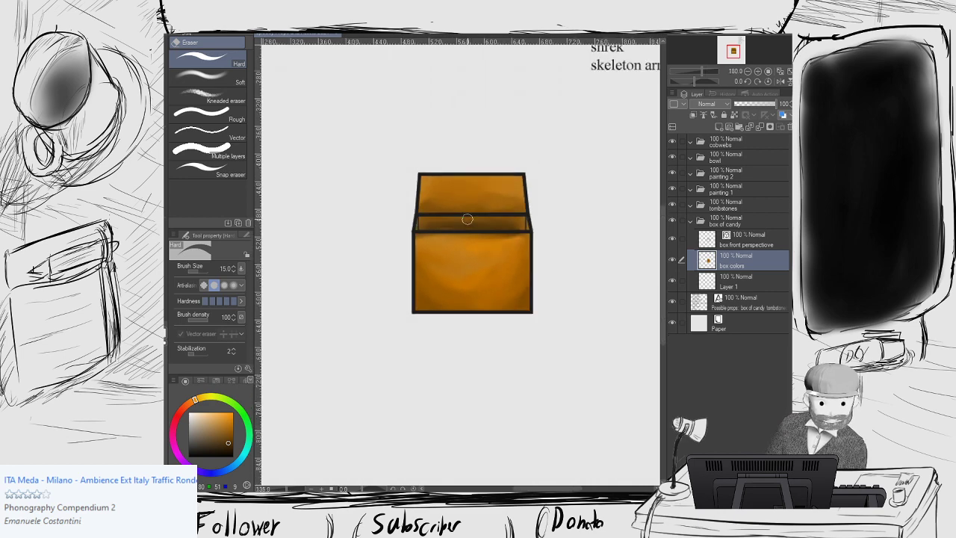
{"action": "scroll", "coordinate": [483, 209], "scroll_direction": "up", "scroll_amount": 5}
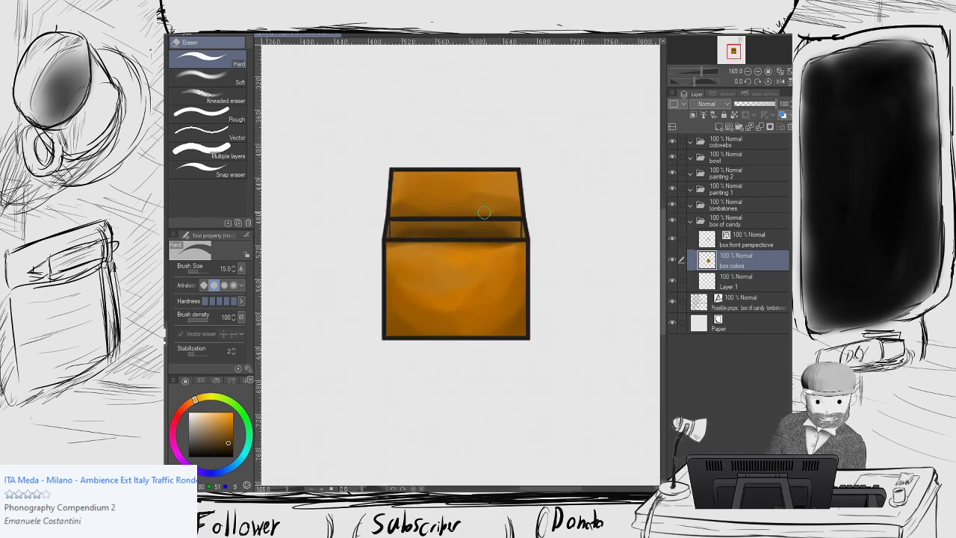
{"action": "key", "text": "b"}
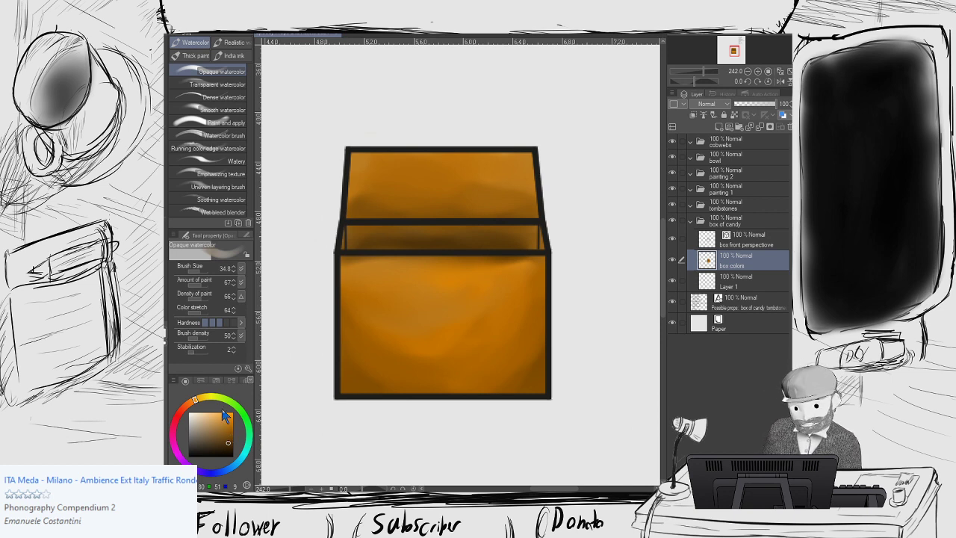
{"action": "left_click", "coordinate": [233, 431]}
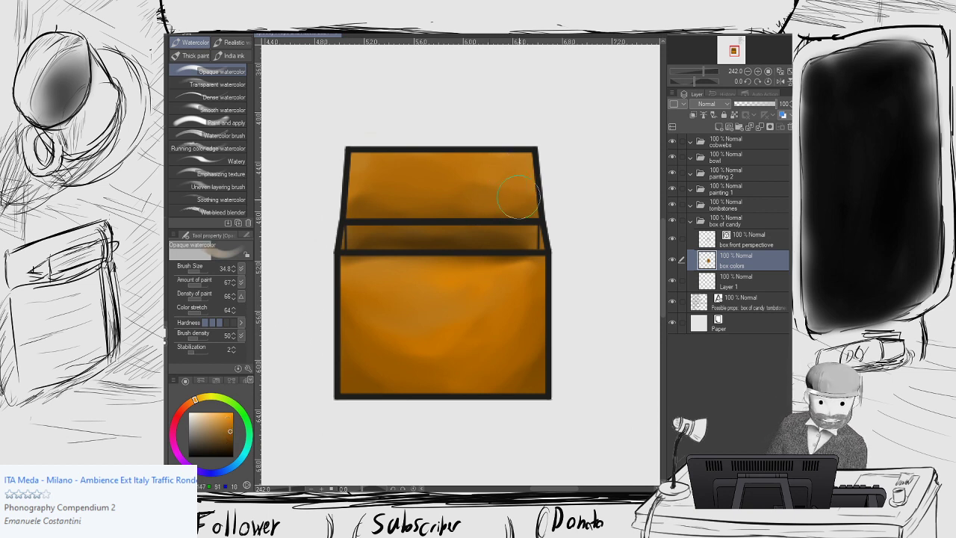
{"action": "left_click_drag", "start_coordinate": [518, 197], "coordinate": [495, 200]}
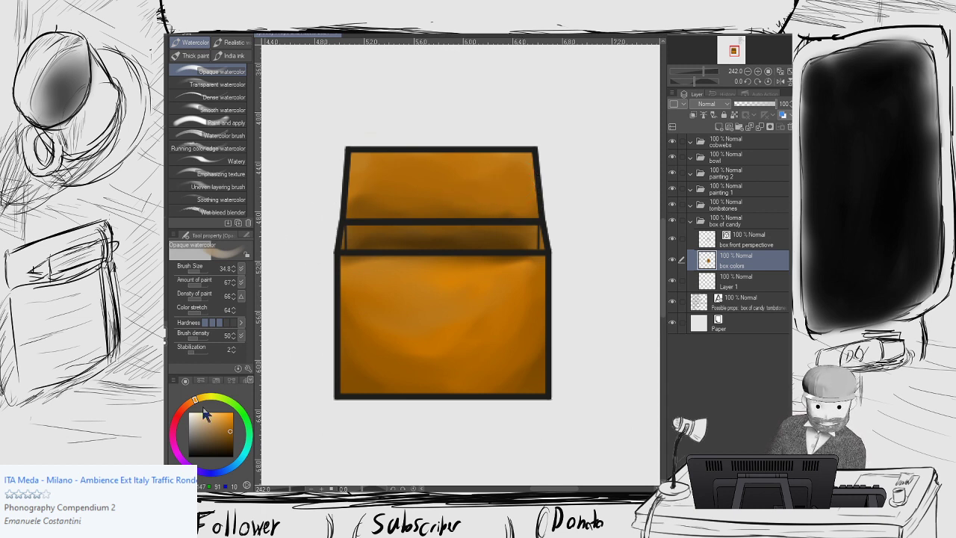
Paint a lighter orange, RGB 199, 128, 25, along the lid's upper edge and erase the spill above the outline.
{"action": "left_click", "coordinate": [228, 420]}
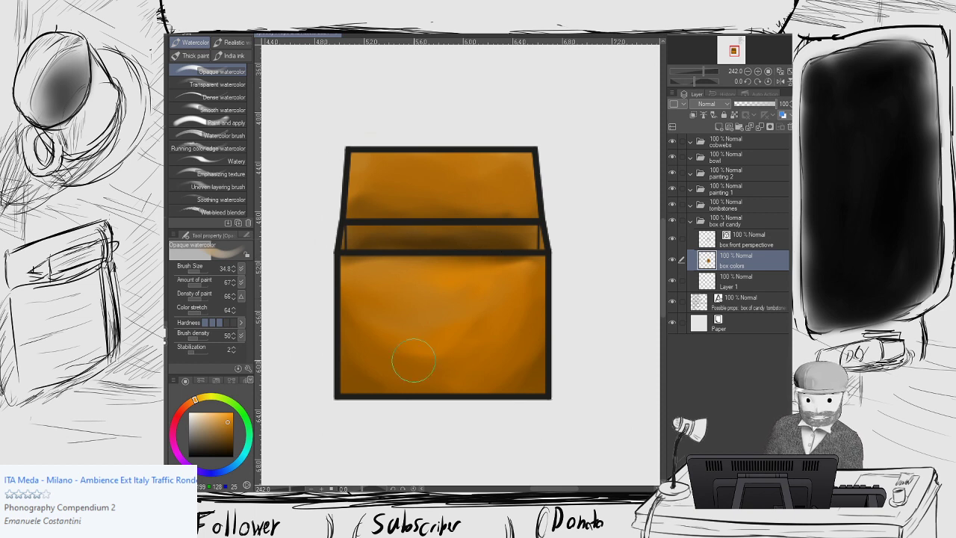
{"action": "mouse_move", "coordinate": [466, 204]}
{"action": "left_mouse_down"}
{"action": "mouse_move", "coordinate": [373, 196]}
{"action": "mouse_move", "coordinate": [416, 196]}
{"action": "left_mouse_up"}
{"action": "key", "text": "ctrl+z"}
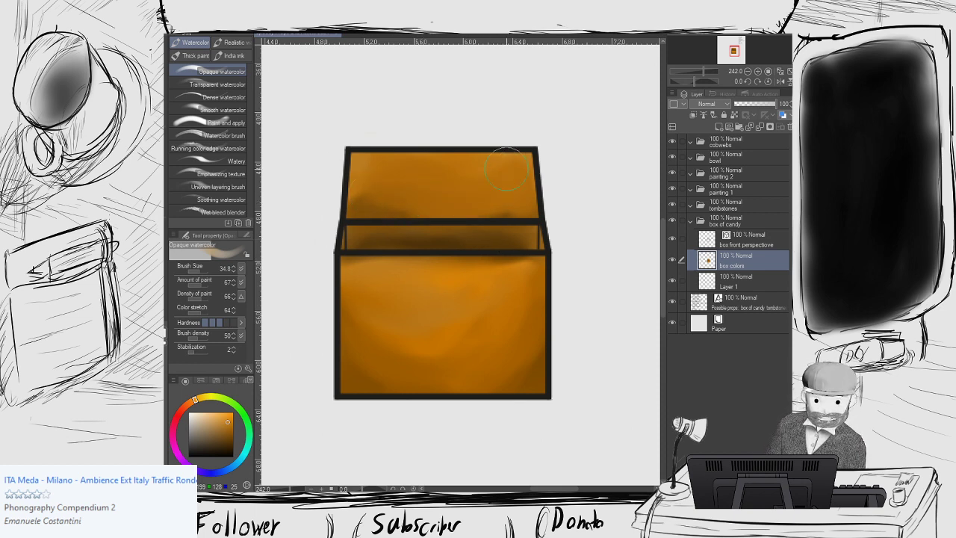
{"action": "mouse_move", "coordinate": [520, 156]}
{"action": "left_mouse_down"}
{"action": "mouse_move", "coordinate": [479, 170]}
{"action": "mouse_move", "coordinate": [436, 155]}
{"action": "left_mouse_up"}
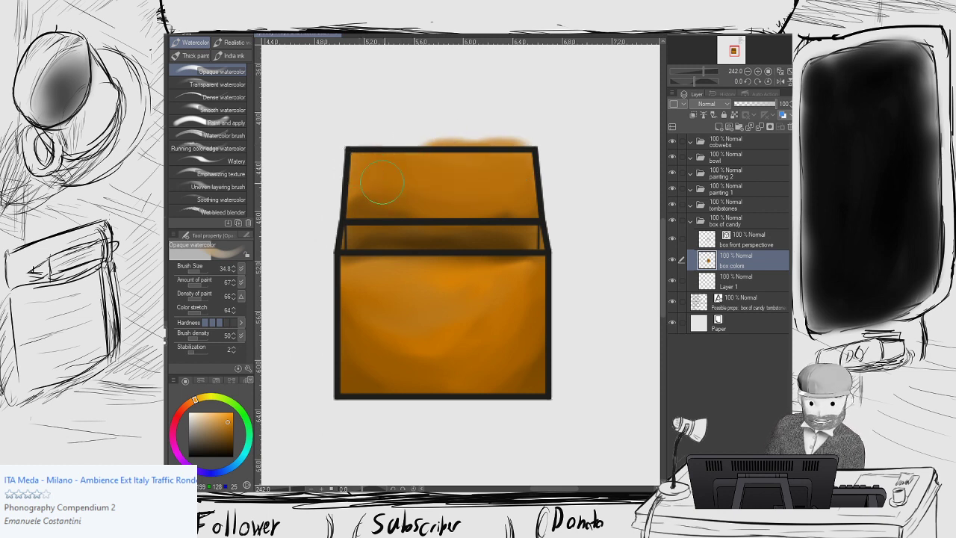
{"action": "key", "text": "e"}
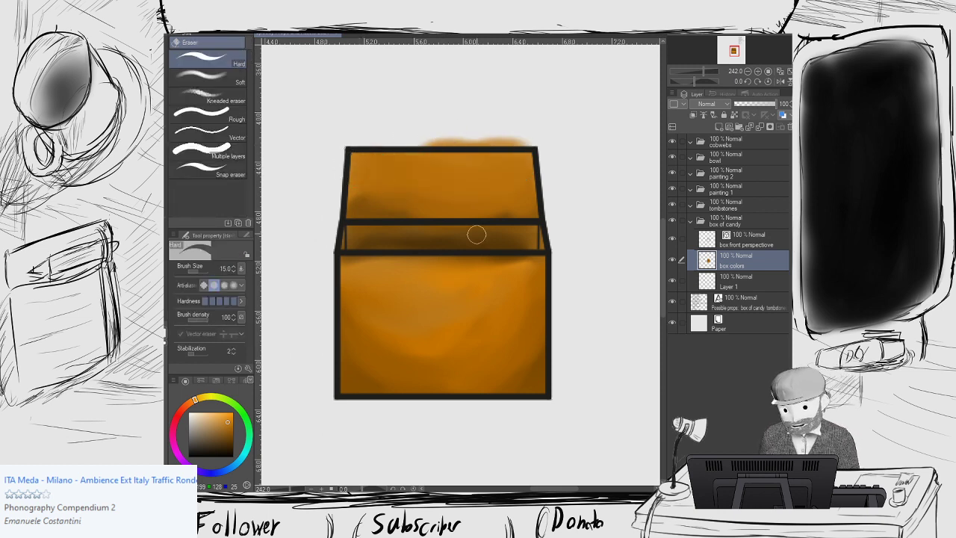
{"action": "mouse_move", "coordinate": [550, 139]}
{"action": "left_mouse_down"}
{"action": "mouse_move", "coordinate": [449, 133]}
{"action": "mouse_move", "coordinate": [475, 141]}
{"action": "mouse_move", "coordinate": [504, 136]}
{"action": "mouse_move", "coordinate": [471, 129]}
{"action": "mouse_move", "coordinate": [514, 122]}
{"action": "mouse_move", "coordinate": [498, 138]}
{"action": "mouse_move", "coordinate": [515, 133]}
{"action": "mouse_move", "coordinate": [428, 135]}
{"action": "left_mouse_up"}
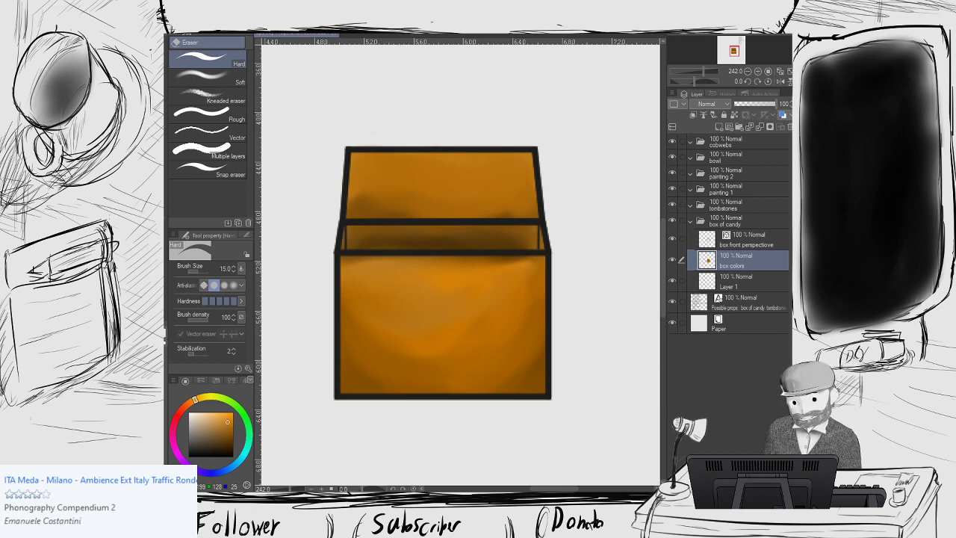
Paste the copied portrait drawing onto a new layer directly above the box colors layer.
{"action": "scroll", "coordinate": [323, 165], "scroll_direction": "down", "scroll_amount": 1}
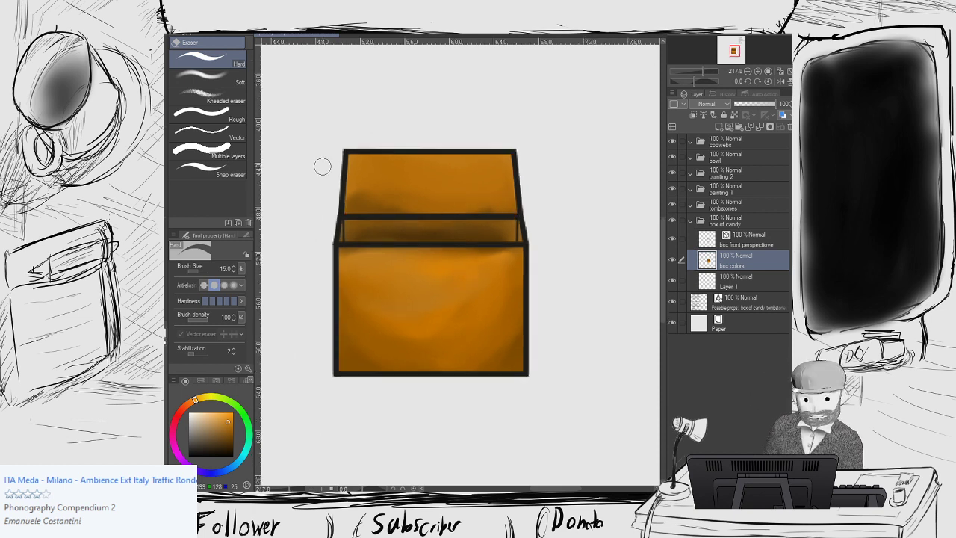
{"action": "scroll", "coordinate": [375, 182], "scroll_direction": "up", "scroll_amount": 3}
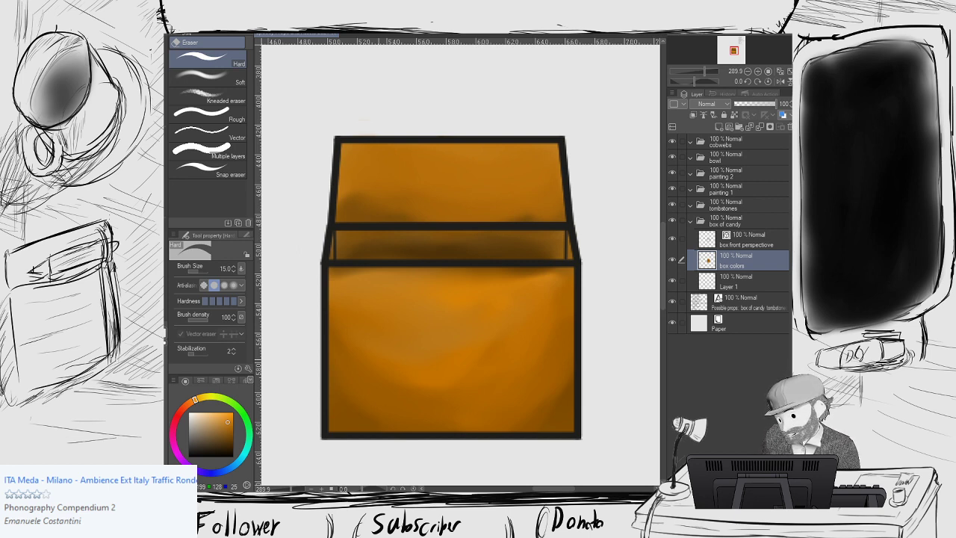
{"action": "scroll", "coordinate": [502, 263], "scroll_direction": "down", "scroll_amount": 2}
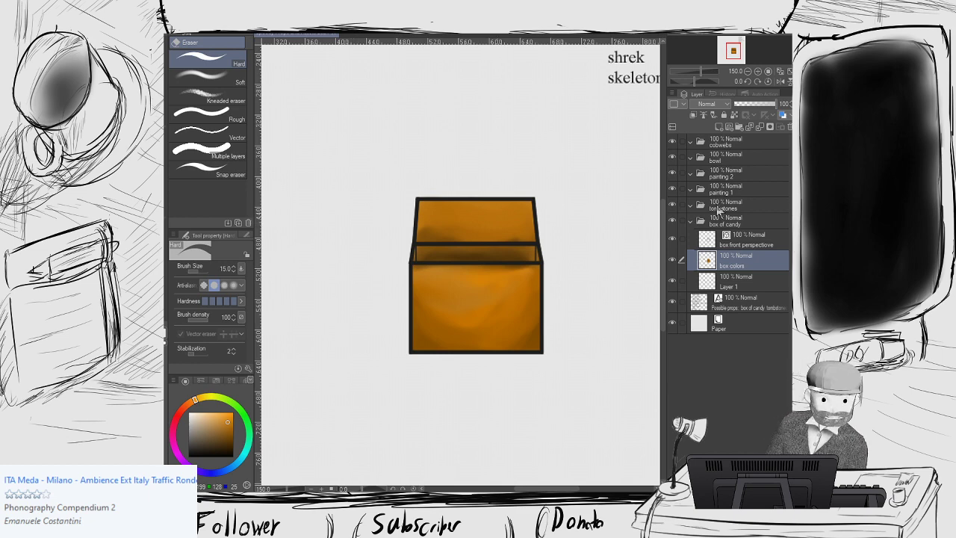
{"action": "key", "text": "ctrl+v"}
{"action": "scroll", "coordinate": [518, 213], "scroll_direction": "down", "scroll_amount": 1}
{"action": "scroll", "coordinate": [518, 213], "scroll_direction": "down", "scroll_amount": 2}
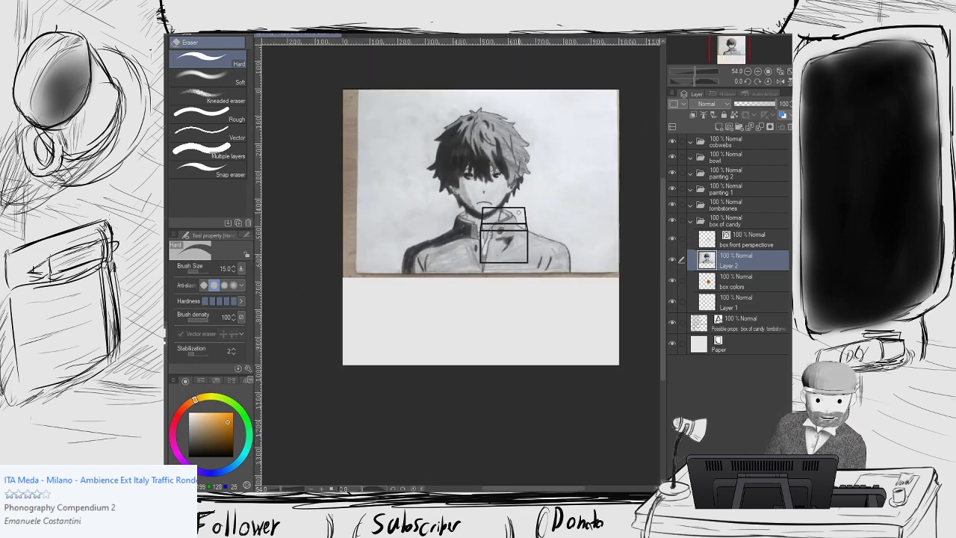
{"action": "scroll", "coordinate": [518, 212], "scroll_direction": "up", "scroll_amount": 1}
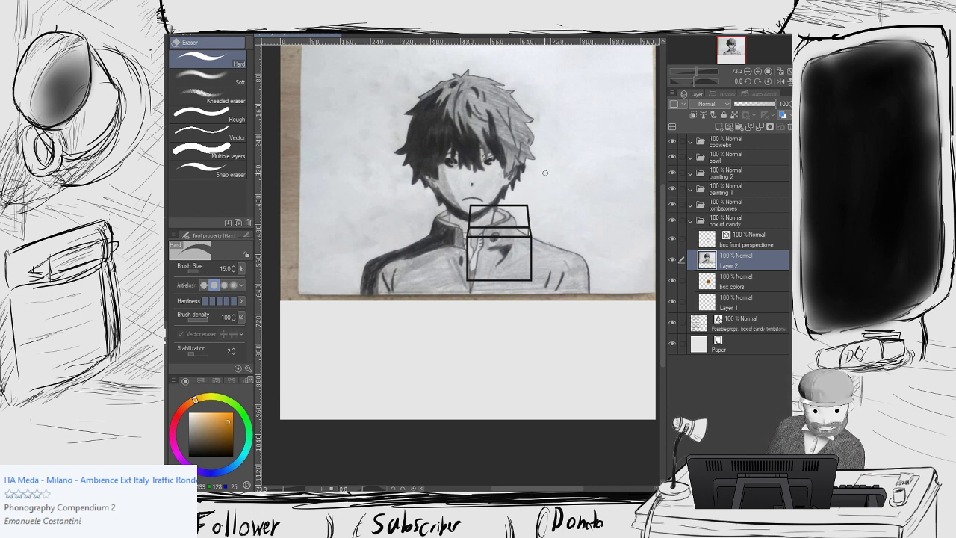
{"action": "key", "text": "b"}
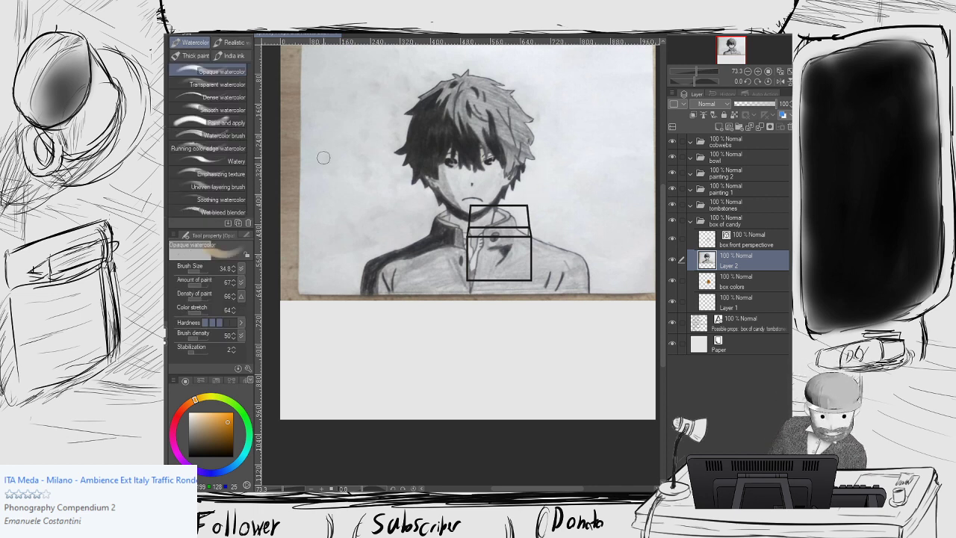
{"action": "mouse_move", "coordinate": [533, 160]}
{"action": "left_mouse_down"}
{"action": "mouse_move", "coordinate": [540, 195]}
{"action": "mouse_move", "coordinate": [559, 210]}
{"action": "mouse_move", "coordinate": [546, 178]}
{"action": "left_mouse_up"}
{"action": "key", "text": "ctrl+z"}
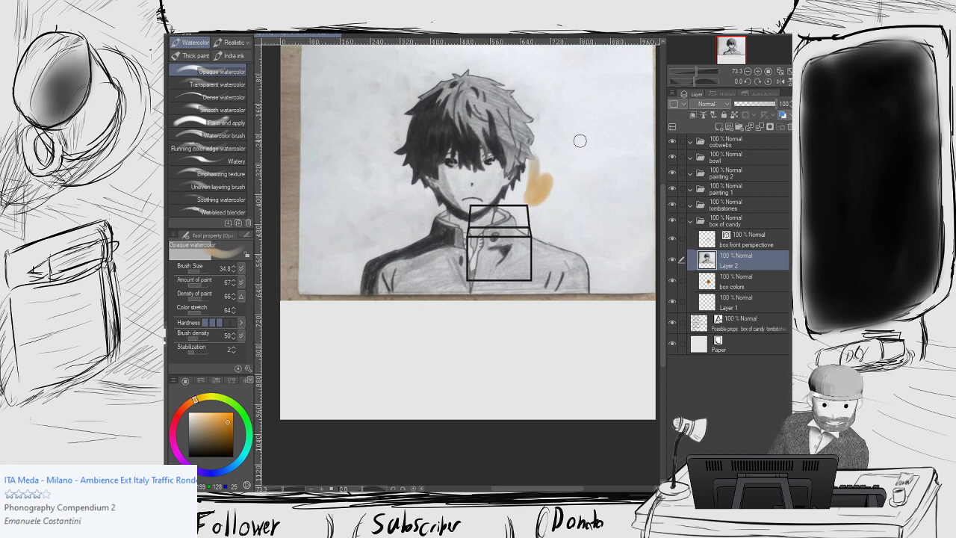
{"action": "key", "text": "ctrl+z"}
Handwrite "By" in orange with the G-pen on the blank paper beside the portrait's chin.
{"action": "key", "text": "p"}
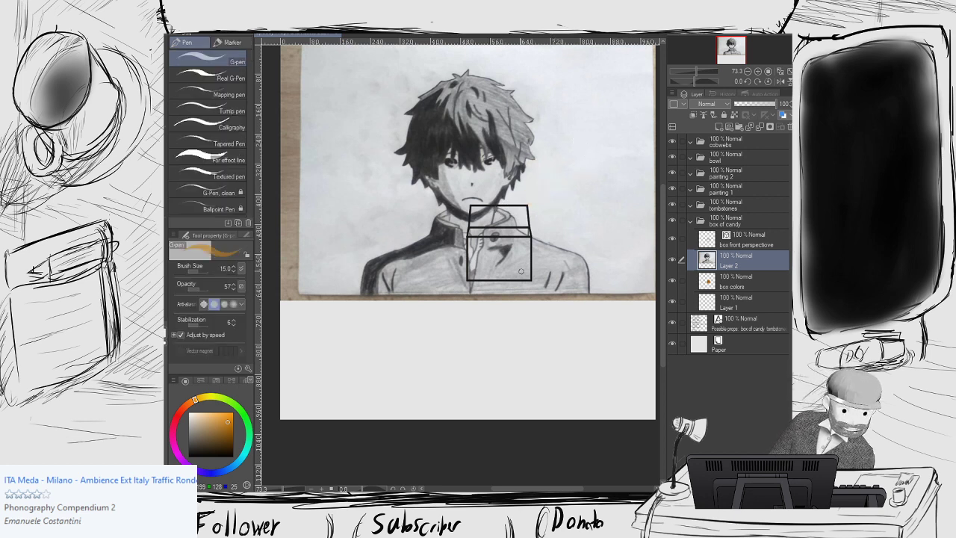
{"action": "left_click_drag", "start_coordinate": [537, 180], "coordinate": [538, 204]}
{"action": "left_click_drag", "start_coordinate": [538, 180], "coordinate": [539, 209]}
{"action": "left_click_drag", "start_coordinate": [567, 190], "coordinate": [562, 200]}
{"action": "left_click_drag", "start_coordinate": [569, 185], "coordinate": [557, 213]}
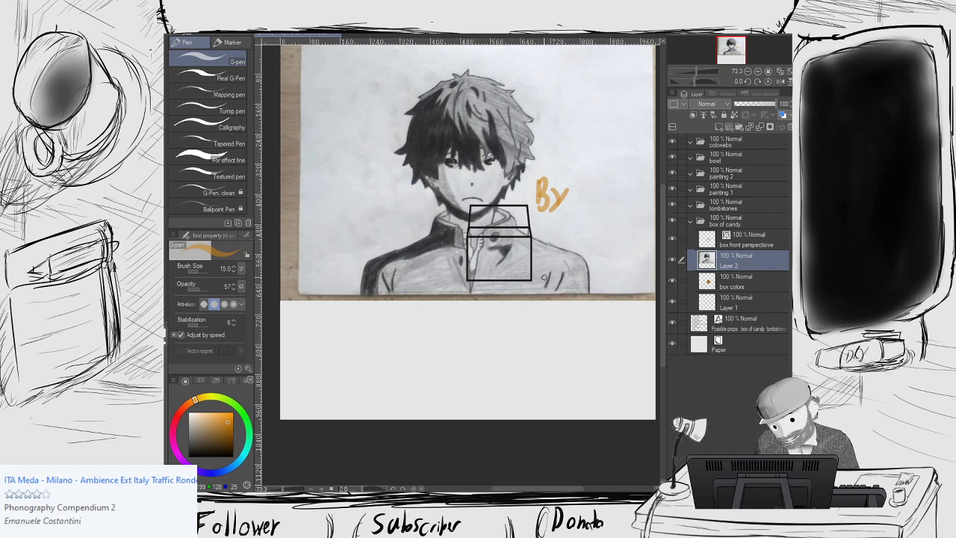
Handwrite the artist's handle in orange beneath "By", redrawing any badly formed letters.
{"action": "left_click_drag", "start_coordinate": [541, 235], "coordinate": [568, 236]}
{"action": "mouse_move", "coordinate": [572, 218]}
{"action": "left_mouse_down"}
{"action": "mouse_move", "coordinate": [592, 236]}
{"action": "mouse_move", "coordinate": [608, 222]}
{"action": "left_mouse_up"}
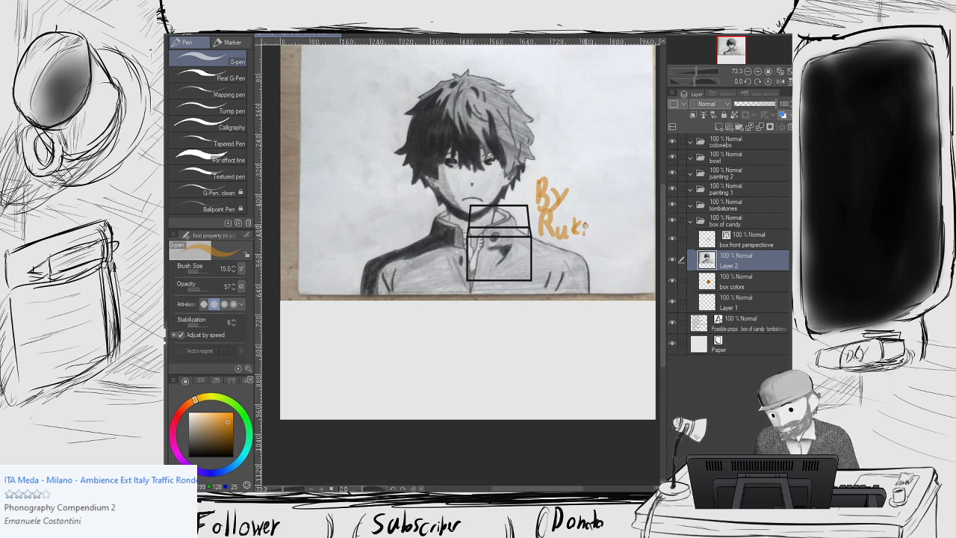
{"action": "key", "text": "ctrl+z"}
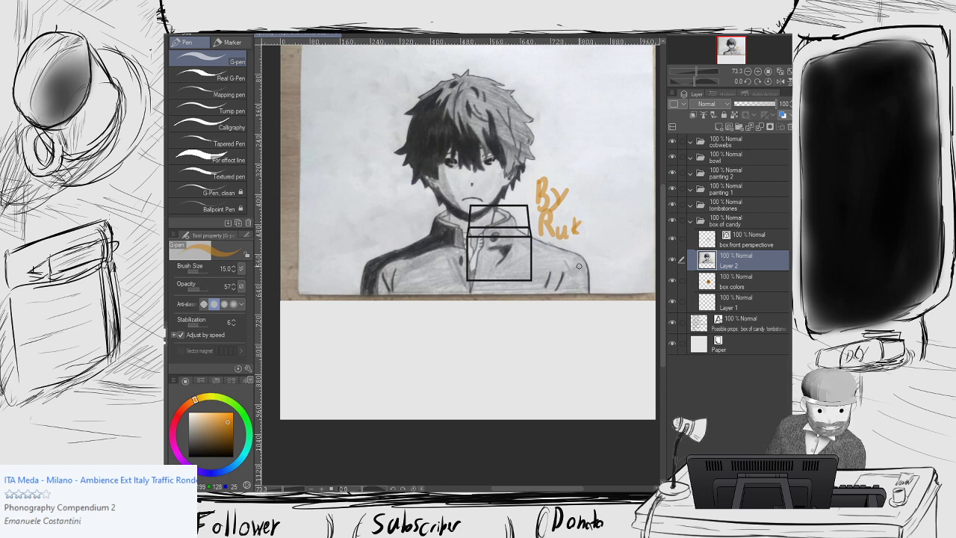
{"action": "mouse_move", "coordinate": [593, 229]}
{"action": "left_mouse_down"}
{"action": "mouse_move", "coordinate": [595, 237]}
{"action": "mouse_move", "coordinate": [611, 221]}
{"action": "mouse_move", "coordinate": [620, 234]}
{"action": "left_mouse_up"}
{"action": "left_click_drag", "start_coordinate": [626, 211], "coordinate": [636, 229]}
{"action": "left_click_drag", "start_coordinate": [639, 213], "coordinate": [640, 230]}
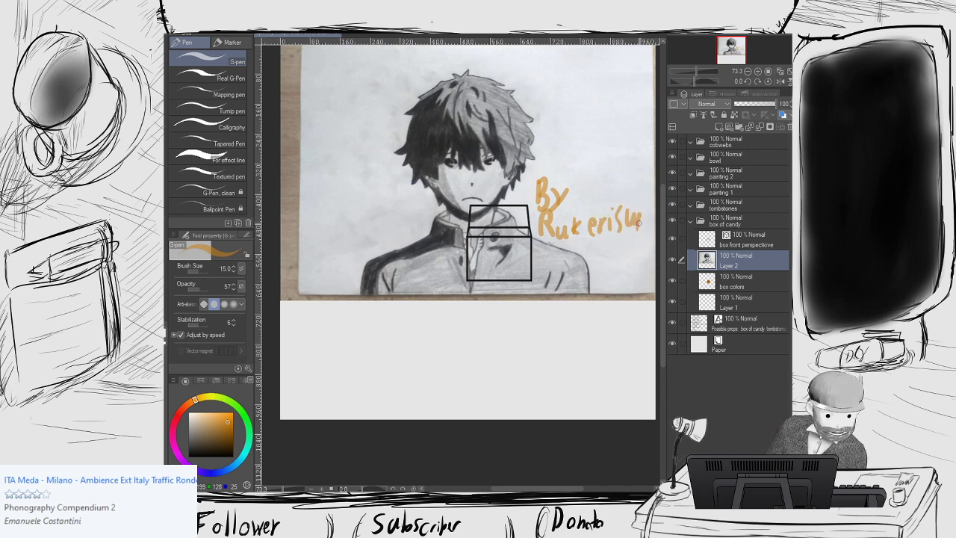
{"action": "key", "text": "ctrl+z"}
{"action": "key", "text": "ctrl+z"}
{"action": "key", "text": "ctrl+z"}
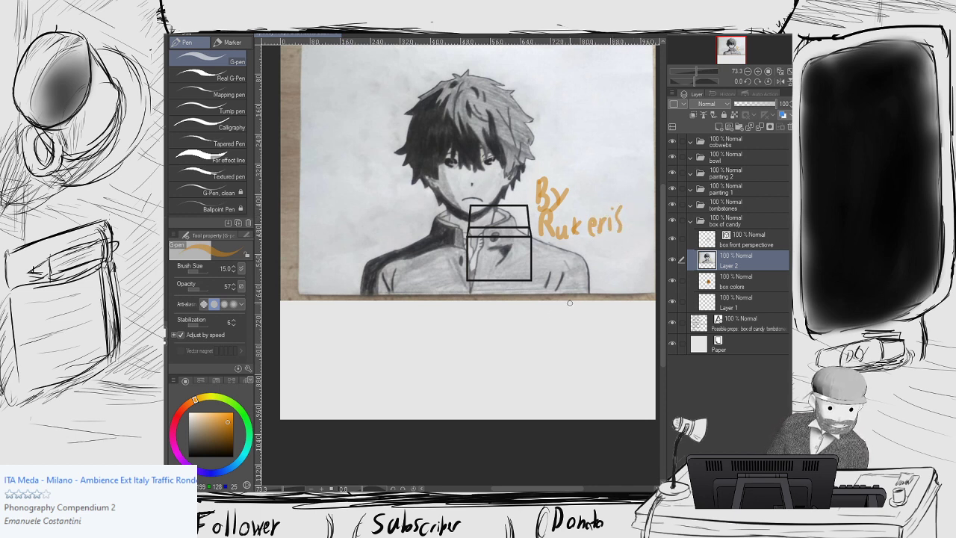
{"action": "left_click_drag", "start_coordinate": [630, 212], "coordinate": [641, 231]}
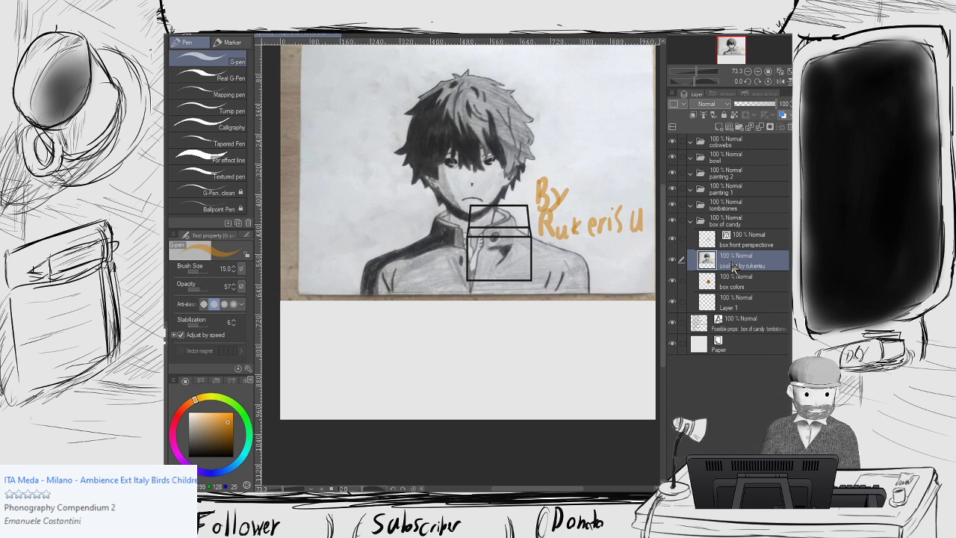
Hide the pasted portrait layer and make the box colors layer active for painting on the box.
{"action": "left_click", "coordinate": [673, 260]}
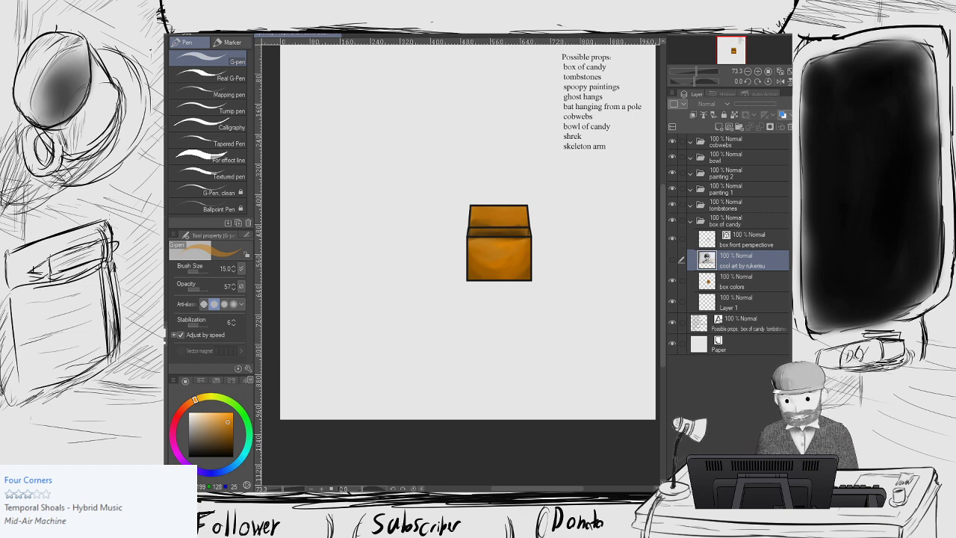
{"action": "left_click", "coordinate": [508, 214], "text": "ctrl"}
{"action": "scroll", "coordinate": [510, 214], "scroll_direction": "up", "scroll_amount": 5}
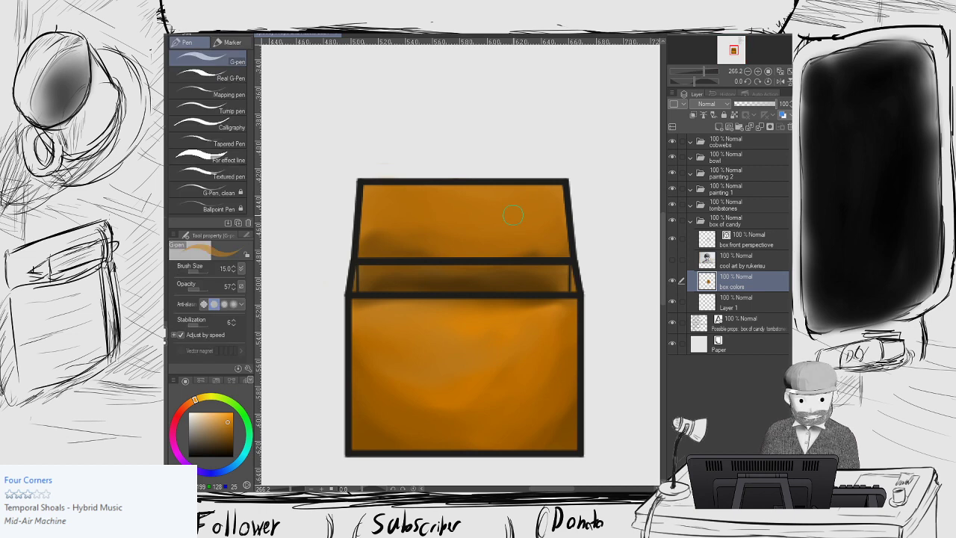
Shade the lid's lower half in dark brown, RGB 103, 70, 22, with Opaque watercolor, refining it at brush size 7.5.
{"action": "key", "text": "b"}
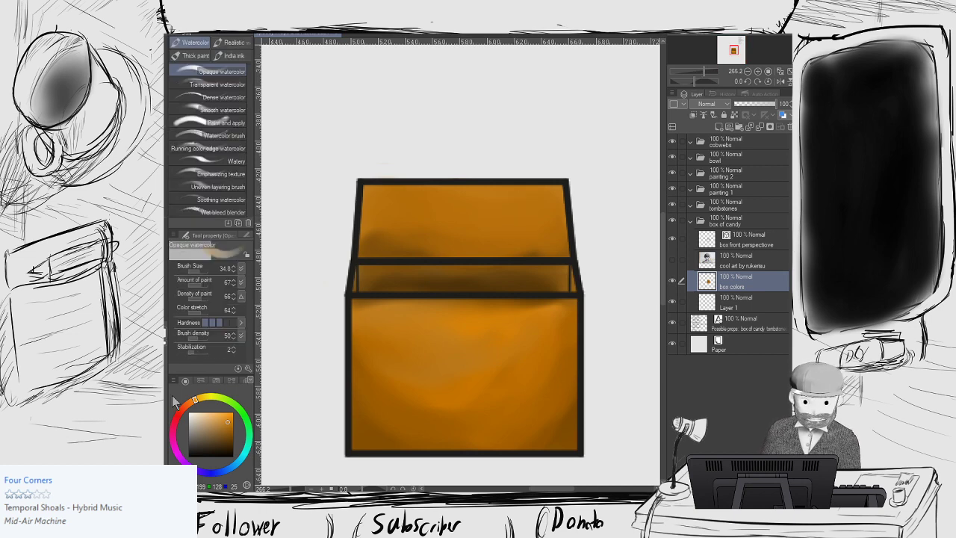
{"action": "left_click", "coordinate": [223, 439]}
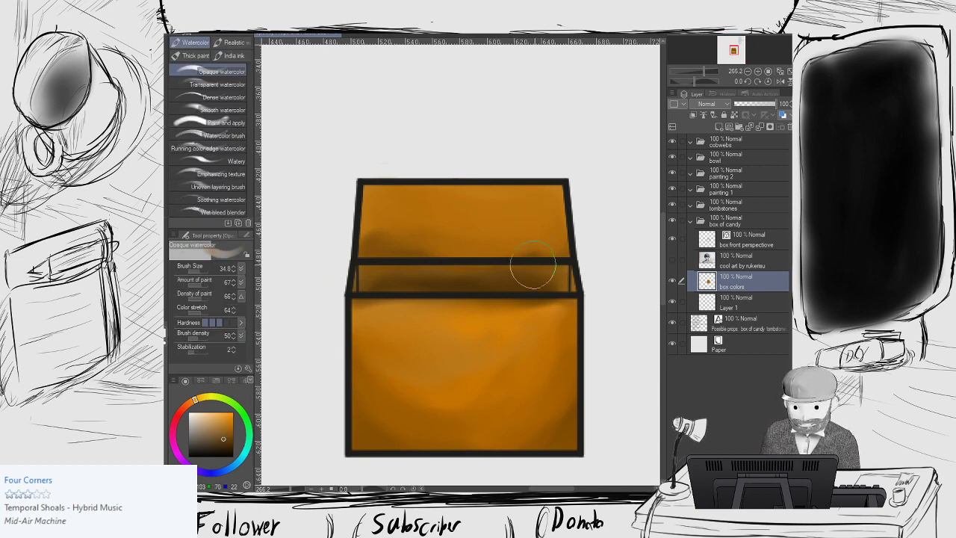
{"action": "mouse_move", "coordinate": [554, 251]}
{"action": "left_mouse_down"}
{"action": "mouse_move", "coordinate": [528, 253]}
{"action": "mouse_move", "coordinate": [559, 238]}
{"action": "mouse_move", "coordinate": [526, 250]}
{"action": "mouse_move", "coordinate": [509, 240]}
{"action": "mouse_move", "coordinate": [535, 253]}
{"action": "mouse_move", "coordinate": [500, 247]}
{"action": "mouse_move", "coordinate": [522, 253]}
{"action": "mouse_move", "coordinate": [417, 259]}
{"action": "mouse_move", "coordinate": [486, 256]}
{"action": "mouse_move", "coordinate": [454, 254]}
{"action": "mouse_move", "coordinate": [525, 221]}
{"action": "mouse_move", "coordinate": [516, 236]}
{"action": "mouse_move", "coordinate": [500, 220]}
{"action": "mouse_move", "coordinate": [418, 233]}
{"action": "mouse_move", "coordinate": [495, 251]}
{"action": "left_mouse_up"}
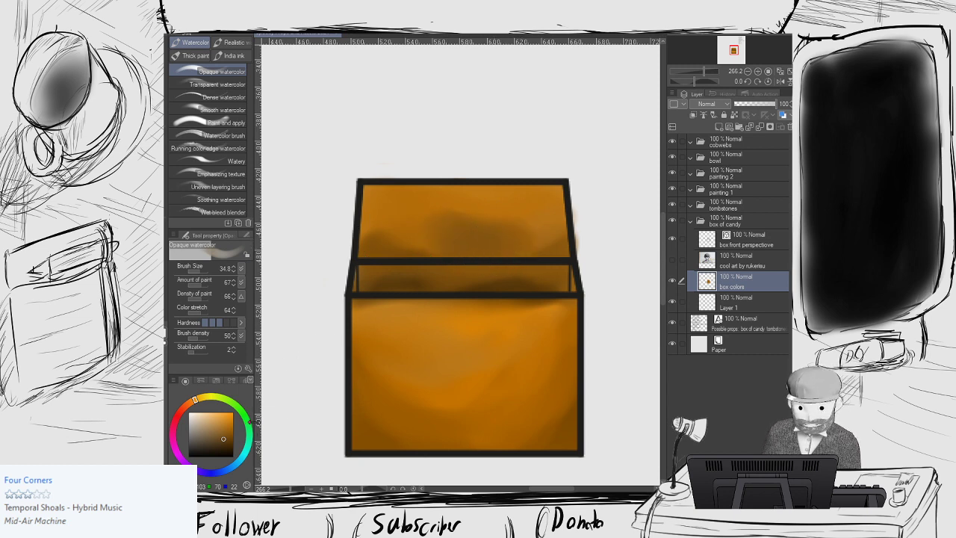
{"action": "left_click", "coordinate": [195, 272]}
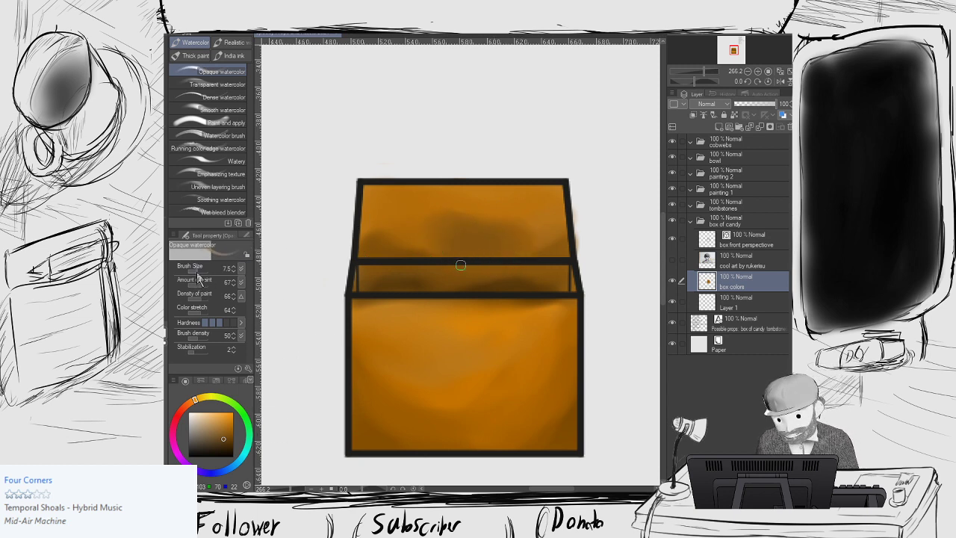
{"action": "left_click", "coordinate": [199, 271]}
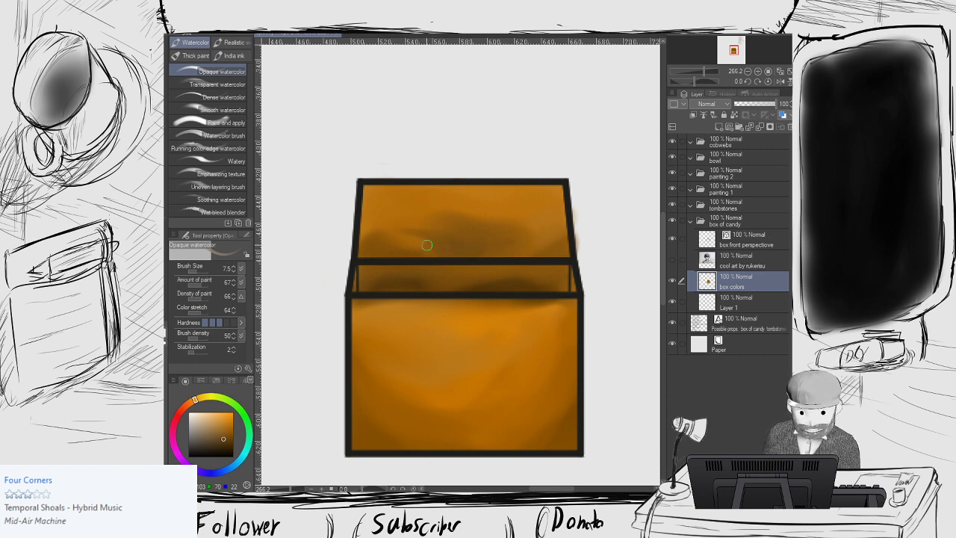
{"action": "key", "text": "e"}
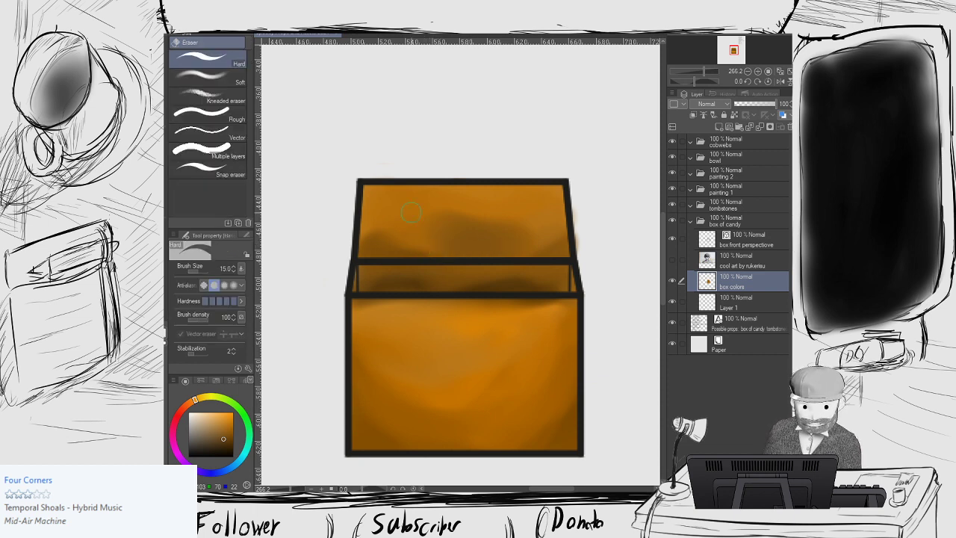
Rotate the canvas about 90 degrees and blend the lid's brown shading with Opaque watercolor at brush size 20.7.
{"action": "key", "text": "r"}
{"action": "mouse_move", "coordinate": [392, 209]}
{"action": "left_mouse_down"}
{"action": "mouse_move", "coordinate": [360, 226]}
{"action": "mouse_move", "coordinate": [371, 327]}
{"action": "mouse_move", "coordinate": [386, 349]}
{"action": "left_mouse_up"}
{"action": "key", "text": "b"}
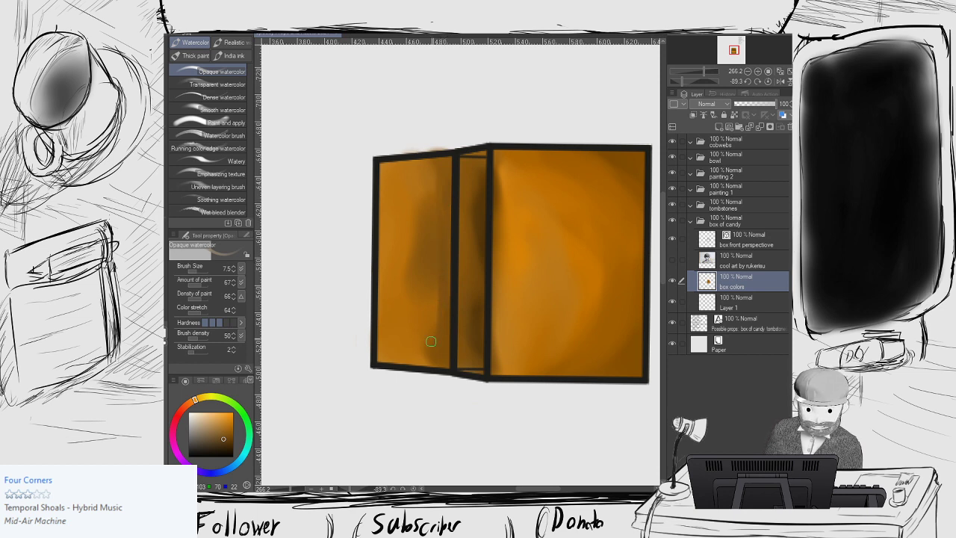
{"action": "left_click", "coordinate": [198, 271]}
{"action": "left_click_drag", "start_coordinate": [198, 271], "coordinate": [199, 271]}
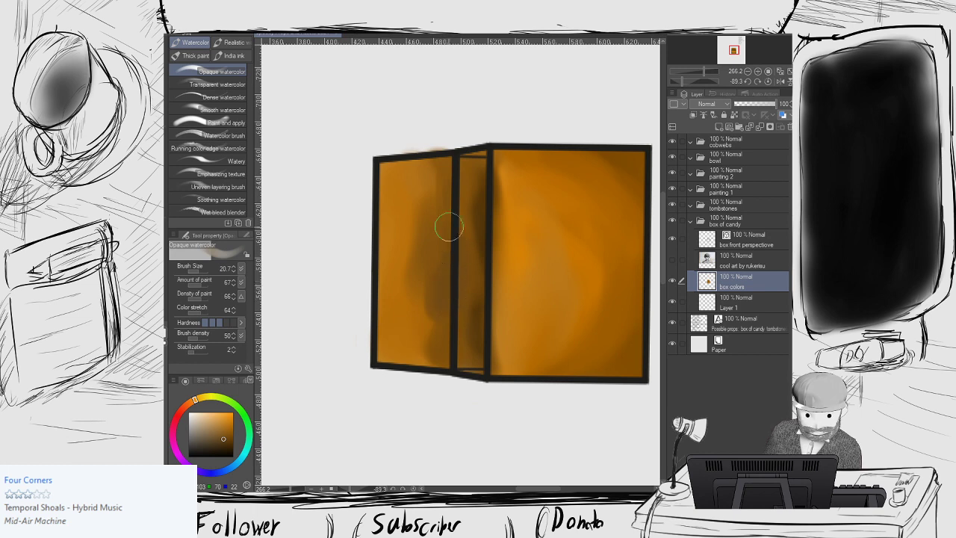
{"action": "mouse_move", "coordinate": [442, 195]}
{"action": "left_mouse_down"}
{"action": "mouse_move", "coordinate": [422, 243]}
{"action": "mouse_move", "coordinate": [414, 341]}
{"action": "mouse_move", "coordinate": [428, 284]}
{"action": "mouse_move", "coordinate": [415, 357]}
{"action": "mouse_move", "coordinate": [419, 319]}
{"action": "mouse_move", "coordinate": [406, 358]}
{"action": "mouse_move", "coordinate": [405, 277]}
{"action": "mouse_move", "coordinate": [420, 239]}
{"action": "mouse_move", "coordinate": [412, 183]}
{"action": "mouse_move", "coordinate": [418, 238]}
{"action": "mouse_move", "coordinate": [422, 169]}
{"action": "mouse_move", "coordinate": [416, 273]}
{"action": "left_mouse_up"}
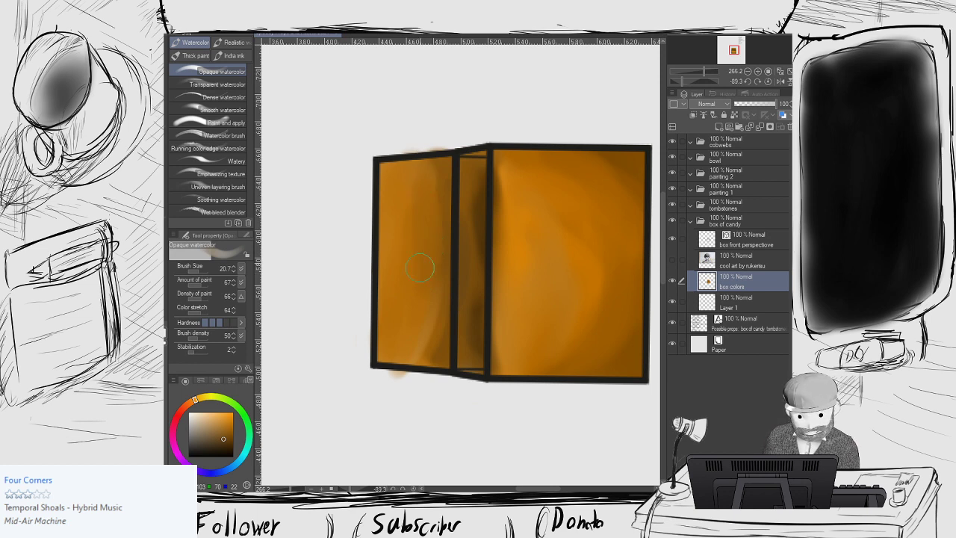
Erase the paint spilling past the lid's side edges with the Hard eraser, undoing the stroke that cuts into the lid.
{"action": "key", "text": "e"}
{"action": "mouse_move", "coordinate": [416, 358]}
{"action": "left_mouse_down"}
{"action": "mouse_move", "coordinate": [425, 380]}
{"action": "mouse_move", "coordinate": [380, 375]}
{"action": "left_mouse_up"}
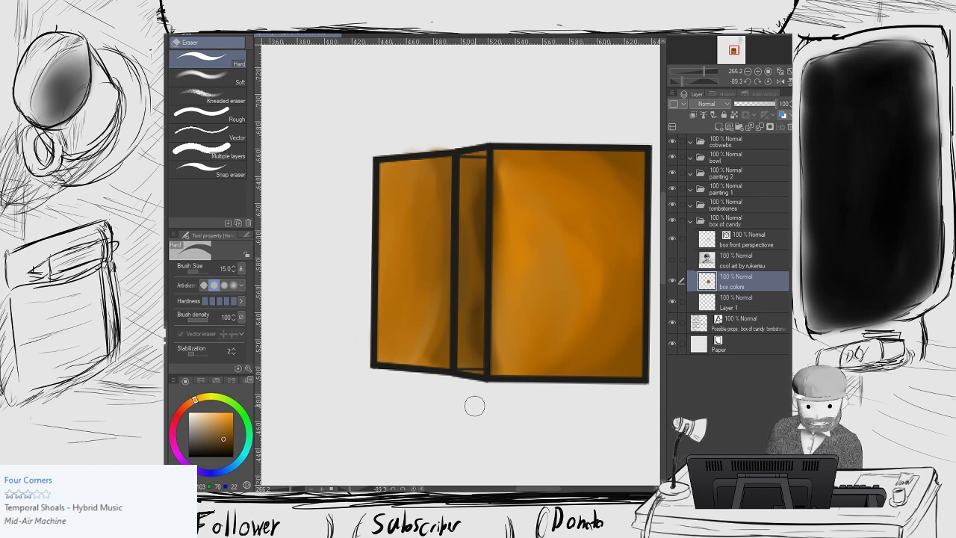
{"action": "left_click_drag", "start_coordinate": [443, 153], "coordinate": [418, 156]}
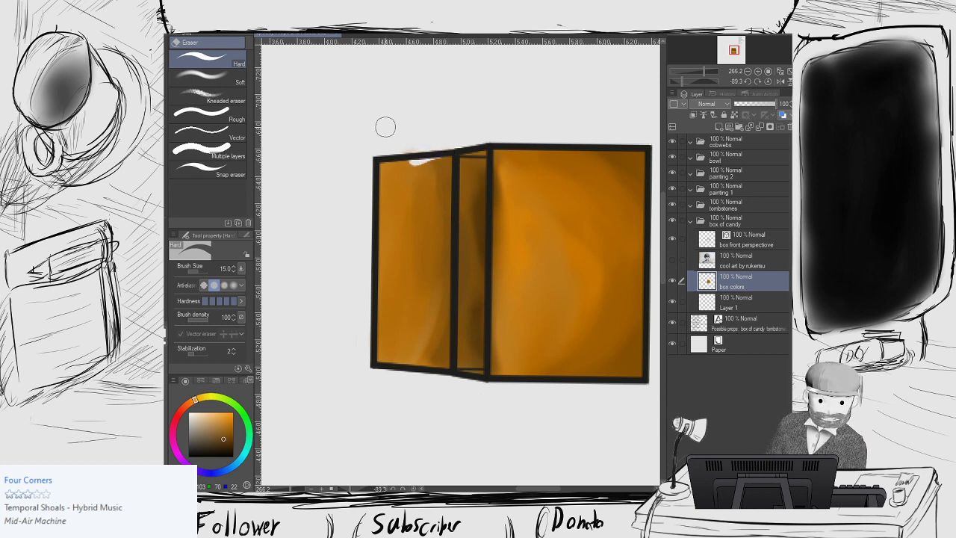
{"action": "key", "text": "ctrl+z"}
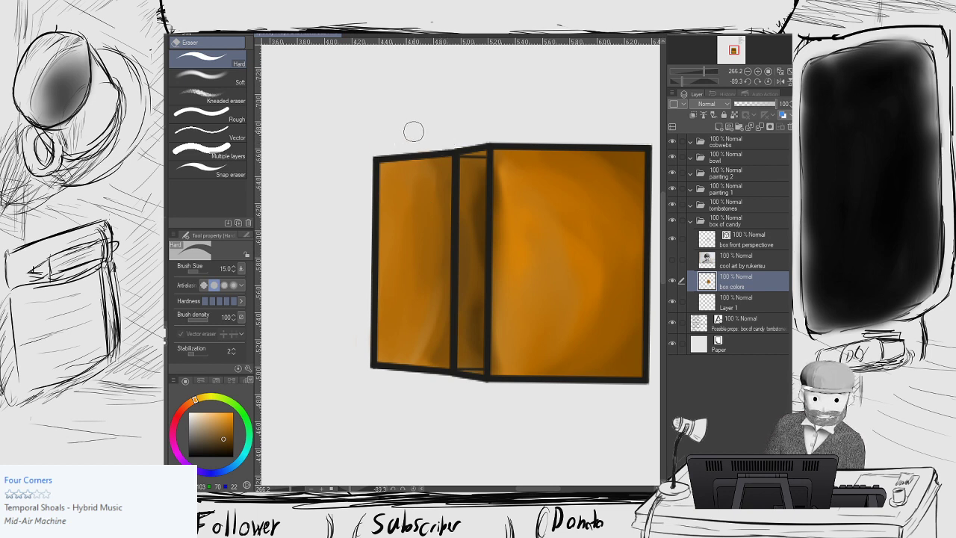
Reset the canvas rotation and touch up the color at the left end of the box's inner strip with Opaque watercolor.
{"action": "key", "text": "r"}
{"action": "double_click", "coordinate": [407, 144]}
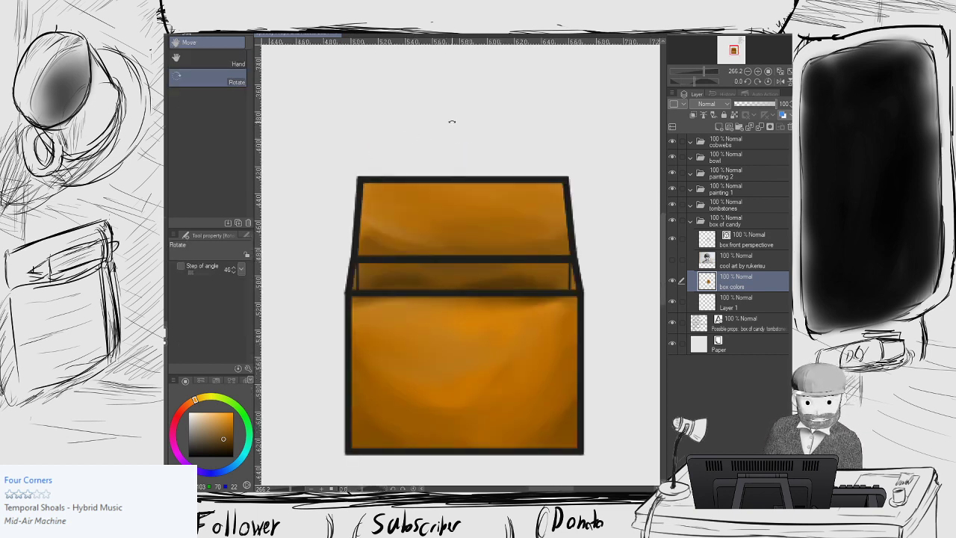
{"action": "scroll", "coordinate": [354, 251], "scroll_direction": "up", "scroll_amount": 3}
{"action": "key", "text": "b"}
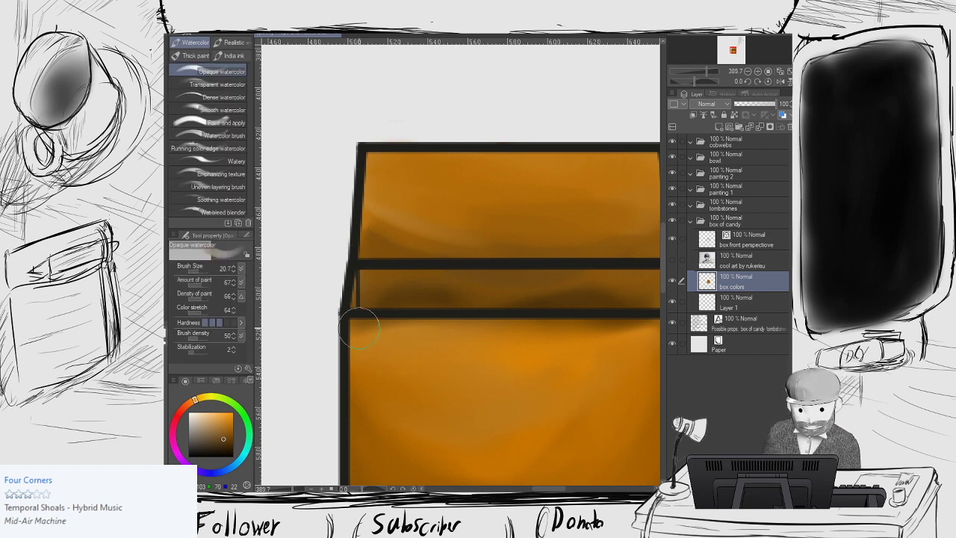
{"action": "mouse_move", "coordinate": [360, 329]}
{"action": "left_mouse_down"}
{"action": "mouse_move", "coordinate": [357, 274]}
{"action": "mouse_move", "coordinate": [360, 286]}
{"action": "left_mouse_up"}
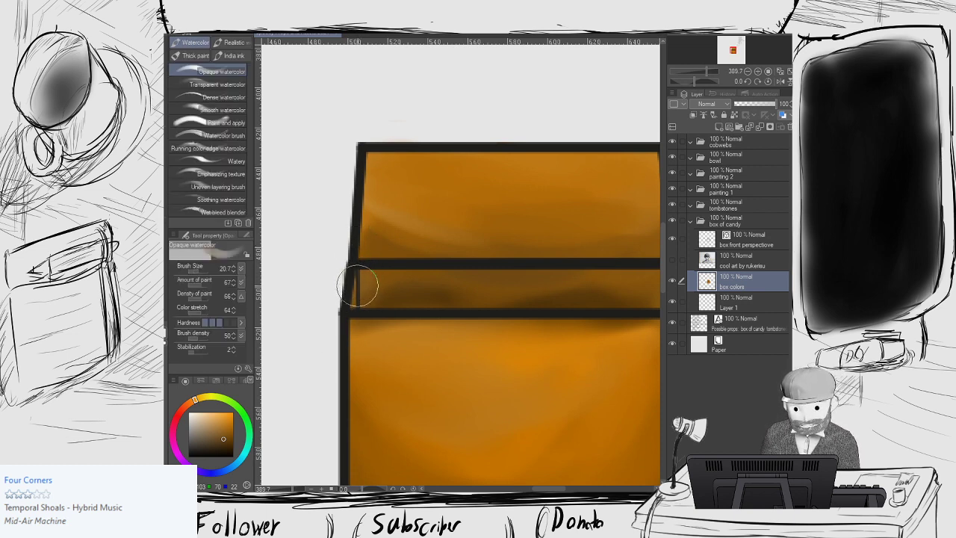
{"action": "key", "text": "e"}
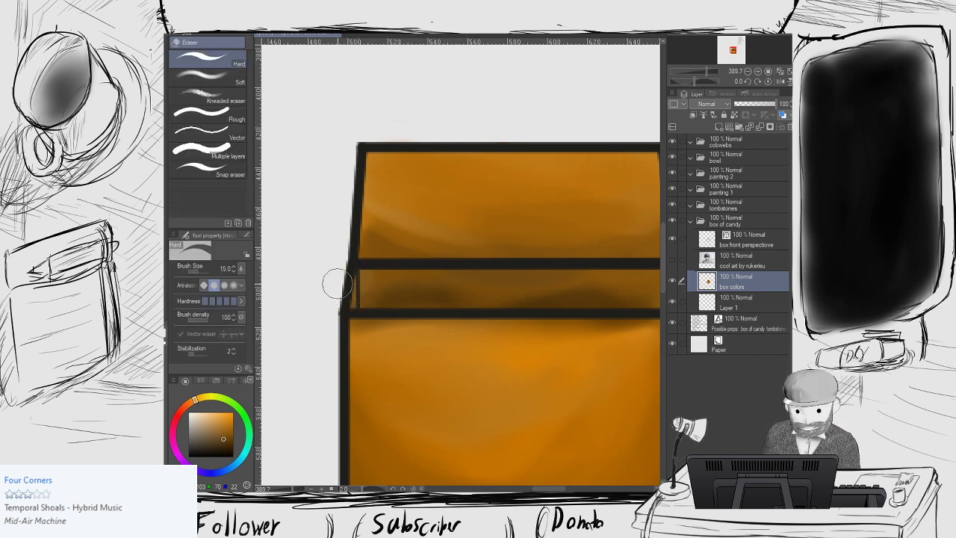
Adjust the lower end of the slanted side line where it meets the front face's upper-left corner, and clear the selection.
{"action": "key", "text": "o"}
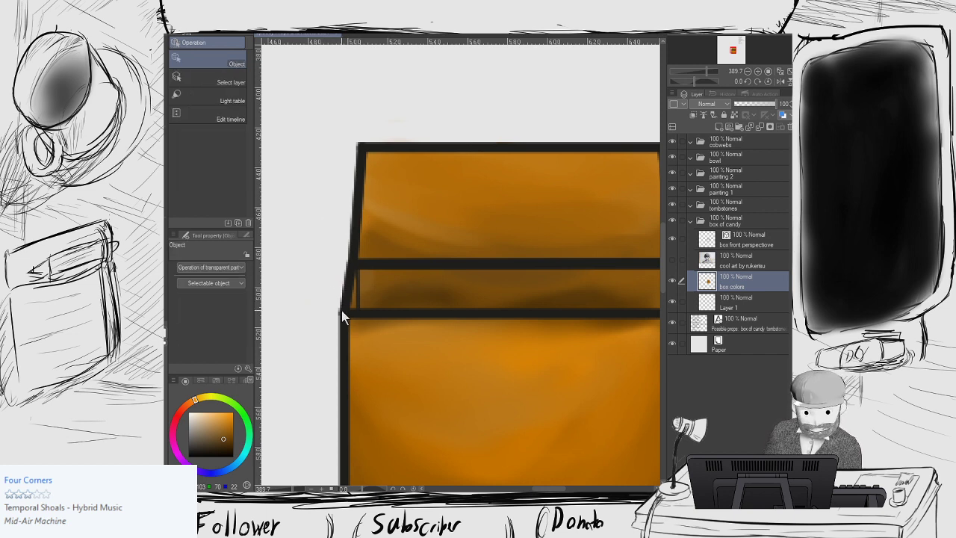
{"action": "left_click", "coordinate": [342, 312]}
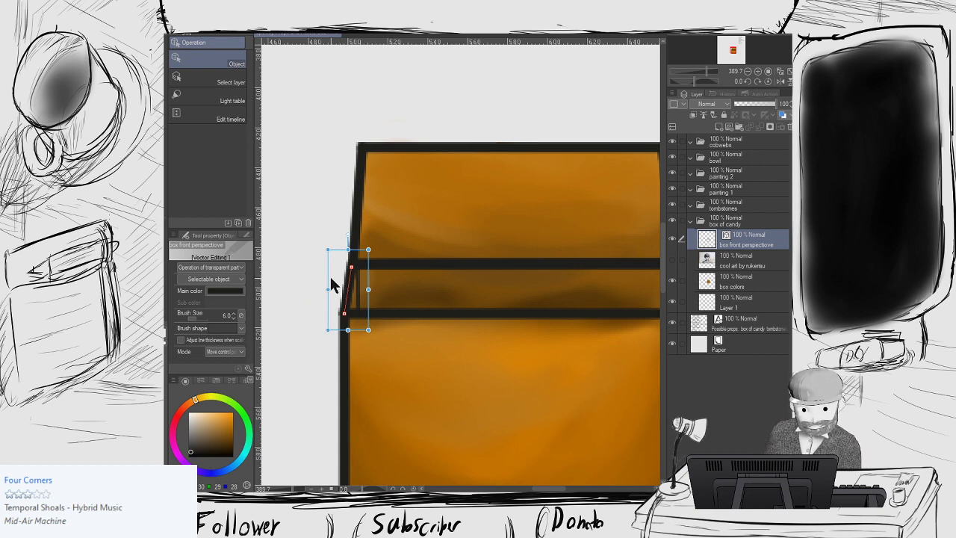
{"action": "left_click", "coordinate": [390, 314]}
{"action": "key", "text": "y"}
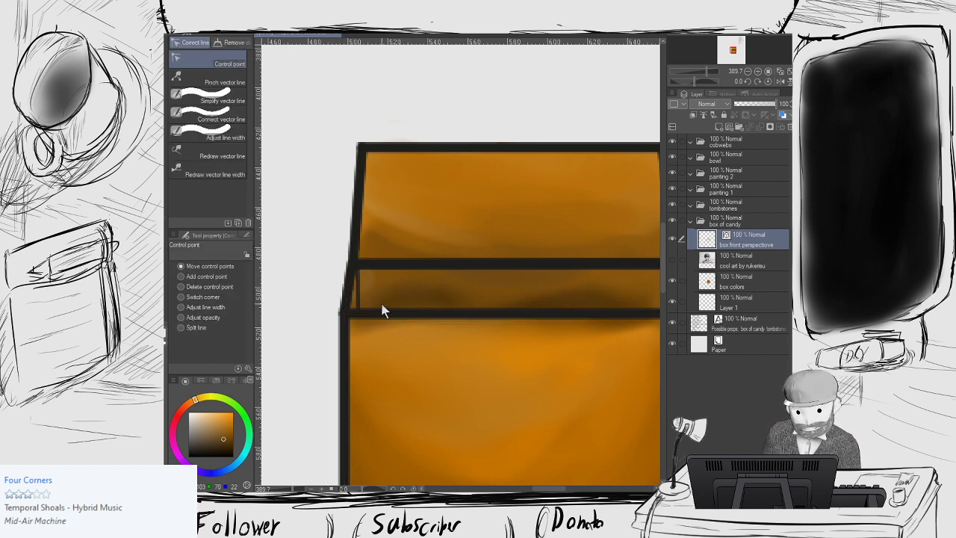
{"action": "key", "text": "o"}
{"action": "left_click", "coordinate": [344, 315]}
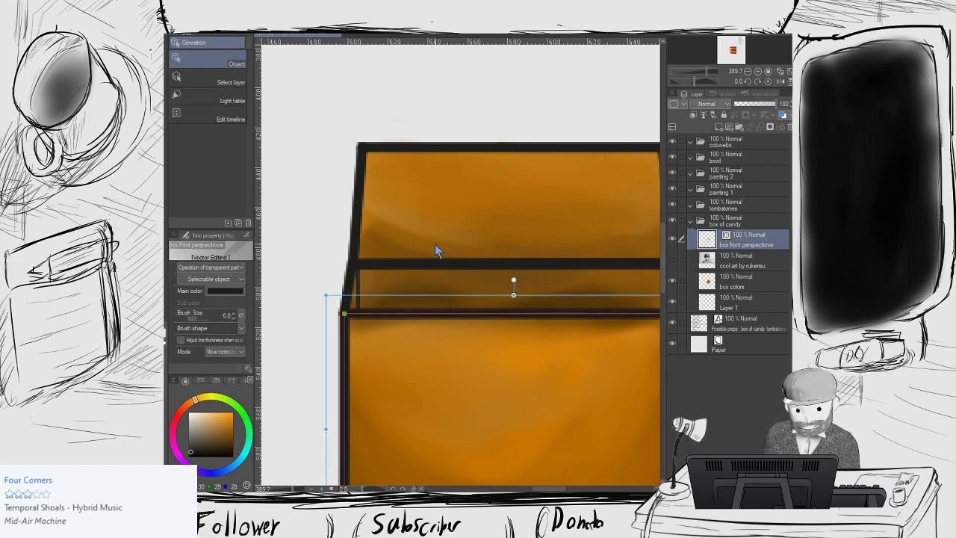
{"action": "left_click", "coordinate": [393, 279]}
{"action": "left_click", "coordinate": [350, 291]}
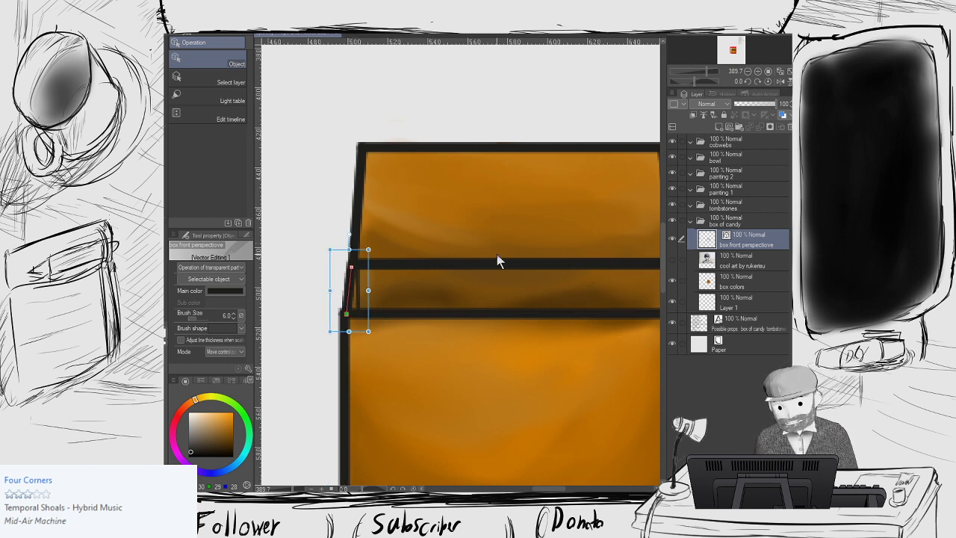
{"action": "left_click", "coordinate": [389, 309]}
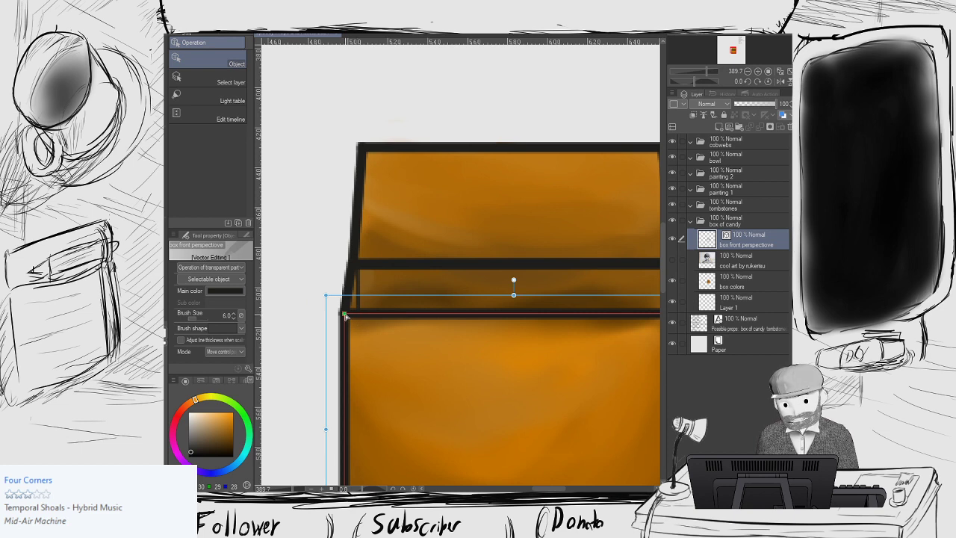
{"action": "key", "text": "ctrl+d"}
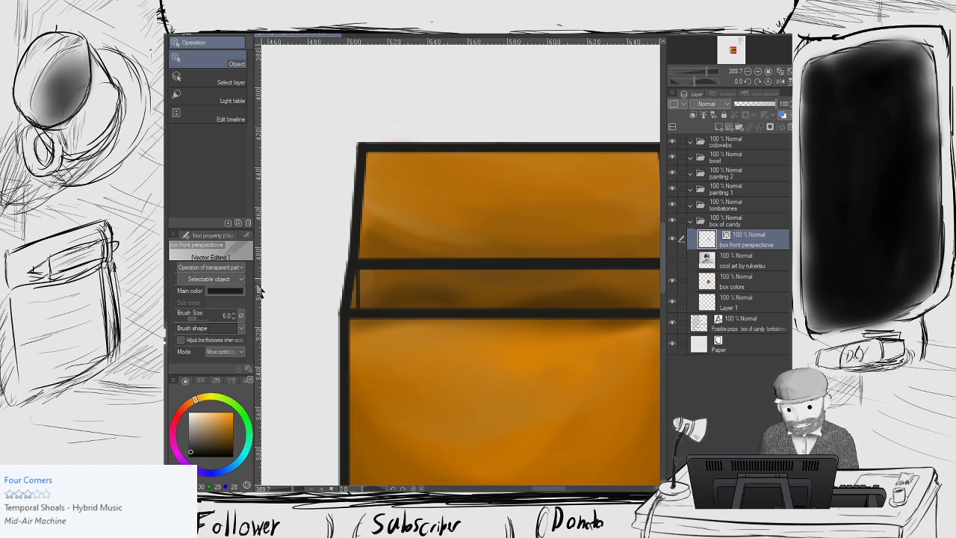
Thin all the vector outlines on the box front perspective layer to brush size 3.0, comparing sizes between 3.0 and 5.0.
{"action": "left_click", "coordinate": [233, 318]}
{"action": "scroll", "coordinate": [312, 282], "scroll_direction": "down", "scroll_amount": 5}
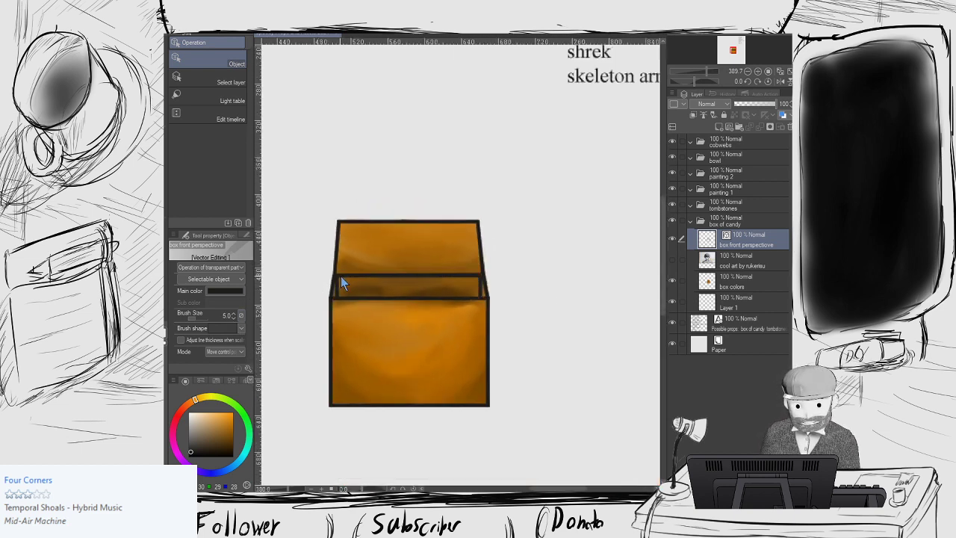
{"action": "left_click", "coordinate": [233, 318]}
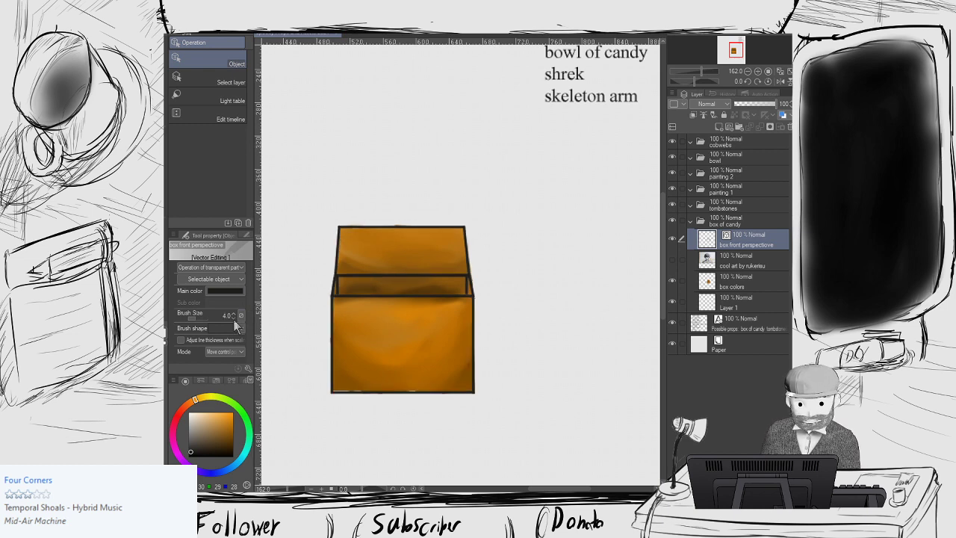
{"action": "left_click", "coordinate": [233, 319]}
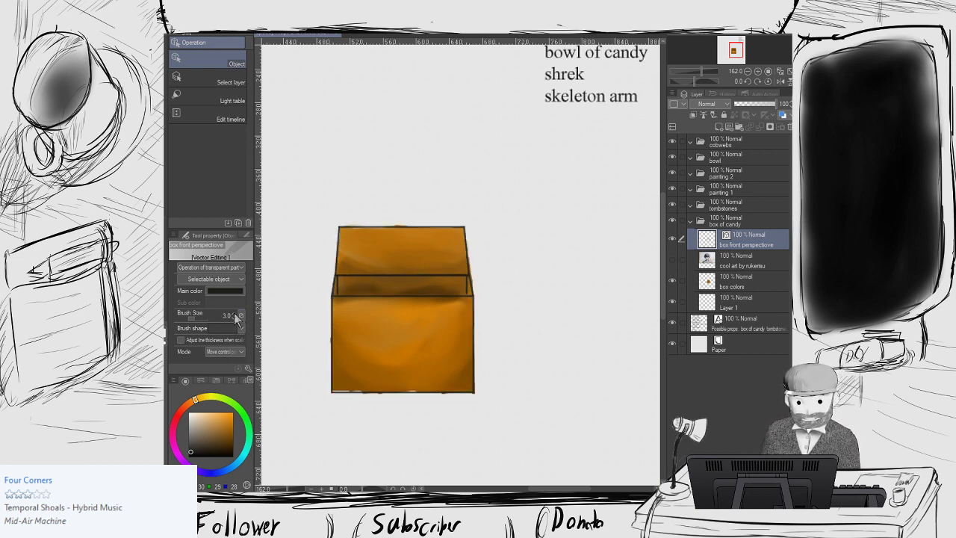
{"action": "left_click", "coordinate": [234, 313]}
{"action": "left_click", "coordinate": [236, 315]}
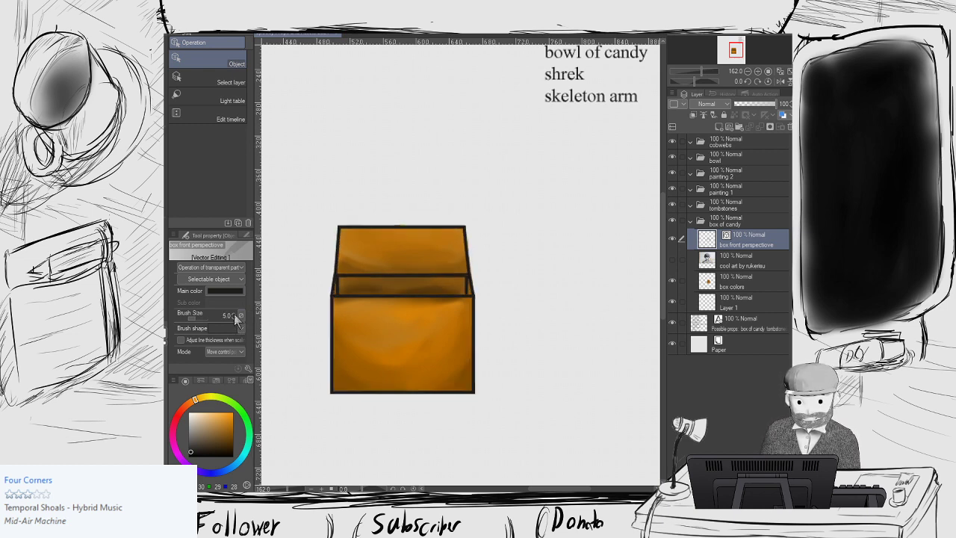
{"action": "left_click", "coordinate": [233, 317]}
{"action": "left_click", "coordinate": [233, 316]}
{"action": "scroll", "coordinate": [308, 307], "scroll_direction": "up", "scroll_amount": 4}
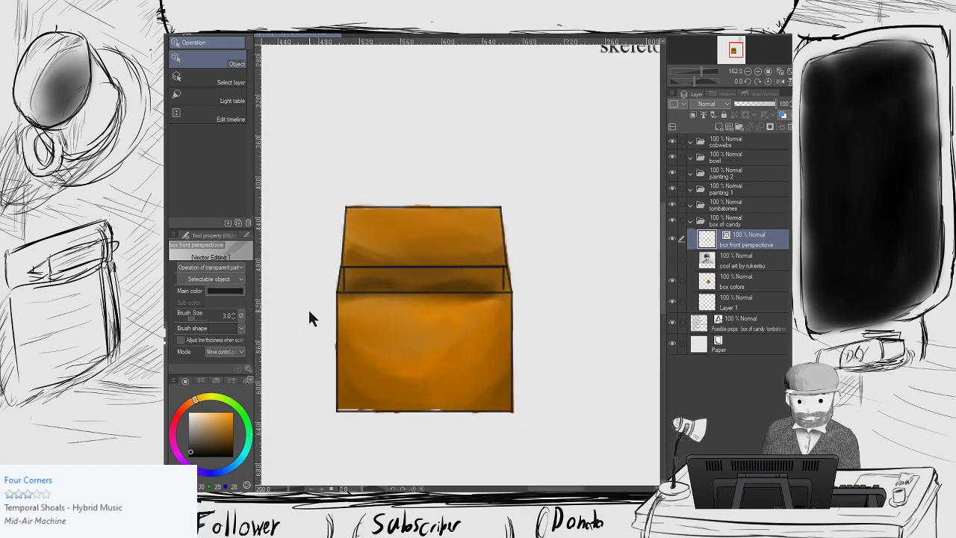
{"action": "scroll", "coordinate": [374, 274], "scroll_direction": "up", "scroll_amount": 2}
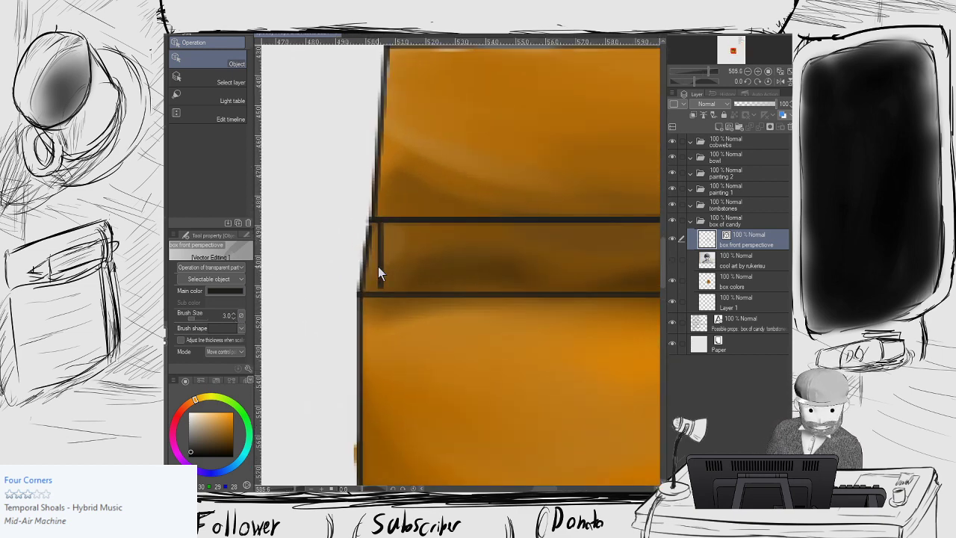
Extend the lower end of the box's short left vertical line down to the front panel's upper edge.
{"action": "left_click", "coordinate": [380, 284]}
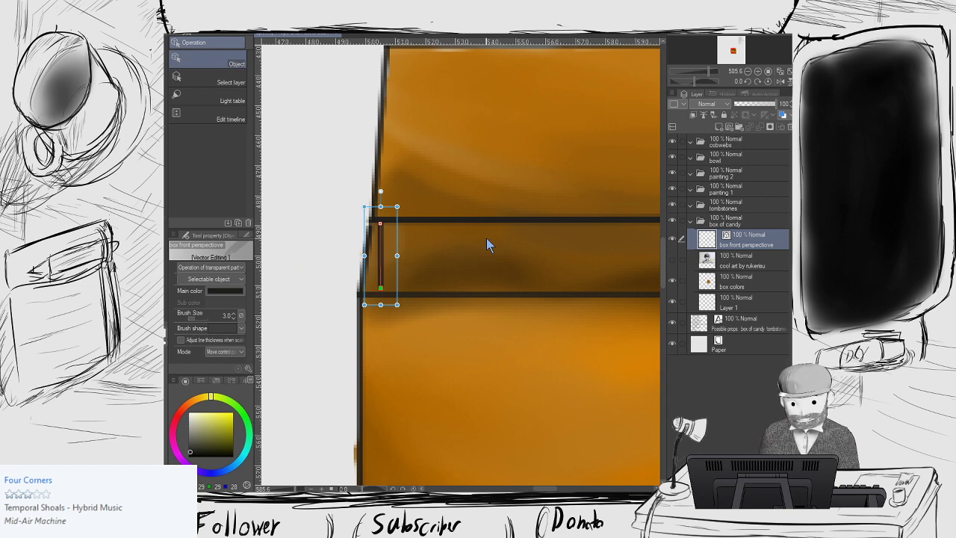
{"action": "key", "text": "Left"}
{"action": "key", "text": "Down"}
{"action": "key", "text": "Right"}
{"action": "key", "text": "Down"}
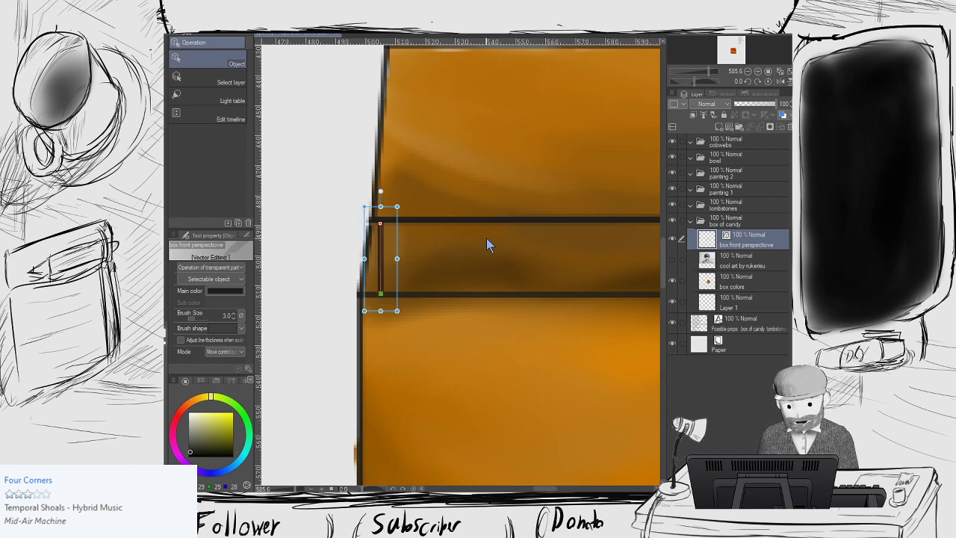
Extend the lower end of the box's short right vertical line down to the front panel's upper edge.
{"action": "scroll", "coordinate": [486, 238], "scroll_direction": "down", "scroll_amount": 3}
{"action": "left_click_drag", "start_coordinate": [523, 215], "coordinate": [432, 193]}
{"action": "left_click", "coordinate": [495, 221]}
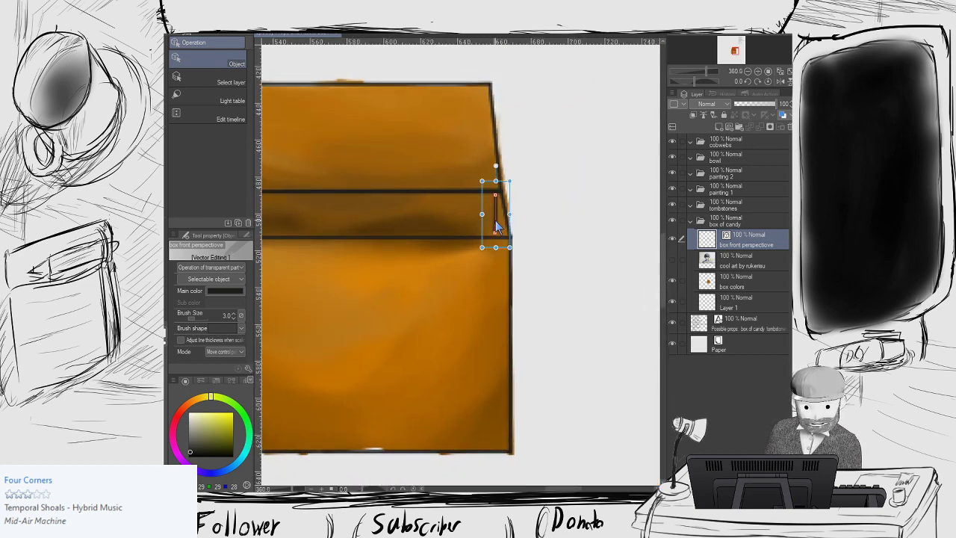
{"action": "key", "text": "Down"}
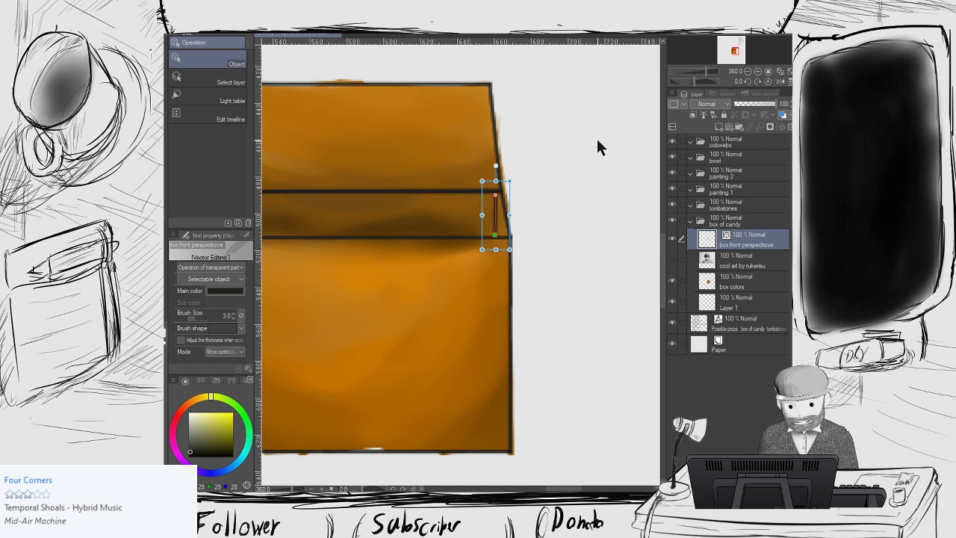
{"action": "key", "text": "Down"}
{"action": "left_click", "coordinate": [599, 138]}
{"action": "scroll", "coordinate": [458, 182], "scroll_direction": "up", "scroll_amount": 5}
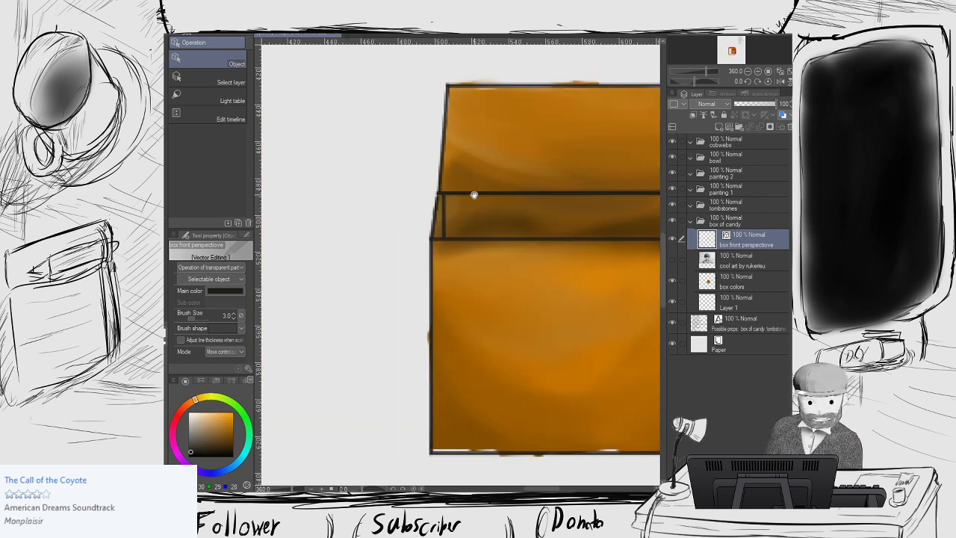
Nudge the short left vertical line slightly outward toward the box's left edge.
{"action": "left_click", "coordinate": [443, 206]}
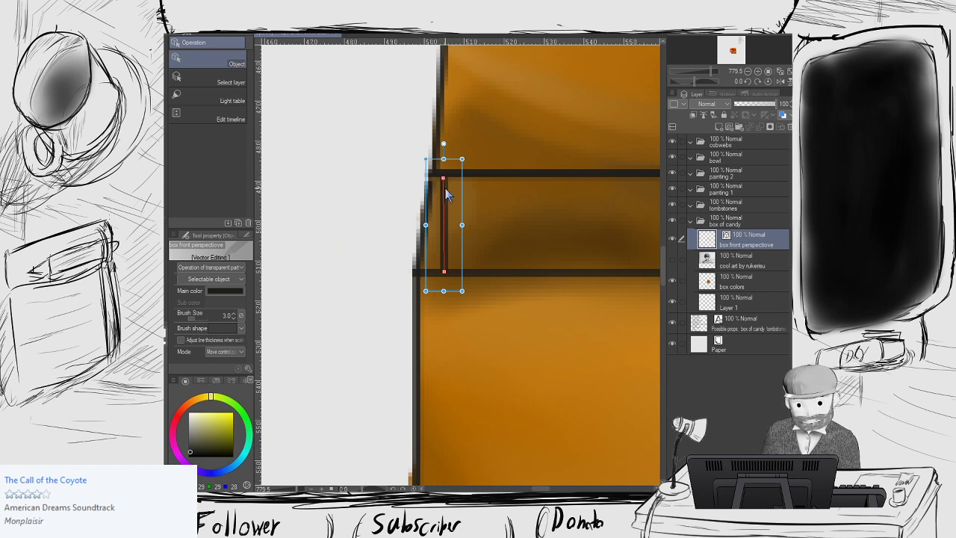
{"action": "key", "text": "Left"}
{"action": "key", "text": "Left"}
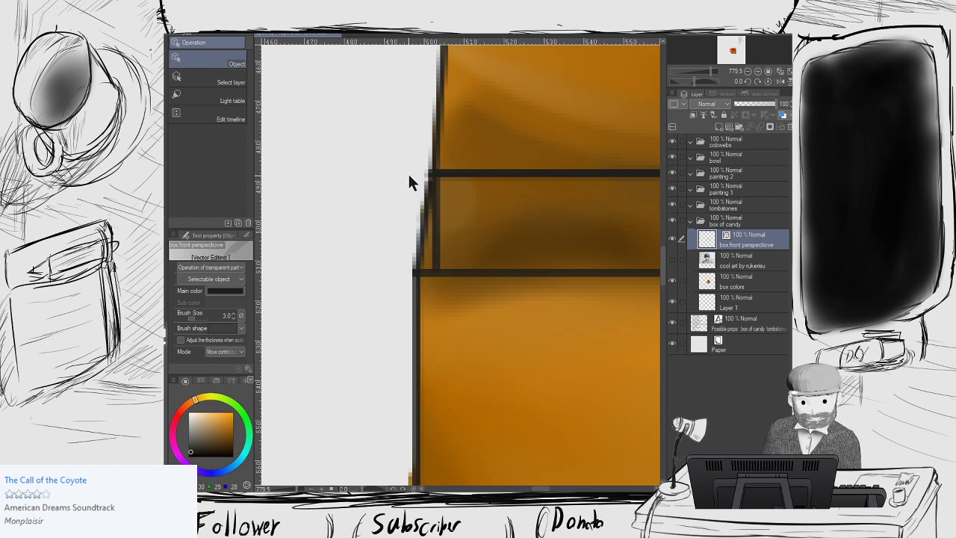
Move the left endpoint of the upper horizontal fold line slightly down and inward at the box's corner.
{"action": "left_click", "coordinate": [430, 175]}
{"action": "key", "text": "Down"}
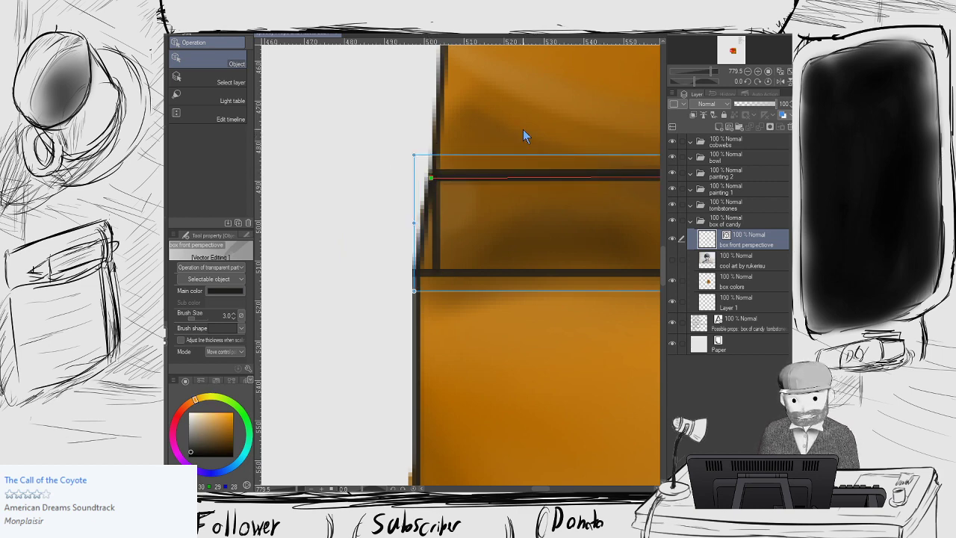
{"action": "key", "text": "Right"}
{"action": "left_click", "coordinate": [382, 182]}
{"action": "scroll", "coordinate": [374, 176], "scroll_direction": "down", "scroll_amount": 3}
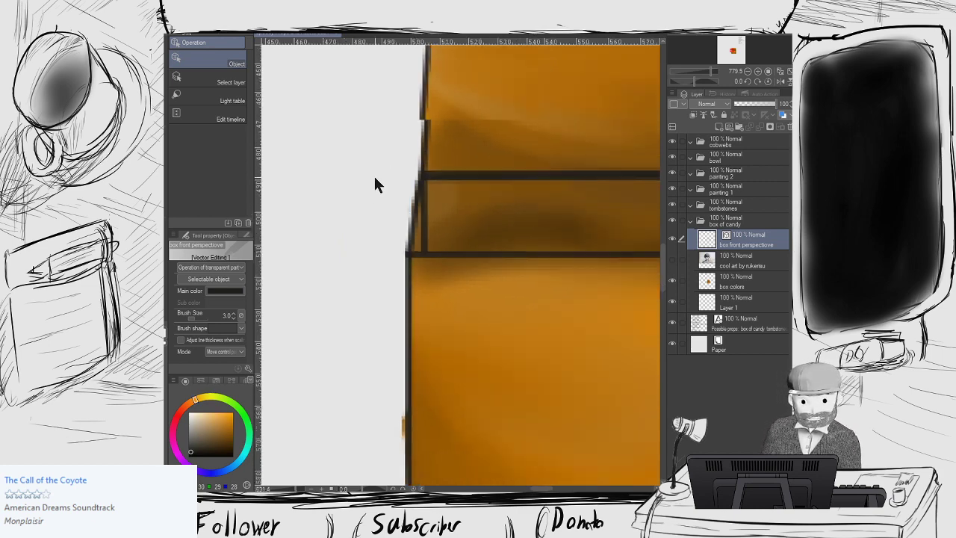
Nudge the short right vertical line slightly outward toward the box's right edge.
{"action": "left_click_drag", "start_coordinate": [492, 149], "coordinate": [214, 126]}
{"action": "left_click", "coordinate": [499, 159]}
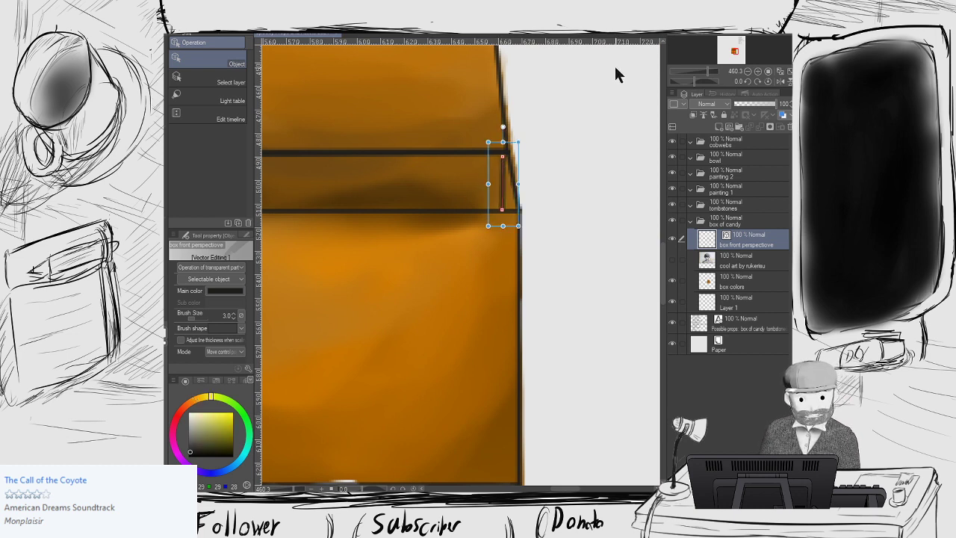
{"action": "scroll", "coordinate": [553, 120], "scroll_direction": "down", "scroll_amount": 4}
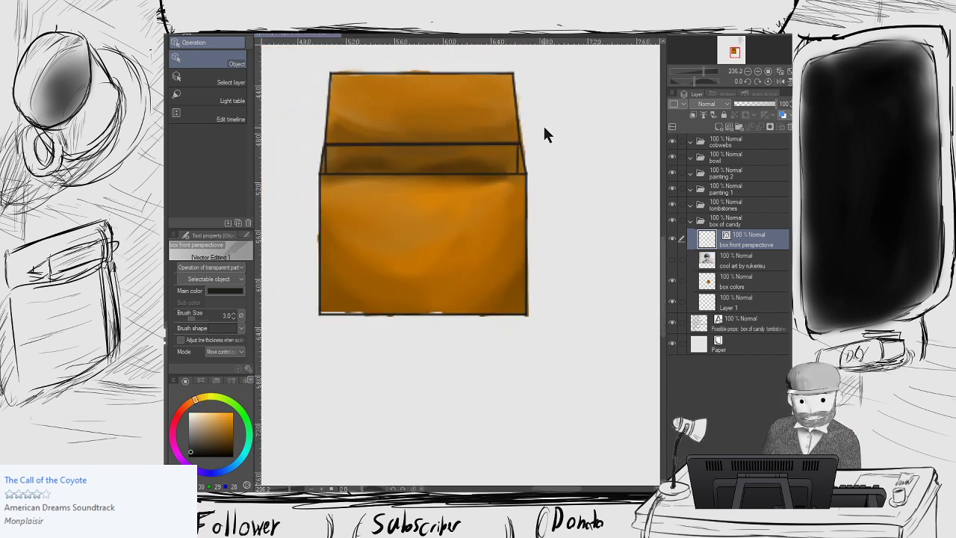
Make the box colors layer active and ready the Hard eraser.
{"action": "key", "text": "e"}
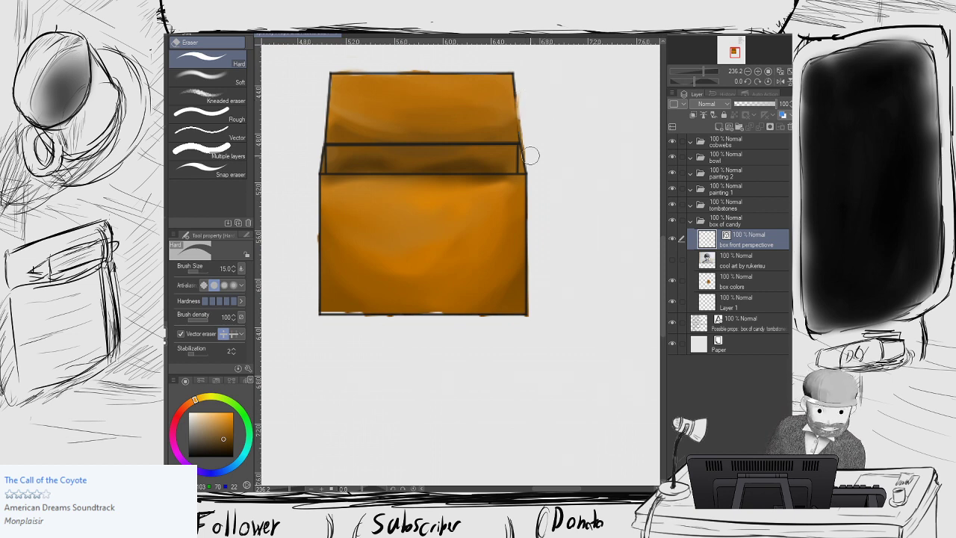
{"action": "key", "text": "o"}
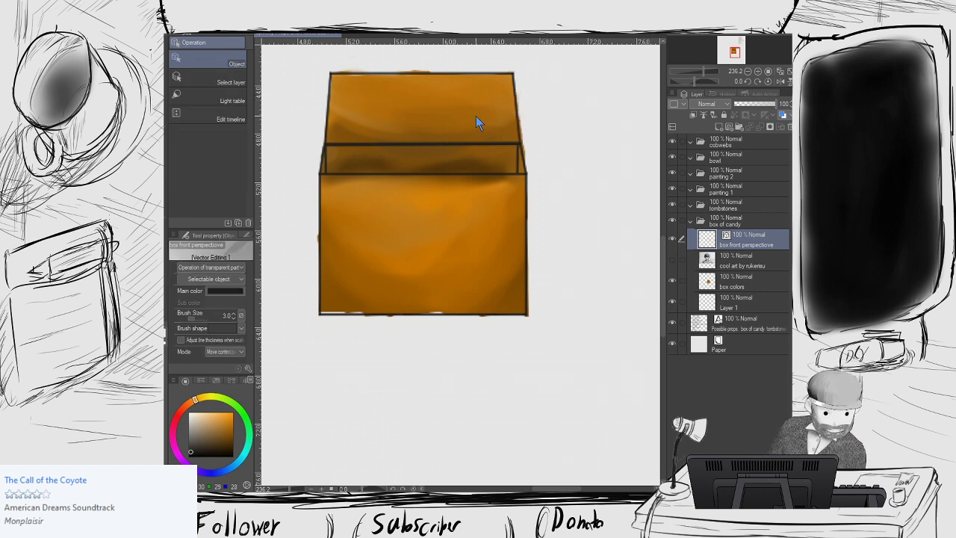
{"action": "left_click", "coordinate": [476, 115]}
{"action": "key", "text": "e"}
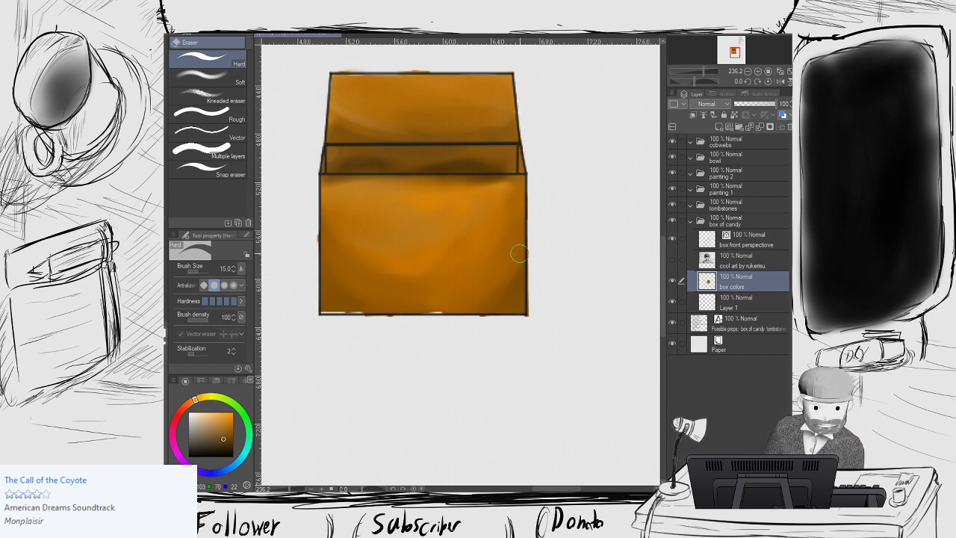
Try selecting the area around the box with Auto select referring to all layers, and raise the color margin to 15.
{"action": "key", "text": "w"}
{"action": "left_click", "coordinate": [475, 363]}
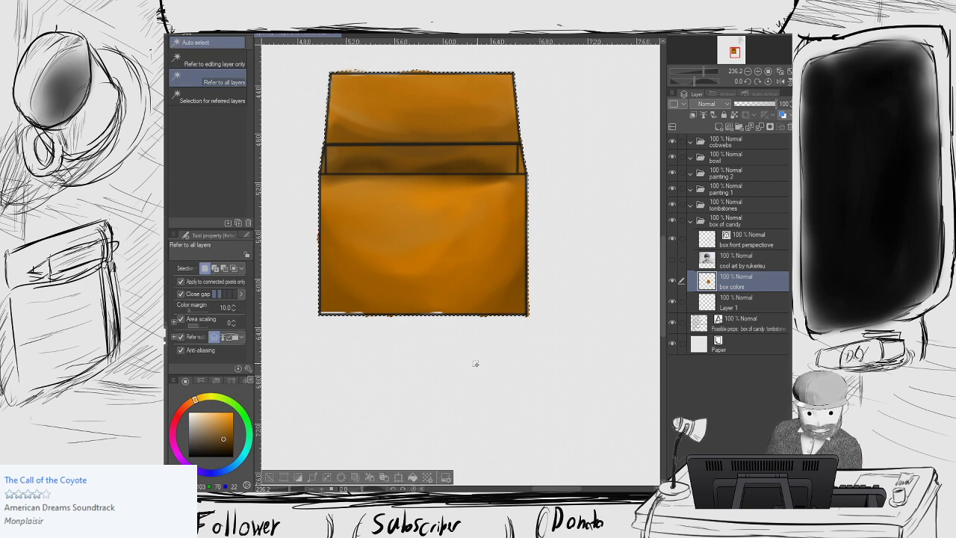
{"action": "left_click", "coordinate": [234, 306]}
{"action": "left_click", "coordinate": [234, 306]}
{"action": "left_click", "coordinate": [234, 305]}
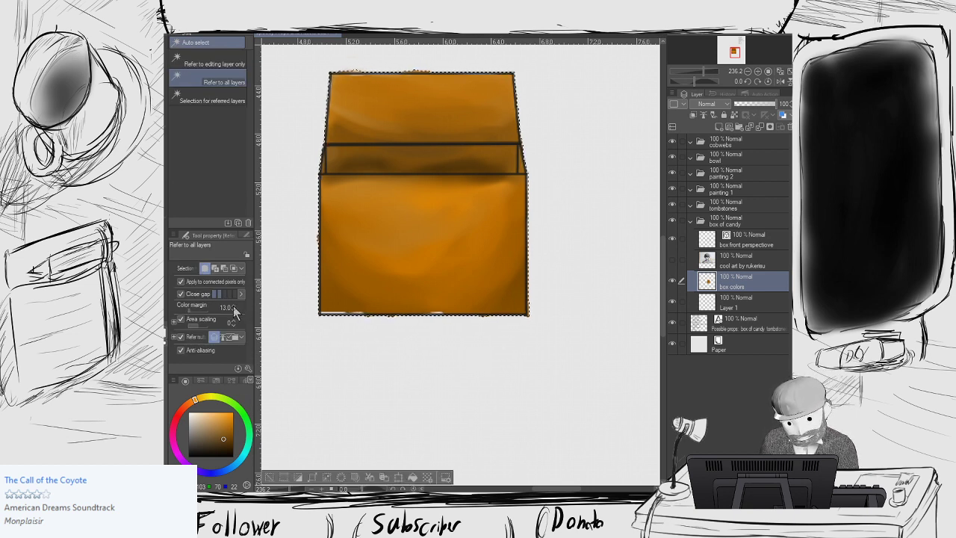
{"action": "left_click", "coordinate": [234, 305]}
{"action": "left_click", "coordinate": [233, 306]}
{"action": "key", "text": "ctrl+d"}
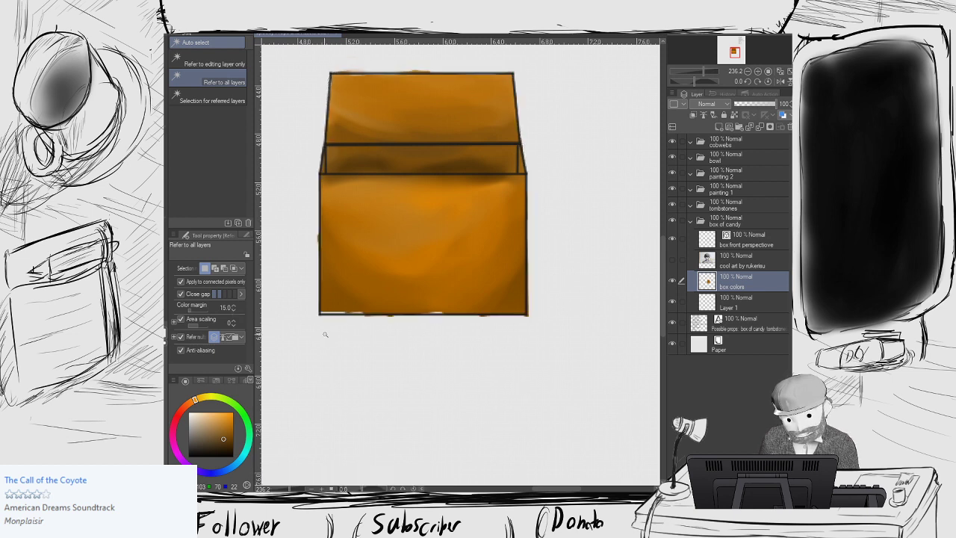
Erase the stray orange paint outside the box's lower and right edges with the Hard eraser.
{"action": "left_click_drag", "start_coordinate": [325, 333], "coordinate": [418, 337]}
{"action": "key", "text": "e"}
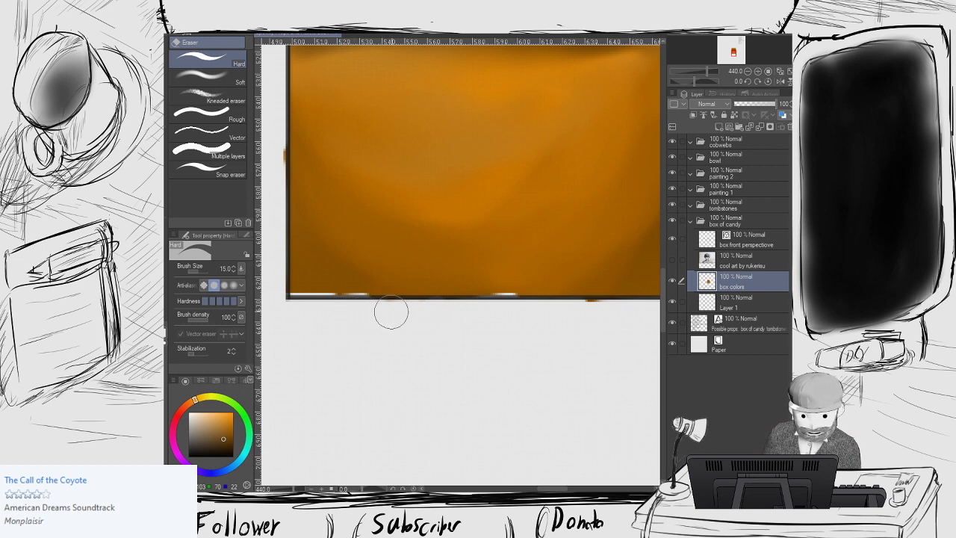
{"action": "left_click_drag", "start_coordinate": [482, 254], "coordinate": [282, 234]}
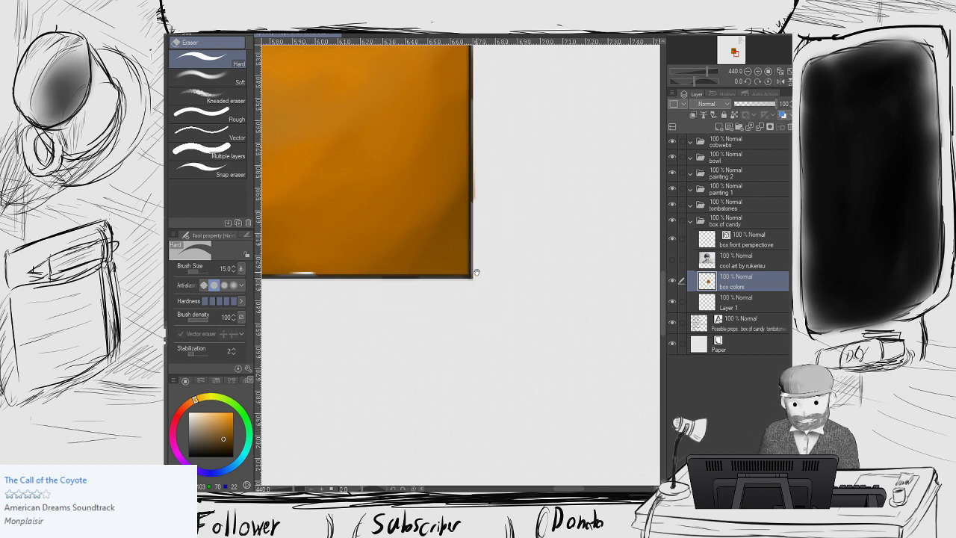
{"action": "left_click_drag", "start_coordinate": [474, 271], "coordinate": [471, 358]}
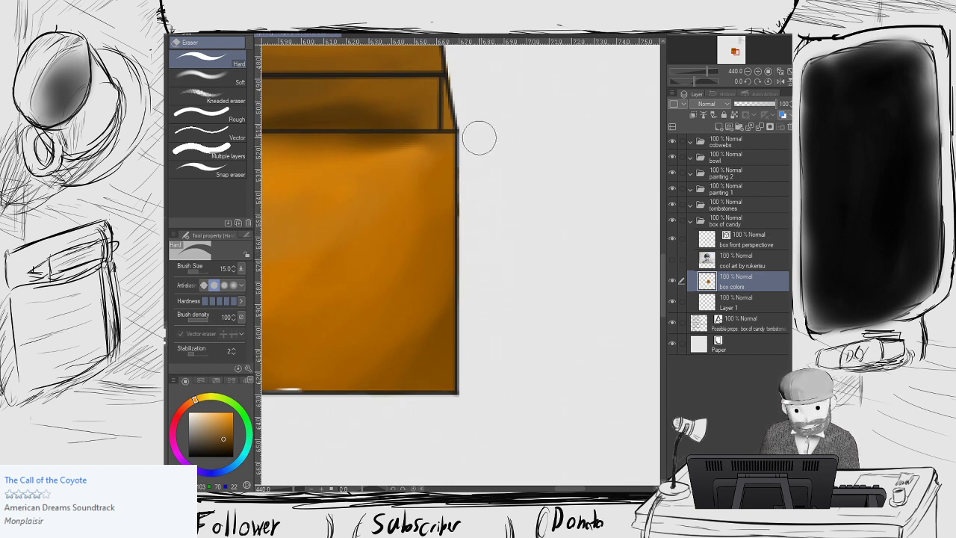
Paint over the white gaps along the inside of the box's lower edge with the Opaque watercolor brush.
{"action": "left_click_drag", "start_coordinate": [448, 218], "coordinate": [555, 123]}
{"action": "key", "text": "b"}
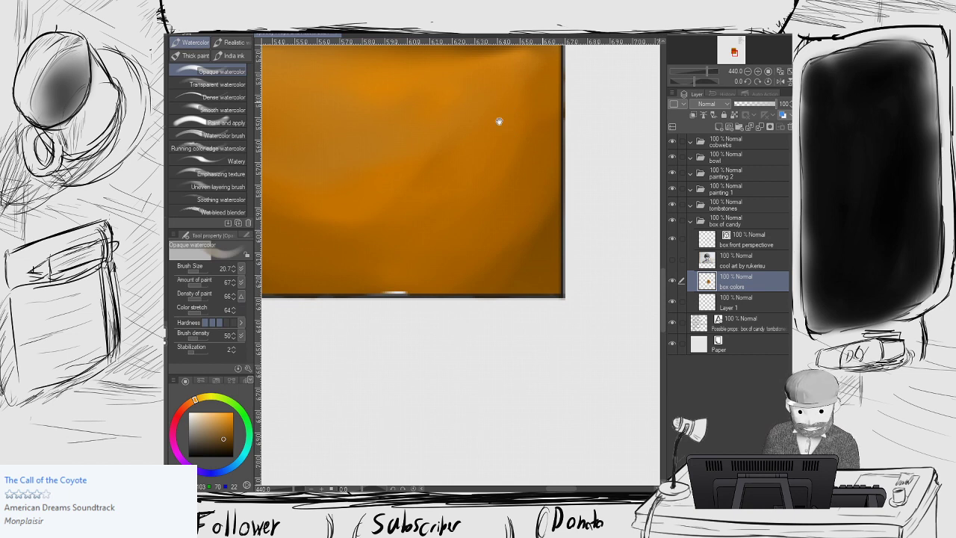
{"action": "mouse_move", "coordinate": [515, 262]}
{"action": "left_mouse_down"}
{"action": "mouse_move", "coordinate": [544, 244]}
{"action": "mouse_move", "coordinate": [415, 236]}
{"action": "mouse_move", "coordinate": [343, 246]}
{"action": "mouse_move", "coordinate": [324, 237]}
{"action": "mouse_move", "coordinate": [357, 253]}
{"action": "mouse_move", "coordinate": [336, 245]}
{"action": "mouse_move", "coordinate": [366, 239]}
{"action": "mouse_move", "coordinate": [393, 267]}
{"action": "mouse_move", "coordinate": [370, 258]}
{"action": "left_mouse_up"}
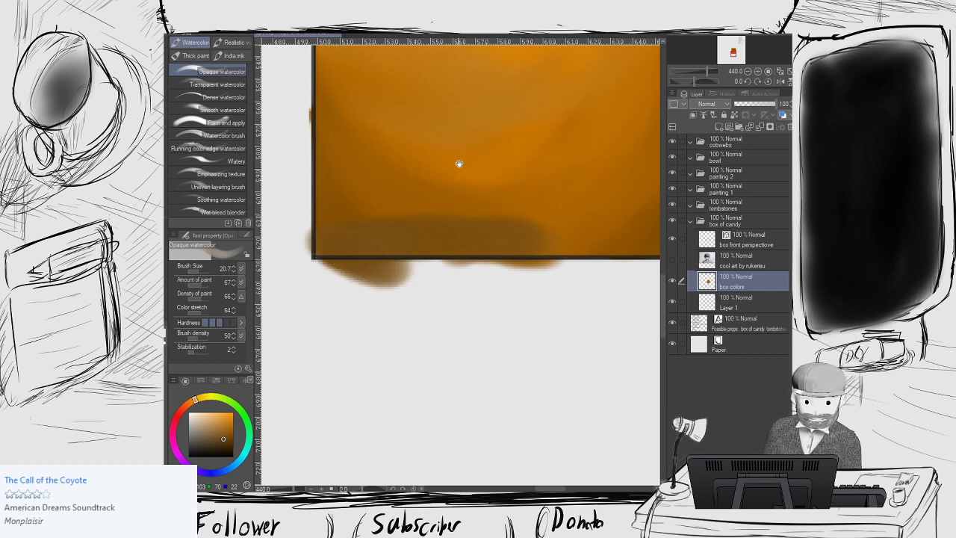
{"action": "left_click_drag", "start_coordinate": [459, 164], "coordinate": [335, 190]}
{"action": "mouse_move", "coordinate": [433, 274]}
{"action": "left_mouse_down"}
{"action": "mouse_move", "coordinate": [481, 288]}
{"action": "mouse_move", "coordinate": [500, 270]}
{"action": "mouse_move", "coordinate": [503, 279]}
{"action": "mouse_move", "coordinate": [379, 278]}
{"action": "mouse_move", "coordinate": [464, 264]}
{"action": "left_mouse_up"}
Rotate the canvas and extend the darker shading along the front panel's lower edge with the Opaque watercolor brush.
{"action": "key", "text": "r"}
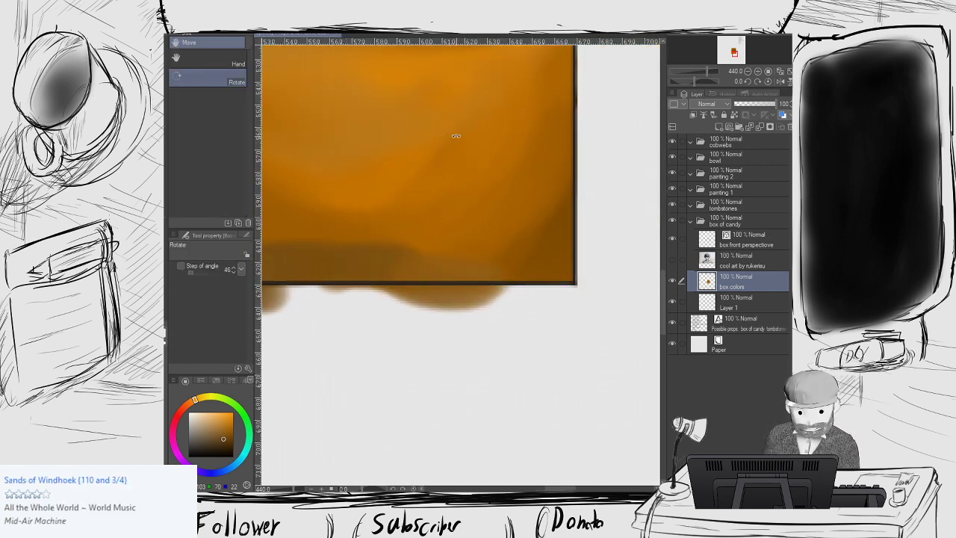
{"action": "mouse_move", "coordinate": [411, 128]}
{"action": "left_mouse_down"}
{"action": "mouse_move", "coordinate": [407, 112]}
{"action": "mouse_move", "coordinate": [427, 103]}
{"action": "left_mouse_up"}
{"action": "key", "text": "b"}
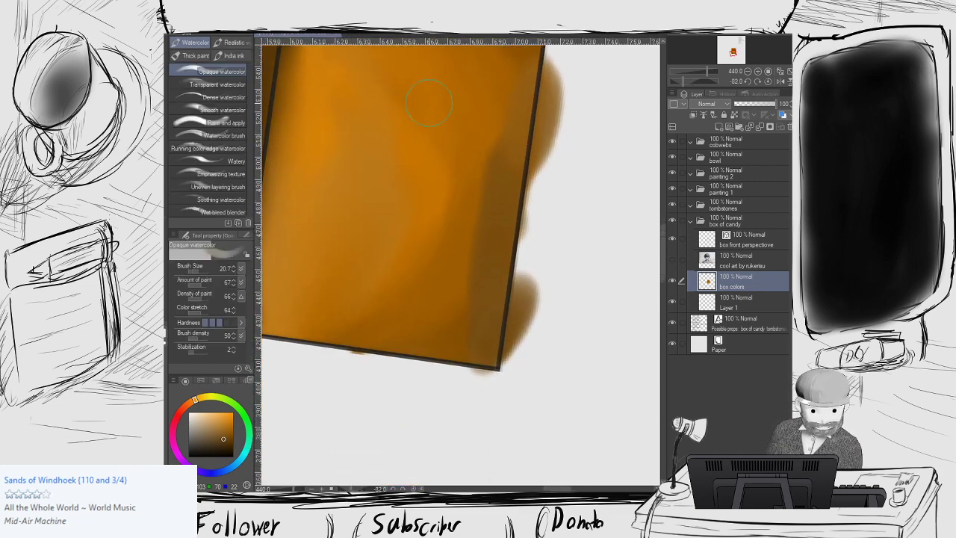
{"action": "left_click_drag", "start_coordinate": [501, 72], "coordinate": [474, 237]}
{"action": "left_click_drag", "start_coordinate": [495, 106], "coordinate": [448, 301]}
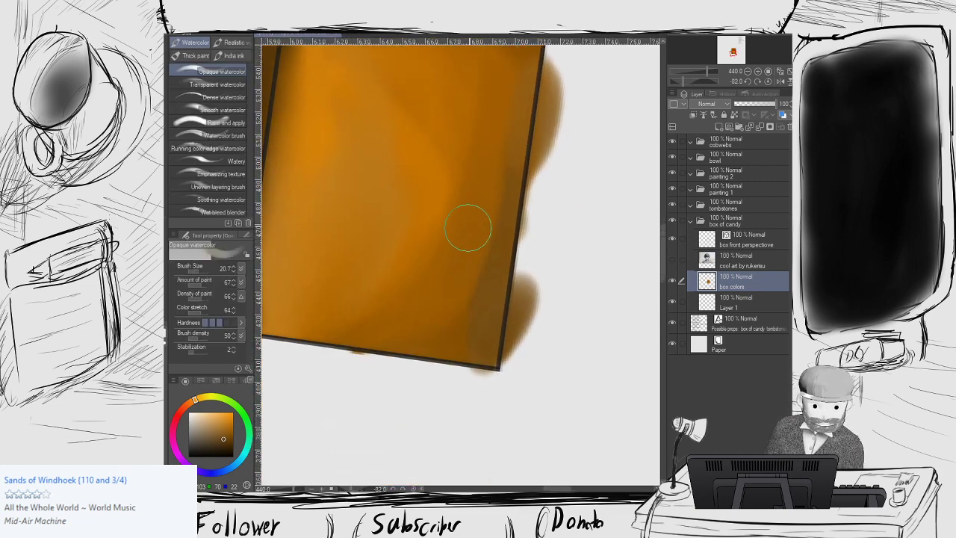
Erase the brown paint spilling beyond the box's lower edge with the Hard eraser.
{"action": "scroll", "coordinate": [483, 194], "scroll_direction": "down", "scroll_amount": 1}
{"action": "scroll", "coordinate": [483, 193], "scroll_direction": "down", "scroll_amount": 5}
{"action": "key", "text": "e"}
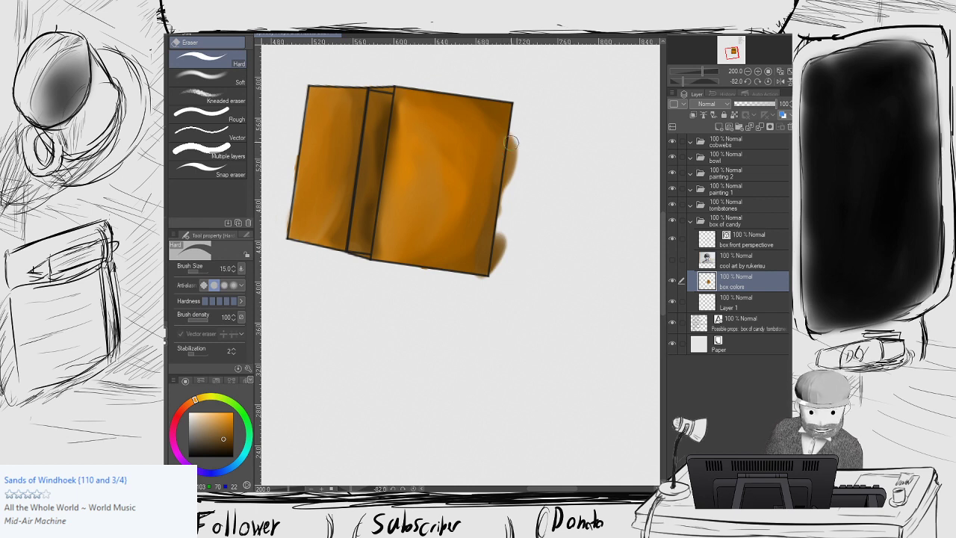
{"action": "mouse_move", "coordinate": [518, 123]}
{"action": "left_mouse_down"}
{"action": "mouse_move", "coordinate": [500, 283]}
{"action": "mouse_move", "coordinate": [505, 220]}
{"action": "left_mouse_up"}
{"action": "mouse_move", "coordinate": [510, 158]}
{"action": "left_mouse_down"}
{"action": "mouse_move", "coordinate": [507, 202]}
{"action": "mouse_move", "coordinate": [510, 181]}
{"action": "left_mouse_up"}
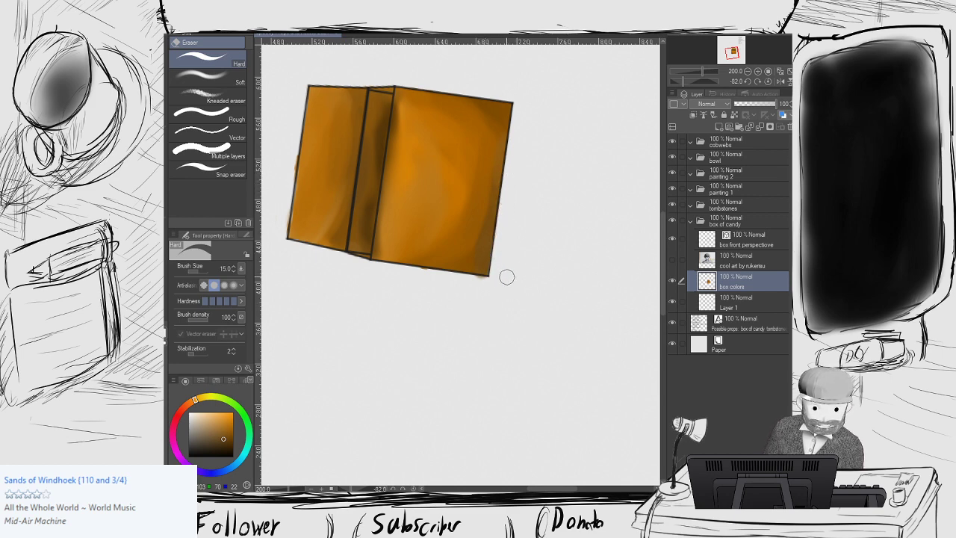
Rotate the canvas and shade the front panel just below its upper edge with the Opaque watercolor brush.
{"action": "key", "text": "r"}
{"action": "mouse_move", "coordinate": [457, 246]}
{"action": "left_mouse_down"}
{"action": "mouse_move", "coordinate": [437, 253]}
{"action": "mouse_move", "coordinate": [525, 202]}
{"action": "mouse_move", "coordinate": [550, 243]}
{"action": "left_mouse_up"}
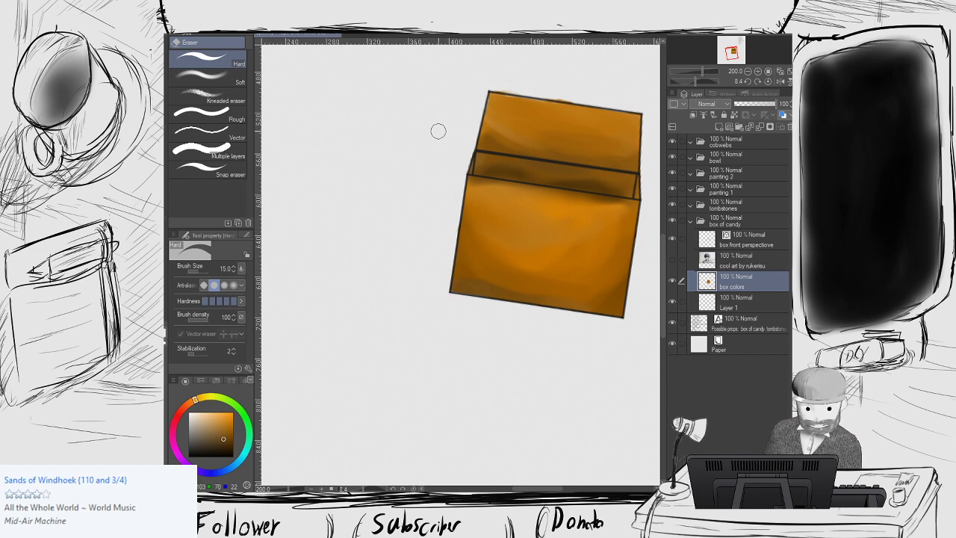
{"action": "key", "text": "r"}
{"action": "mouse_move", "coordinate": [437, 131]}
{"action": "left_mouse_down"}
{"action": "mouse_move", "coordinate": [375, 171]}
{"action": "mouse_move", "coordinate": [376, 316]}
{"action": "mouse_move", "coordinate": [454, 264]}
{"action": "mouse_move", "coordinate": [429, 254]}
{"action": "mouse_move", "coordinate": [448, 273]}
{"action": "mouse_move", "coordinate": [438, 202]}
{"action": "left_mouse_up"}
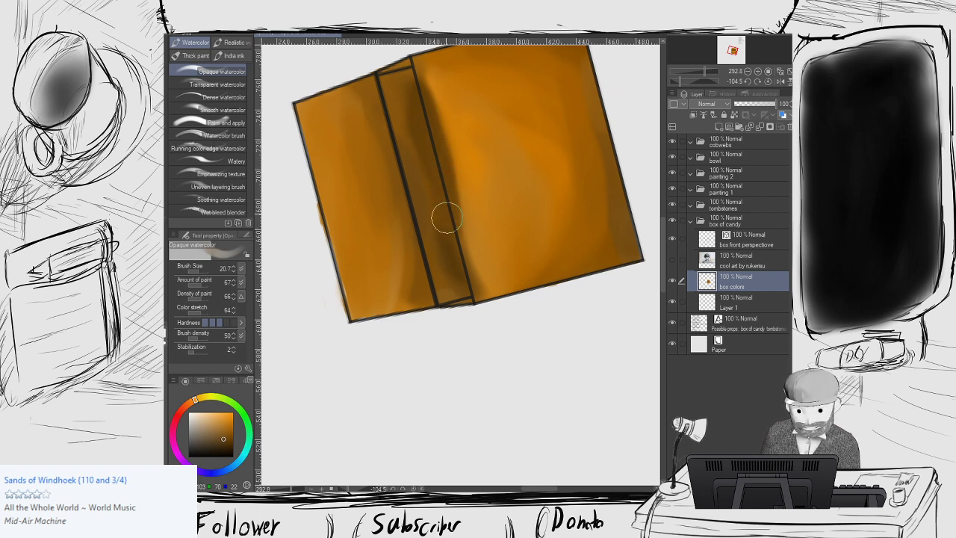
{"action": "mouse_move", "coordinate": [446, 110]}
{"action": "left_mouse_down"}
{"action": "mouse_move", "coordinate": [466, 255]}
{"action": "mouse_move", "coordinate": [461, 111]}
{"action": "mouse_move", "coordinate": [483, 208]}
{"action": "mouse_move", "coordinate": [465, 95]}
{"action": "mouse_move", "coordinate": [476, 215]}
{"action": "left_mouse_up"}
{"action": "mouse_move", "coordinate": [461, 114]}
{"action": "left_mouse_down"}
{"action": "mouse_move", "coordinate": [446, 187]}
{"action": "mouse_move", "coordinate": [451, 215]}
{"action": "left_mouse_up"}
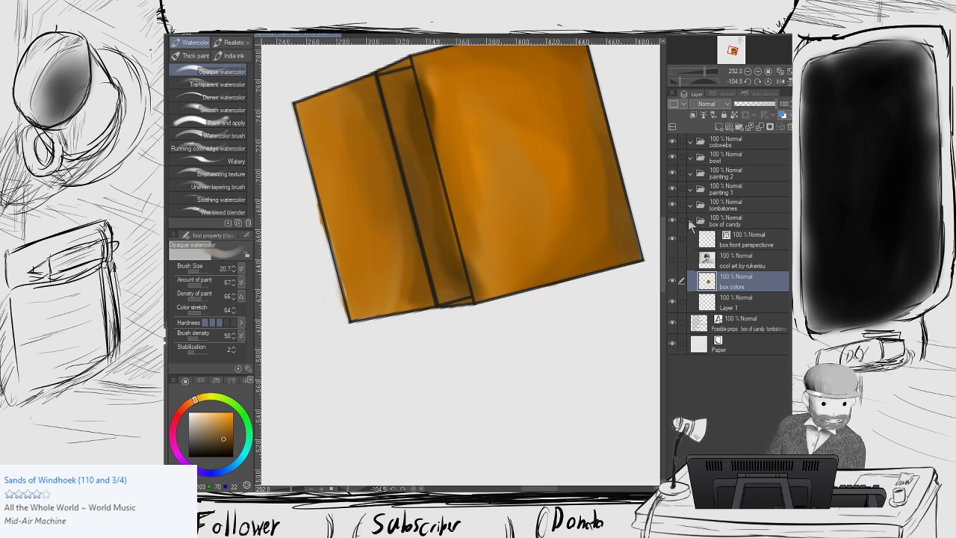
Collapse the box of candy folder and add a new vector layer inside the tombstones folder.
{"action": "left_click", "coordinate": [688, 220]}
{"action": "left_click", "coordinate": [702, 209]}
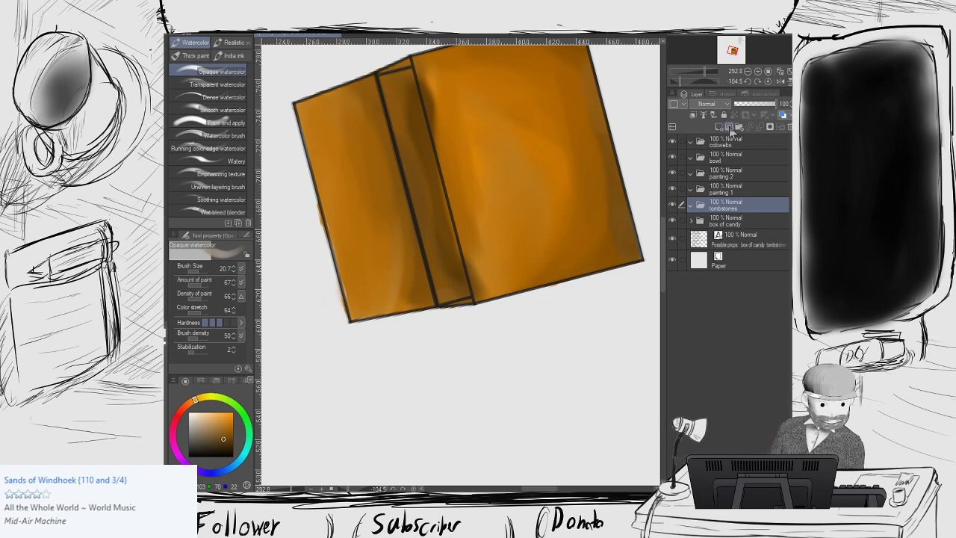
{"action": "left_click", "coordinate": [729, 126]}
Reset the canvas rotation, sample the dark outline color with Obtain display color, and activate the Straight line tool.
{"action": "key", "text": "shift+space"}
{"action": "double_click", "coordinate": [519, 240]}
{"action": "left_click_drag", "start_coordinate": [518, 241], "coordinate": [473, 216]}
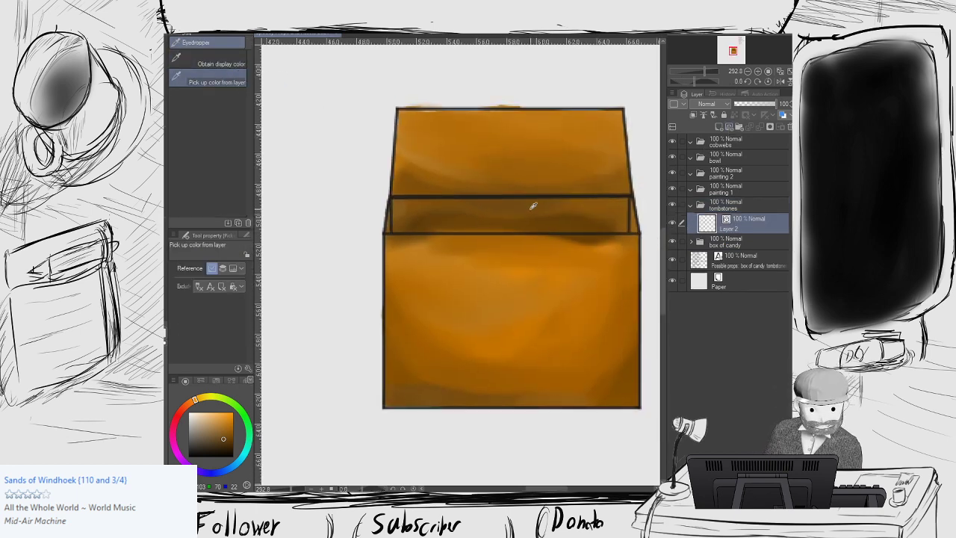
{"action": "left_click", "coordinate": [221, 64]}
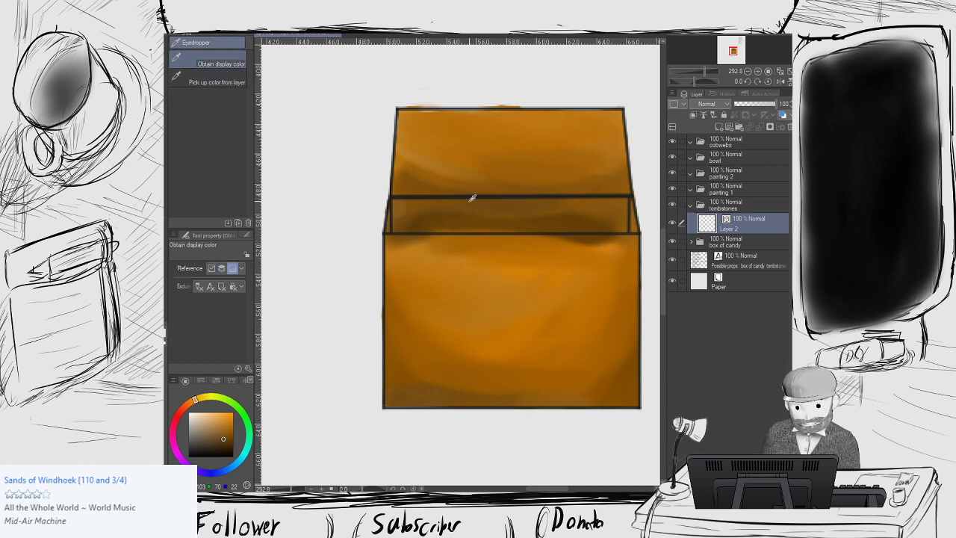
{"action": "scroll", "coordinate": [473, 192], "scroll_direction": "down", "scroll_amount": 3}
{"action": "key", "text": "u"}
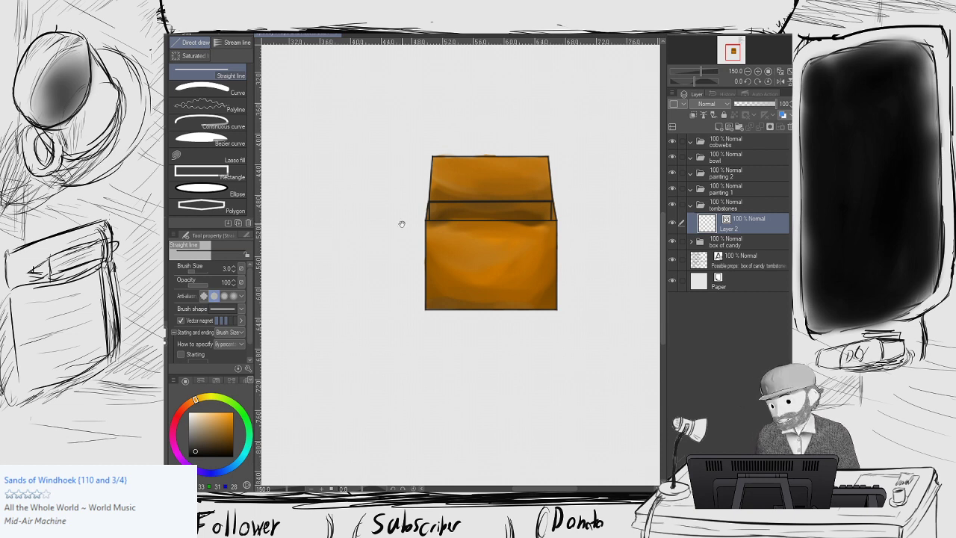
{"action": "left_click_drag", "start_coordinate": [401, 224], "coordinate": [449, 220]}
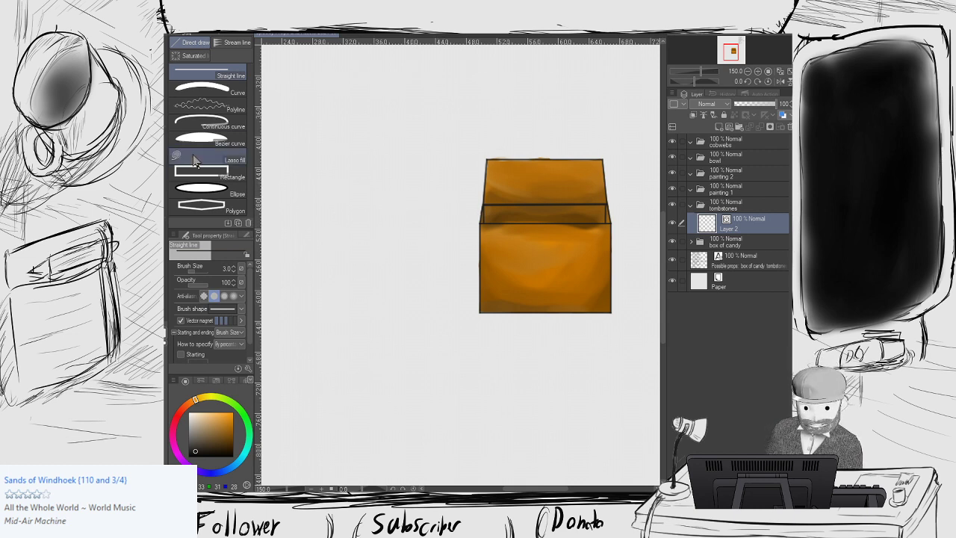
Activate the Continuous curve tool and try a first curve for the tombstone's top edge.
{"action": "left_click", "coordinate": [187, 122]}
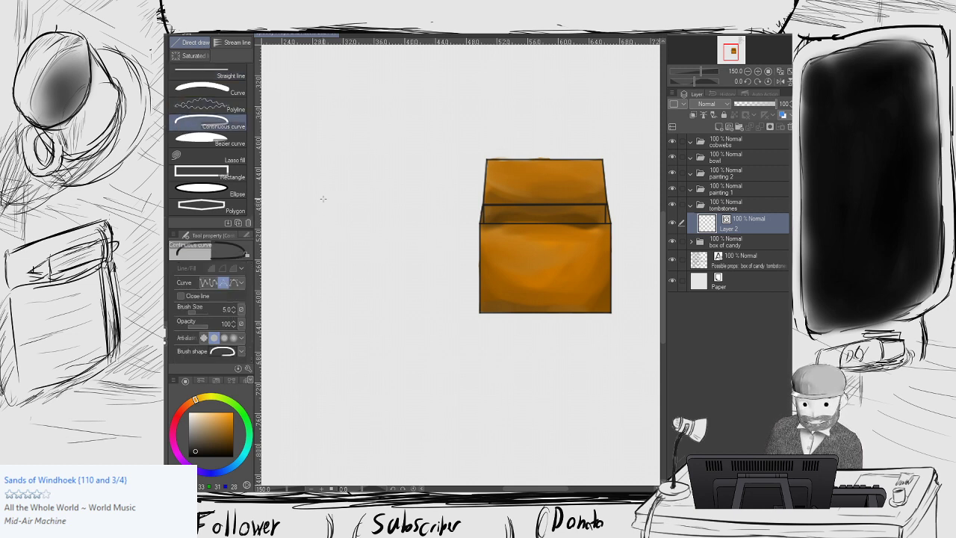
{"action": "left_click", "coordinate": [326, 212]}
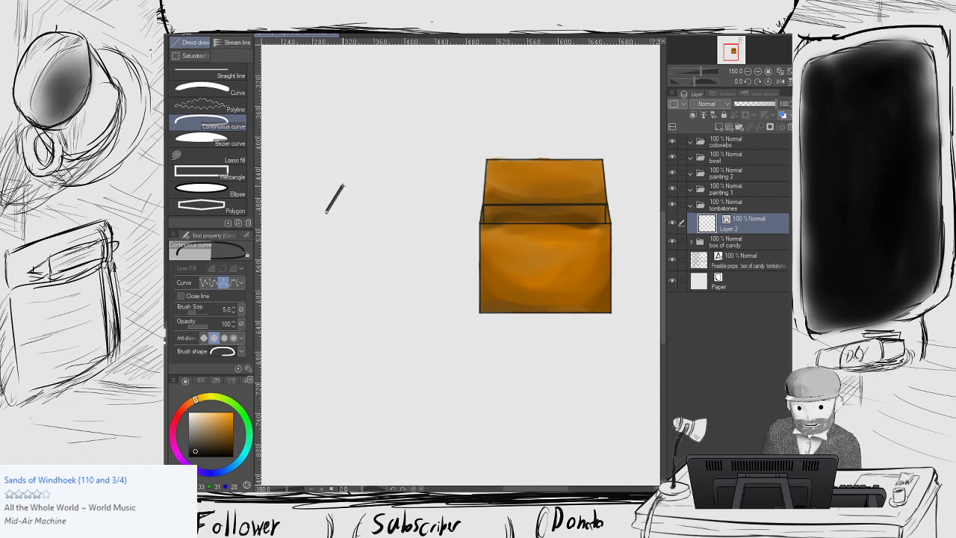
{"action": "left_click", "coordinate": [342, 186]}
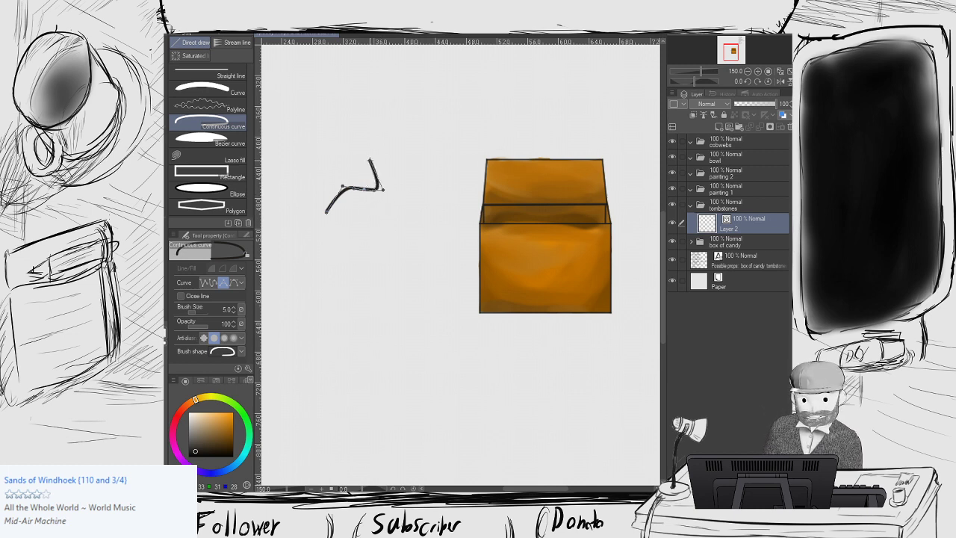
{"action": "key", "text": "Escape"}
{"action": "left_click", "coordinate": [338, 218]}
{"action": "left_click", "coordinate": [352, 188]}
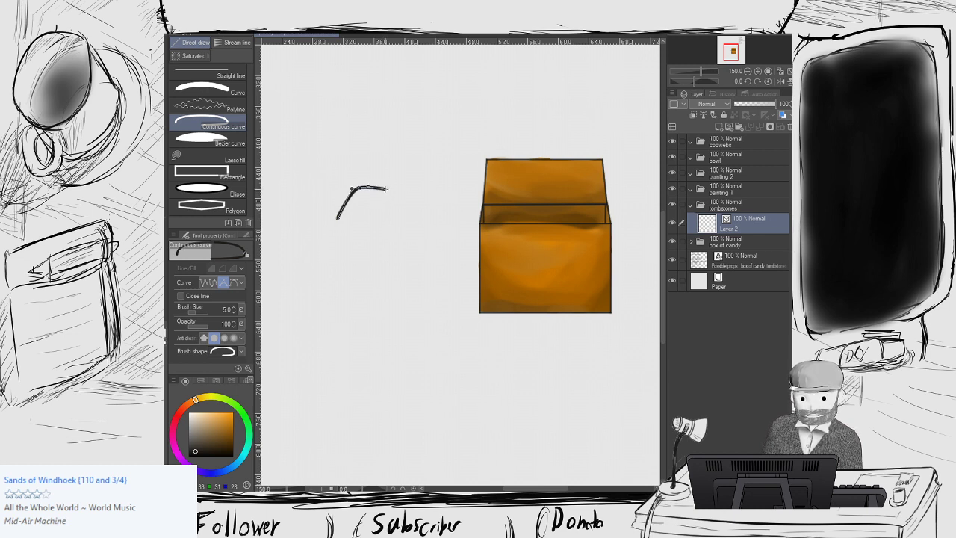
{"action": "left_click", "coordinate": [385, 191]}
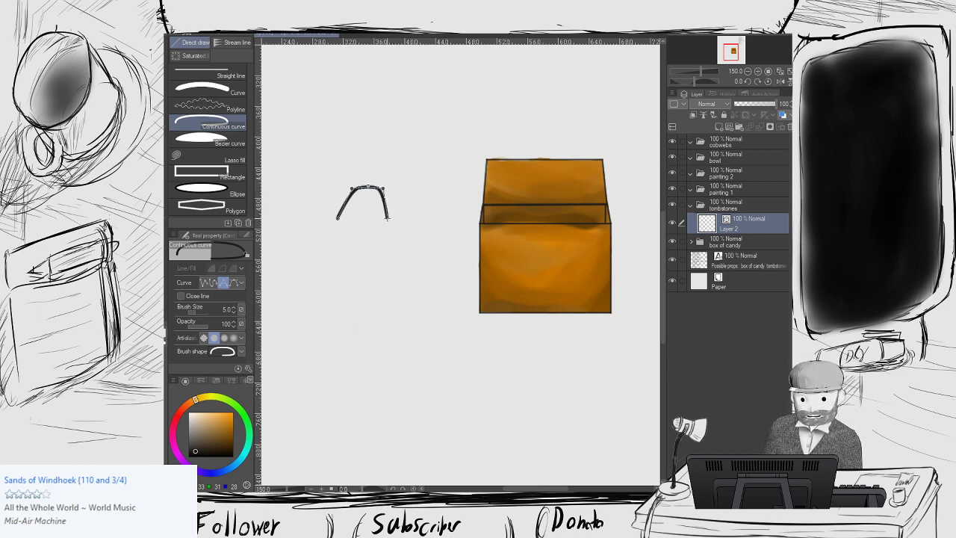
{"action": "left_click", "coordinate": [407, 216]}
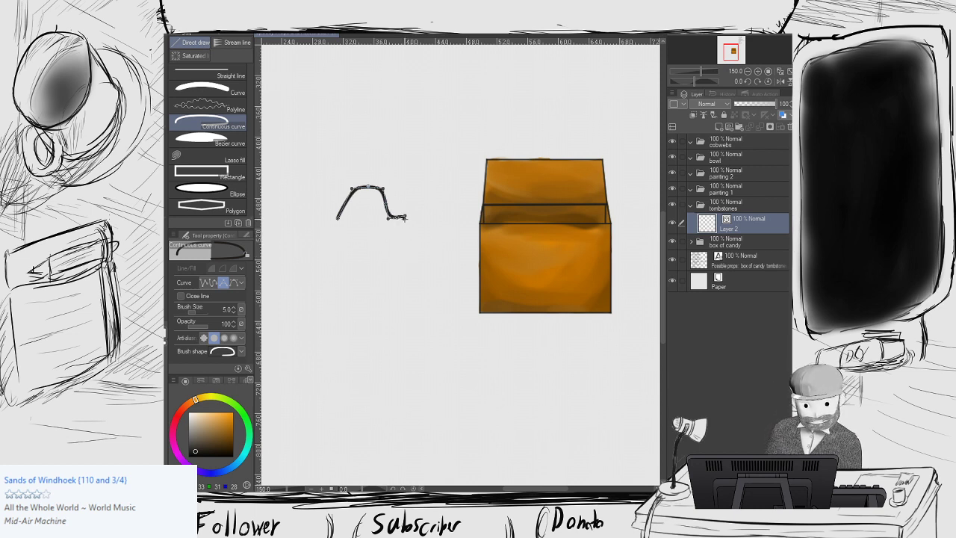
{"action": "key", "text": "Escape"}
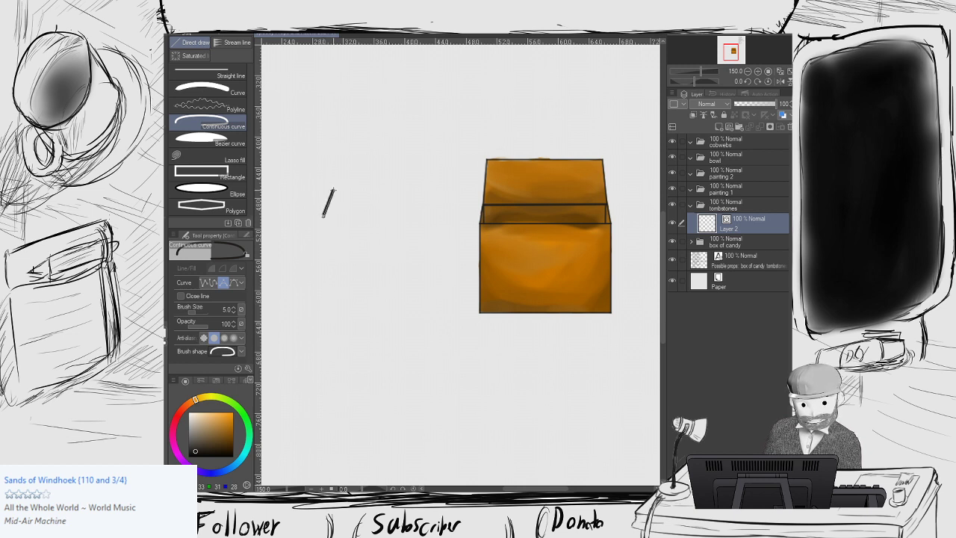
Try an S-shaped curve with a rounded hump for the tombstone's top edge, without a vertical side.
{"action": "left_click", "coordinate": [323, 216]}
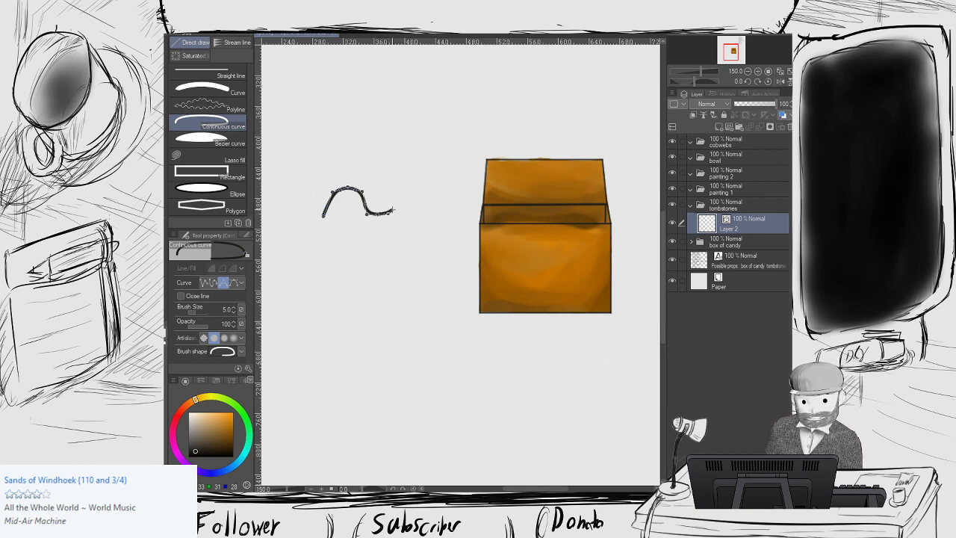
{"action": "left_click", "coordinate": [392, 212]}
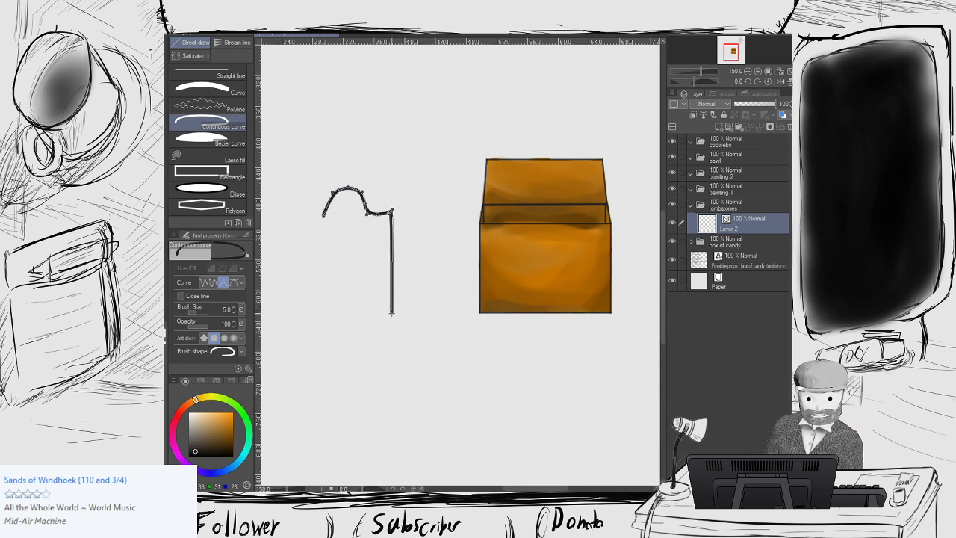
{"action": "left_click", "coordinate": [396, 212]}
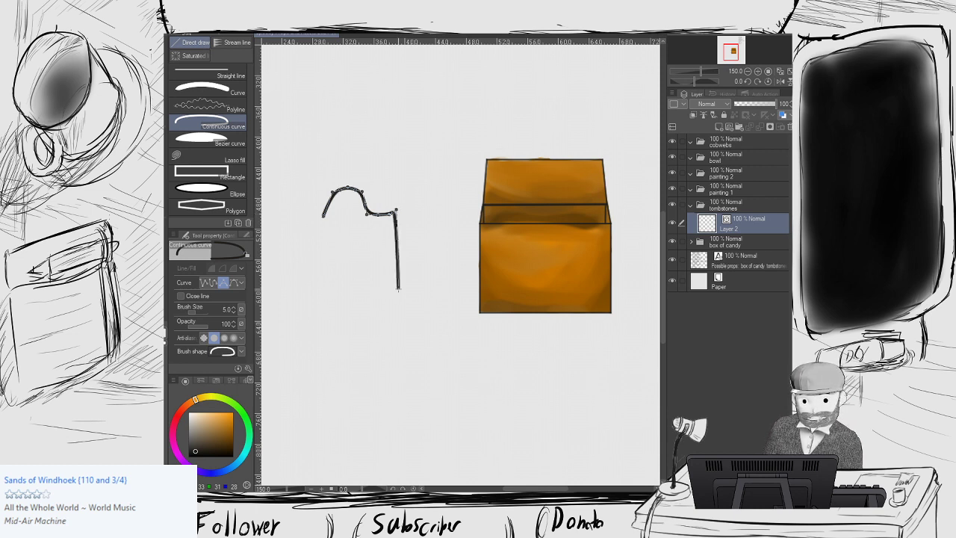
{"action": "key", "text": "Return"}
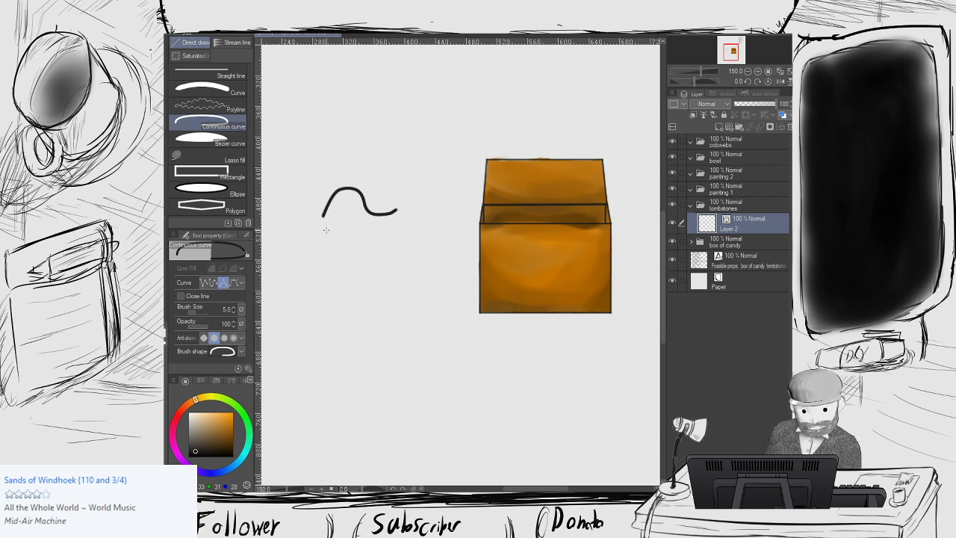
Delete the S-shaped vector curve using the Object tool and return to the Continuous curve tool.
{"action": "scroll", "coordinate": [325, 230], "scroll_direction": "up", "scroll_amount": 1}
{"action": "scroll", "coordinate": [396, 224], "scroll_direction": "up", "scroll_amount": 1}
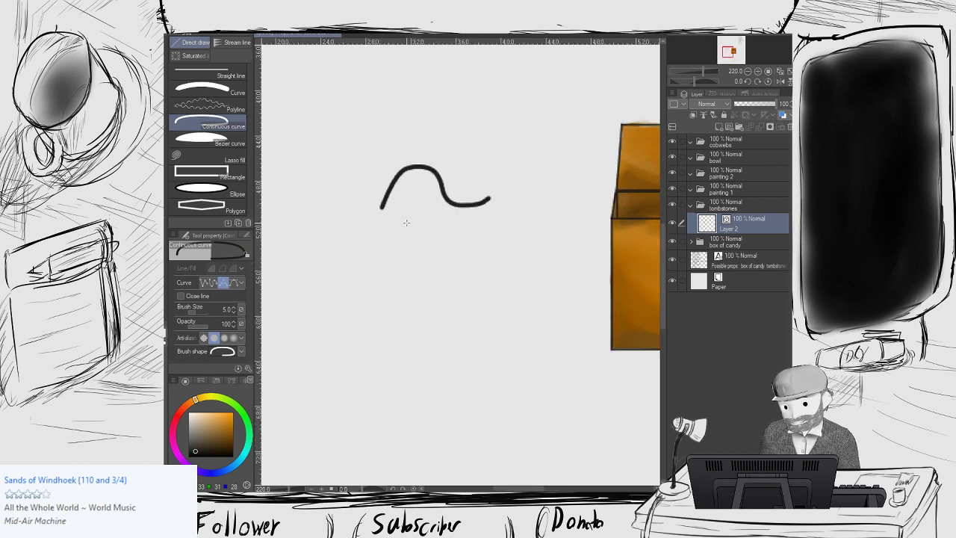
{"action": "key", "text": "o"}
{"action": "left_click", "coordinate": [381, 207]}
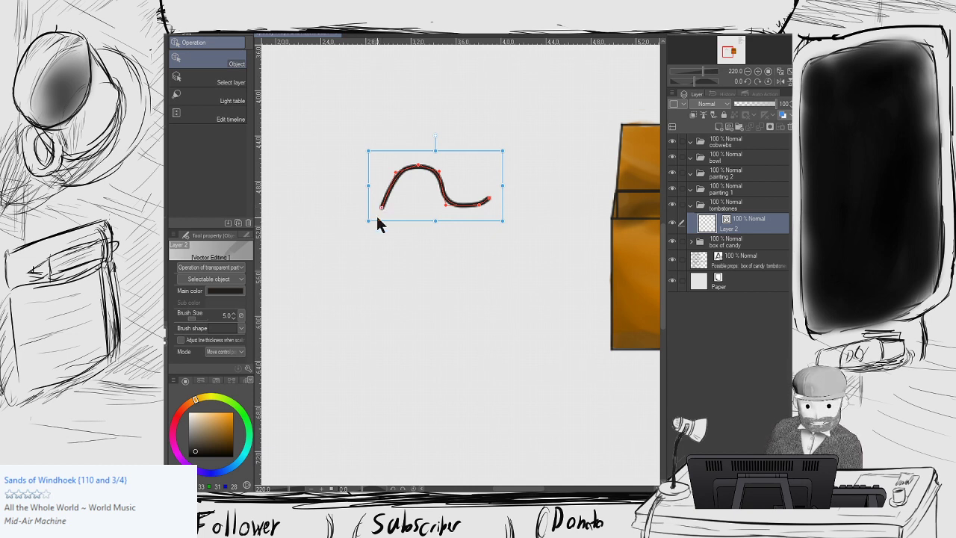
{"action": "key", "text": "Delete"}
{"action": "key", "text": "u"}
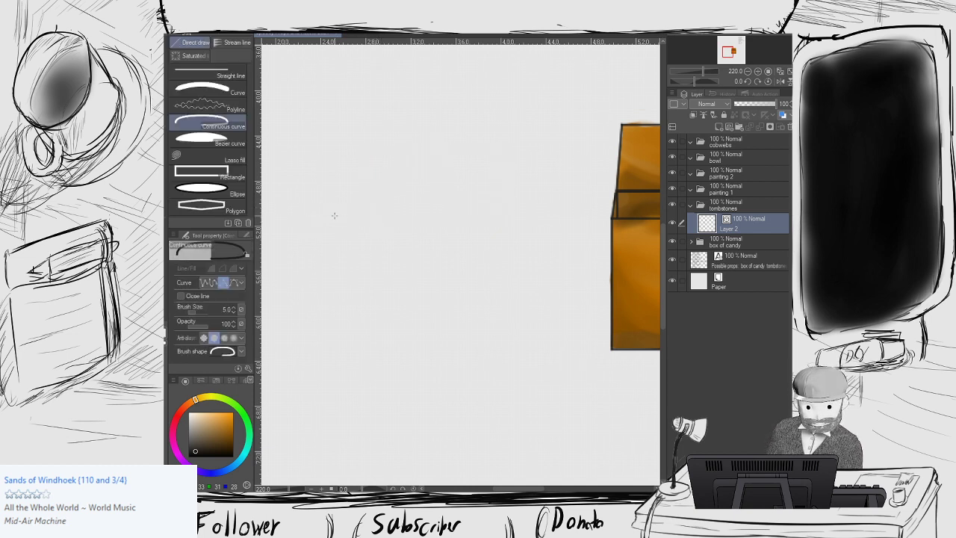
Abandon the started curve and set the Continuous curve brush size to 4.0.
{"action": "left_click_drag", "start_coordinate": [336, 227], "coordinate": [346, 188]}
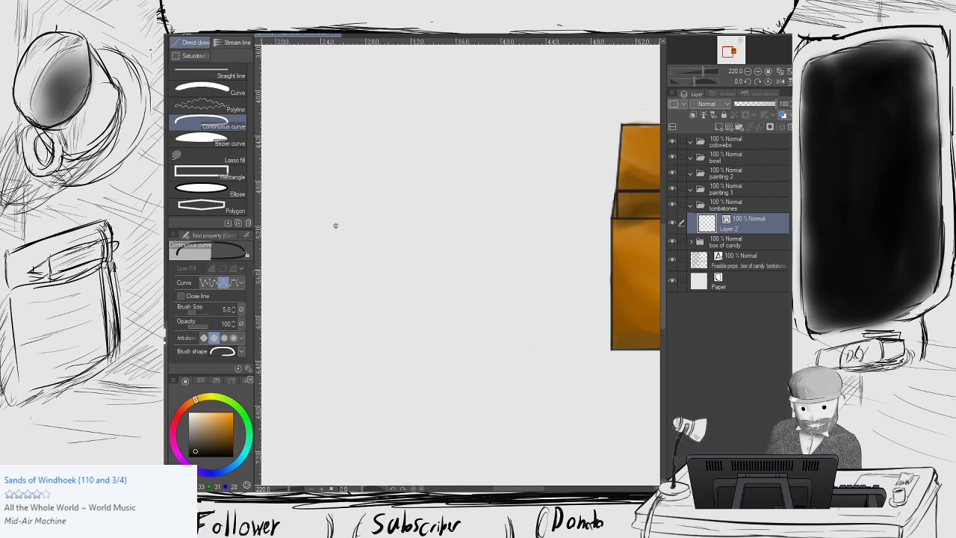
{"action": "left_click", "coordinate": [234, 311]}
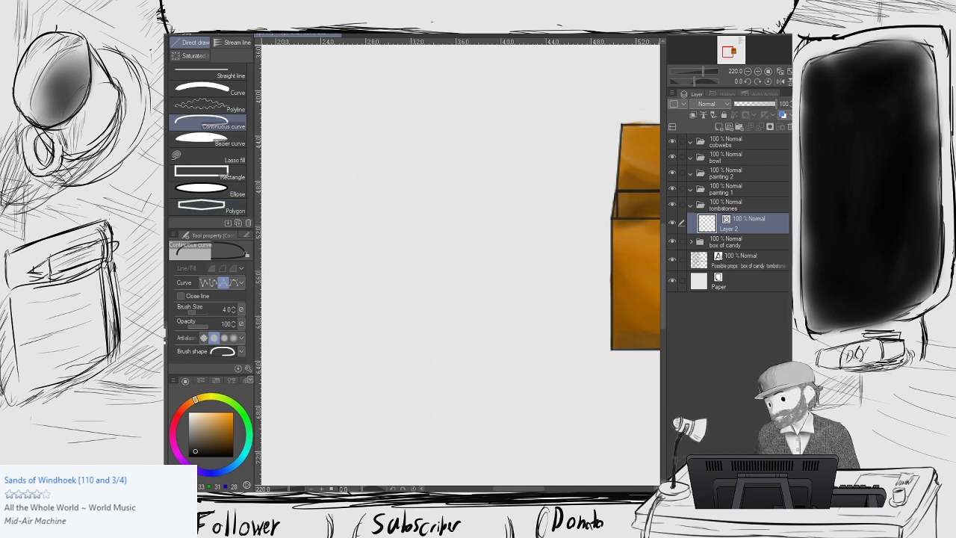
{"action": "left_click", "coordinate": [361, 201]}
{"action": "left_click", "coordinate": [371, 173]}
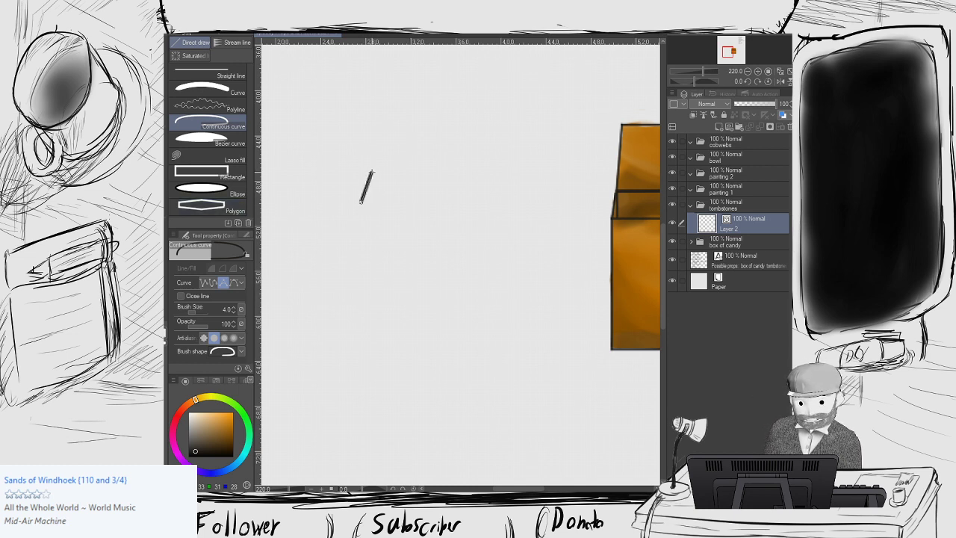
{"action": "left_click", "coordinate": [390, 161]}
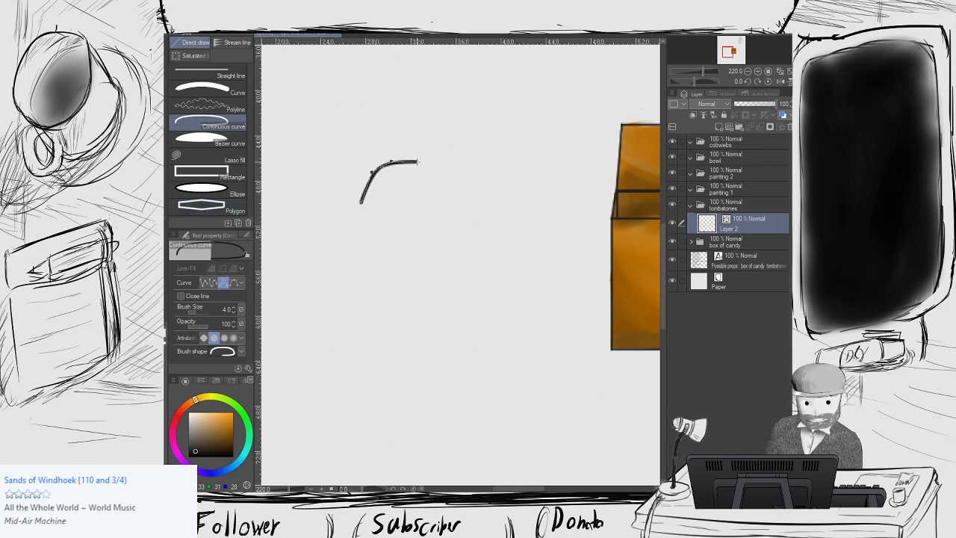
{"action": "left_click", "coordinate": [417, 162]}
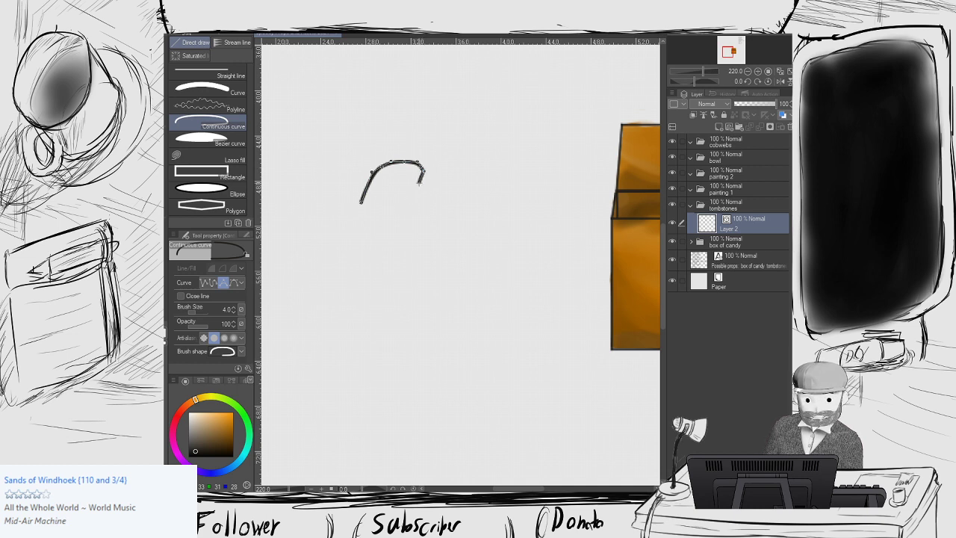
{"action": "key", "text": "Escape"}
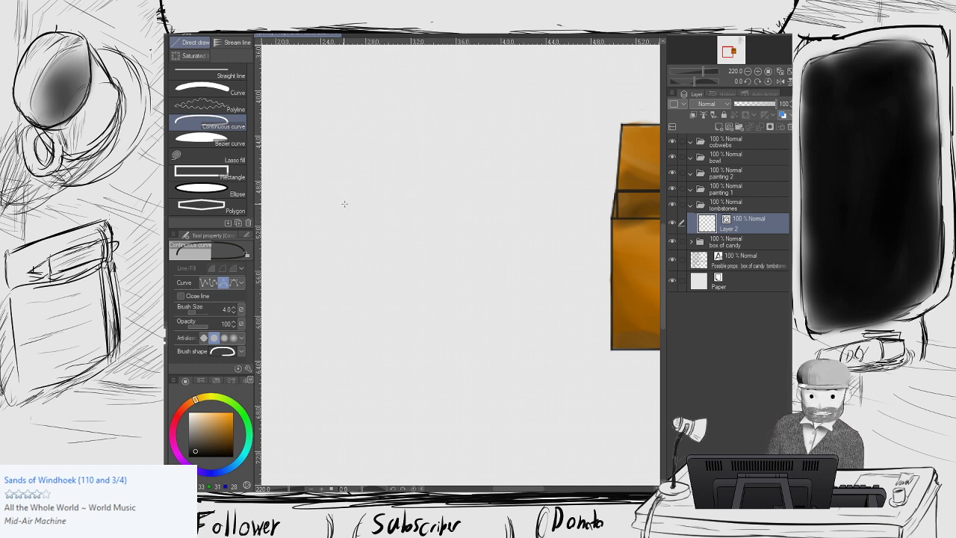
Try a wavy top edge for the tombstone starting at the central hump, and undo it.
{"action": "left_click", "coordinate": [344, 203]}
{"action": "left_click", "coordinate": [359, 180]}
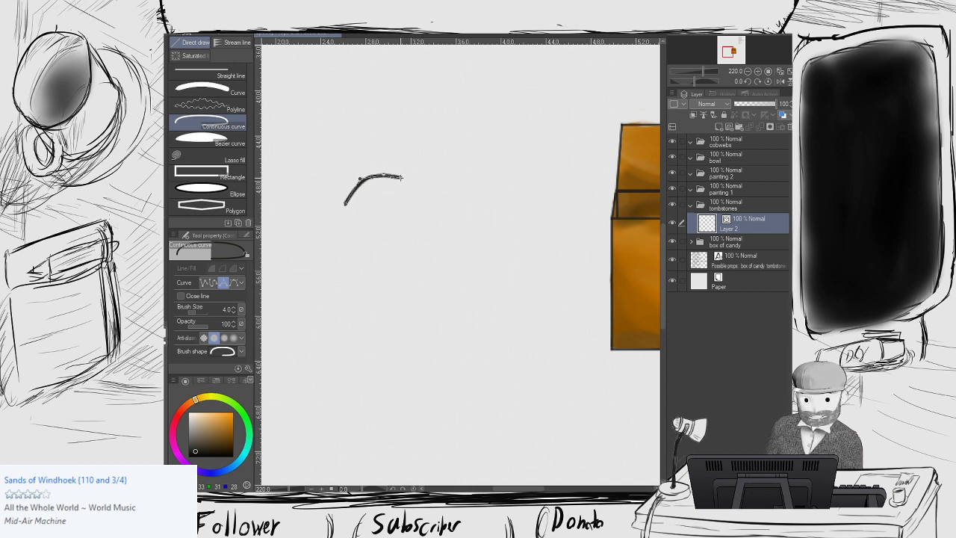
{"action": "left_click", "coordinate": [401, 177]}
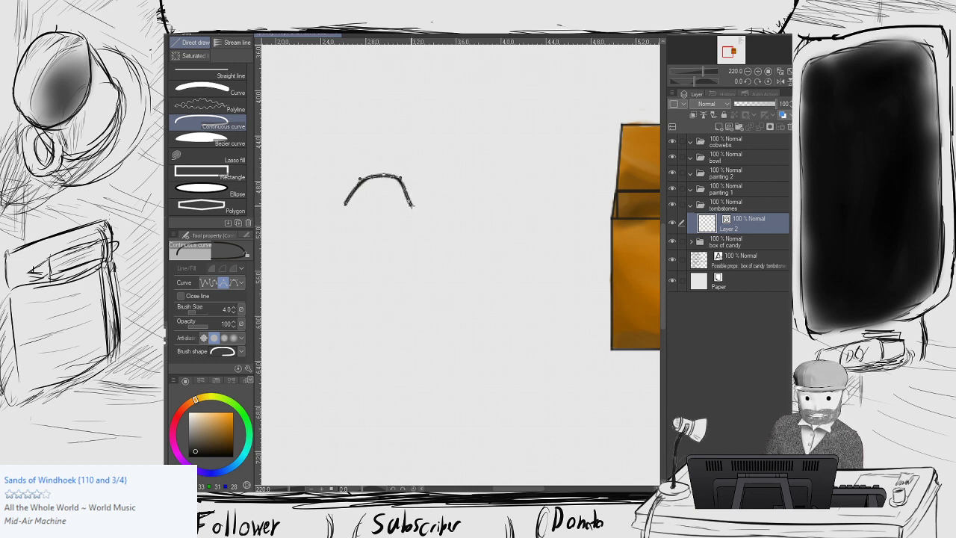
{"action": "left_click", "coordinate": [409, 201]}
{"action": "left_click", "coordinate": [432, 204]}
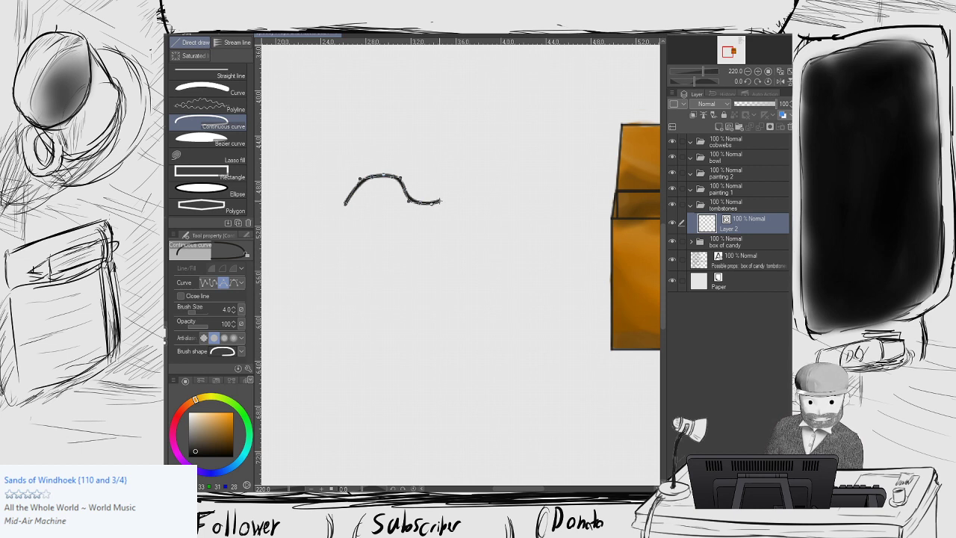
{"action": "key", "text": "Return"}
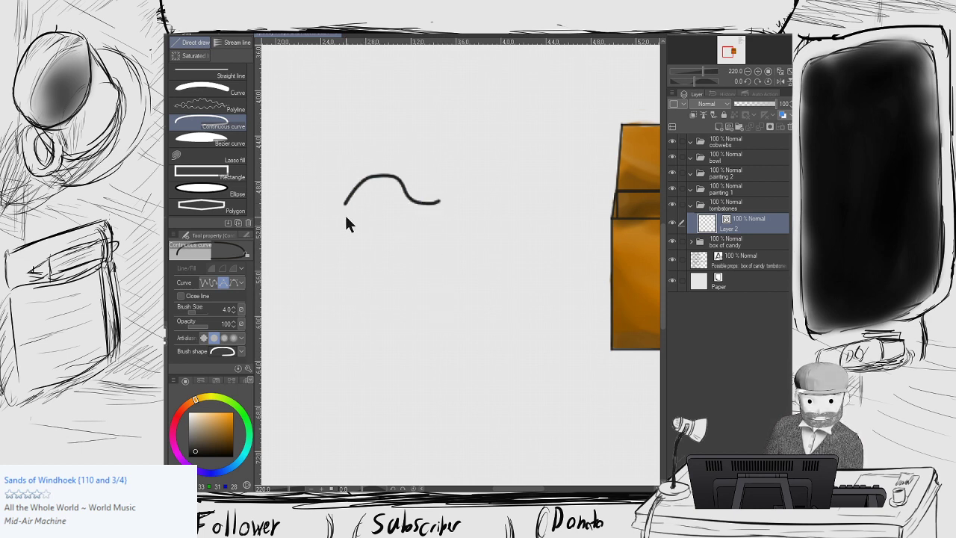
{"action": "key", "text": "ctrl+z"}
Draw the tombstone's top edge as one continuous curve with a rounded central hump between two shallow dips.
{"action": "left_click", "coordinate": [307, 184]}
{"action": "left_click", "coordinate": [326, 196]}
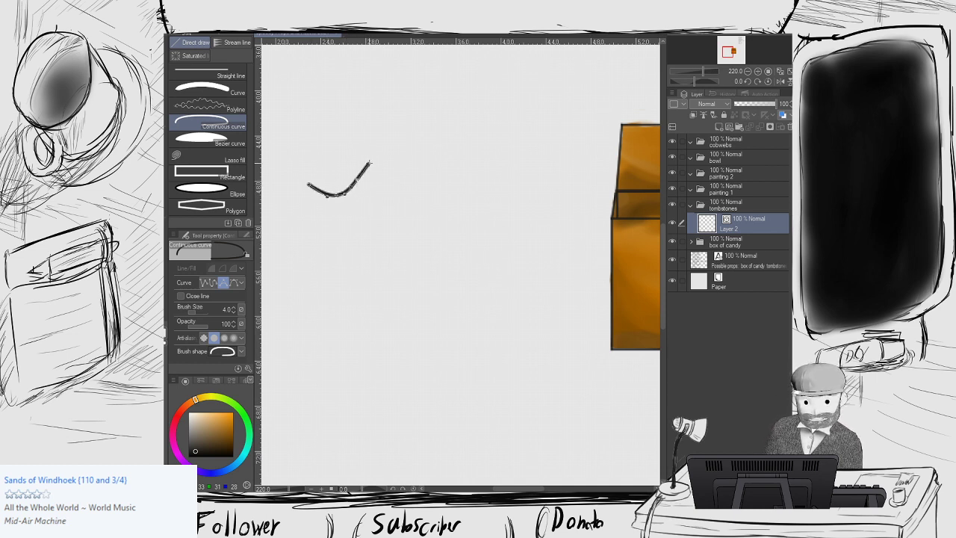
{"action": "left_click", "coordinate": [367, 164]}
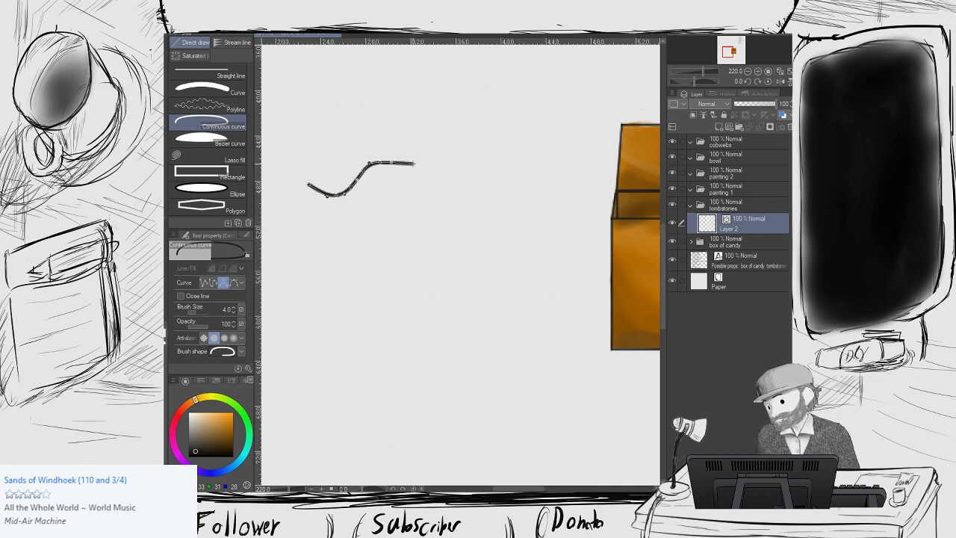
{"action": "left_click", "coordinate": [410, 168]}
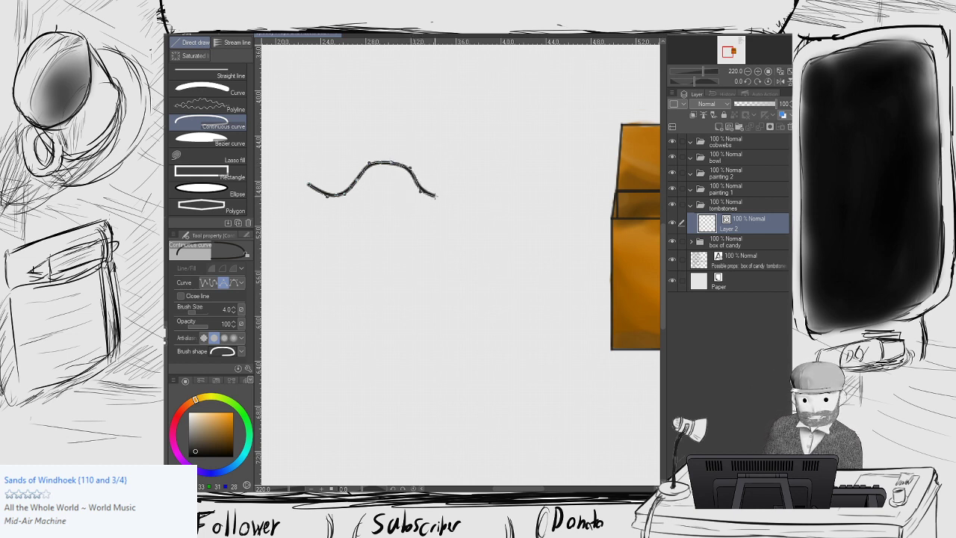
{"action": "left_click", "coordinate": [440, 196]}
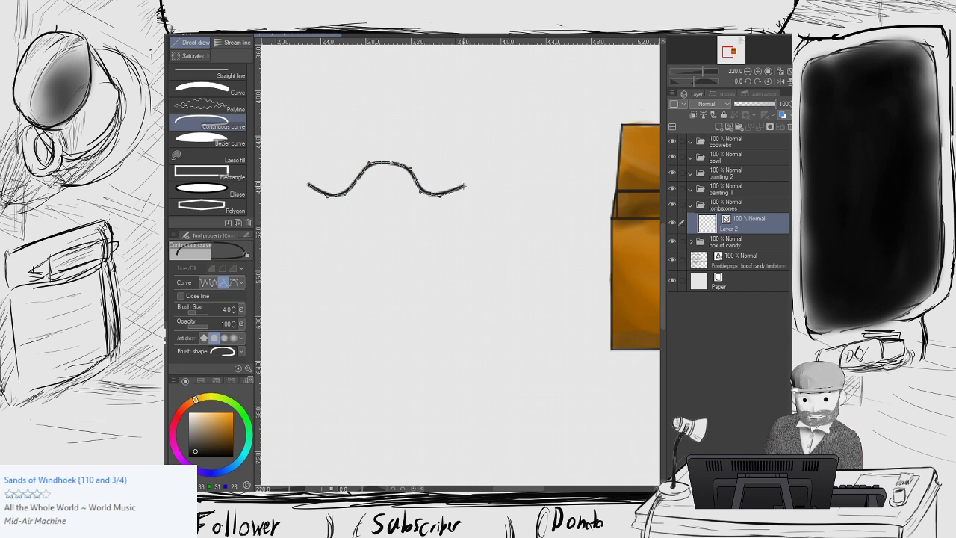
{"action": "left_click", "coordinate": [457, 191]}
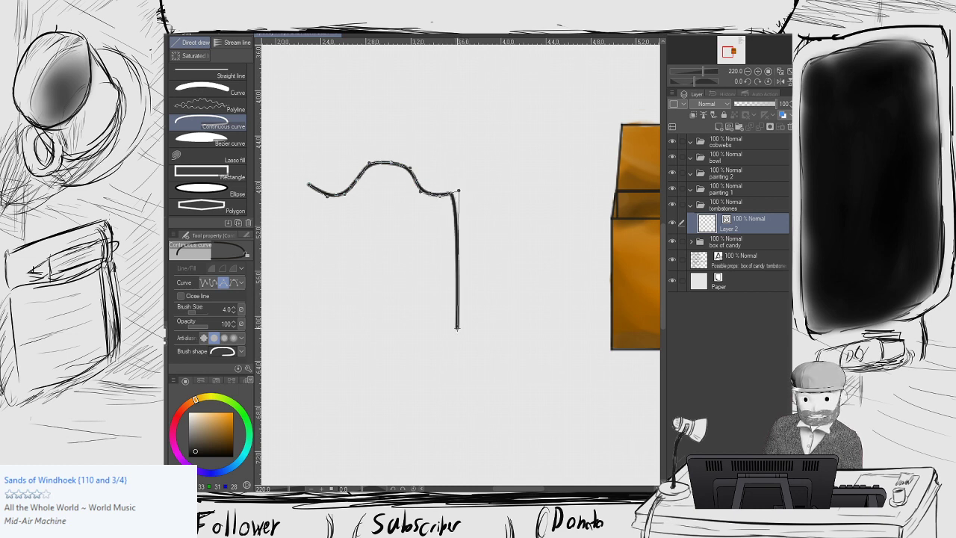
{"action": "key", "text": "Return"}
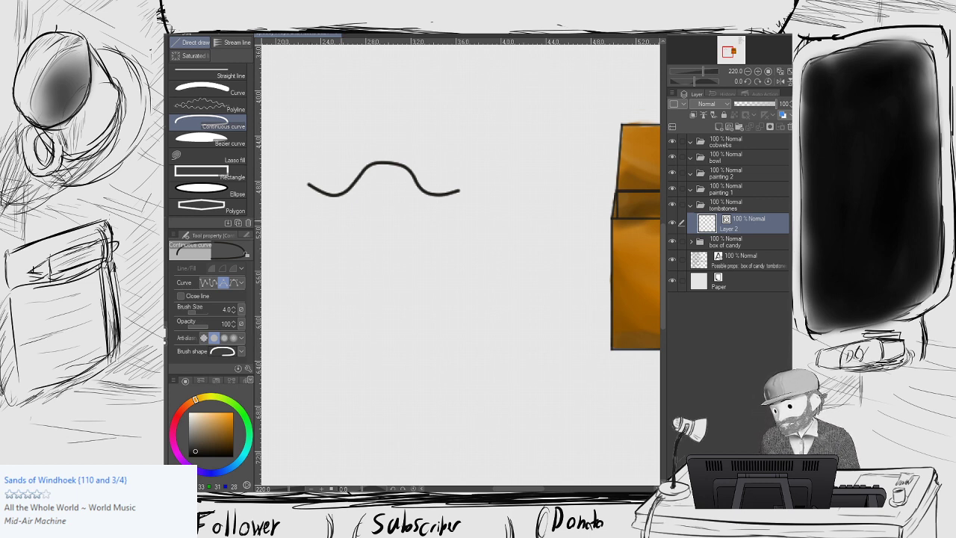
Draw the tombstone's body below the curve with the Rectangle tool at brush size 4.0, and activate the Control point tool.
{"action": "left_click", "coordinate": [205, 72]}
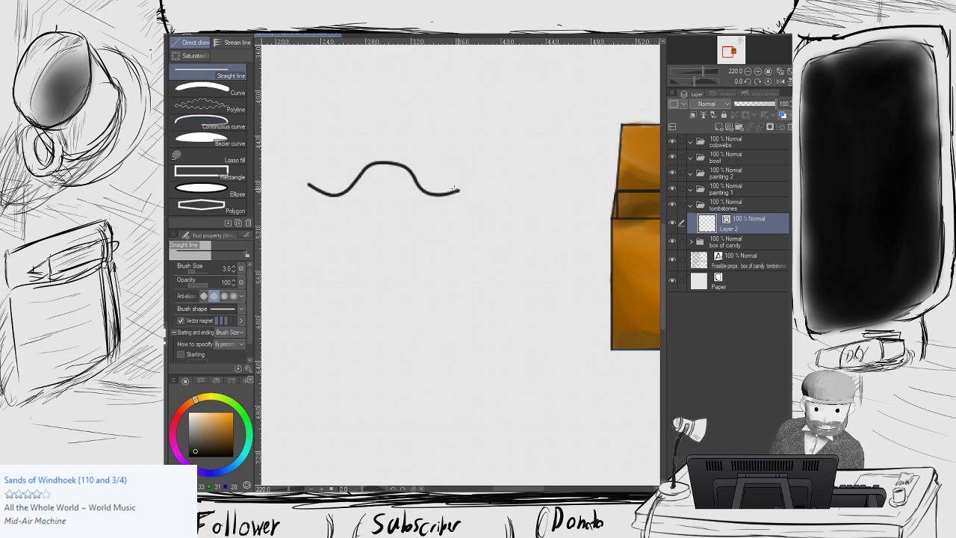
{"action": "left_click", "coordinate": [191, 172]}
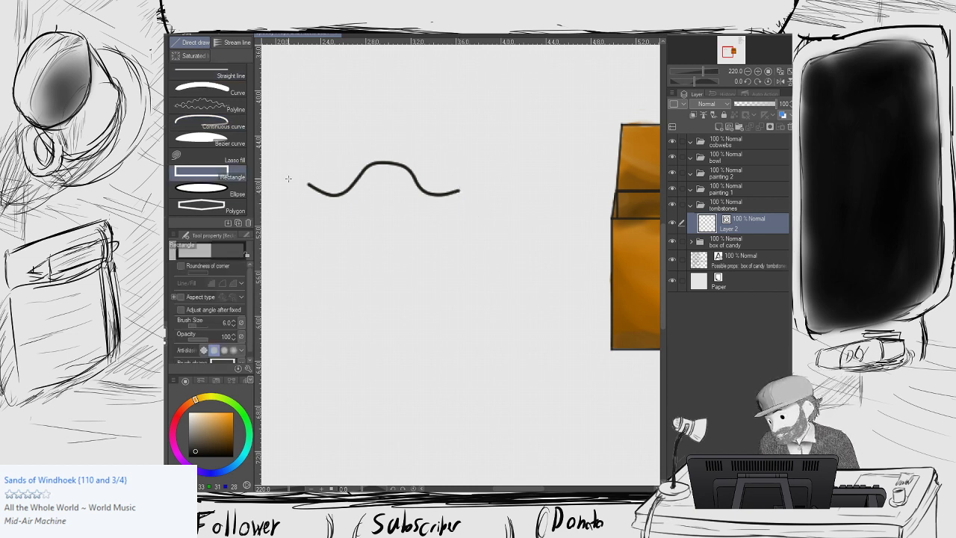
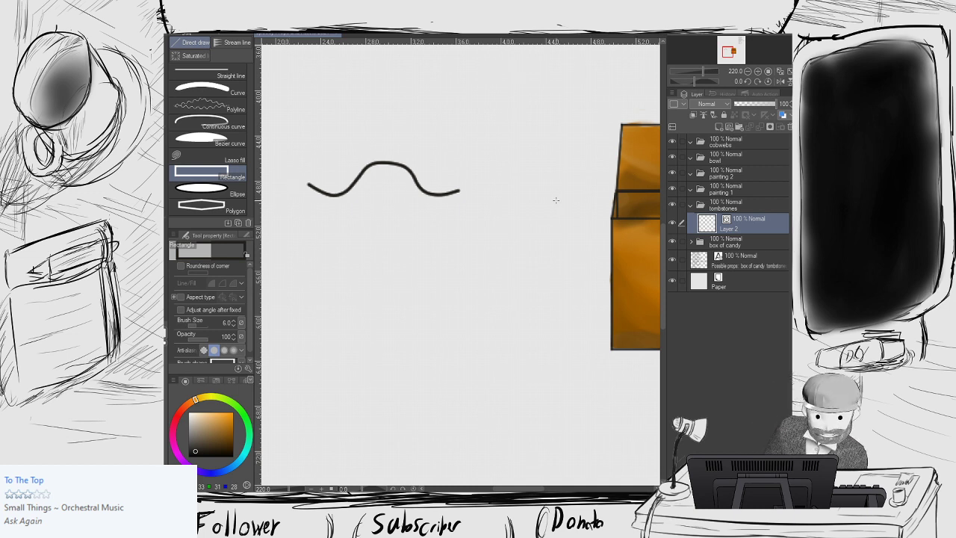
{"action": "left_click_drag", "start_coordinate": [460, 191], "coordinate": [299, 403]}
{"action": "key", "text": "ctrl+z"}
{"action": "double_click", "coordinate": [233, 325]}
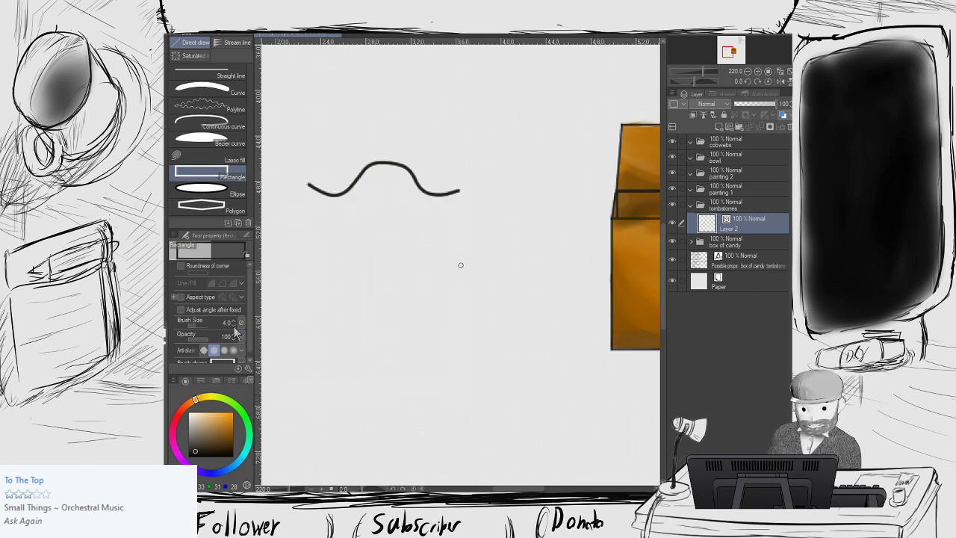
{"action": "left_click_drag", "start_coordinate": [306, 185], "coordinate": [460, 380]}
{"action": "key", "text": "y"}
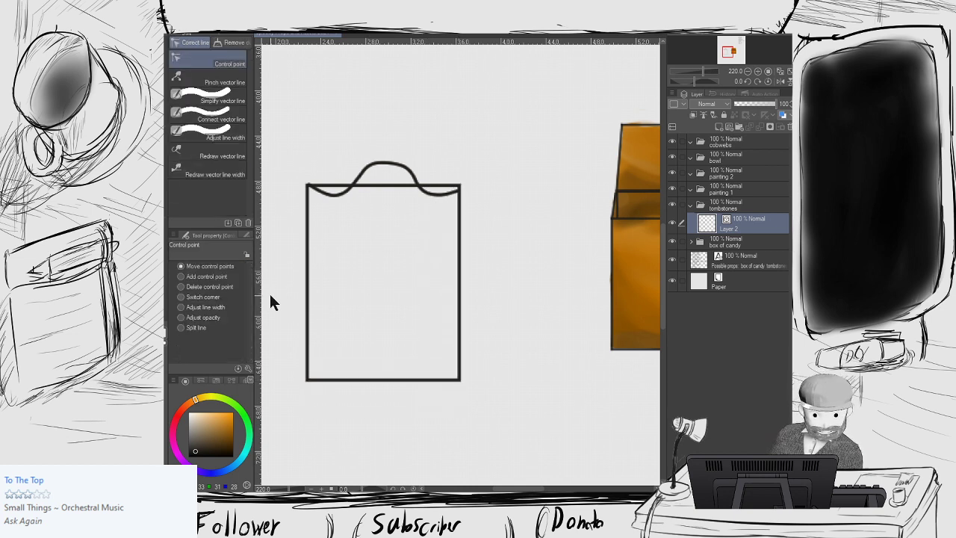
Split the body rectangle at its upper corners with the Split line option, and delete its straight top edge.
{"action": "left_click", "coordinate": [196, 329]}
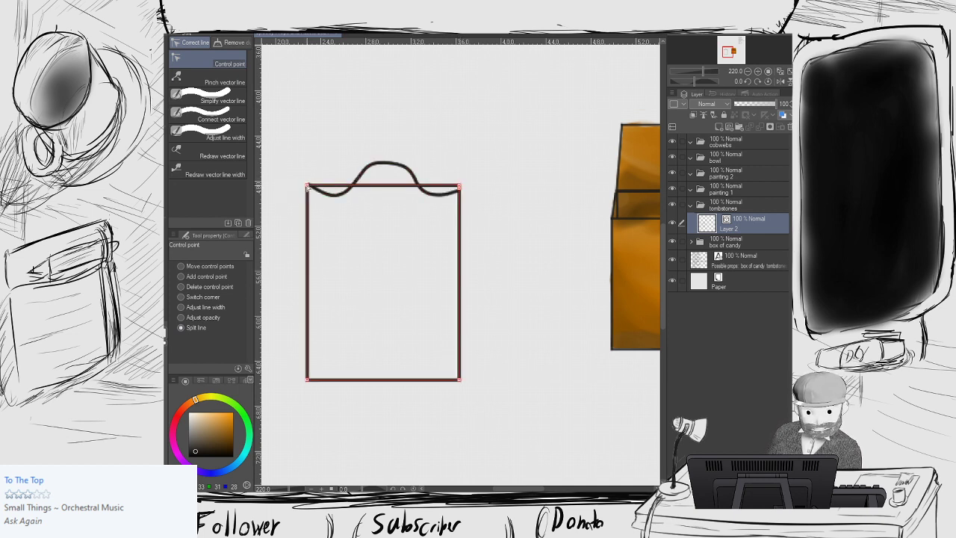
{"action": "key", "text": "o"}
{"action": "left_click", "coordinate": [333, 191]}
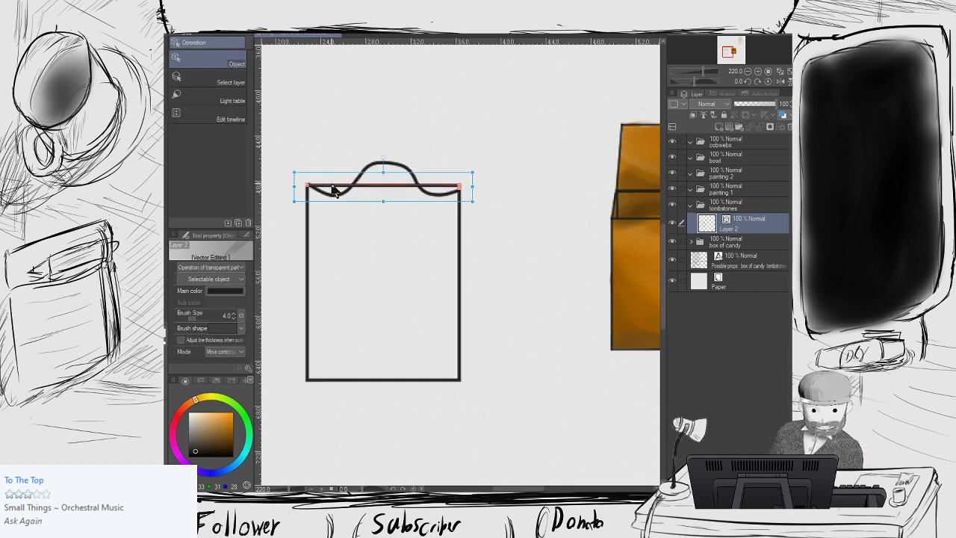
{"action": "key", "text": "Delete"}
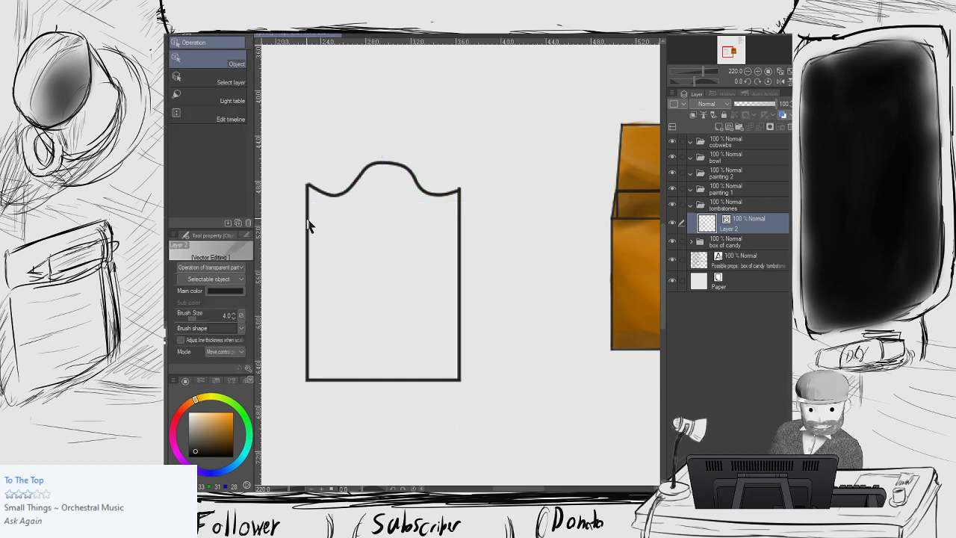
Shift the lower and upper control points of the body's left side slightly inward, keeping that side vertical.
{"action": "left_click", "coordinate": [310, 226]}
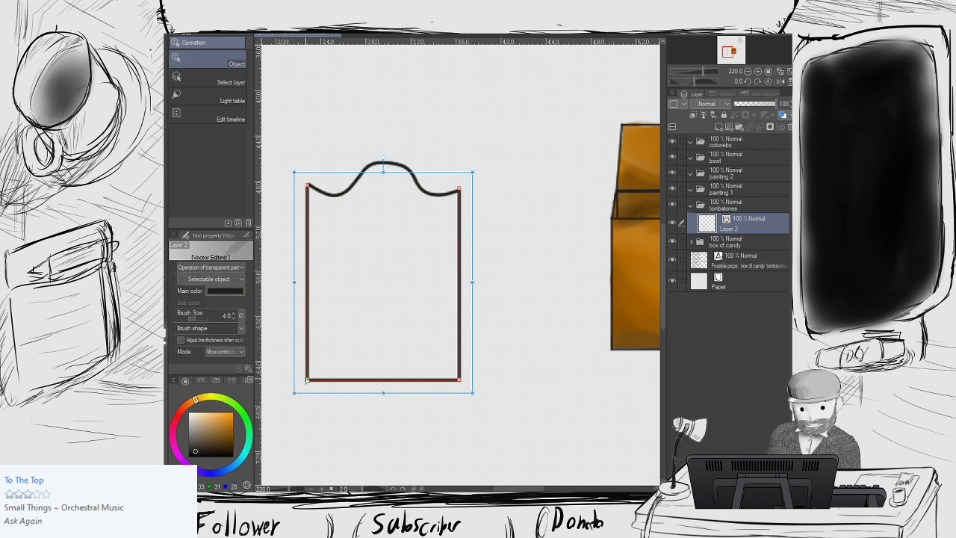
{"action": "left_click_drag", "start_coordinate": [307, 380], "coordinate": [309, 379]}
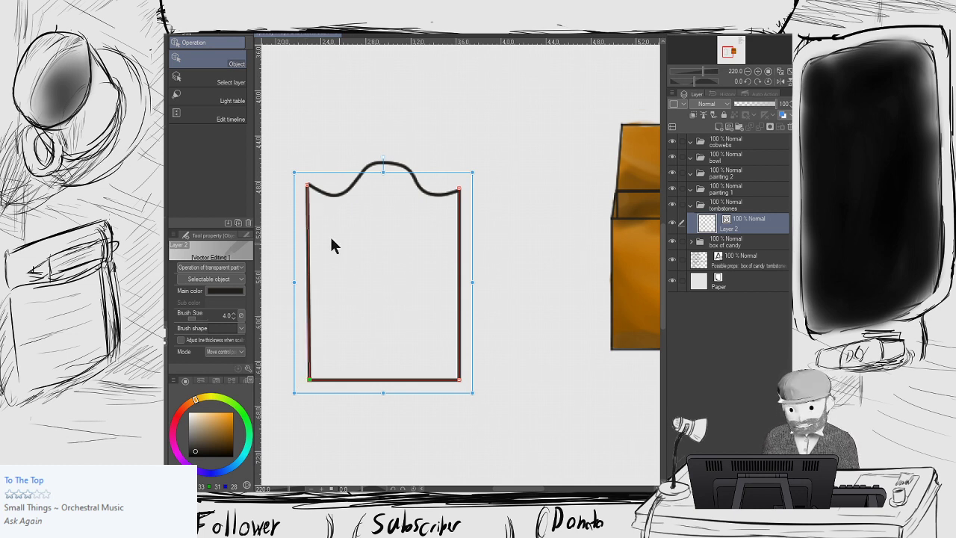
{"action": "left_click", "coordinate": [306, 185]}
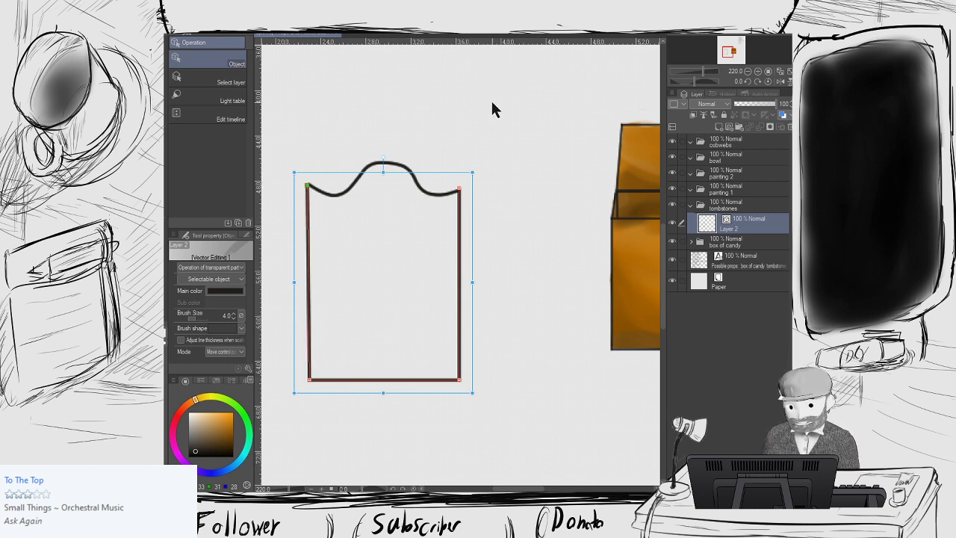
{"action": "key", "text": "Right"}
{"action": "key", "text": "Right"}
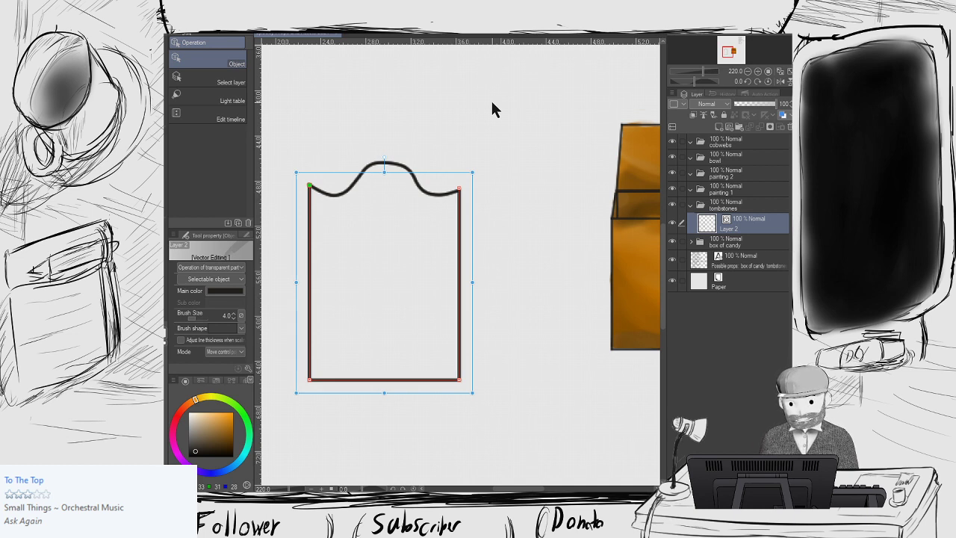
{"action": "key", "text": "Left"}
{"action": "key", "text": "Right"}
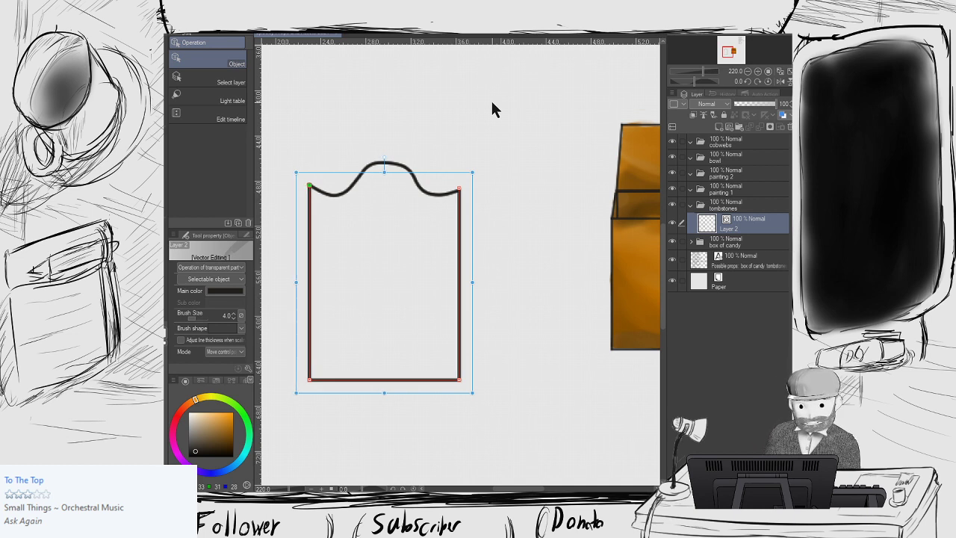
{"action": "left_click", "coordinate": [491, 101]}
Nudge the left end point of the wavy top curve inward to meet the body's left side.
{"action": "left_click", "coordinate": [328, 195]}
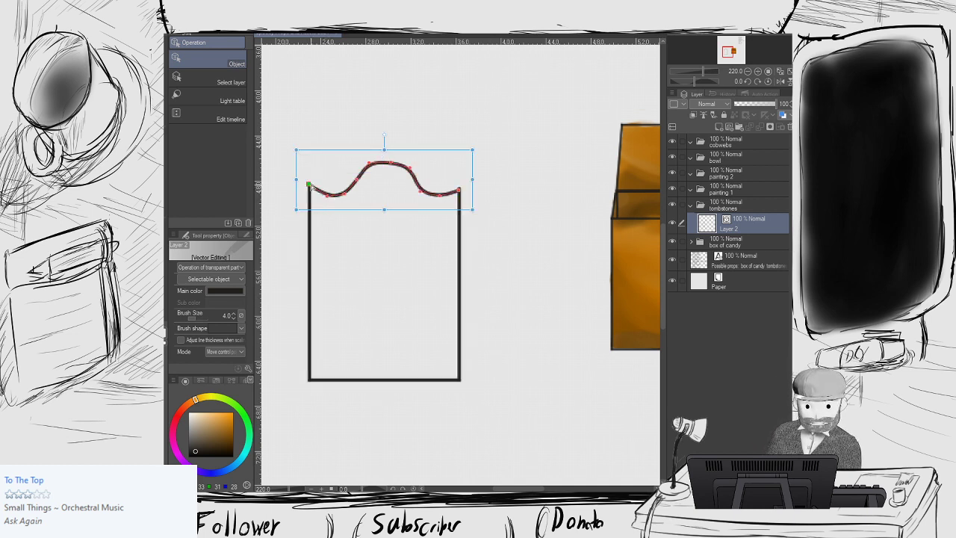
{"action": "key", "text": "Right"}
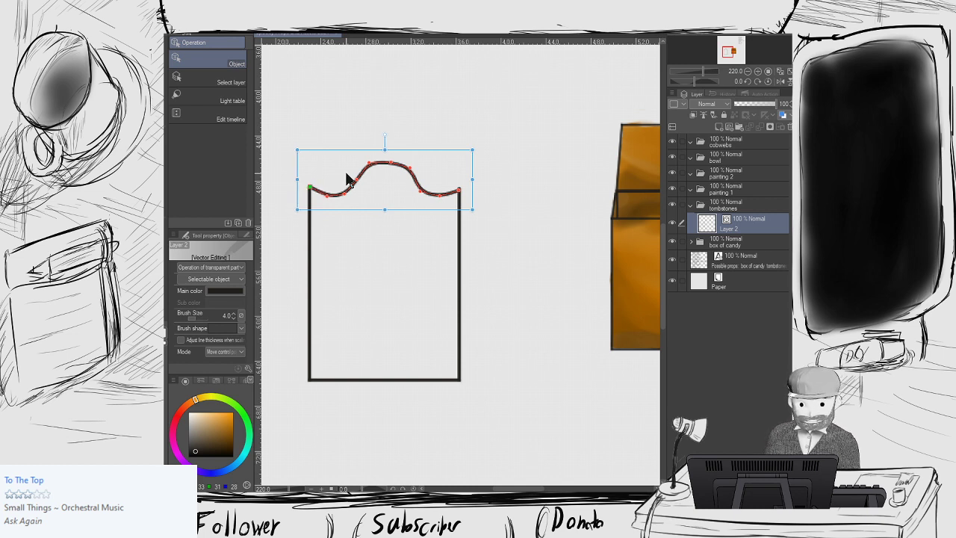
{"action": "left_click", "coordinate": [521, 104]}
Lower the left end point of the top curve along the side line to flatten the left dip.
{"action": "scroll", "coordinate": [480, 176], "scroll_direction": "down", "scroll_amount": 4}
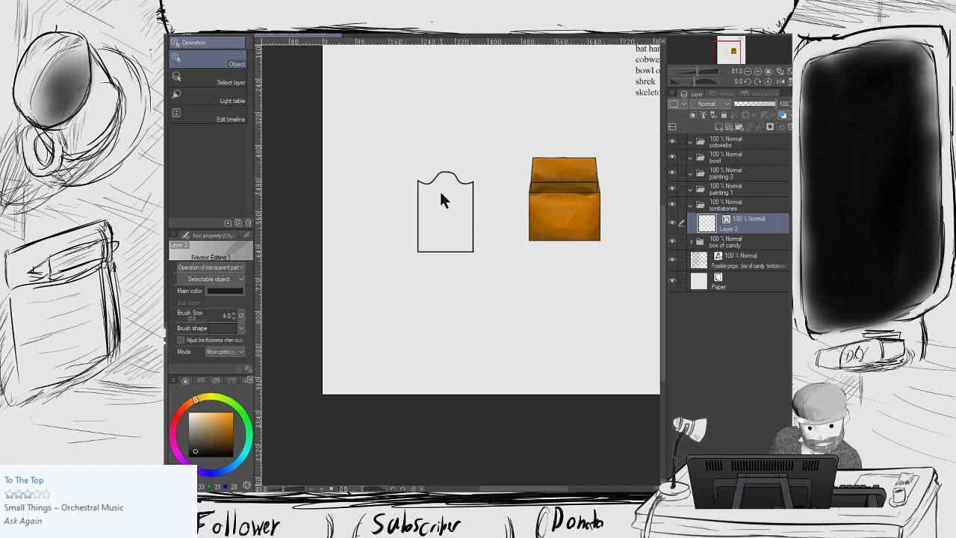
{"action": "scroll", "coordinate": [440, 192], "scroll_direction": "up", "scroll_amount": 3}
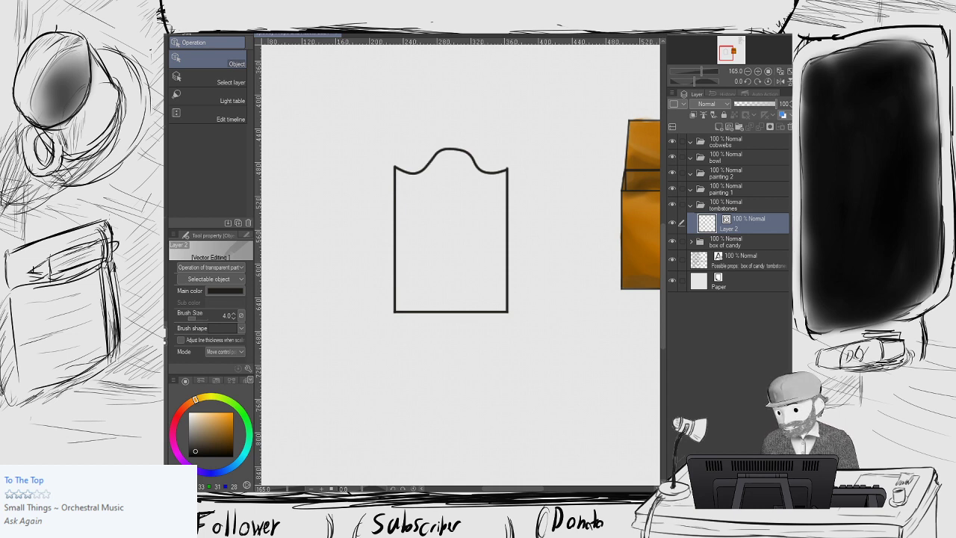
{"action": "left_click", "coordinate": [403, 172]}
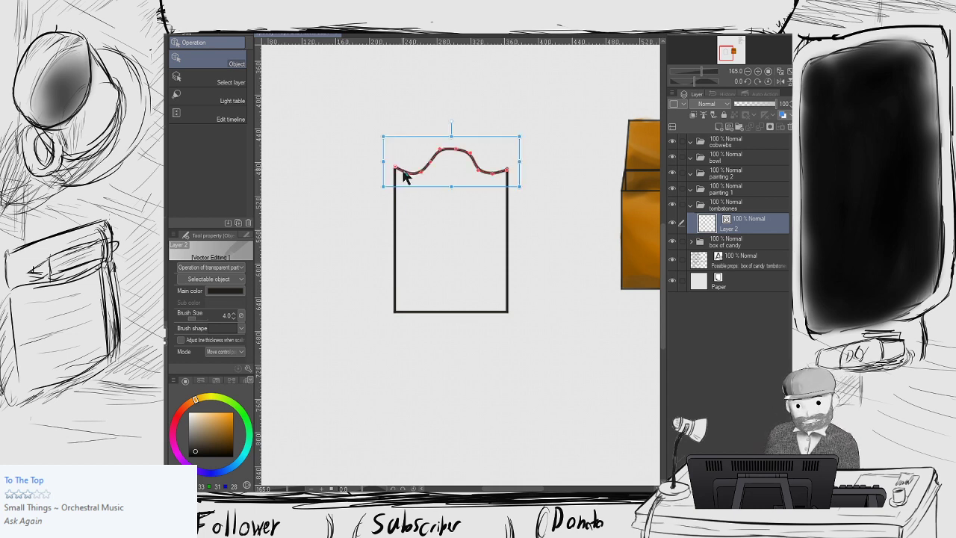
{"action": "left_click_drag", "start_coordinate": [394, 167], "coordinate": [395, 174]}
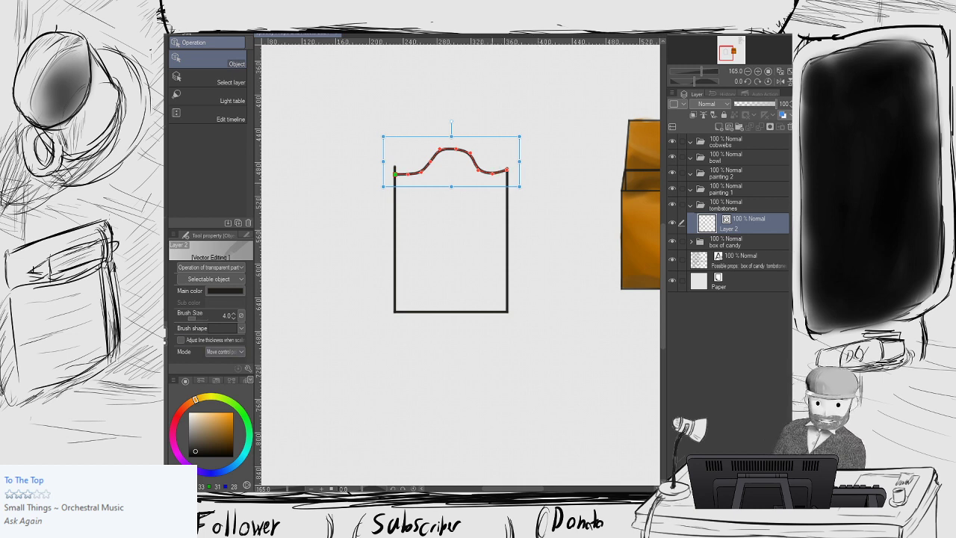
{"action": "left_click", "coordinate": [564, 160]}
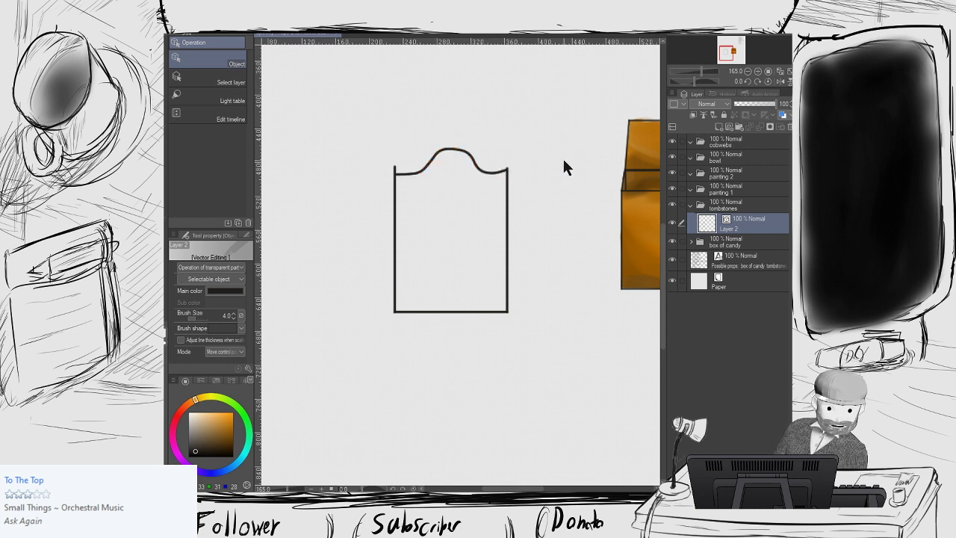
Lower the right end point of the top curve to flatten the right dip like the left one.
{"action": "left_click", "coordinate": [506, 171]}
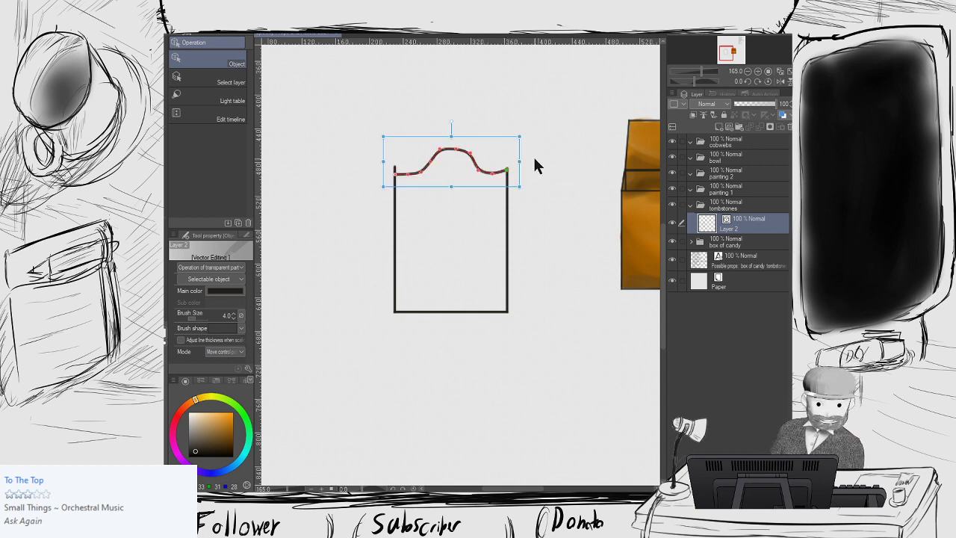
{"action": "key", "text": "Down"}
{"action": "key", "text": "Down"}
{"action": "key", "text": "Down"}
{"action": "key", "text": "Down"}
{"action": "key", "text": "Down"}
{"action": "key", "text": "Down"}
{"action": "key", "text": "Up"}
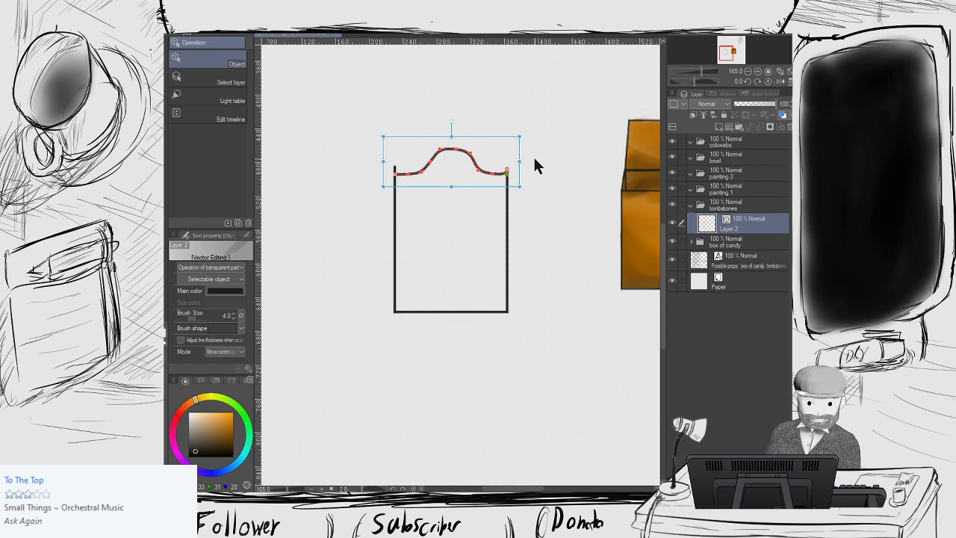
{"action": "scroll", "coordinate": [532, 155], "scroll_direction": "up", "scroll_amount": 1}
{"action": "left_click", "coordinate": [539, 156]}
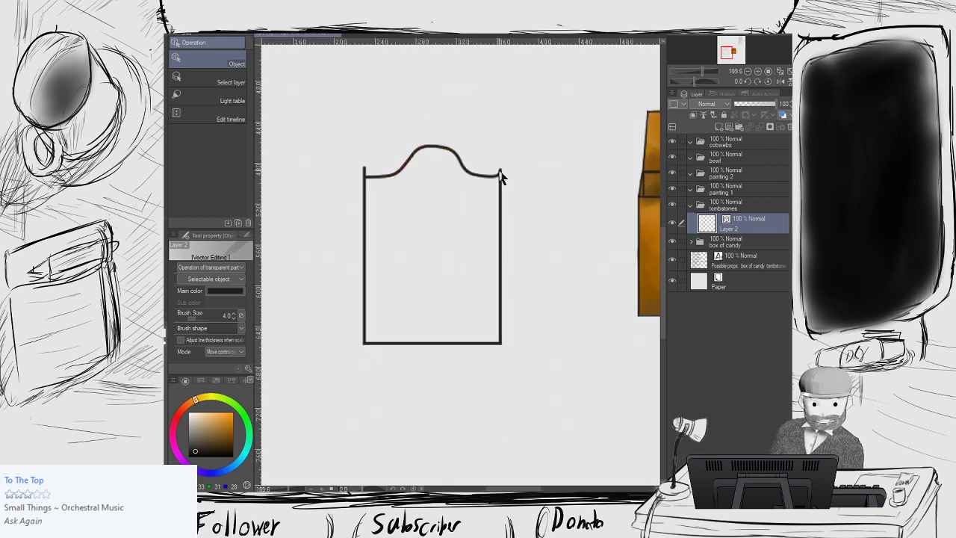
Try to split both side lines where the top curve meets them, using the Split line option.
{"action": "key", "text": "y"}
{"action": "left_click", "coordinate": [195, 327]}
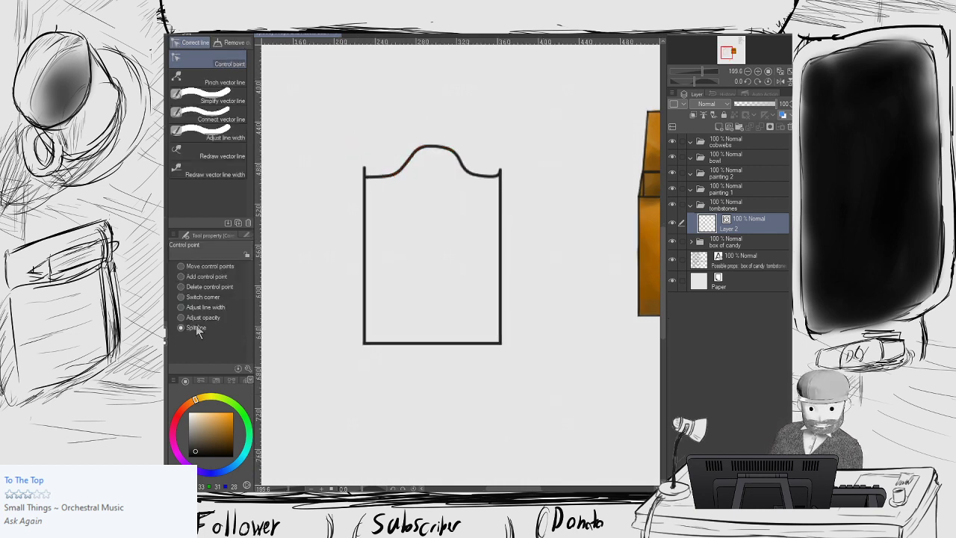
{"action": "left_click", "coordinate": [363, 174]}
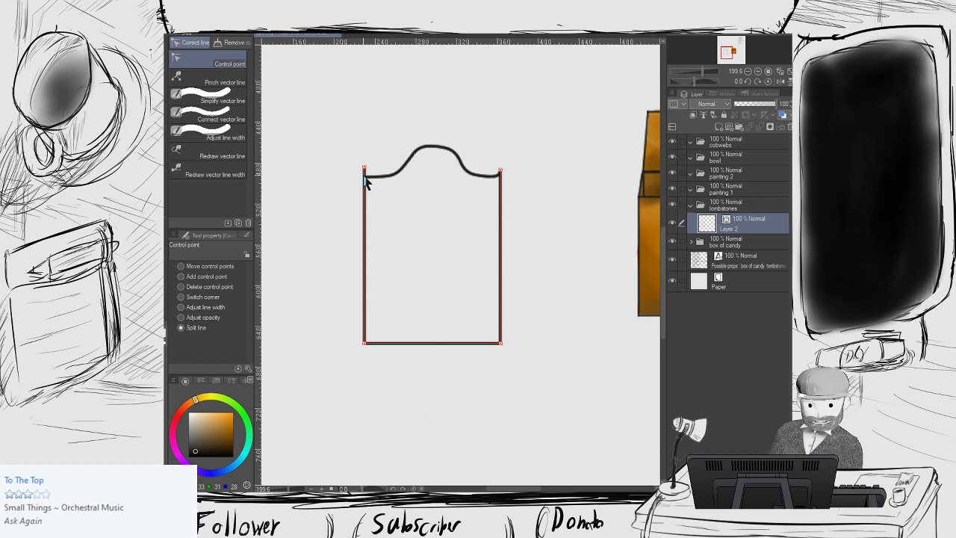
{"action": "left_click", "coordinate": [501, 177]}
Align the top curve's right end with the side line and reshape the central hump into a rounder arc.
{"action": "key", "text": "o"}
{"action": "left_click", "coordinate": [500, 174]}
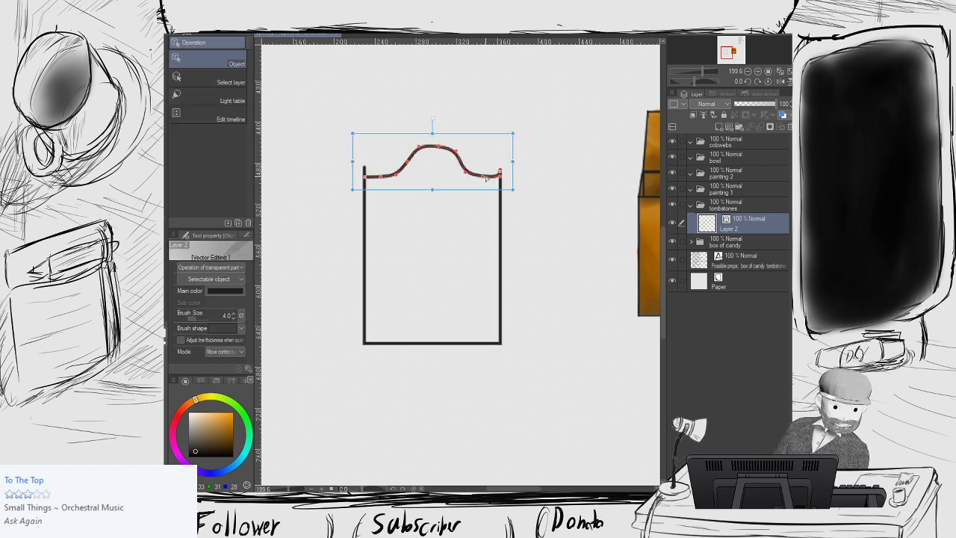
{"action": "mouse_move", "coordinate": [500, 176]}
{"action": "left_mouse_down"}
{"action": "mouse_move", "coordinate": [482, 174]}
{"action": "mouse_move", "coordinate": [501, 172]}
{"action": "left_mouse_up"}
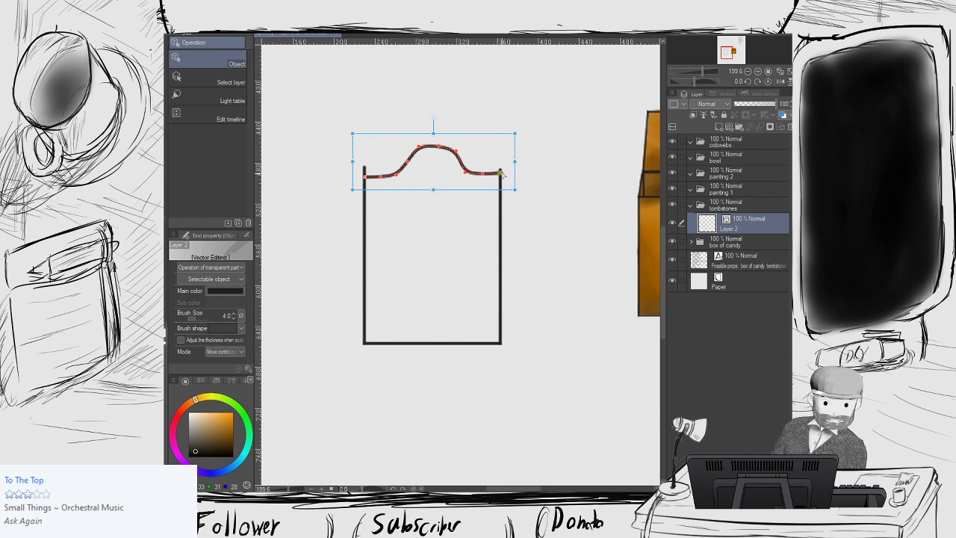
{"action": "left_click_drag", "start_coordinate": [500, 174], "coordinate": [502, 177]}
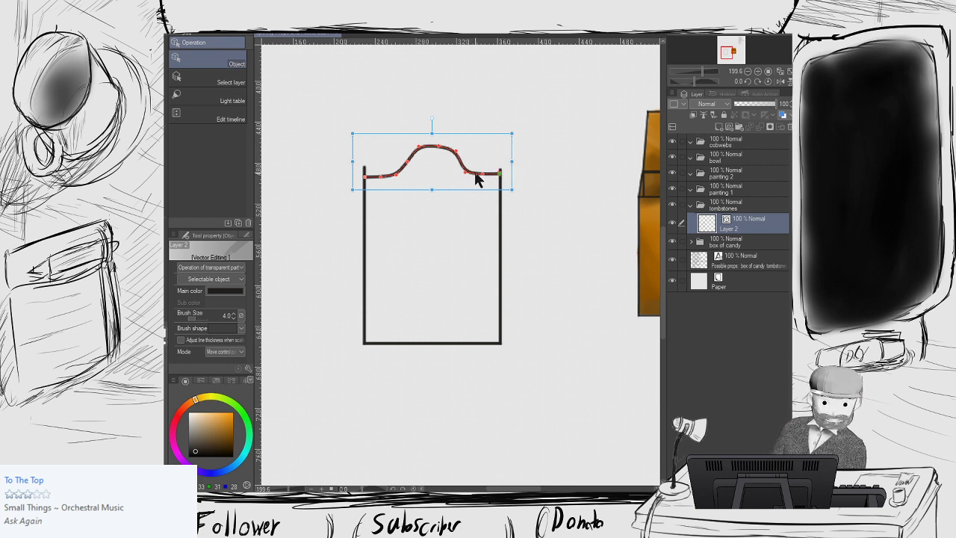
{"action": "left_click", "coordinate": [468, 171]}
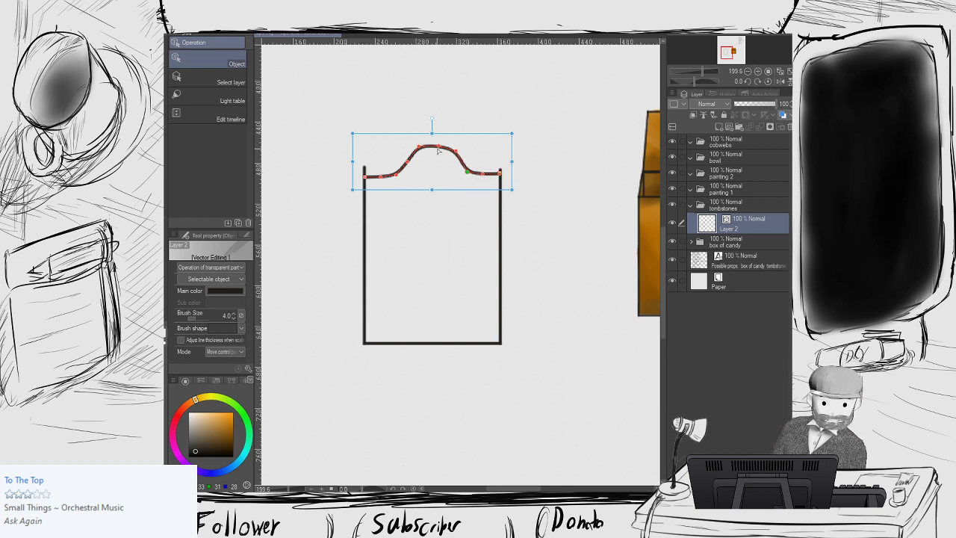
{"action": "mouse_move", "coordinate": [456, 151]}
{"action": "left_mouse_down"}
{"action": "mouse_move", "coordinate": [436, 142]}
{"action": "mouse_move", "coordinate": [418, 150]}
{"action": "mouse_move", "coordinate": [453, 152]}
{"action": "left_mouse_up"}
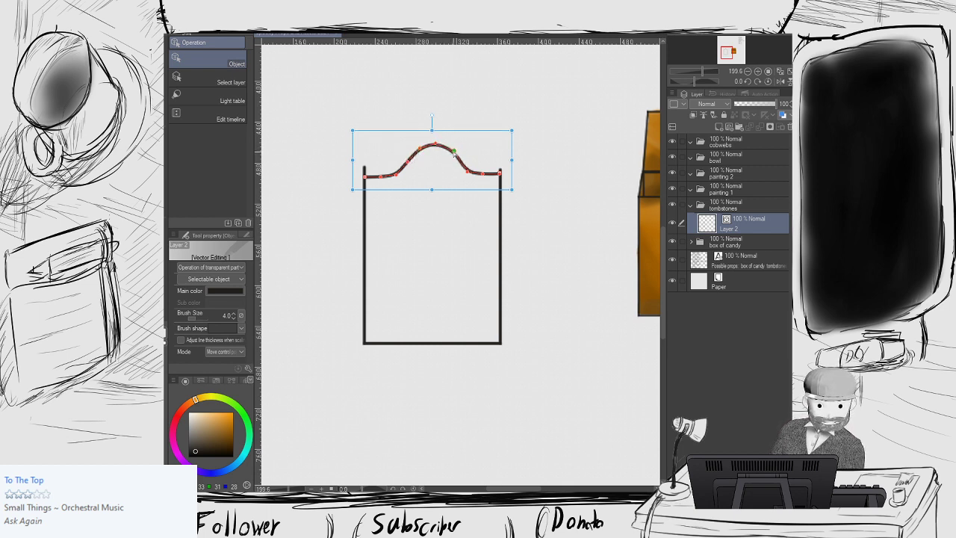
Split the left side line where it meets the top curve, and delete the short stub above the joint.
{"action": "key", "text": "y"}
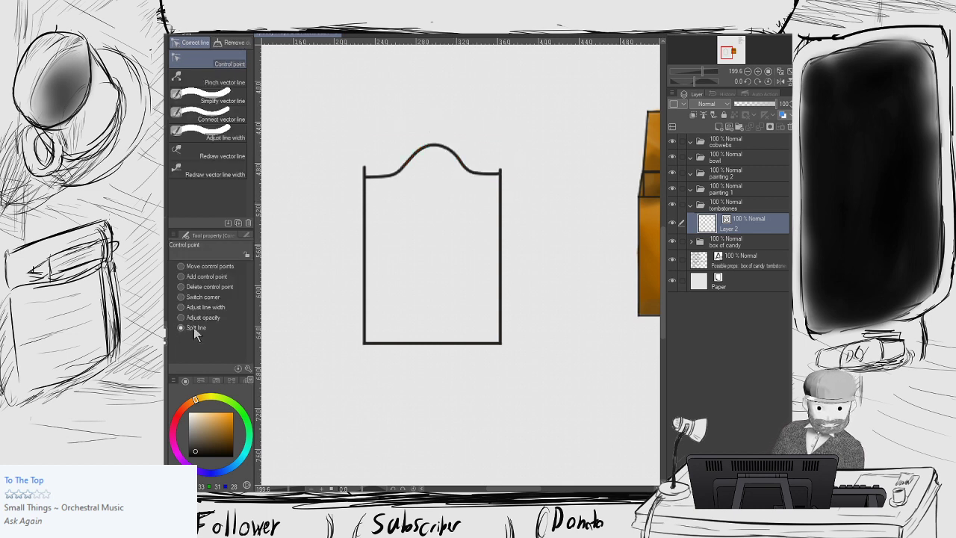
{"action": "left_click", "coordinate": [364, 177]}
{"action": "key", "text": "o"}
{"action": "left_click", "coordinate": [363, 172]}
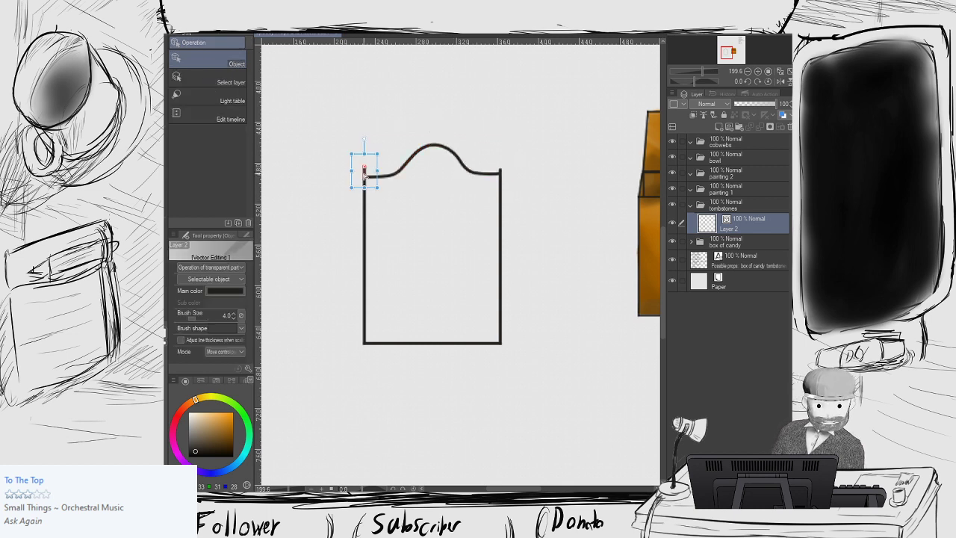
{"action": "key", "text": "Delete"}
Split the right side line where it meets the top curve, and delete the short stub above the joint.
{"action": "left_click", "coordinate": [500, 174]}
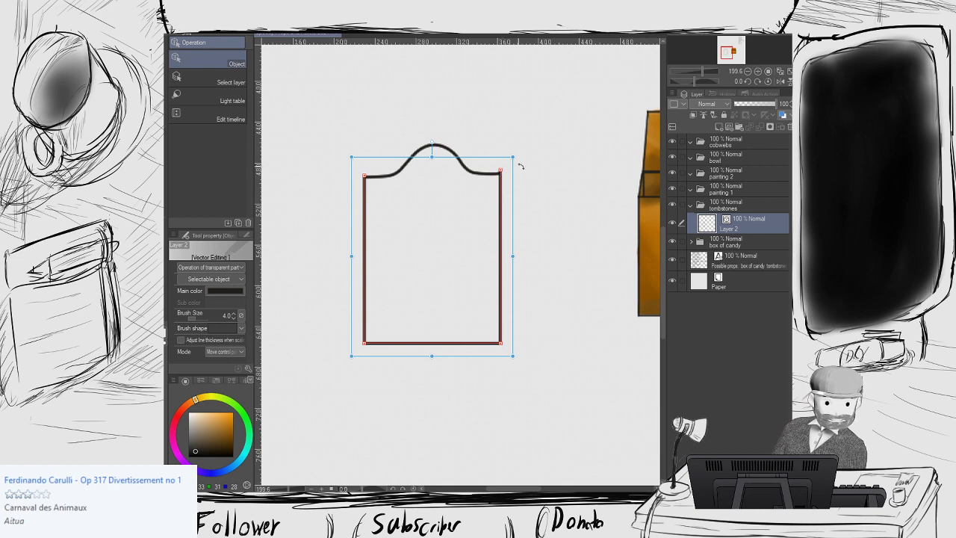
{"action": "left_click", "coordinate": [520, 165]}
{"action": "key", "text": "y"}
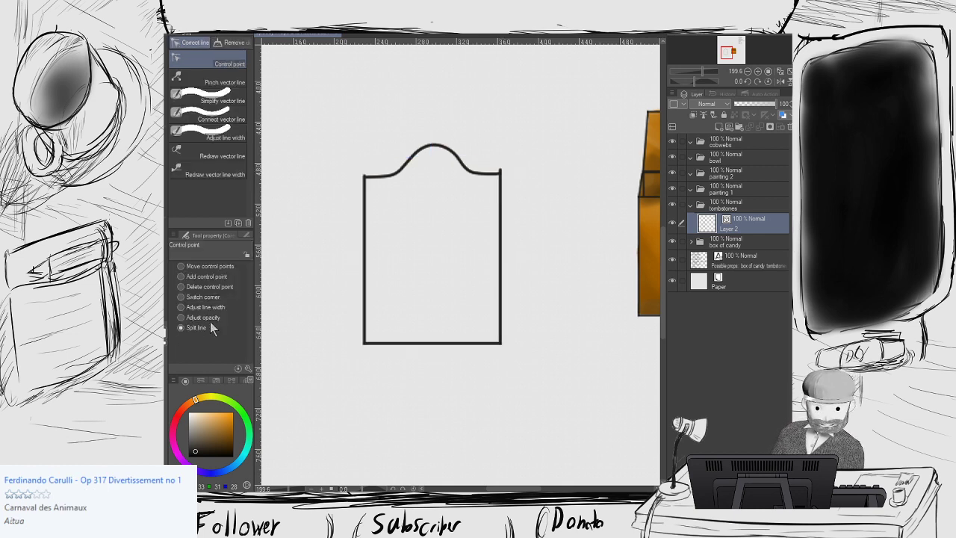
{"action": "left_click", "coordinate": [502, 174]}
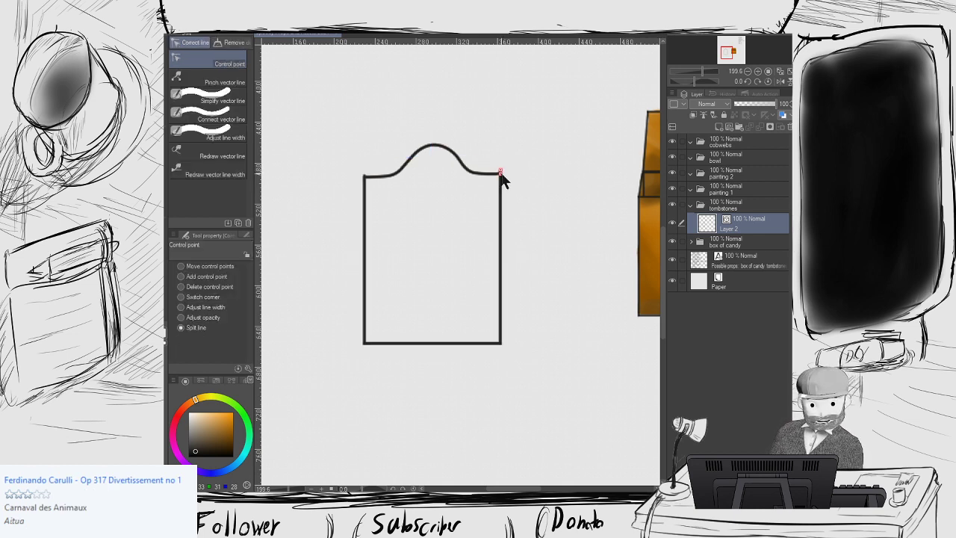
{"action": "key", "text": "o"}
{"action": "left_click", "coordinate": [502, 172]}
{"action": "key", "text": "Delete"}
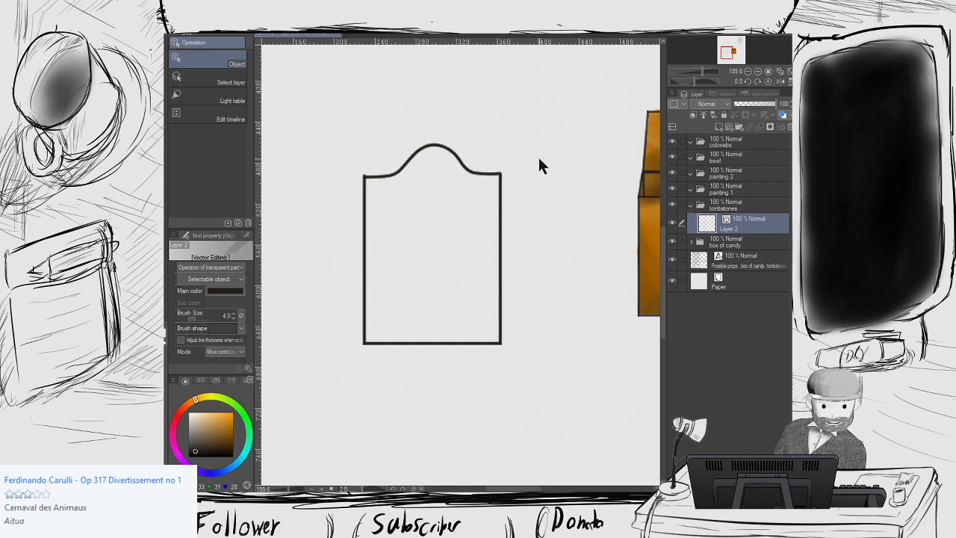
Duplicate the tombstone outline layer Layer 2 within the tombstones folder, and hide the original layer.
{"action": "scroll", "coordinate": [537, 166], "scroll_direction": "down", "scroll_amount": 2}
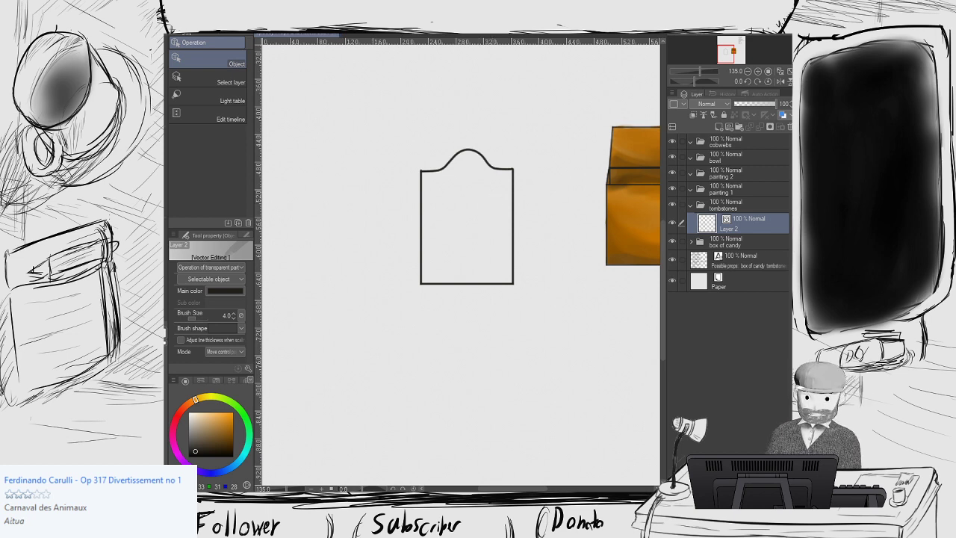
{"action": "mouse_move", "coordinate": [446, 186]}
{"action": "left_mouse_down"}
{"action": "mouse_move", "coordinate": [498, 182]}
{"action": "mouse_move", "coordinate": [442, 173]}
{"action": "left_mouse_up"}
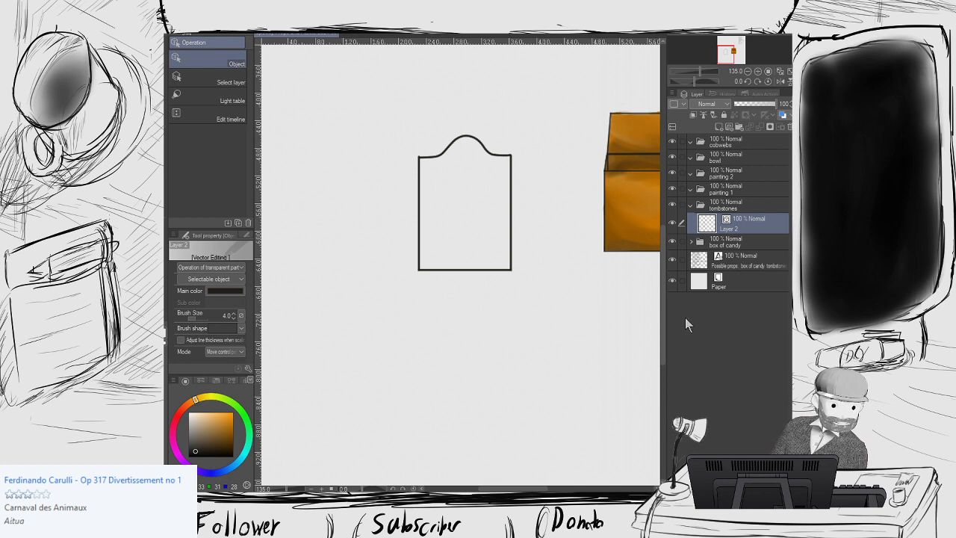
{"action": "key", "text": "ctrl+c"}
{"action": "key", "text": "ctrl+v"}
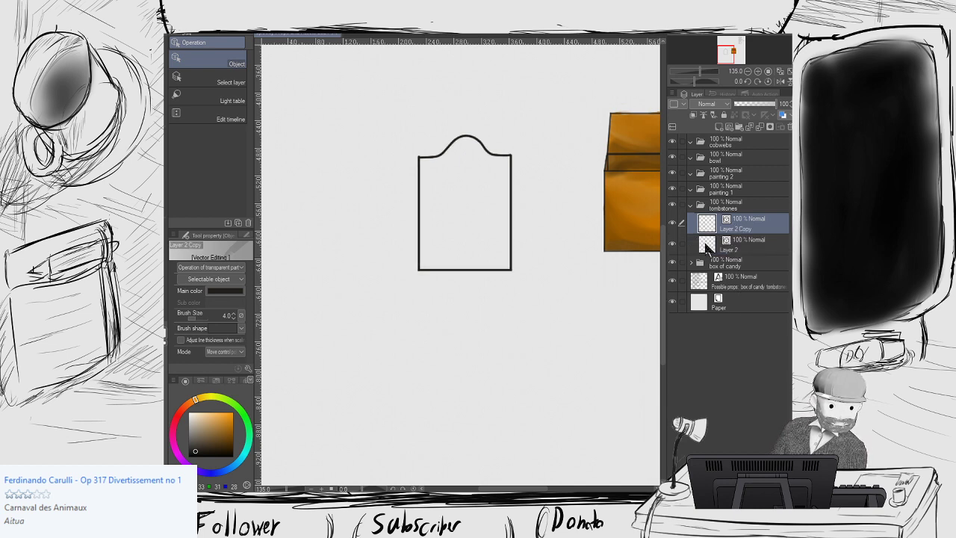
{"action": "left_click", "coordinate": [673, 244]}
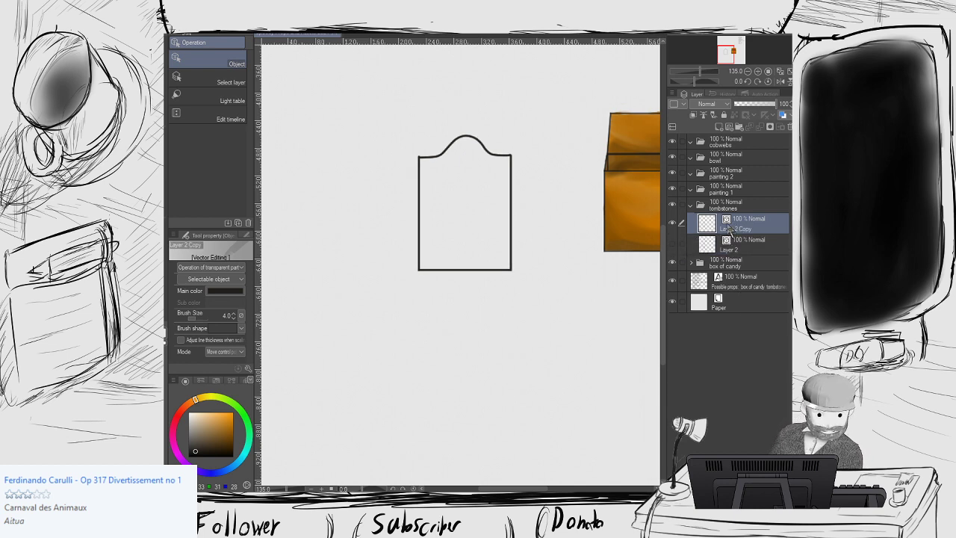
Move the duplicated tombstone on Layer 2 Copy horizontally to the left, making room beside the original's position.
{"action": "left_click", "coordinate": [511, 231]}
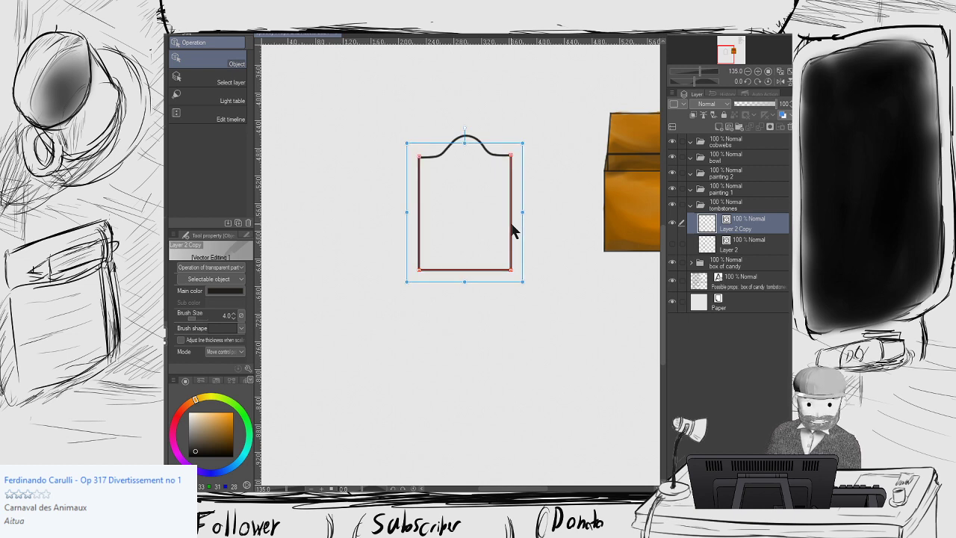
{"action": "key", "text": "ctrl+d"}
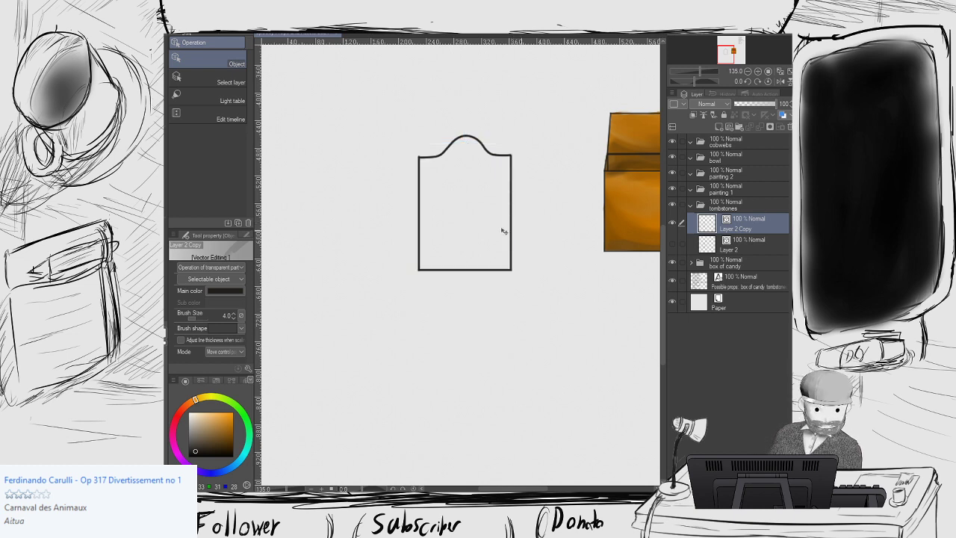
{"action": "key", "text": "k"}
{"action": "key", "text": "Left"}
{"action": "key", "text": "Left"}
{"action": "key", "text": "Left"}
{"action": "key", "text": "Left"}
{"action": "key", "text": "Left"}
{"action": "key", "text": "Left"}
{"action": "key", "text": "Left"}
{"action": "key", "text": "Left"}
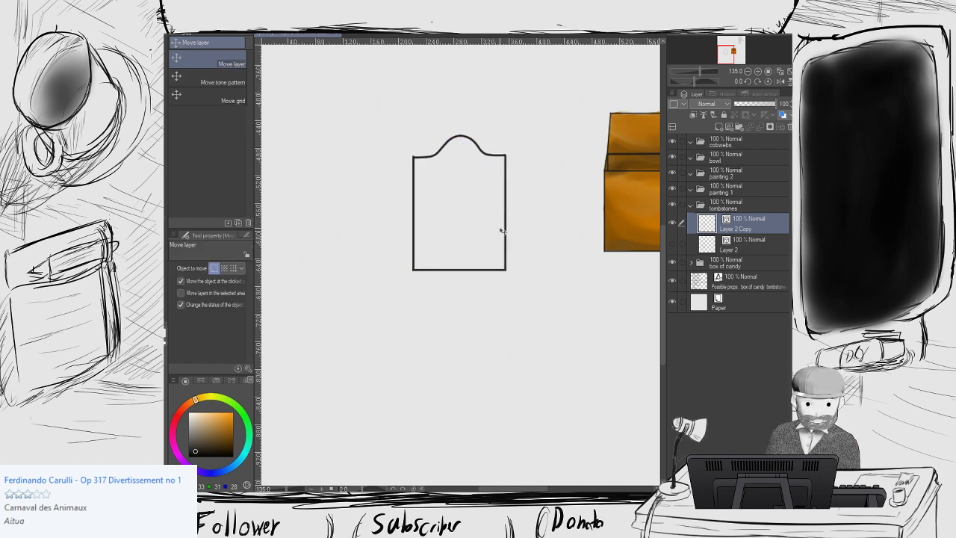
{"action": "key", "text": "Left"}
{"action": "key", "text": "Left"}
{"action": "key", "text": "Left"}
{"action": "key", "text": "Left"}
{"action": "key", "text": "Left"}
{"action": "key", "text": "Left"}
{"action": "key", "text": "Left"}
{"action": "key", "text": "Left"}
{"action": "key", "text": "Left"}
{"action": "key", "text": "Left"}
{"action": "key", "text": "Left"}
{"action": "key", "text": "Left"}
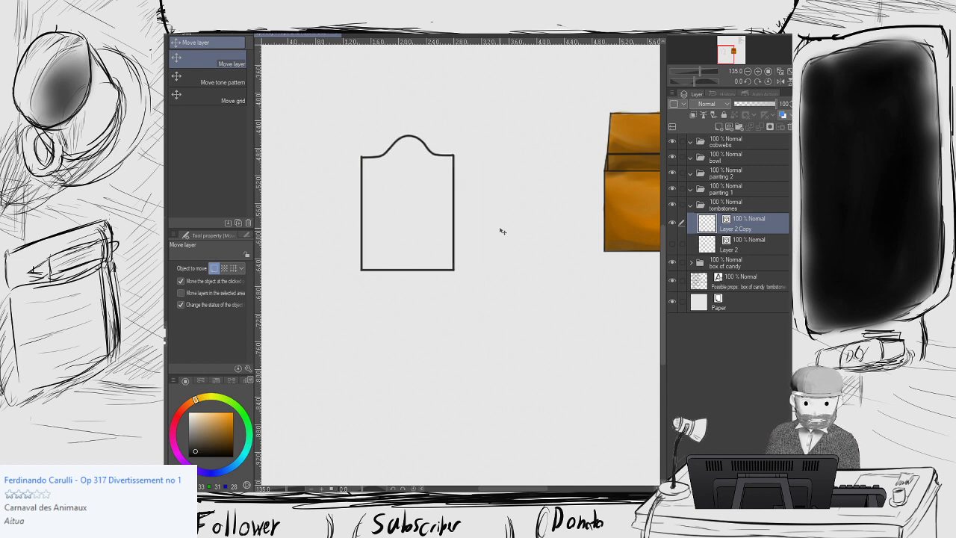
{"action": "key", "text": "Left"}
{"action": "key", "text": "Left"}
{"action": "key", "text": "Left"}
{"action": "key", "text": "Left"}
{"action": "key", "text": "Left"}
{"action": "key", "text": "Left"}
{"action": "key", "text": "Left"}
{"action": "key", "text": "Left"}
{"action": "key", "text": "Left"}
{"action": "key", "text": "Left"}
{"action": "key", "text": "Left"}
{"action": "key", "text": "Left"}
{"action": "key", "text": "Left"}
{"action": "key", "text": "Left"}
{"action": "key", "text": "Left"}
{"action": "key", "text": "Left"}
{"action": "key", "text": "Left"}
{"action": "key", "text": "Left"}
{"action": "key", "text": "Left"}
{"action": "key", "text": "Left"}
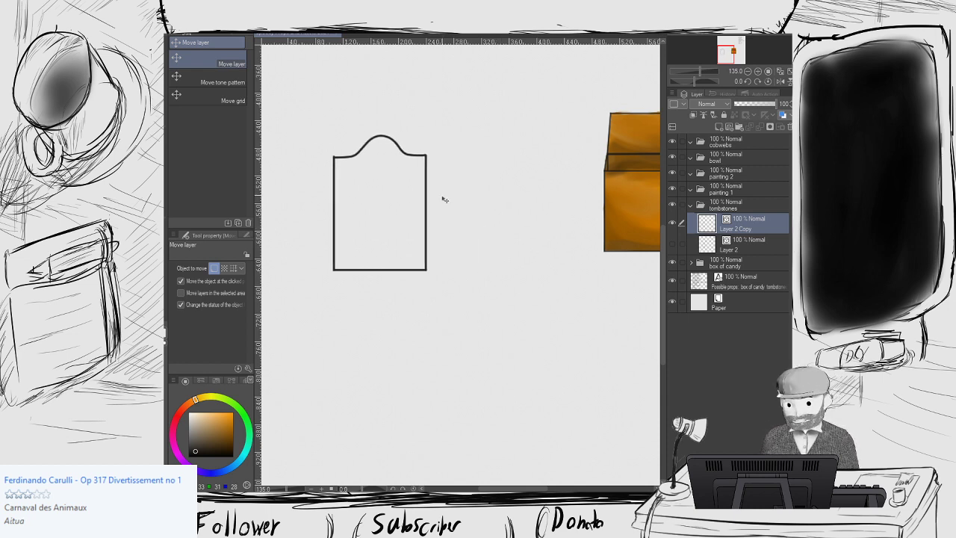
Show the original Layer 2 again and move its tombstone right, leaving a clear gap between the two outlines.
{"action": "key", "text": "y"}
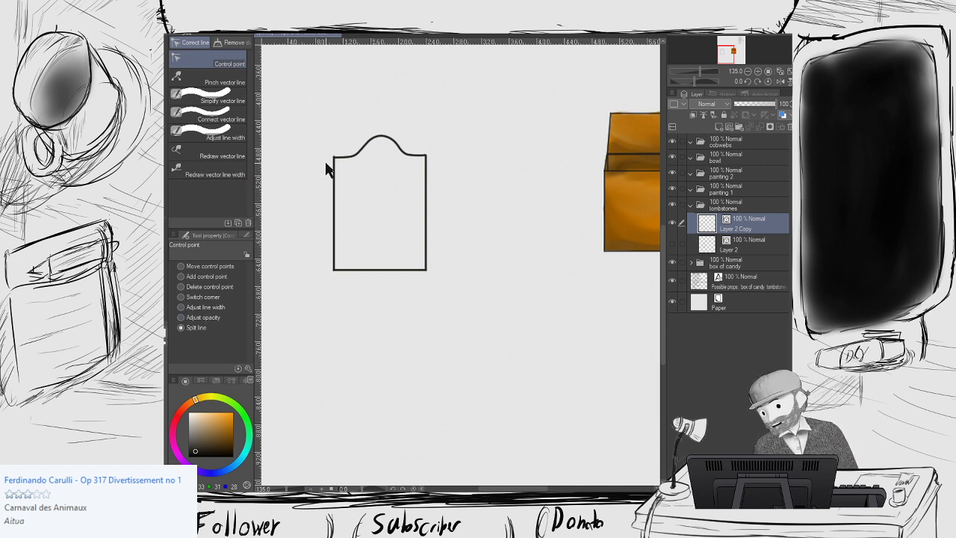
{"action": "left_click", "coordinate": [672, 243]}
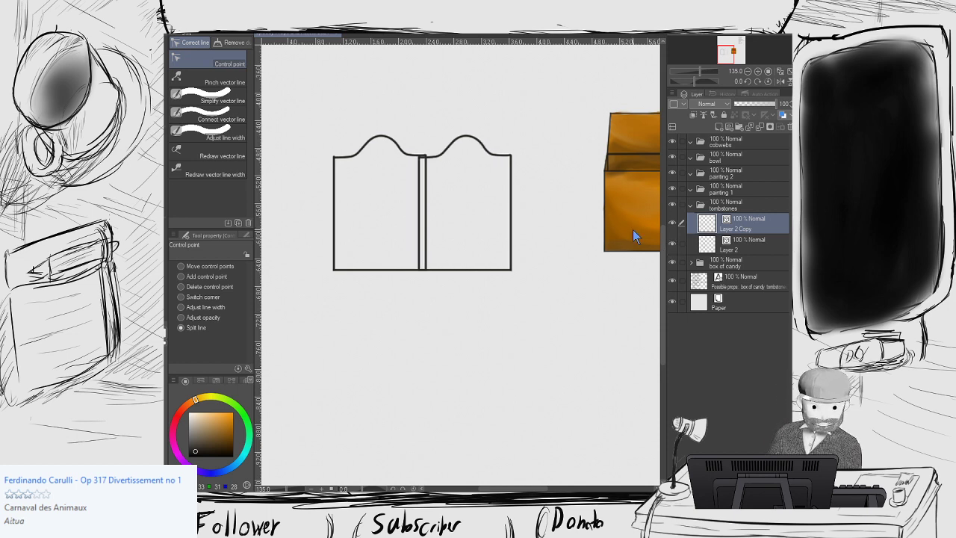
{"action": "left_click", "coordinate": [747, 244]}
{"action": "key", "text": "k"}
{"action": "left_click_drag", "start_coordinate": [509, 184], "coordinate": [545, 185]}
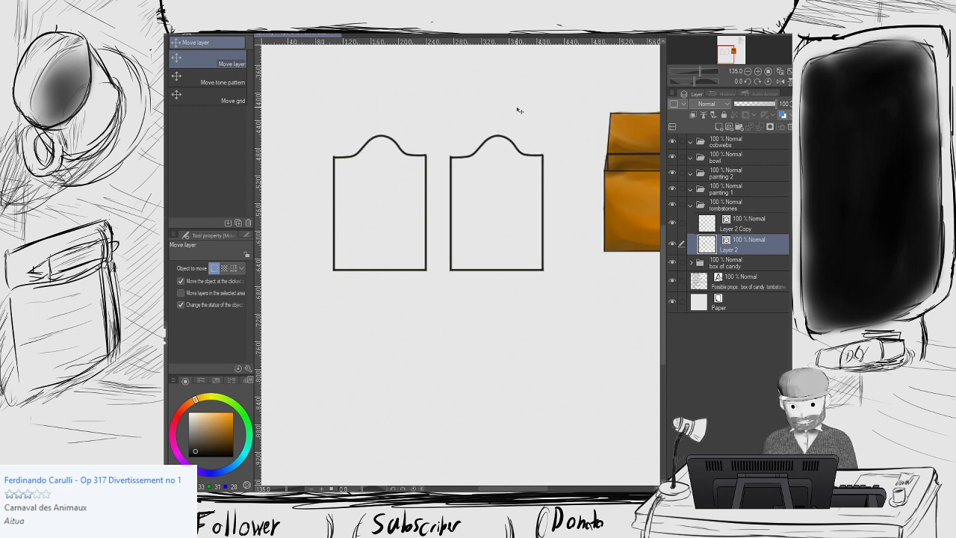
Examine how the two tombstone outlines are divided into separate vector lines for the top curve and the body.
{"action": "left_click", "coordinate": [746, 220]}
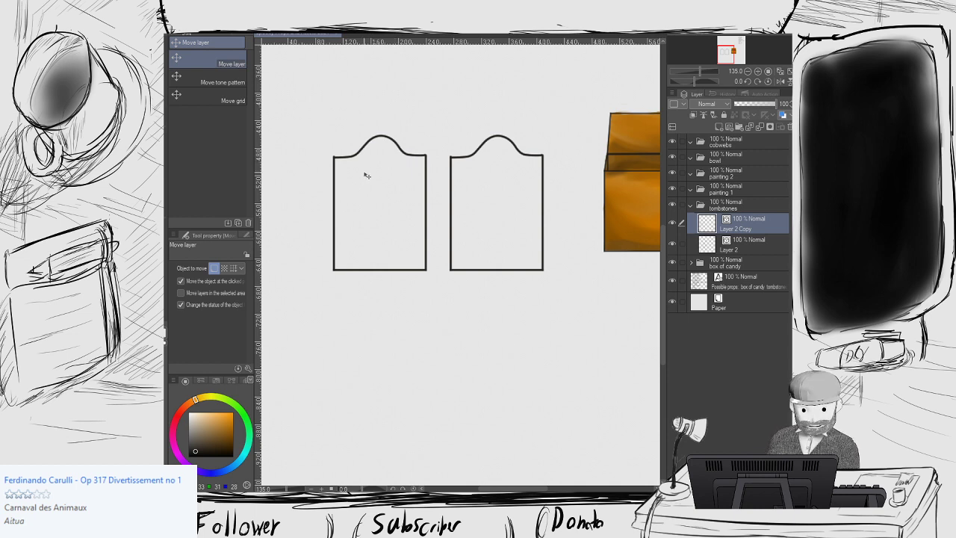
{"action": "key", "text": "y"}
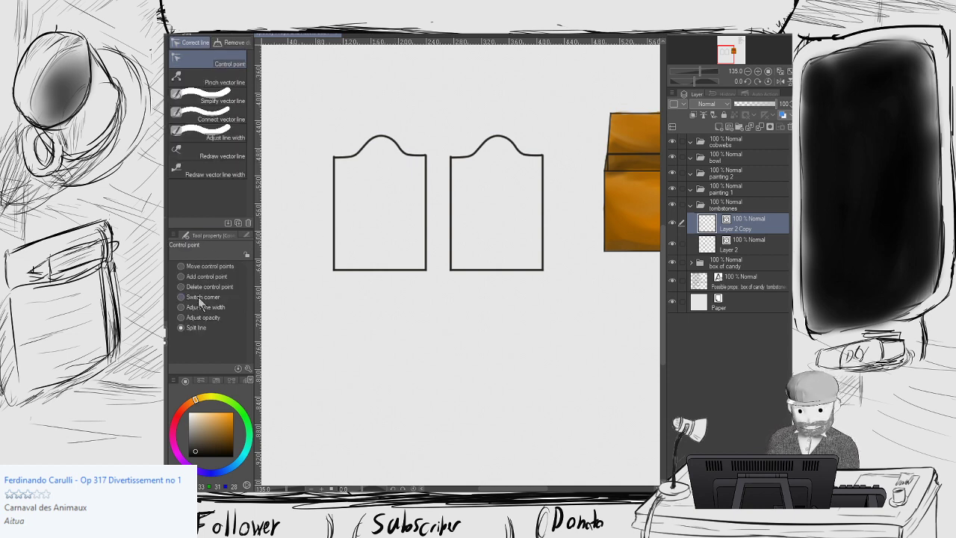
{"action": "key", "text": "u"}
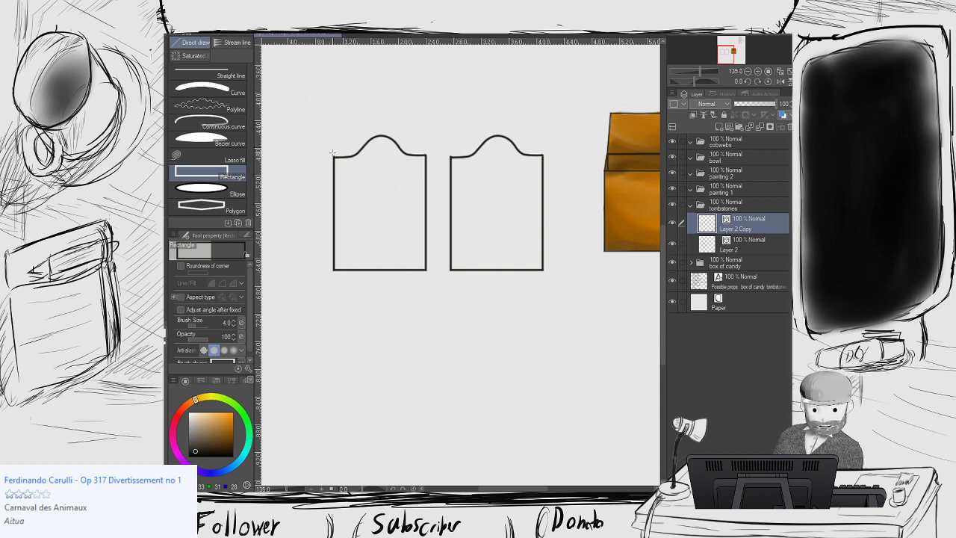
{"action": "scroll", "coordinate": [321, 163], "scroll_direction": "up", "scroll_amount": 1}
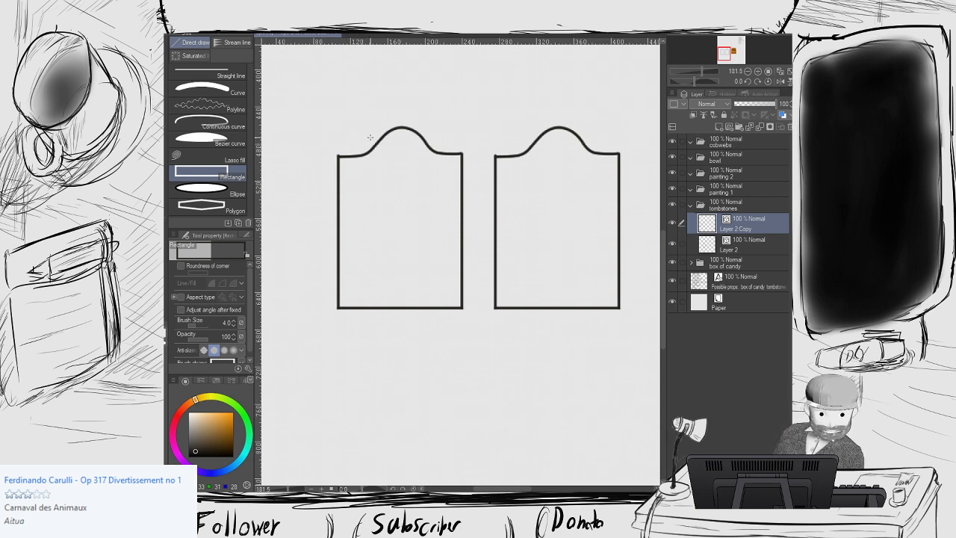
{"action": "key", "text": "k"}
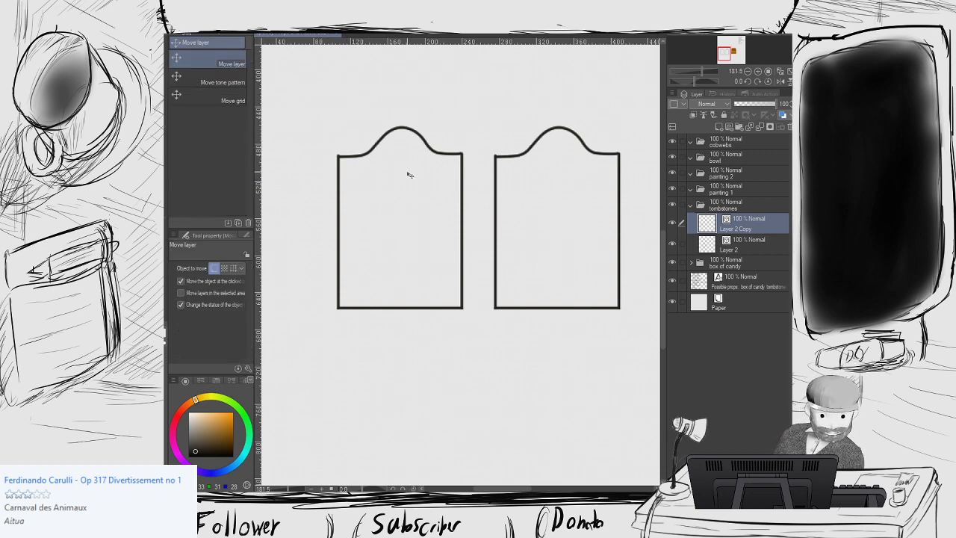
{"action": "key", "text": "o"}
{"action": "left_click", "coordinate": [365, 154]}
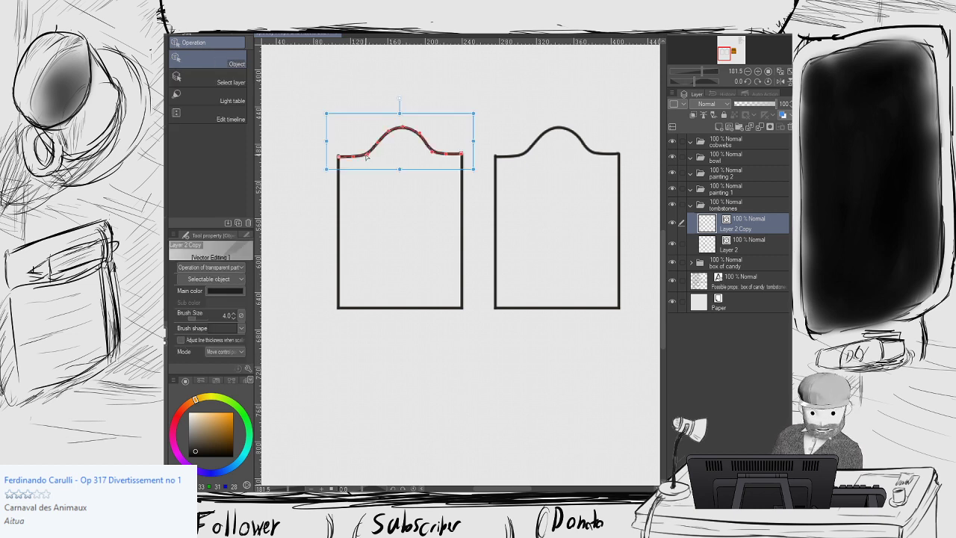
{"action": "left_click", "coordinate": [337, 185]}
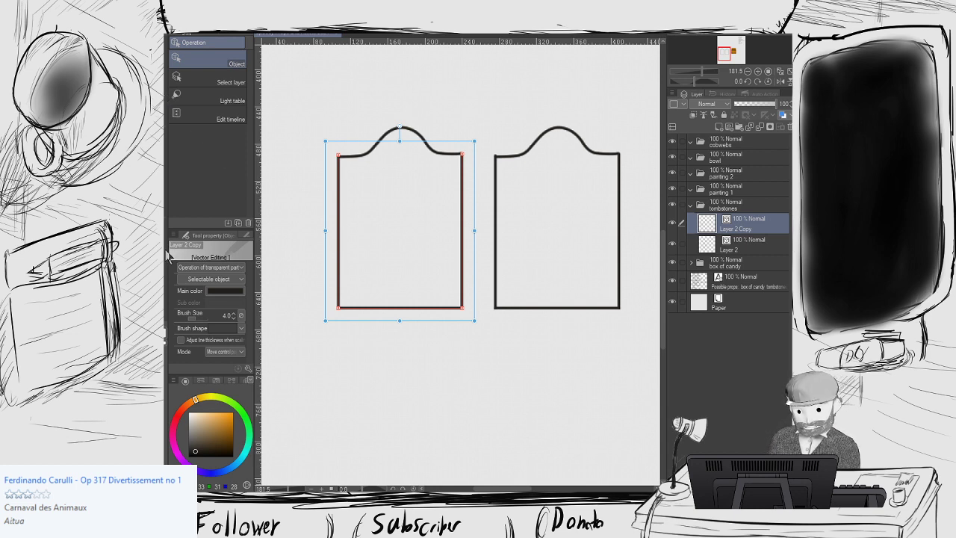
{"action": "left_click", "coordinate": [313, 99]}
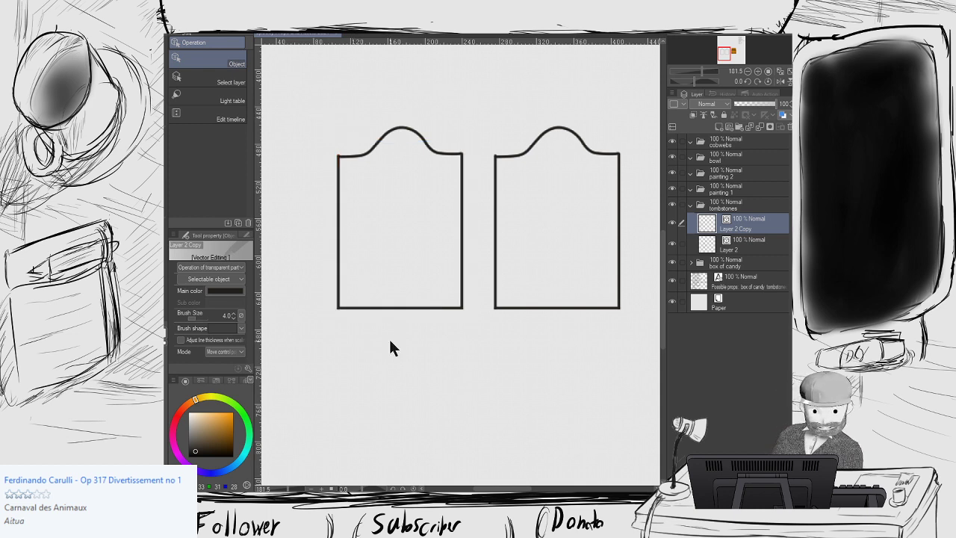
{"action": "left_click", "coordinate": [343, 158]}
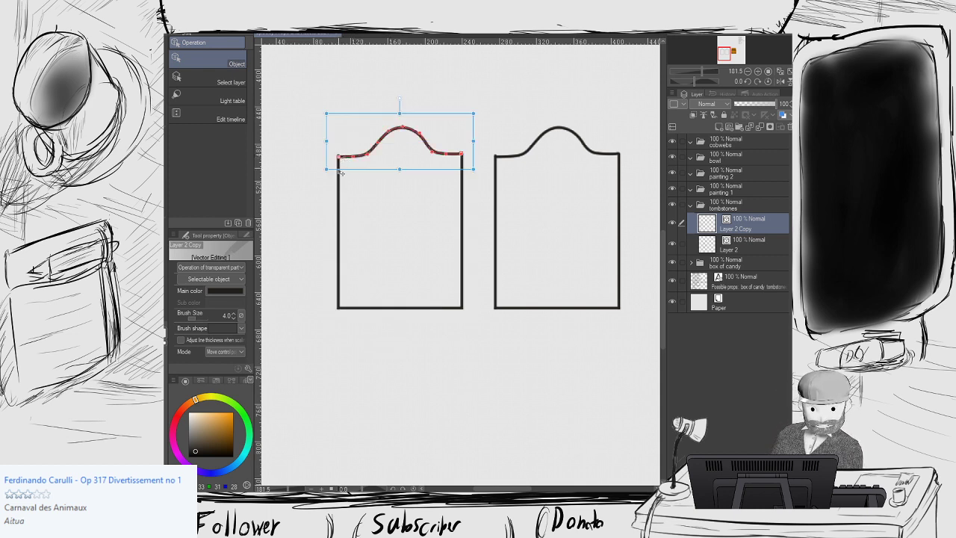
{"action": "left_click", "coordinate": [340, 179]}
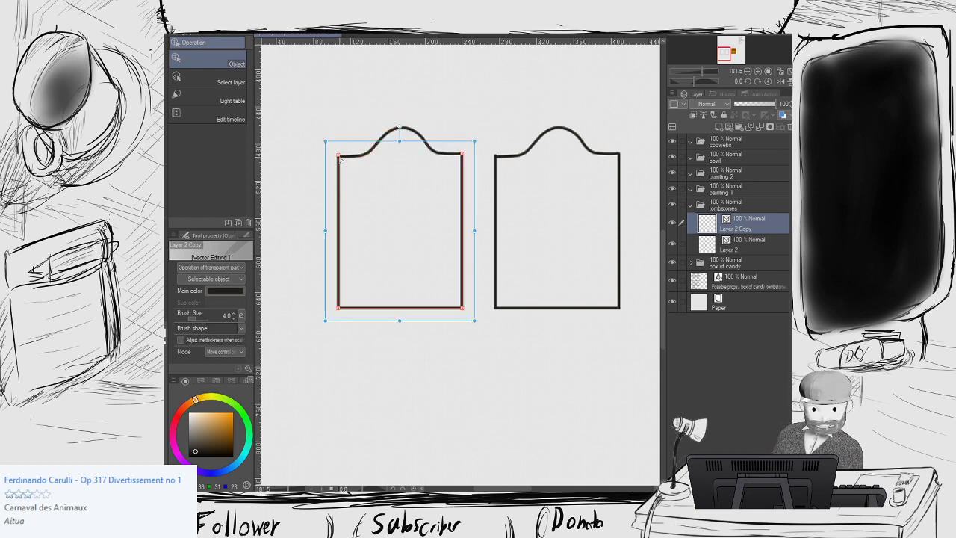
{"action": "left_click", "coordinate": [497, 166]}
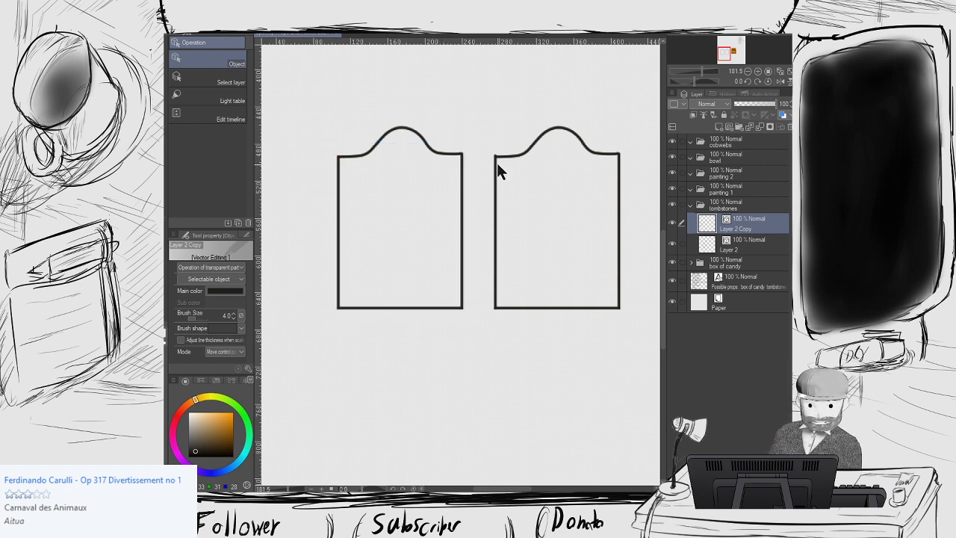
{"action": "left_click", "coordinate": [495, 157]}
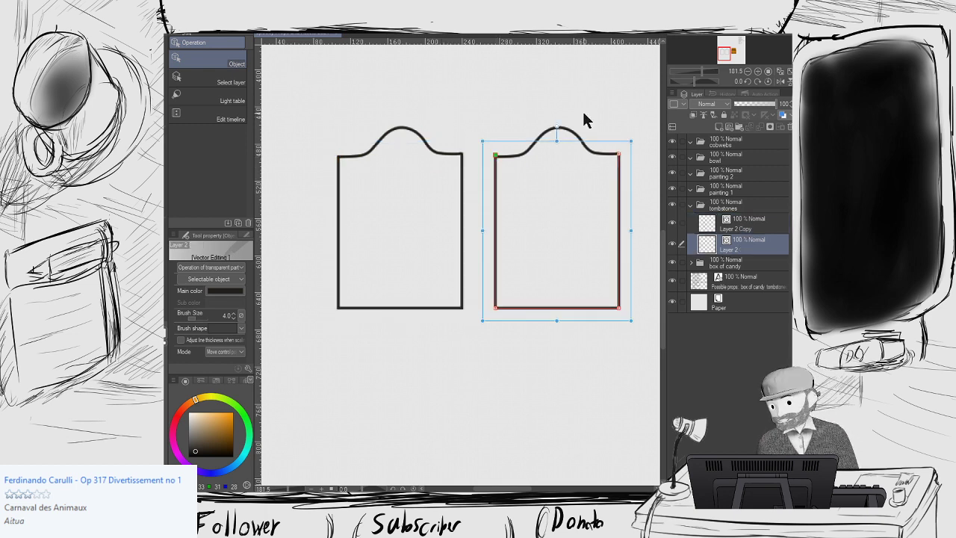
{"action": "left_click", "coordinate": [583, 113]}
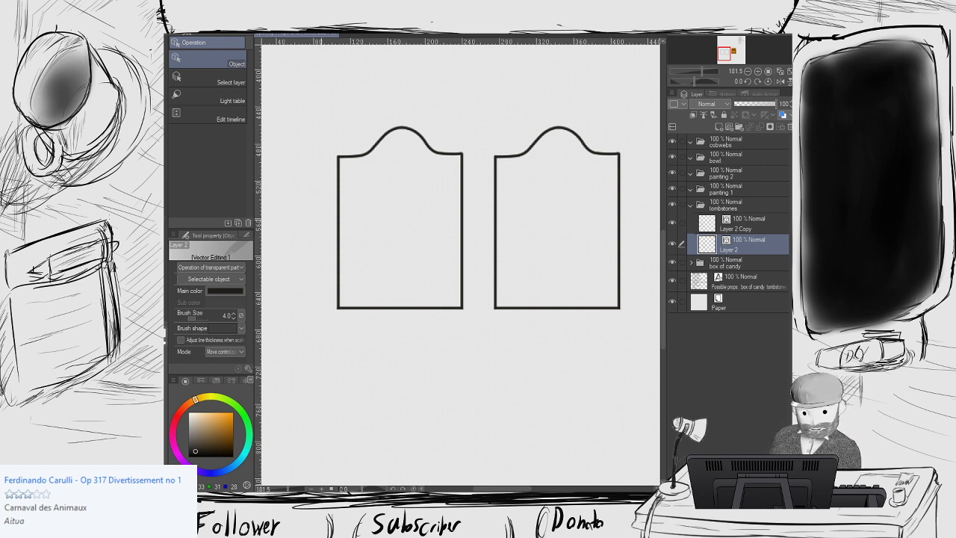
{"action": "left_click", "coordinate": [339, 191]}
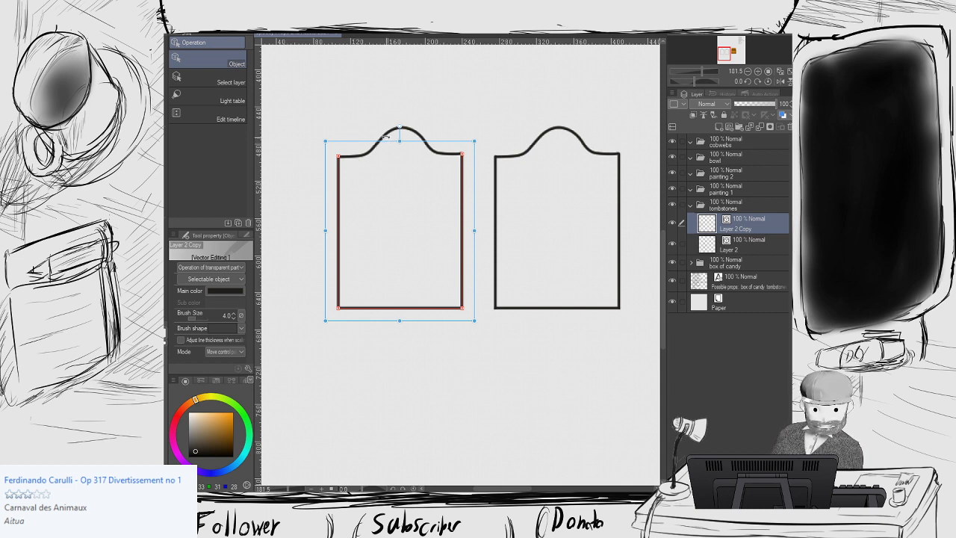
{"action": "left_click", "coordinate": [378, 143]}
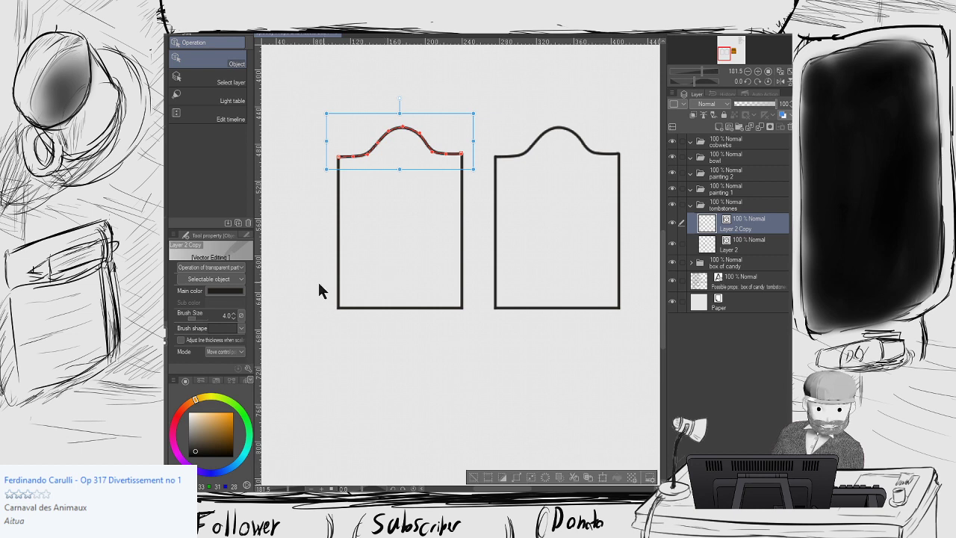
{"action": "left_click", "coordinate": [241, 352]}
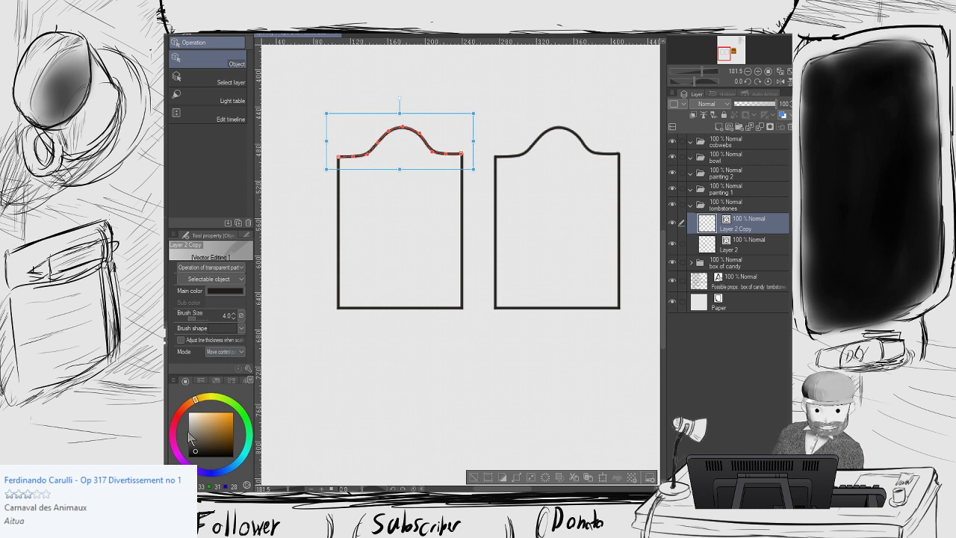
{"action": "left_click", "coordinate": [205, 413]}
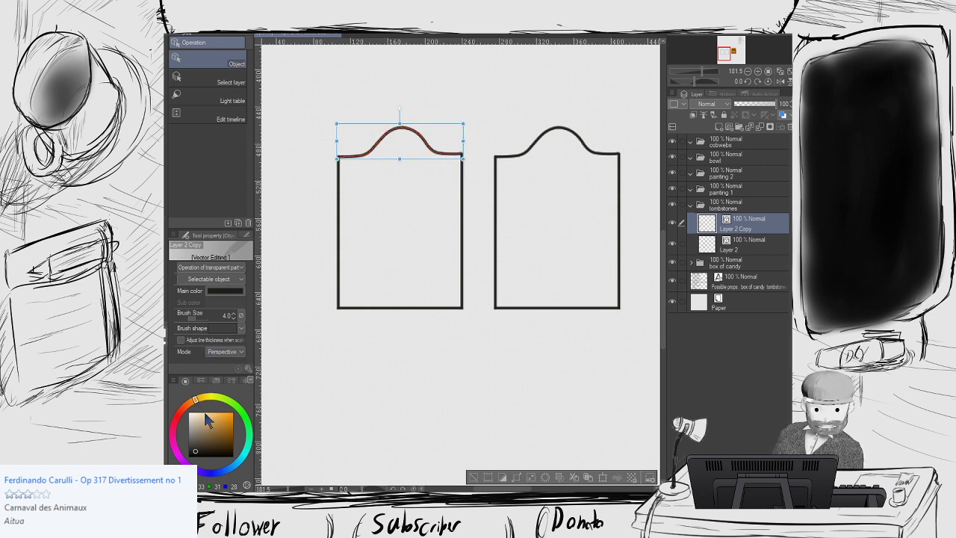
{"action": "left_click", "coordinate": [340, 177]}
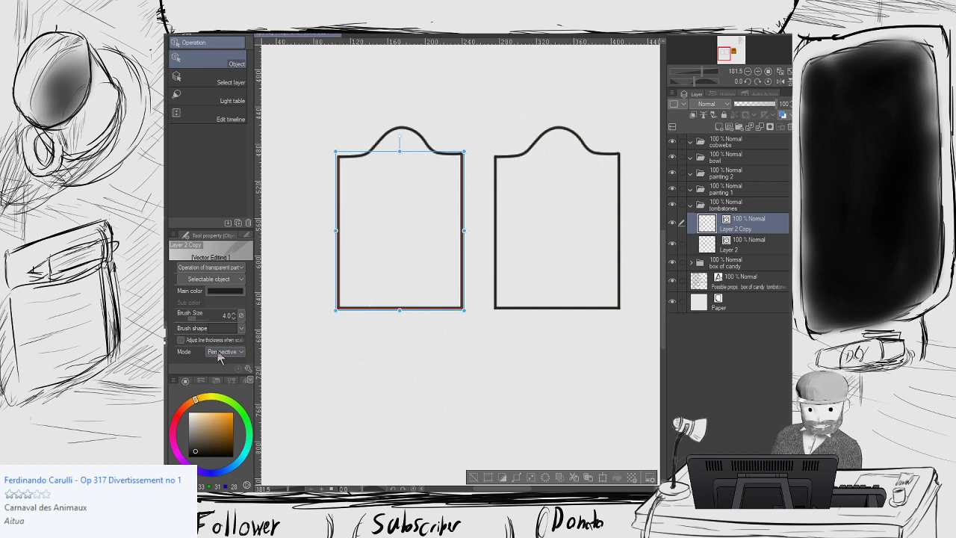
{"action": "left_click", "coordinate": [186, 360]}
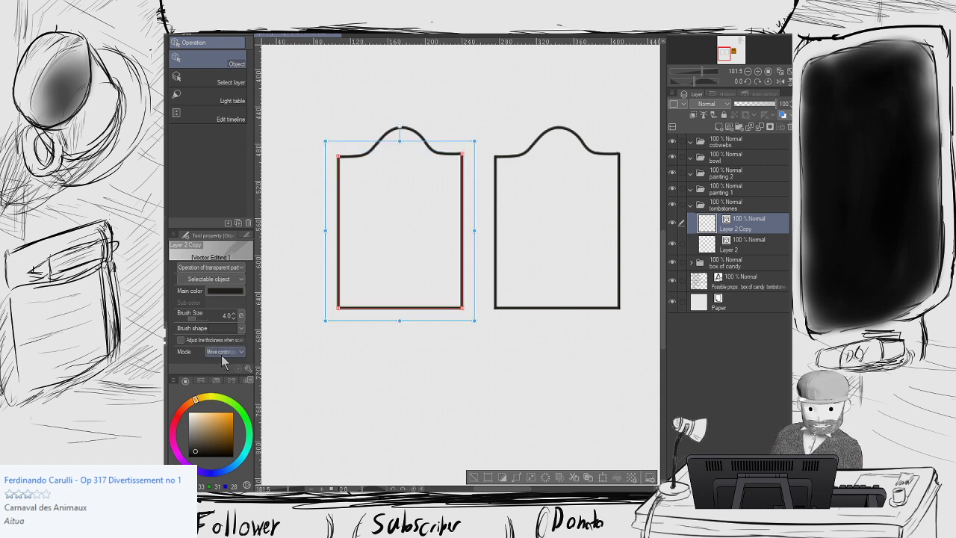
Raise the lower-left corner and lower the upper-left corner of the duplicated tombstone's body, shortening its left side for perspective.
{"action": "left_click", "coordinate": [339, 309]}
{"action": "key", "text": "Up"}
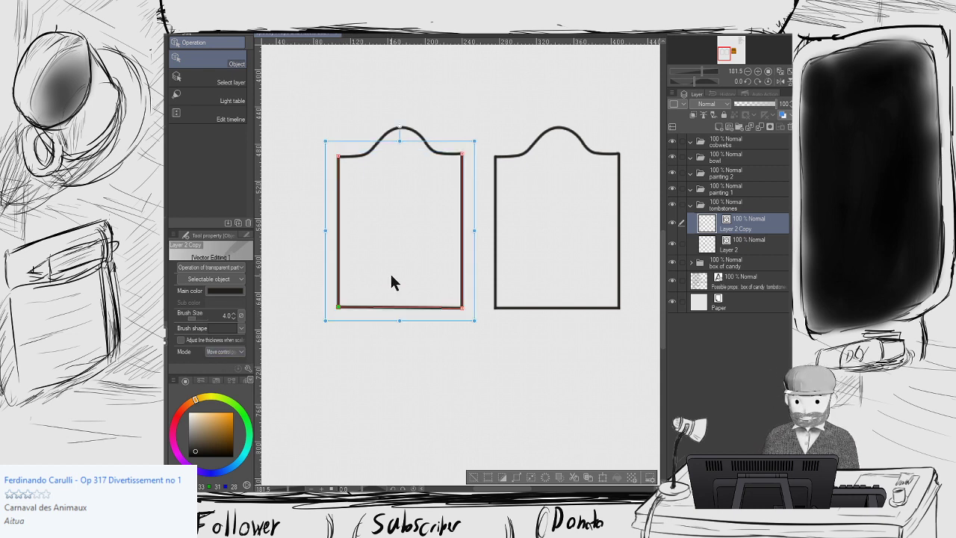
{"action": "key", "text": "Up"}
{"action": "key", "text": "Up"}
{"action": "key", "text": "Up"}
{"action": "key", "text": "Up"}
{"action": "key", "text": "Up"}
{"action": "key", "text": "Up"}
{"action": "key", "text": "Up"}
{"action": "key", "text": "Up"}
{"action": "key", "text": "Up"}
{"action": "key", "text": "Up"}
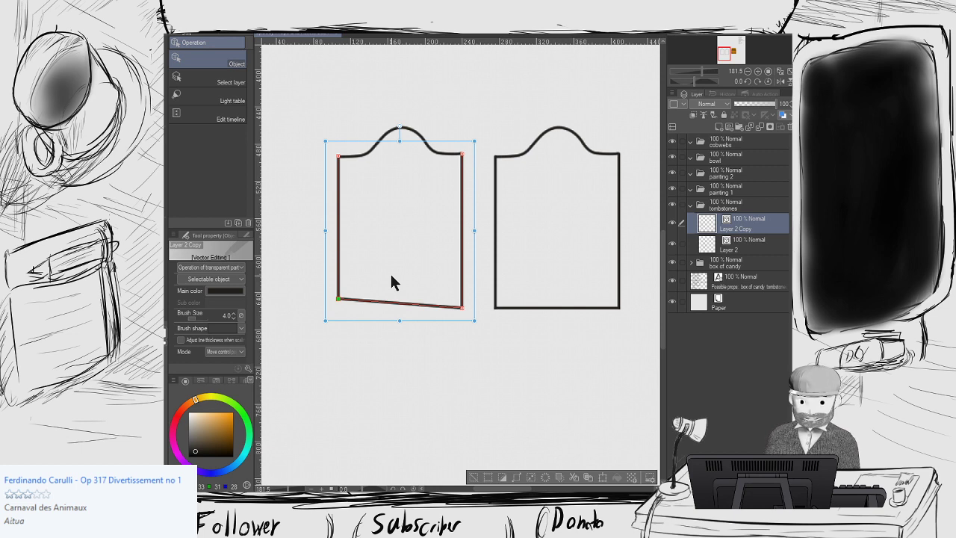
{"action": "left_click", "coordinate": [339, 156]}
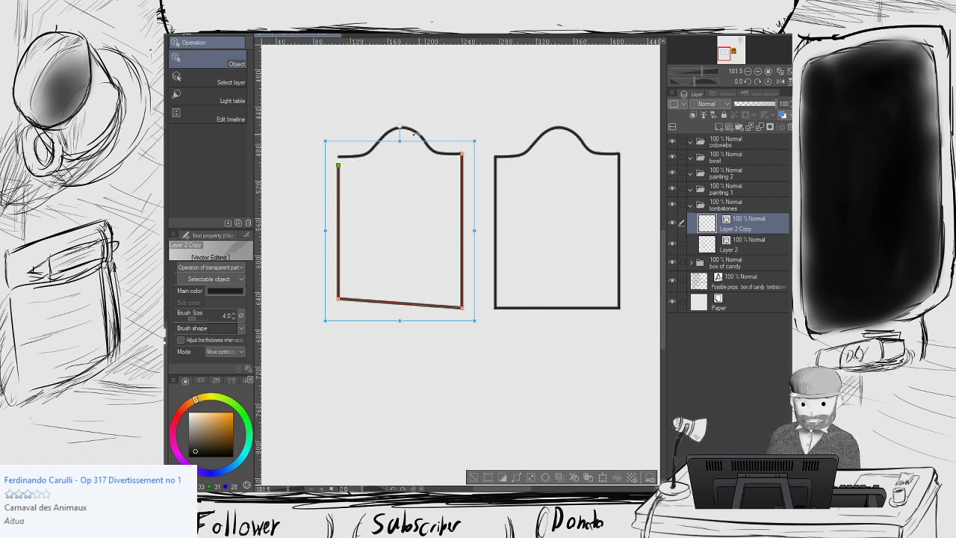
Skew the duplicated tombstone's top curve downward on its left side so its end meets the lowered body corner.
{"action": "left_click", "coordinate": [359, 157]}
{"action": "left_click", "coordinate": [341, 157]}
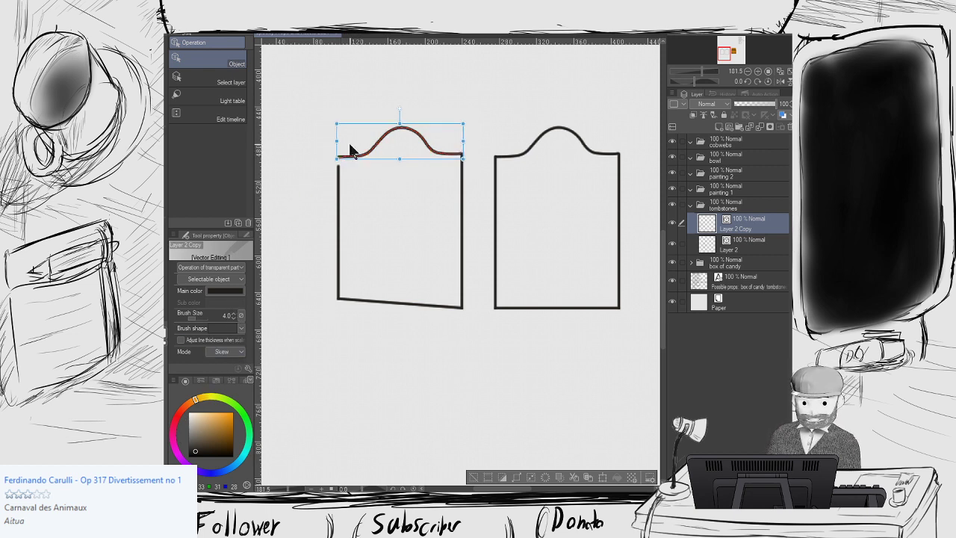
{"action": "left_click_drag", "start_coordinate": [337, 124], "coordinate": [337, 135]}
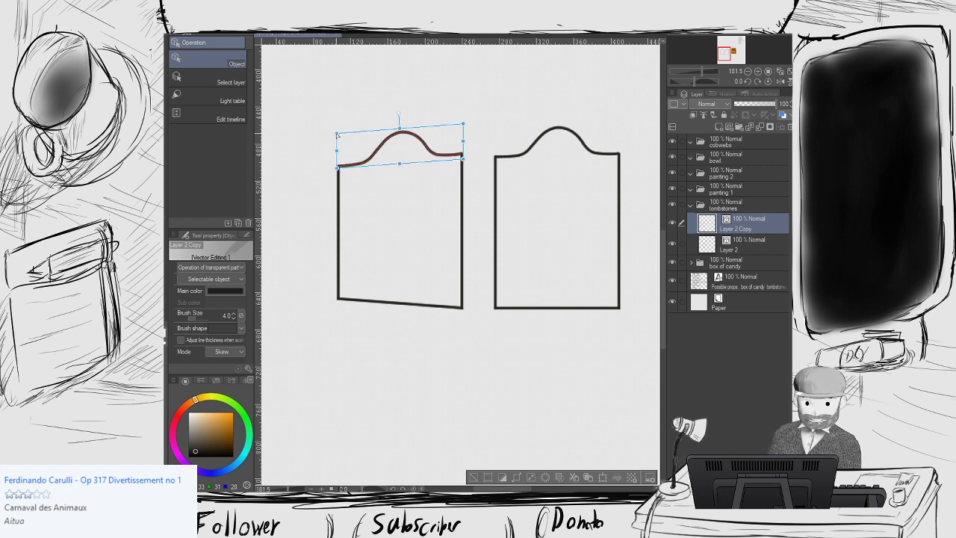
Return the transform mode to moving control points, and narrow the duplicate's top curve and body from the right to matching widths.
{"action": "left_click", "coordinate": [225, 351]}
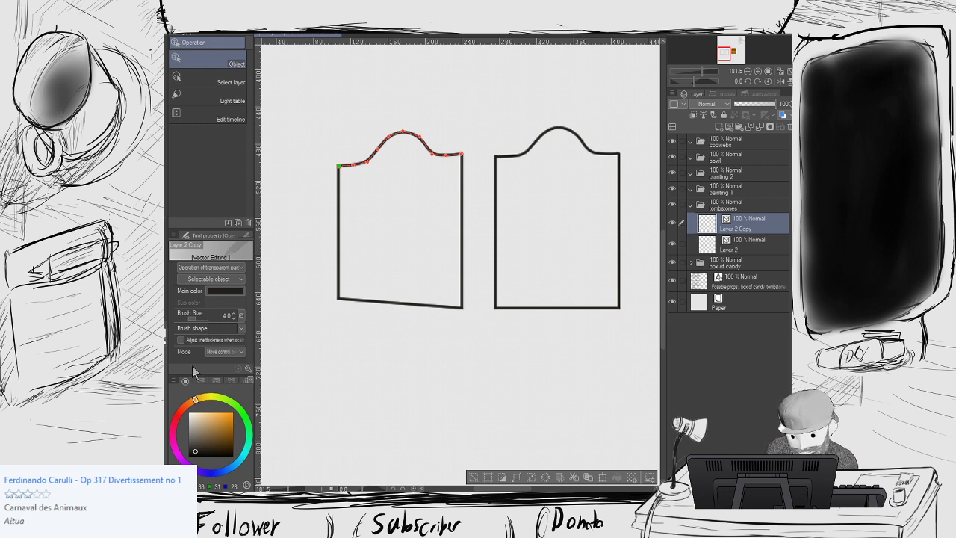
{"action": "left_click_drag", "start_coordinate": [472, 147], "coordinate": [457, 147]}
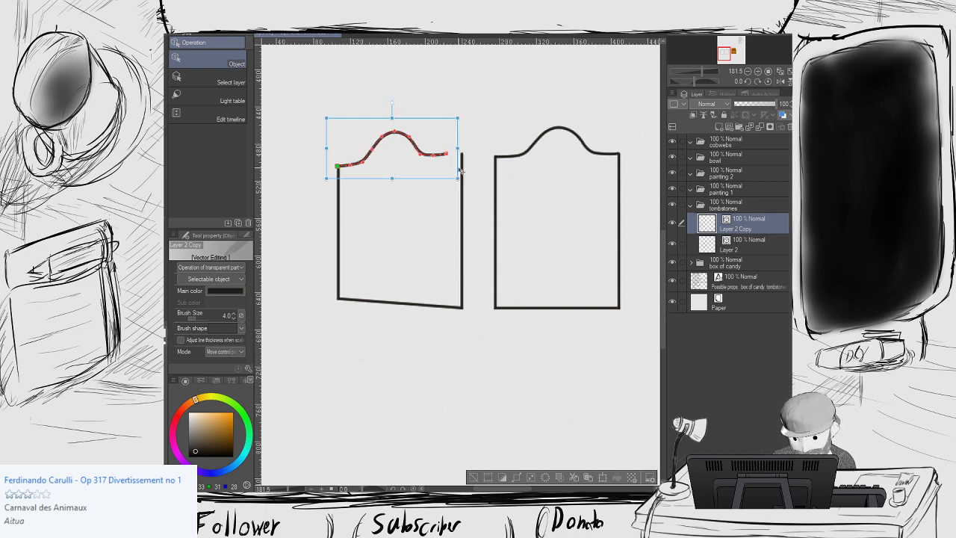
{"action": "left_click", "coordinate": [461, 216]}
{"action": "left_click_drag", "start_coordinate": [474, 230], "coordinate": [457, 227]}
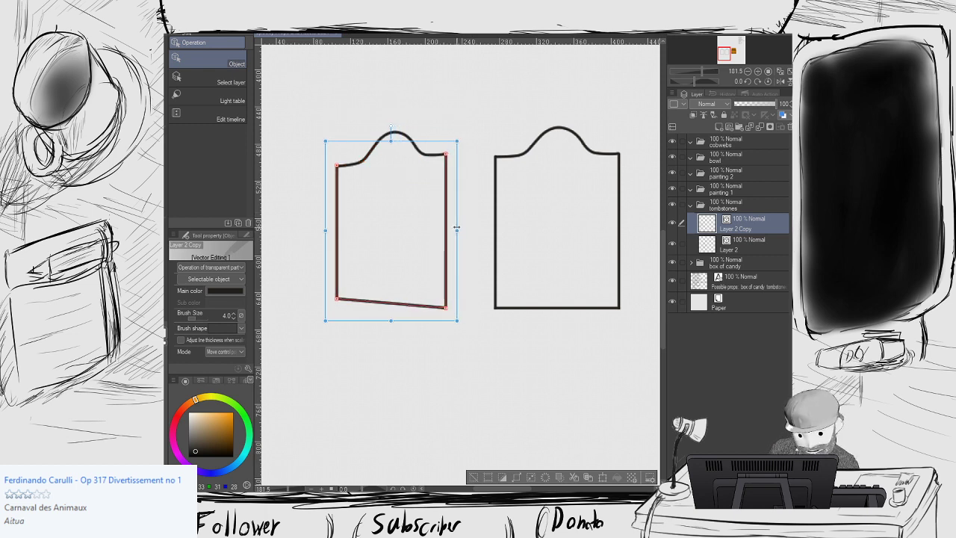
Deselect the duplicated tombstone's body, pick out its top curve, and switch to the Straight line drawing tool.
{"action": "left_click", "coordinate": [466, 210]}
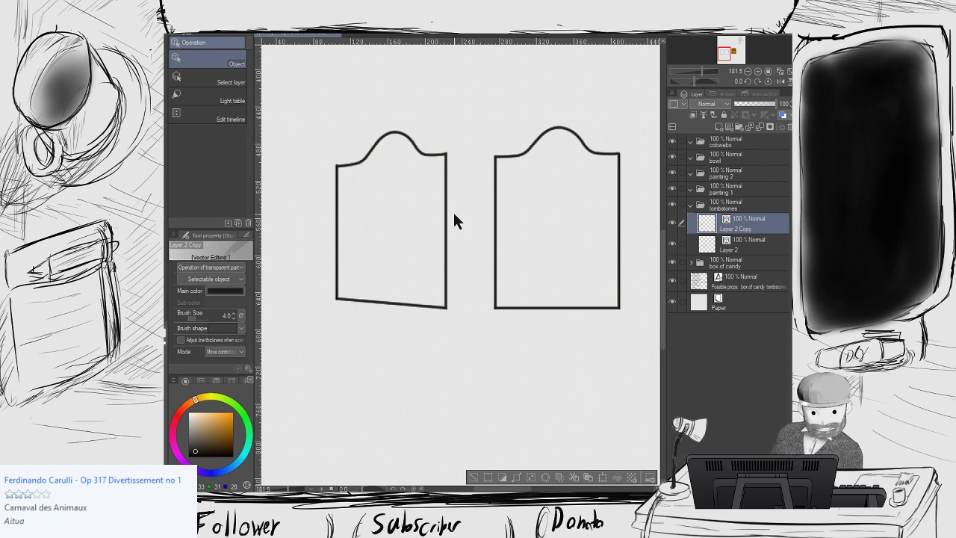
{"action": "left_click", "coordinate": [365, 159]}
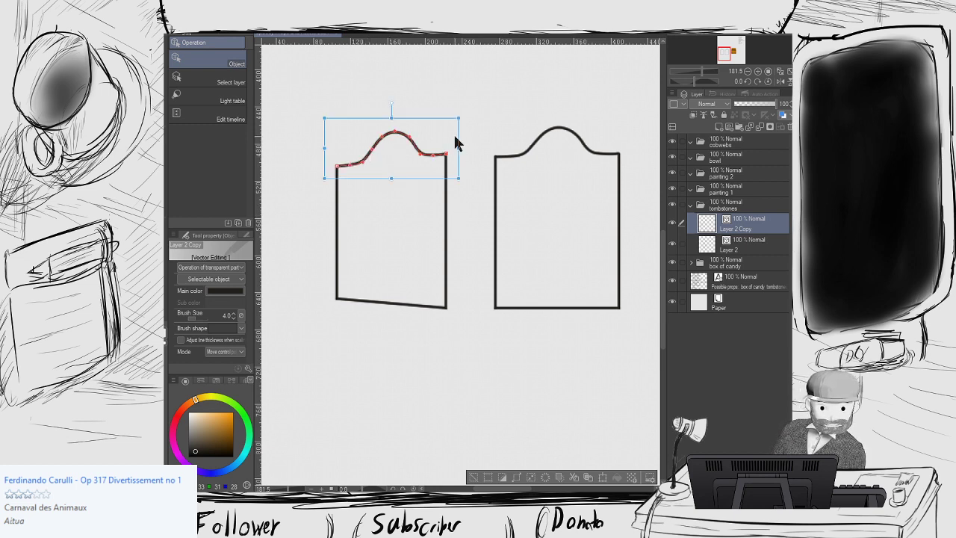
{"action": "key", "text": "u"}
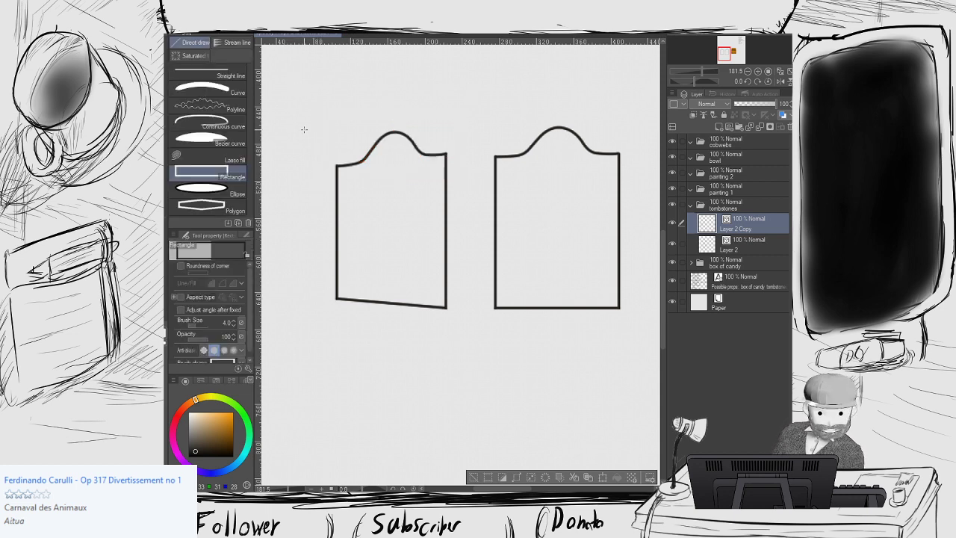
{"action": "left_click", "coordinate": [209, 74]}
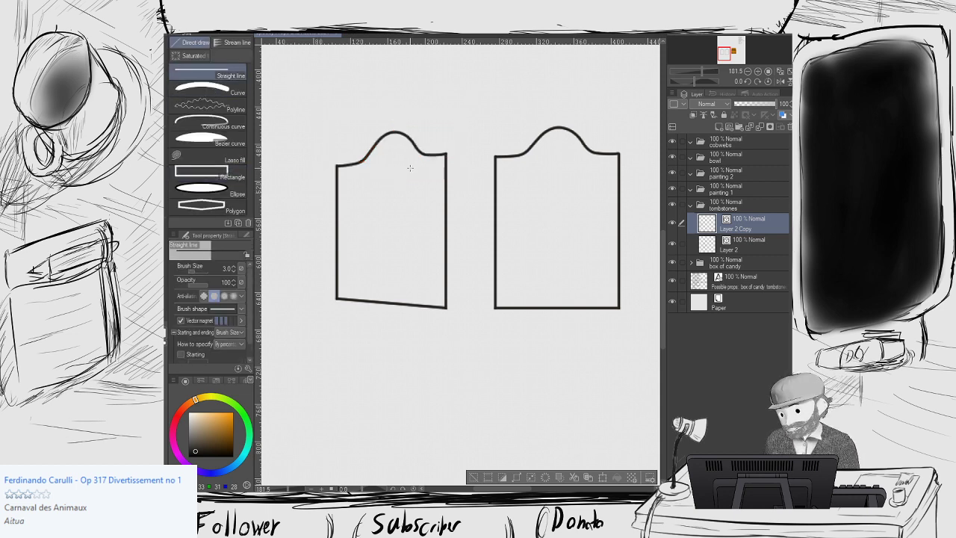
Review the whole canvas, including both tombstone outlines, the orange box of candy and the list of possible props.
{"action": "scroll", "coordinate": [437, 190], "scroll_direction": "up", "scroll_amount": 1}
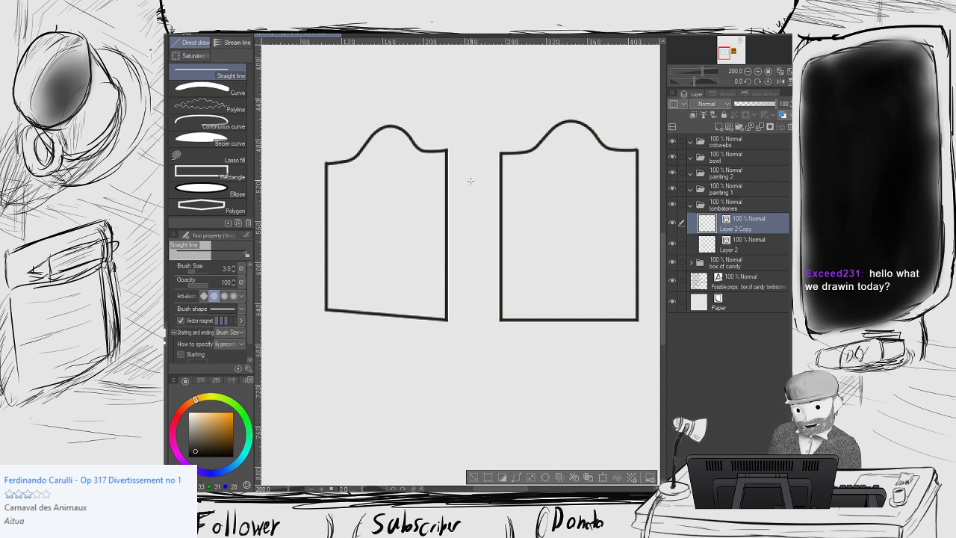
{"action": "scroll", "coordinate": [470, 180], "scroll_direction": "down", "scroll_amount": 5}
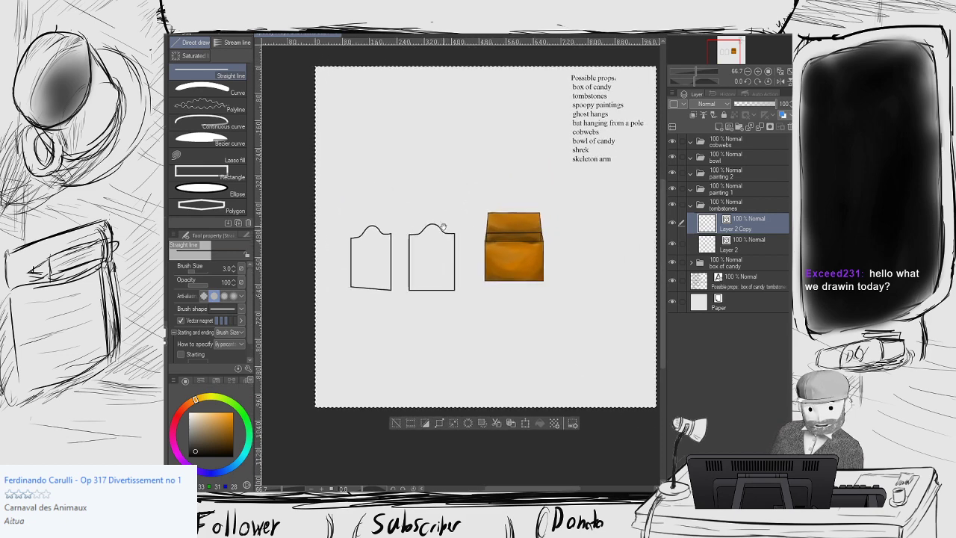
{"action": "left_click_drag", "start_coordinate": [489, 196], "coordinate": [466, 208]}
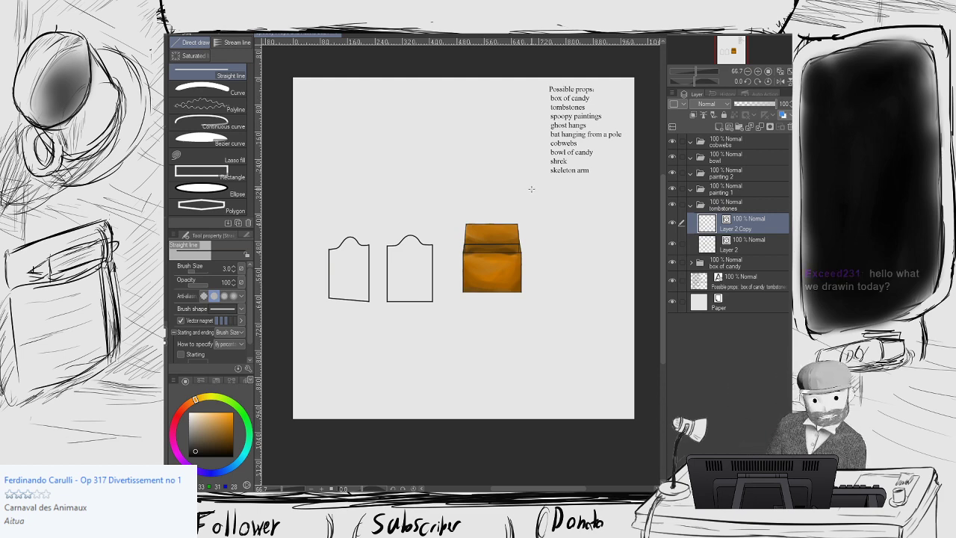
{"action": "left_click_drag", "start_coordinate": [546, 161], "coordinate": [515, 184]}
{"action": "scroll", "coordinate": [493, 258], "scroll_direction": "up", "scroll_amount": 4}
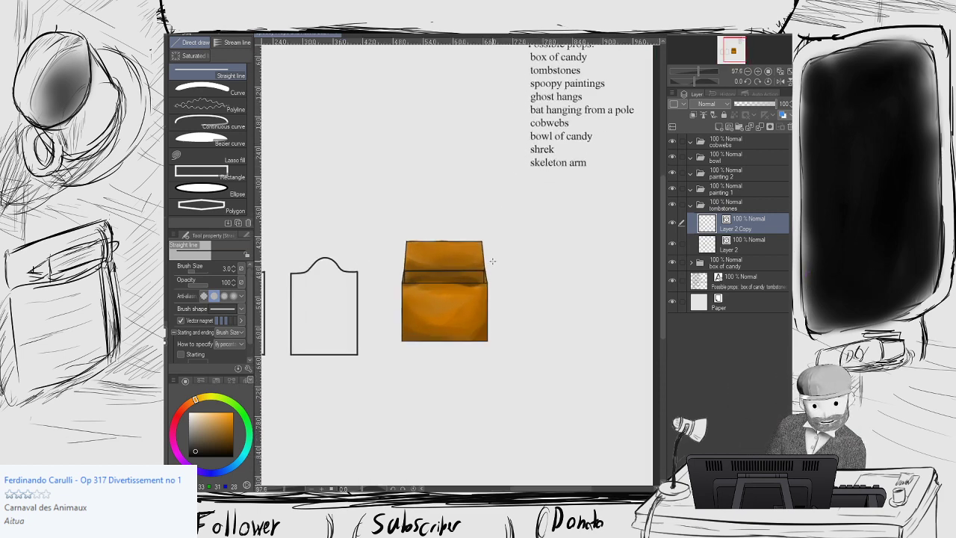
{"action": "mouse_move", "coordinate": [469, 245]}
{"action": "left_mouse_down"}
{"action": "mouse_move", "coordinate": [468, 259]}
{"action": "mouse_move", "coordinate": [535, 241]}
{"action": "mouse_move", "coordinate": [480, 234]}
{"action": "left_mouse_up"}
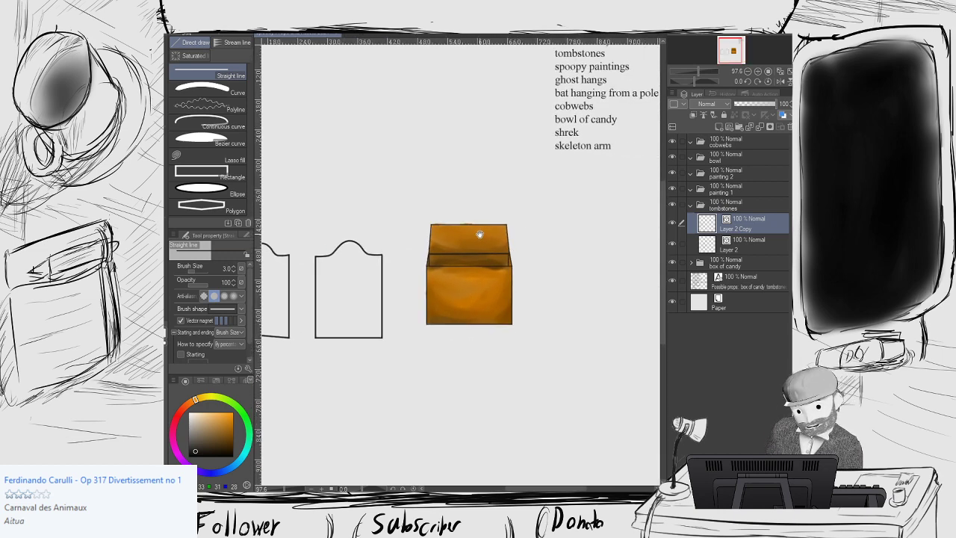
{"action": "left_click_drag", "start_coordinate": [493, 201], "coordinate": [468, 247]}
{"action": "left_click_drag", "start_coordinate": [427, 274], "coordinate": [458, 242]}
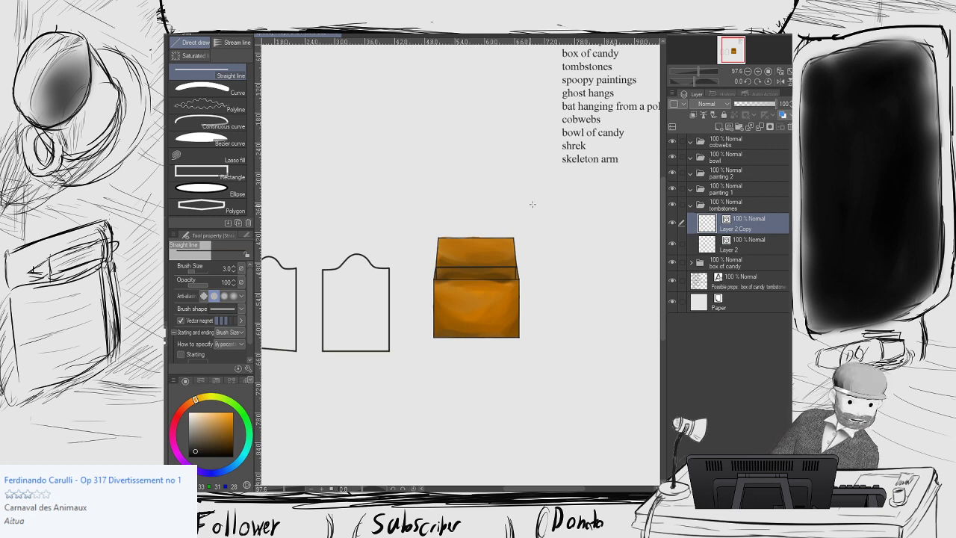
Try adding the entry "a spooky SKULL of candy!" on a new line below "skeleton arm" in the props list.
{"action": "key", "text": "o"}
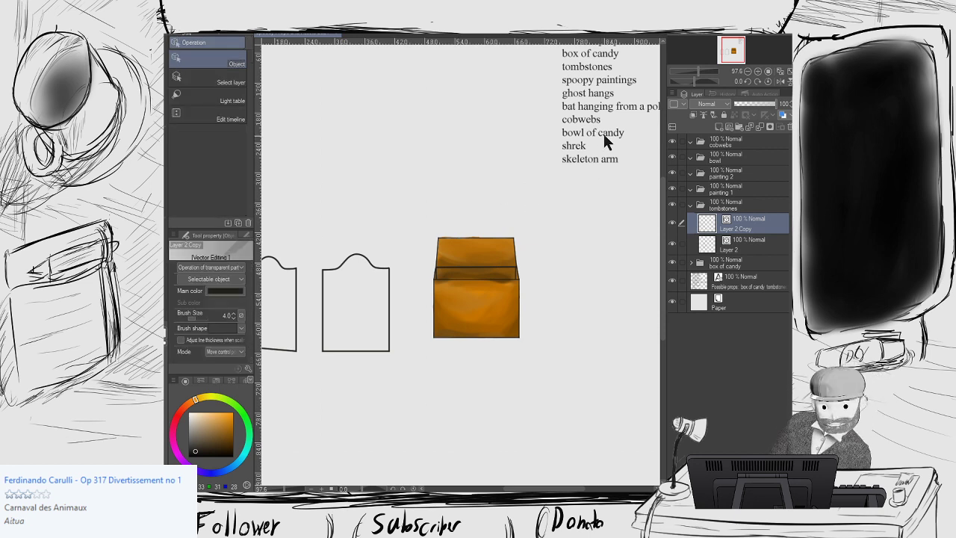
{"action": "left_click", "coordinate": [603, 130]}
{"action": "key", "text": "t"}
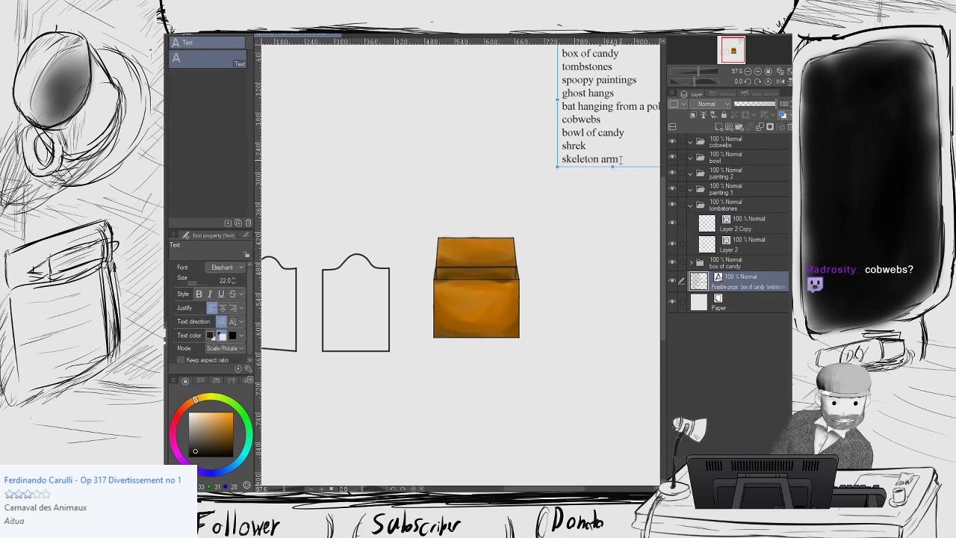
{"action": "left_click", "coordinate": [619, 159]}
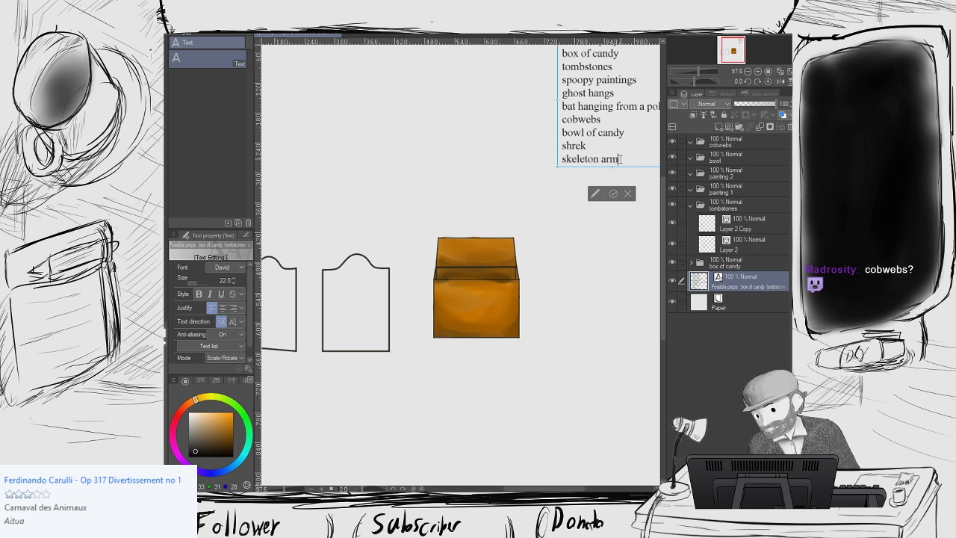
{"action": "key", "text": "Return"}
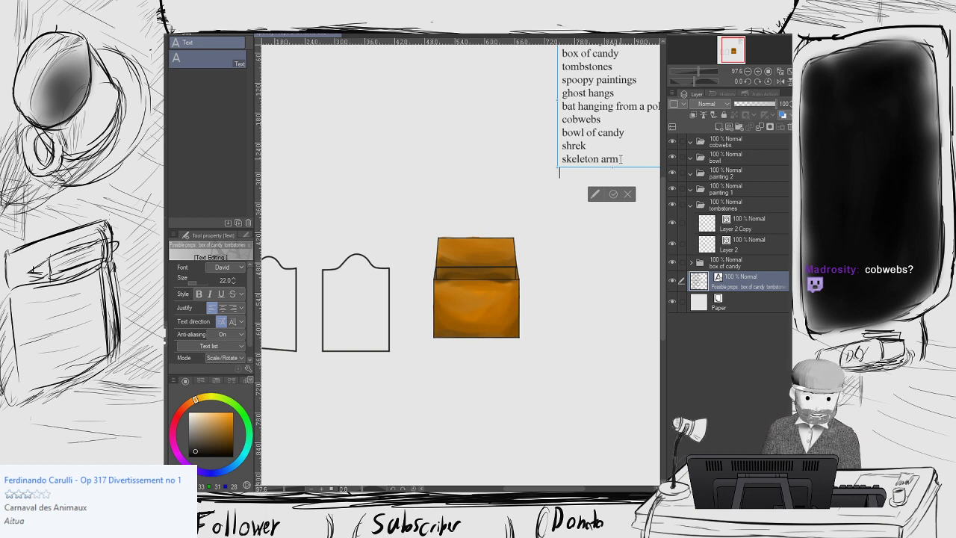
{"action": "type", "text": "a spooky SKULL"}
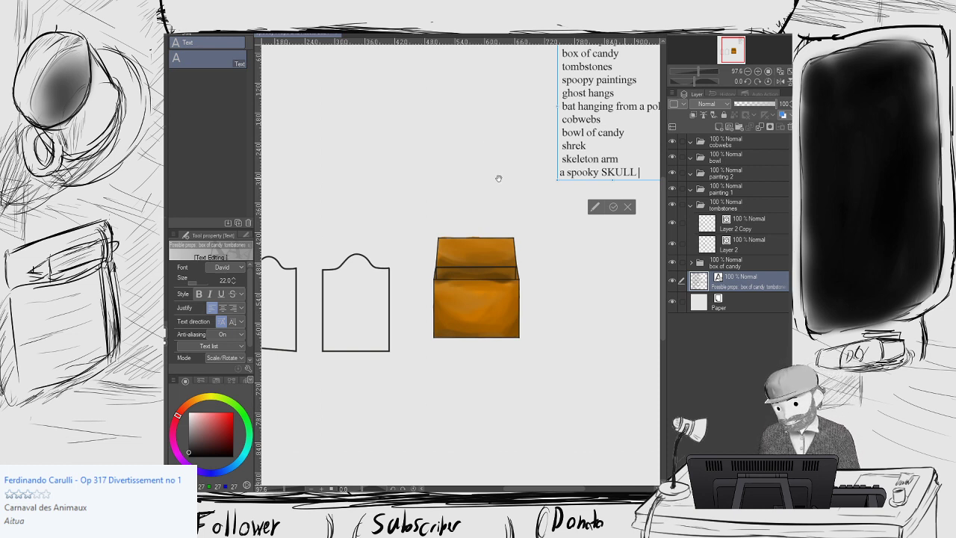
{"action": "type", "text": "of ca"}
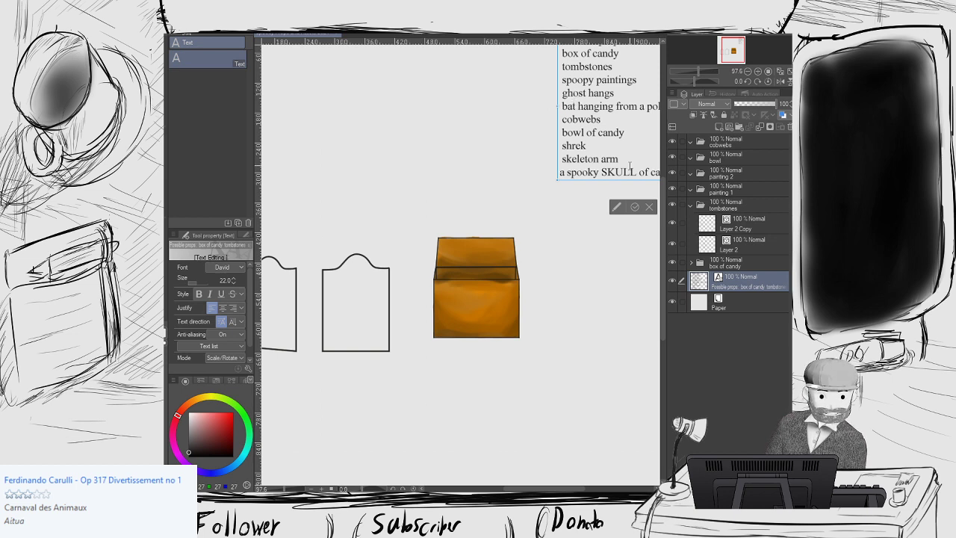
Delete the "skeleton arm" entry from the props list, and undo the whole text edit.
{"action": "left_click_drag", "start_coordinate": [620, 159], "coordinate": [527, 157]}
{"action": "key", "text": "BackSpace"}
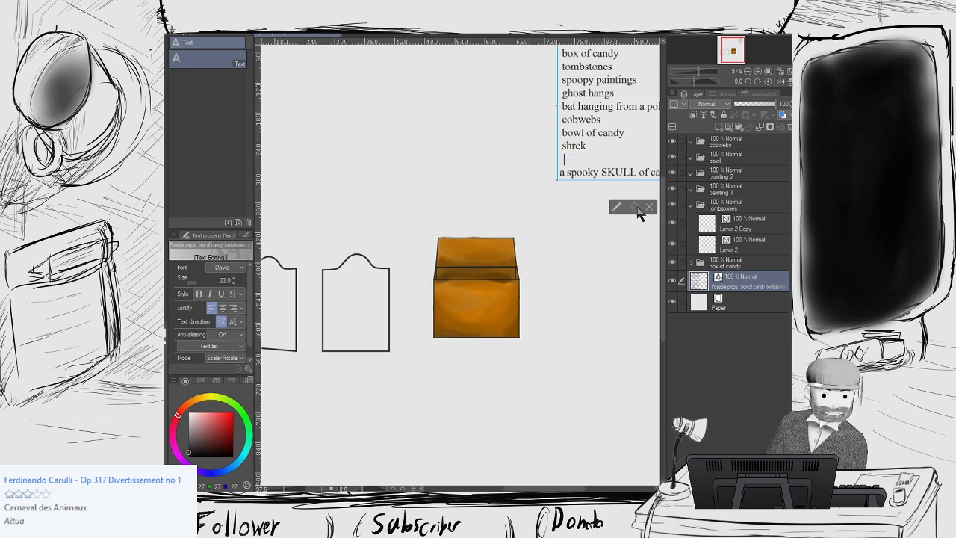
{"action": "left_click", "coordinate": [636, 208]}
{"action": "left_click_drag", "start_coordinate": [612, 200], "coordinate": [543, 209]}
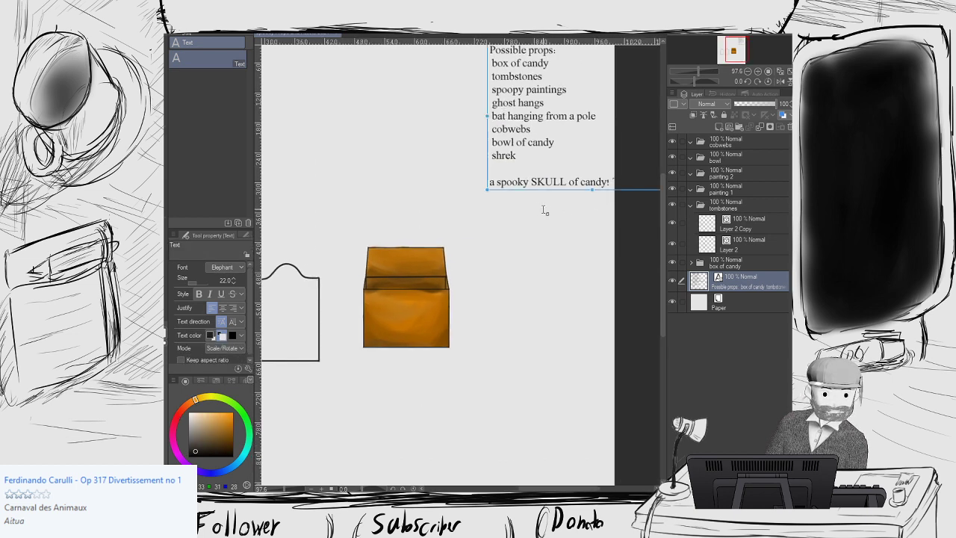
{"action": "key", "text": "ctrl+z"}
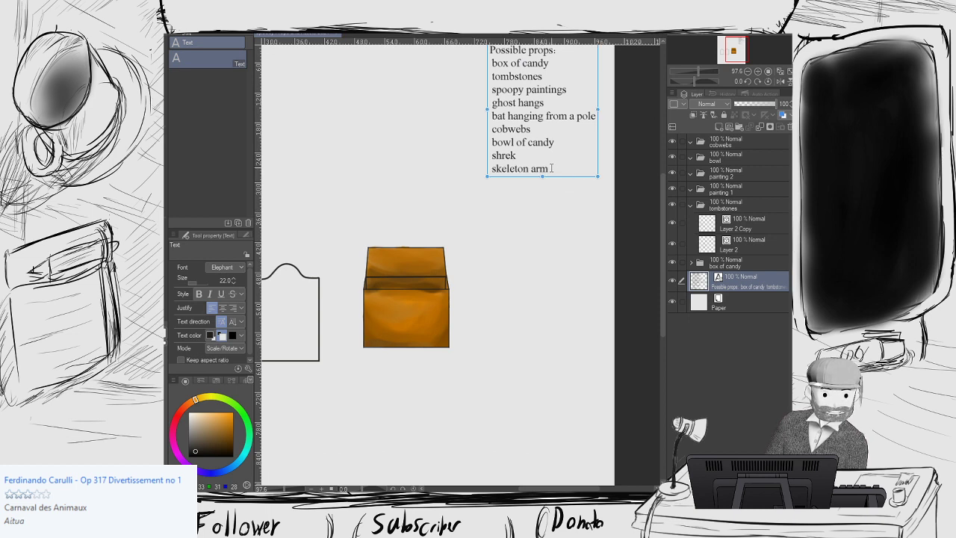
Add "a spooky SKULL of candy!" after "skeleton arm" in the props list, split over two lines before "SKULL".
{"action": "left_click", "coordinate": [552, 168]}
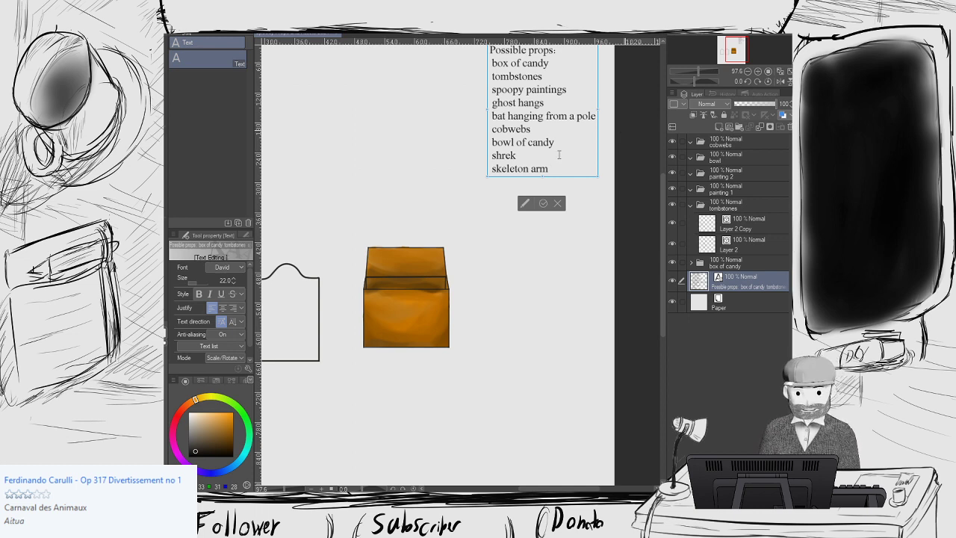
{"action": "key", "text": "ctrl+y"}
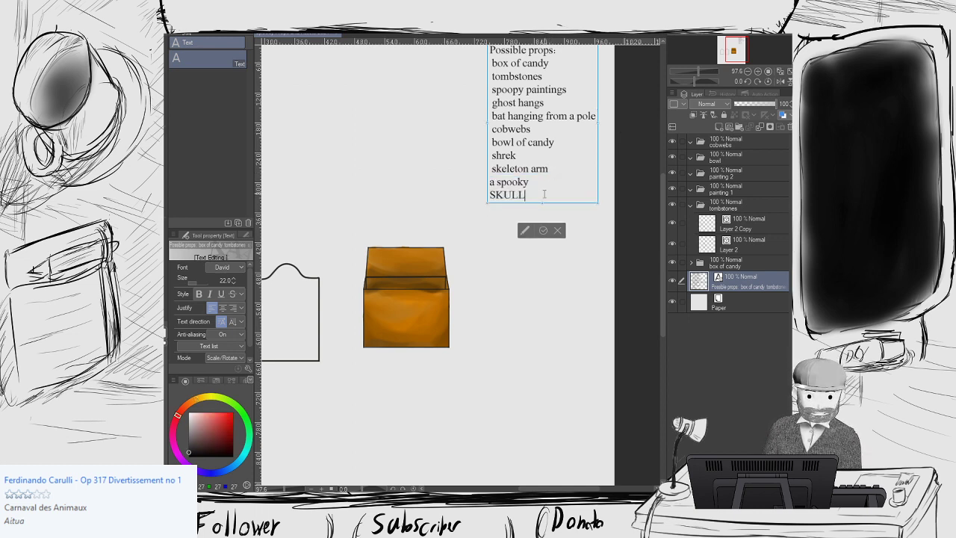
{"action": "type", "text": "of candy!"}
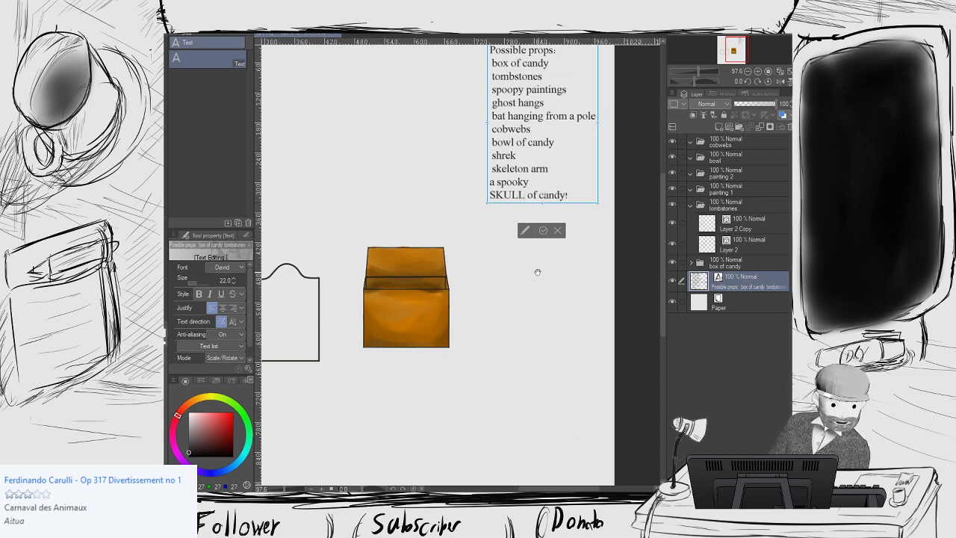
{"action": "left_click", "coordinate": [544, 233]}
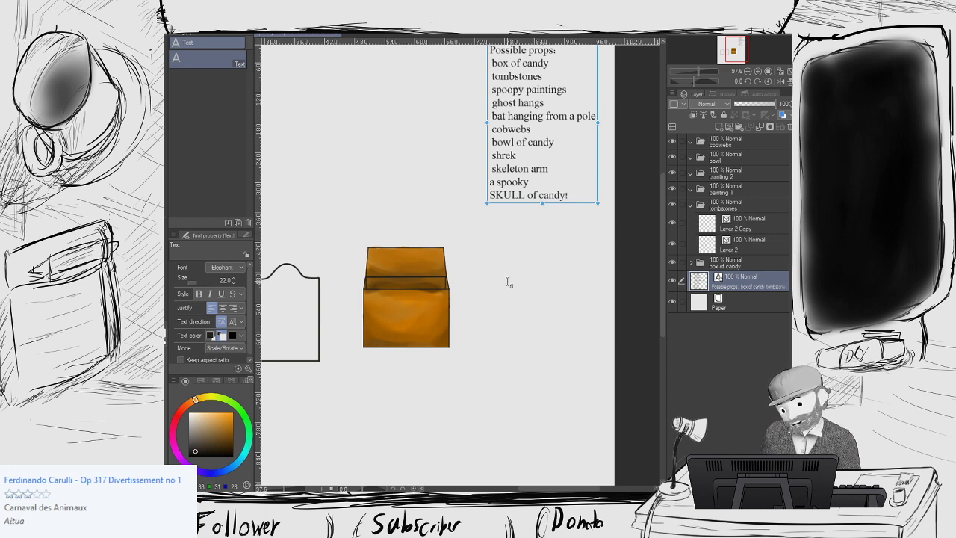
Make the duplicated tombstone's vector layer active again, and set the Straight line tool's brush size to 4.0.
{"action": "scroll", "coordinate": [484, 269], "scroll_direction": "up", "scroll_amount": 1}
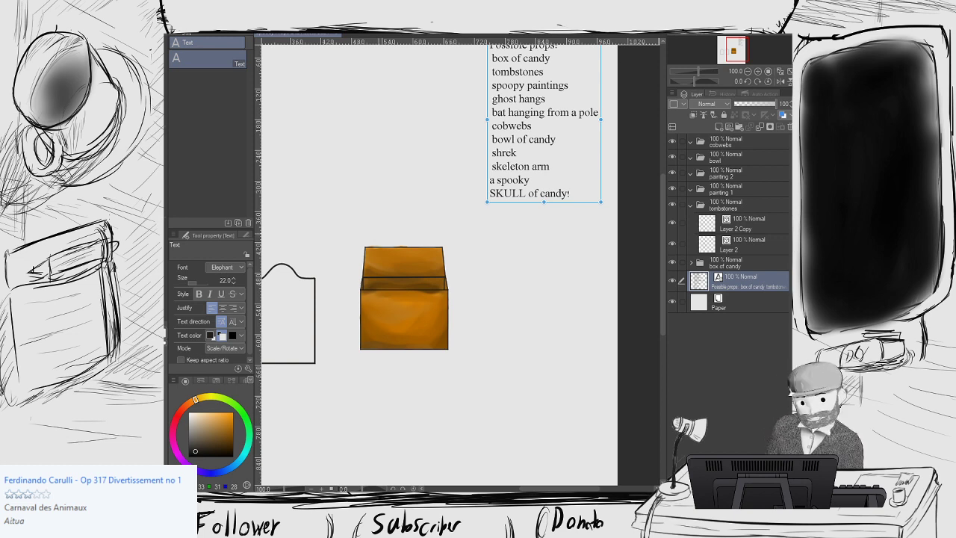
{"action": "key", "text": "o"}
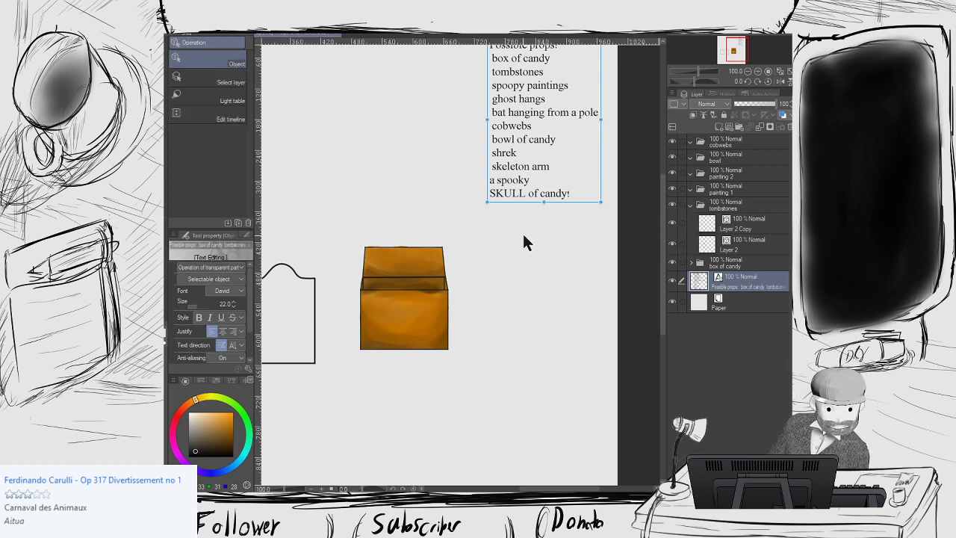
{"action": "left_click_drag", "start_coordinate": [533, 258], "coordinate": [751, 211]}
{"action": "scroll", "coordinate": [406, 254], "scroll_direction": "up", "scroll_amount": 1}
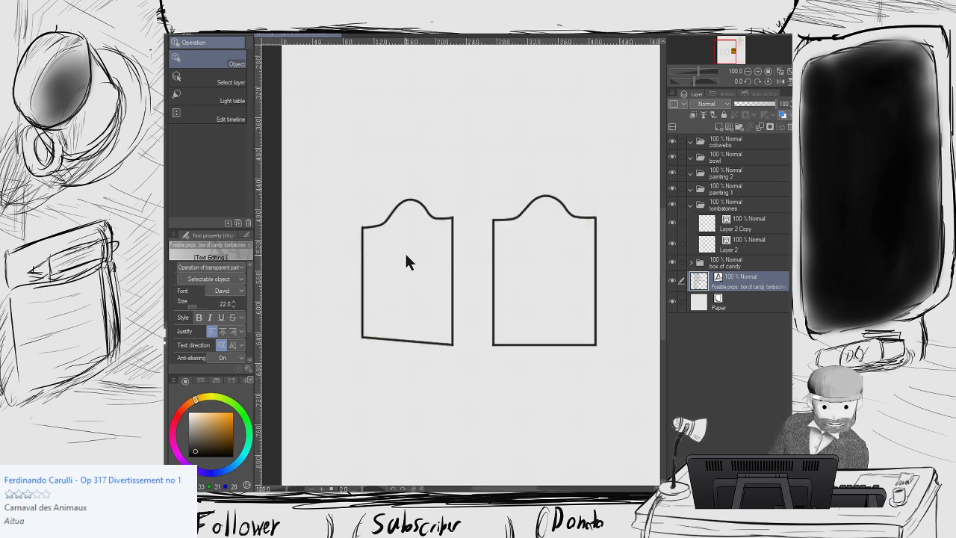
{"action": "scroll", "coordinate": [406, 256], "scroll_direction": "up", "scroll_amount": 1}
{"action": "key", "text": "u"}
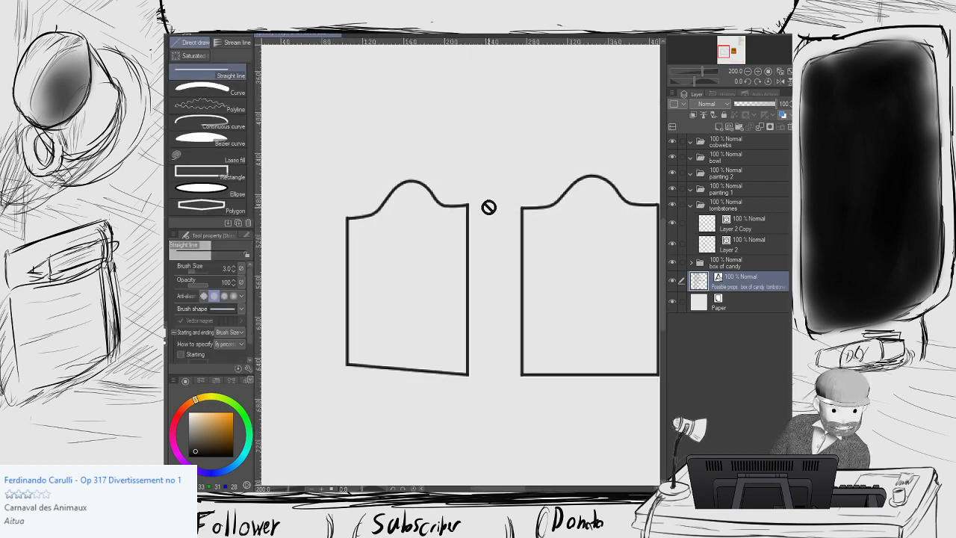
{"action": "key", "text": "o"}
{"action": "left_click", "coordinate": [469, 221]}
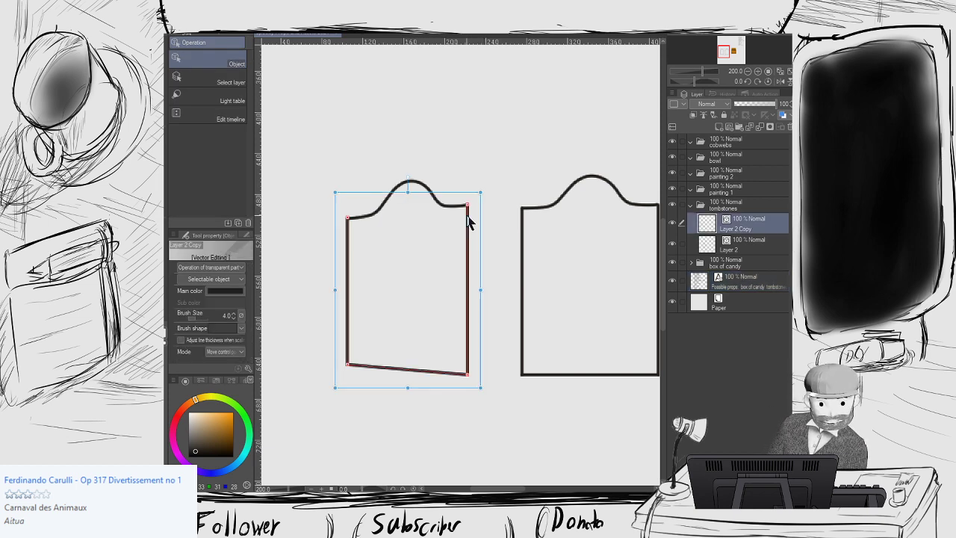
{"action": "key", "text": "u"}
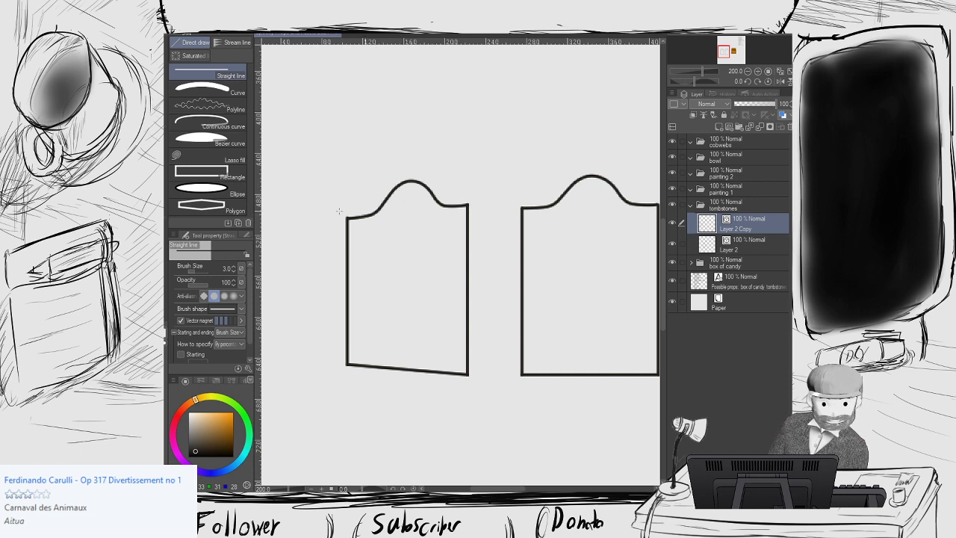
{"action": "key", "text": "bracketright"}
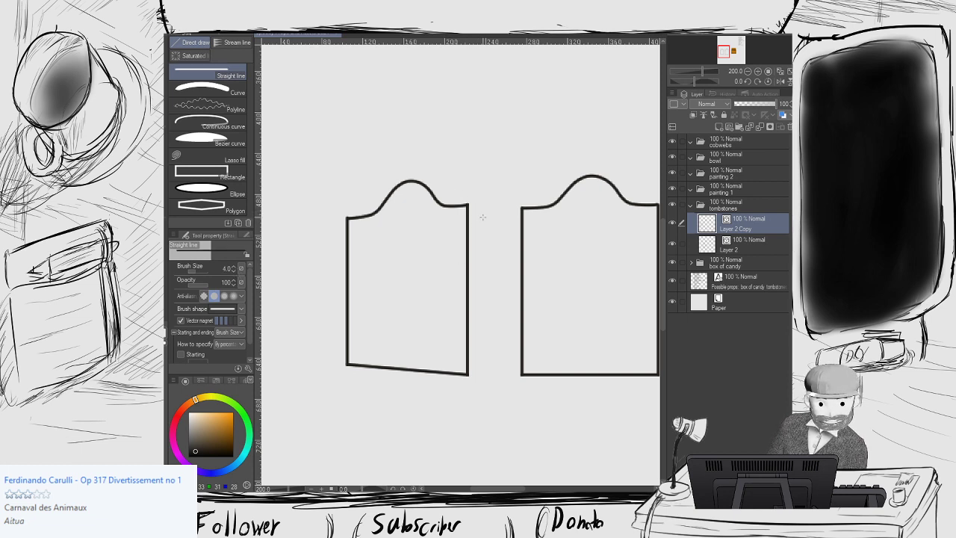
Try a short diagonal depth line at the duplicated tombstone's upper-right corner twice, undoing each attempt.
{"action": "left_click_drag", "start_coordinate": [482, 217], "coordinate": [467, 204]}
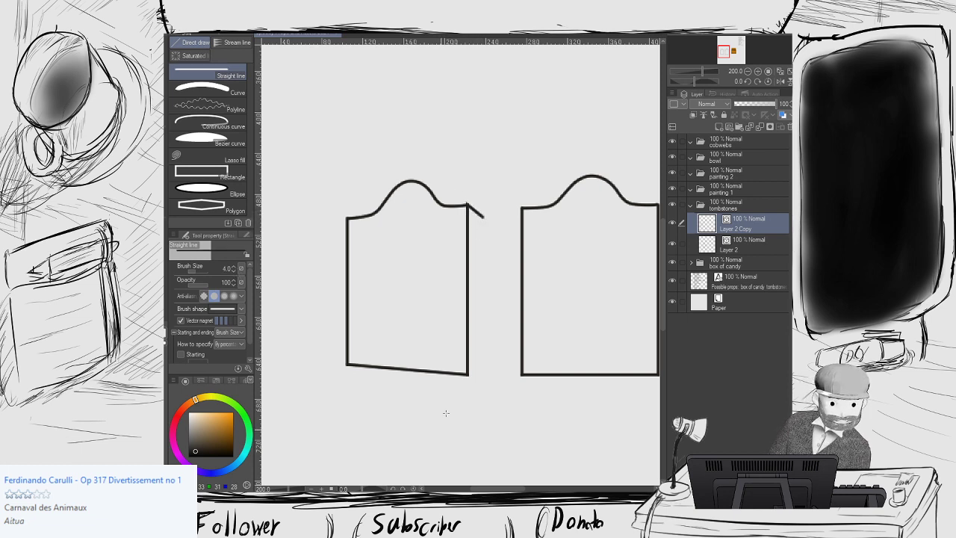
{"action": "key", "text": "ctrl+z"}
{"action": "left_click_drag", "start_coordinate": [467, 204], "coordinate": [485, 215]}
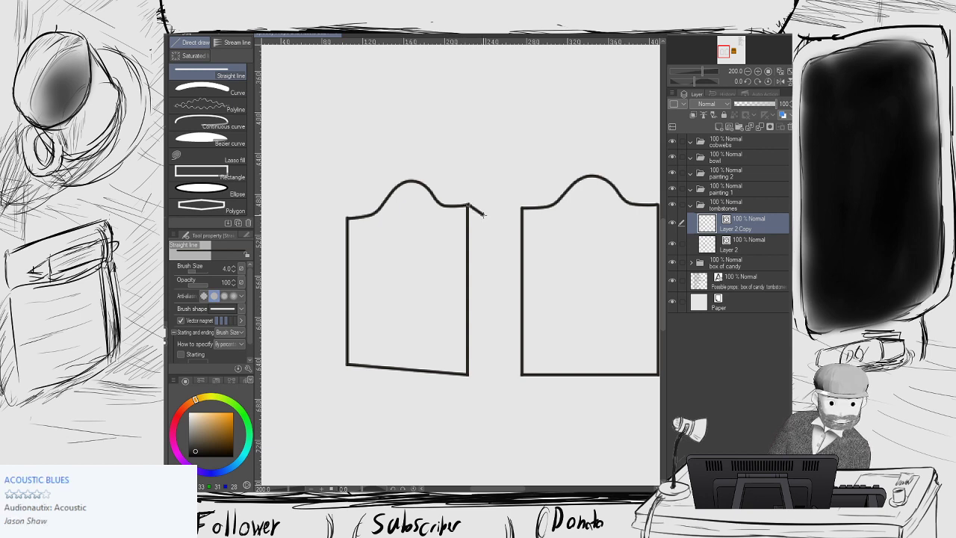
{"action": "key", "text": "ctrl+z"}
Draw short straight depth lines outward from the duplicated tombstone's right corners, sloping down from the upper one and up from the lower one.
{"action": "scroll", "coordinate": [468, 215], "scroll_direction": "up", "scroll_amount": 7}
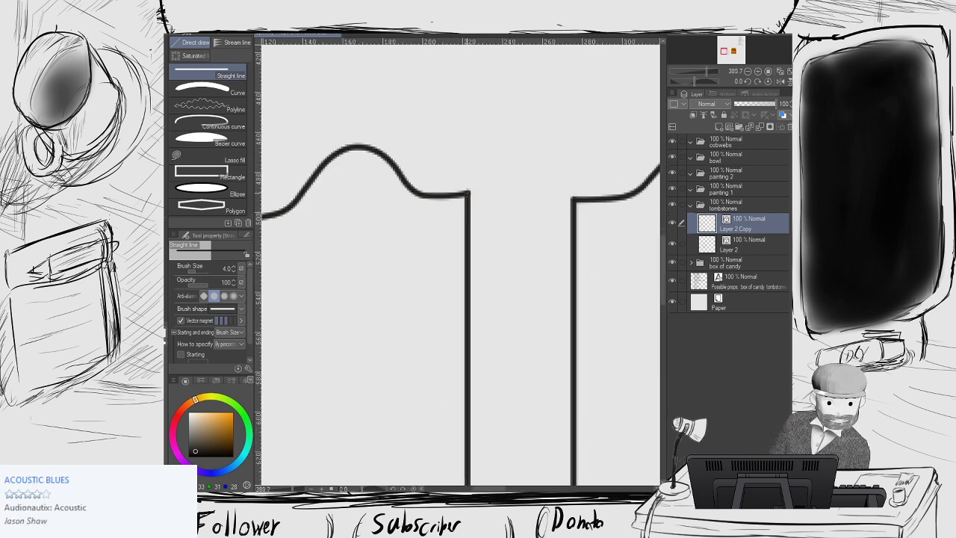
{"action": "left_click_drag", "start_coordinate": [467, 194], "coordinate": [505, 219]}
{"action": "scroll", "coordinate": [478, 192], "scroll_direction": "down", "scroll_amount": 7}
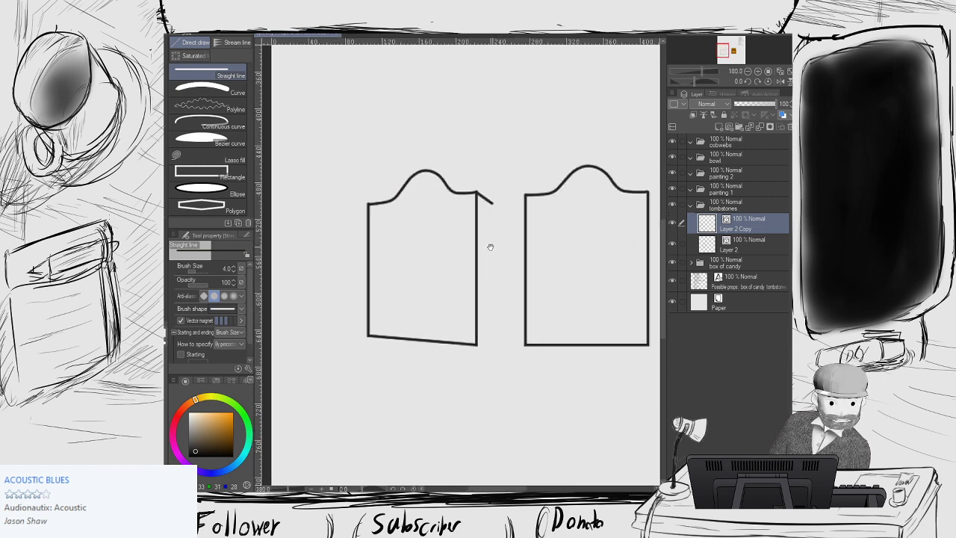
{"action": "left_click_drag", "start_coordinate": [481, 342], "coordinate": [489, 338]}
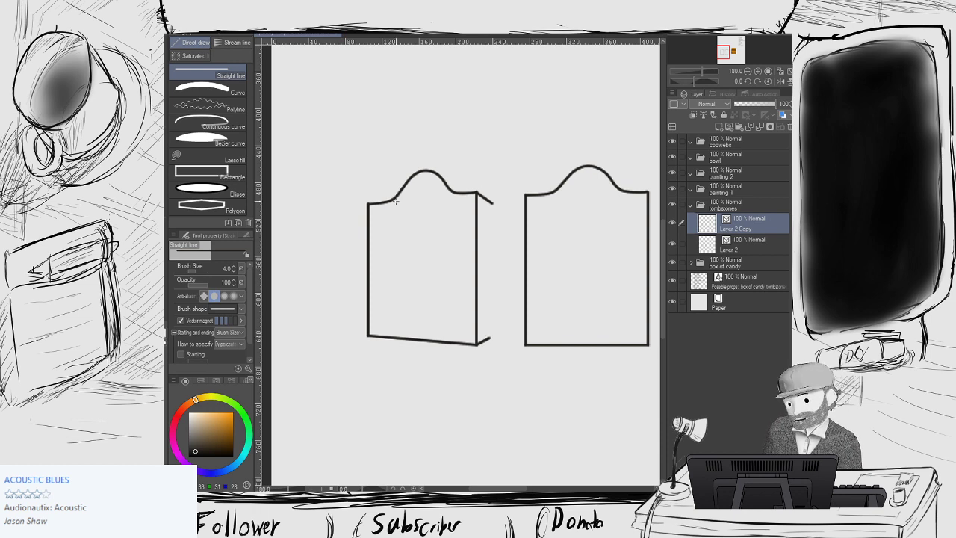
Draw a narrow rectangle spanning the perspective tombstone's two depth lines, and extend the lower depth line to meet the rectangle's corner.
{"action": "left_click", "coordinate": [201, 171]}
{"action": "left_click_drag", "start_coordinate": [490, 201], "coordinate": [511, 338]}
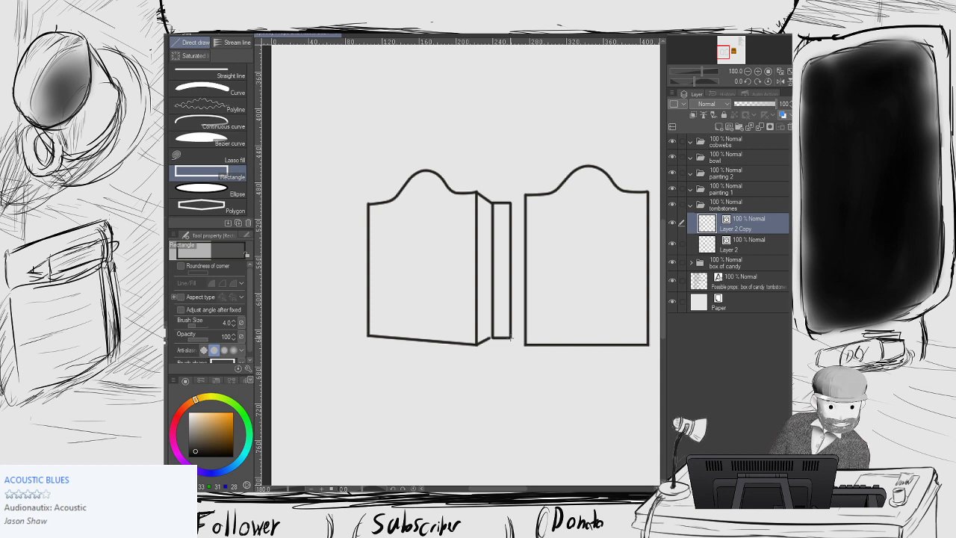
{"action": "scroll", "coordinate": [502, 332], "scroll_direction": "up", "scroll_amount": 5}
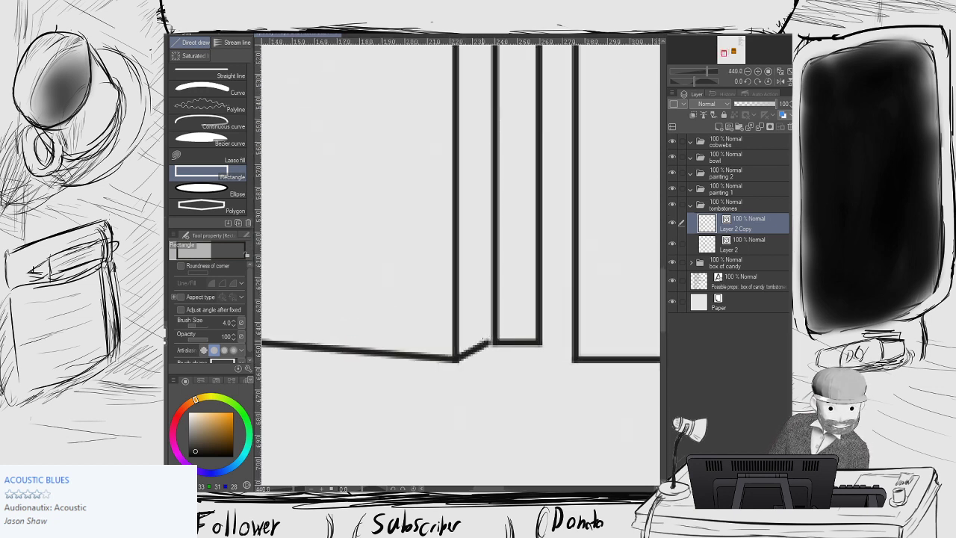
{"action": "key", "text": "o"}
{"action": "left_click", "coordinate": [484, 345]}
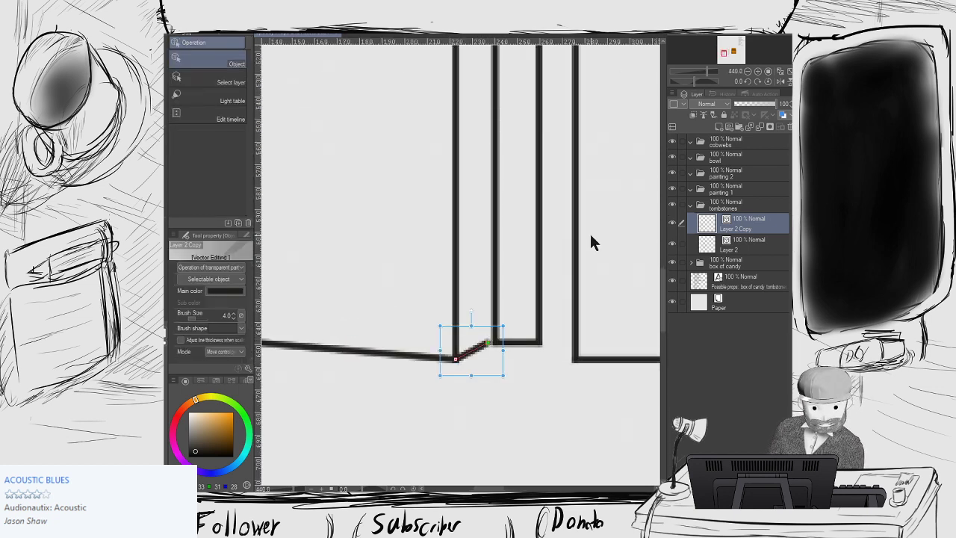
{"action": "scroll", "coordinate": [553, 233], "scroll_direction": "down", "scroll_amount": 5}
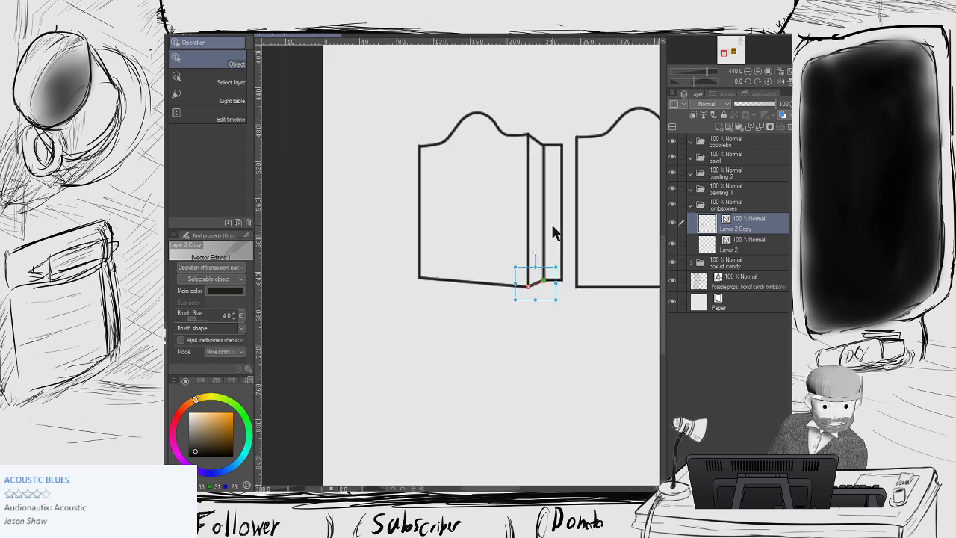
{"action": "scroll", "coordinate": [552, 233], "scroll_direction": "down", "scroll_amount": 5}
Split the narrow rectangle at its inner corners and delete its outer part, keeping only the back vertical edge of the tombstone's side.
{"action": "key", "text": "u"}
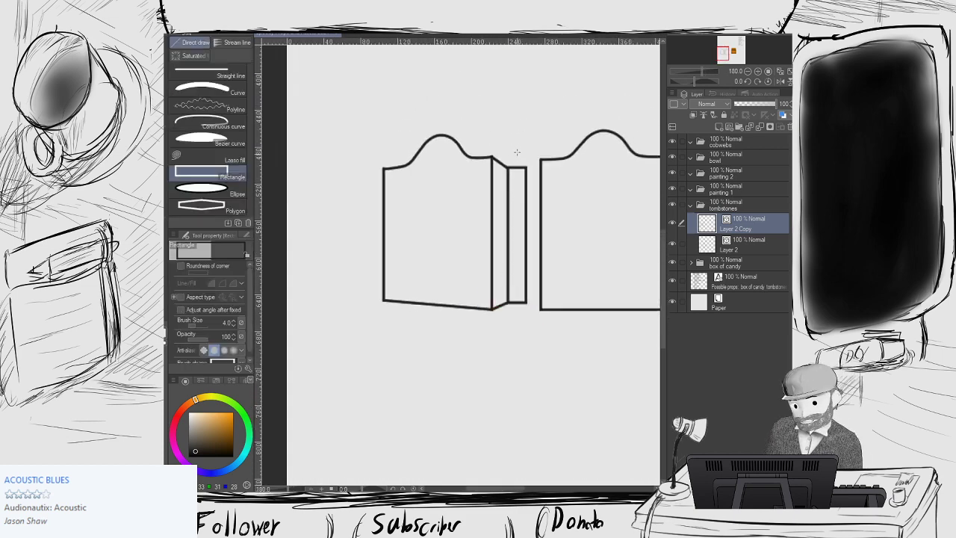
{"action": "key", "text": "y"}
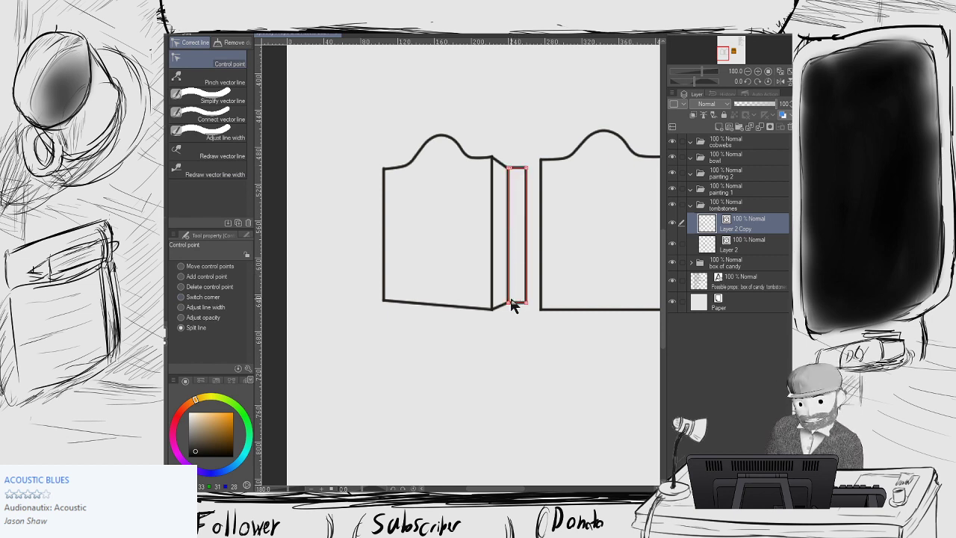
{"action": "key", "text": "o"}
{"action": "left_click", "coordinate": [530, 246]}
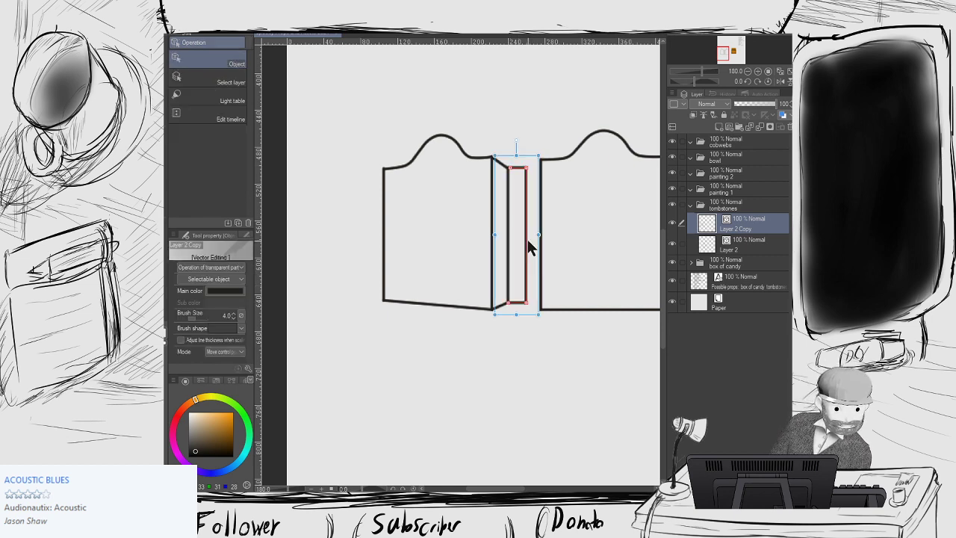
{"action": "key", "text": "Delete"}
Split off and remove the leftover line stub at the upper end of the side face's back edge.
{"action": "scroll", "coordinate": [510, 173], "scroll_direction": "up", "scroll_amount": 3}
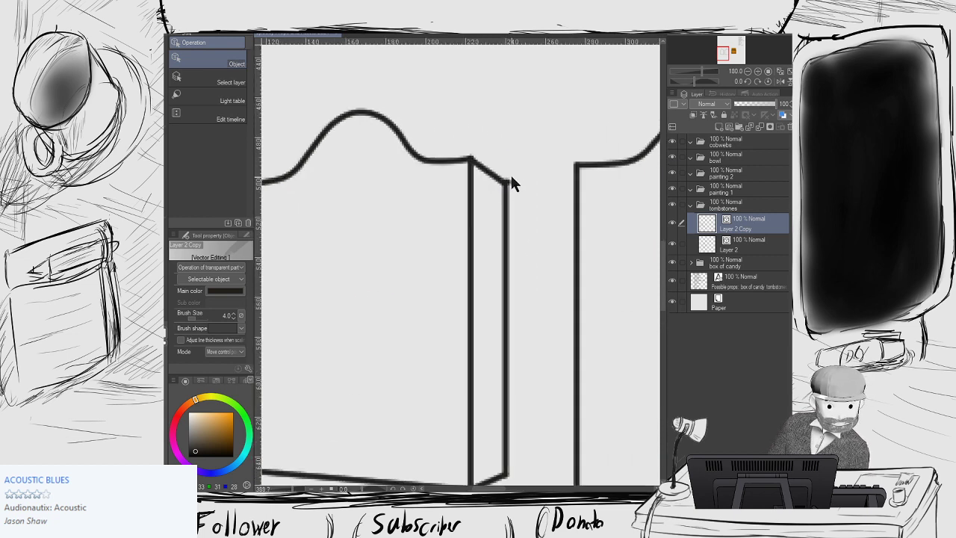
{"action": "scroll", "coordinate": [510, 172], "scroll_direction": "up", "scroll_amount": 2}
{"action": "key", "text": "y"}
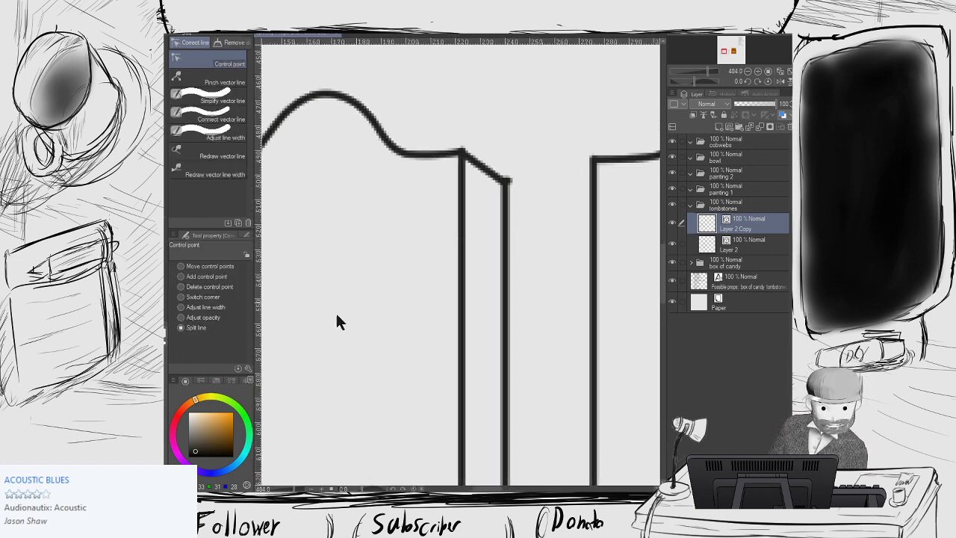
{"action": "left_click", "coordinate": [507, 181]}
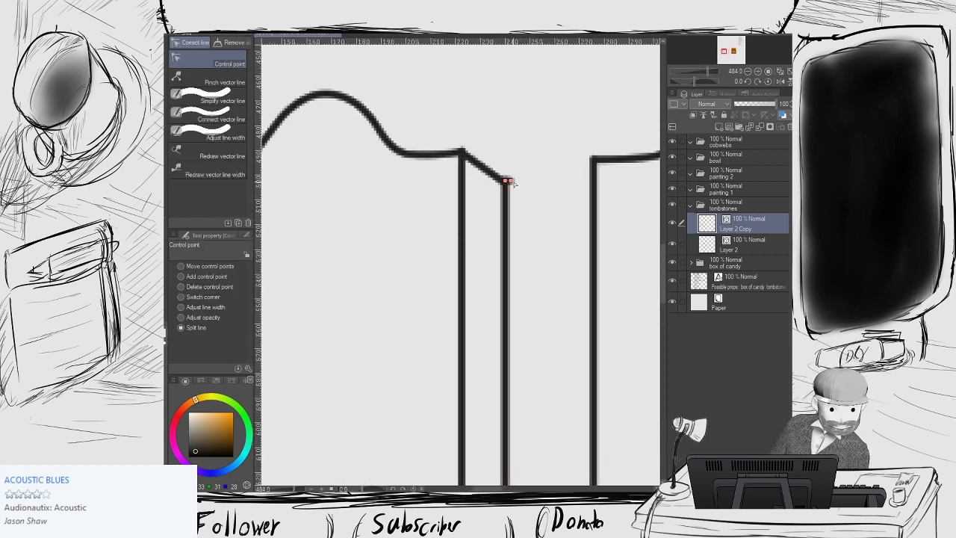
{"action": "key", "text": "o"}
{"action": "left_click", "coordinate": [510, 182]}
{"action": "scroll", "coordinate": [516, 180], "scroll_direction": "down", "scroll_amount": 8}
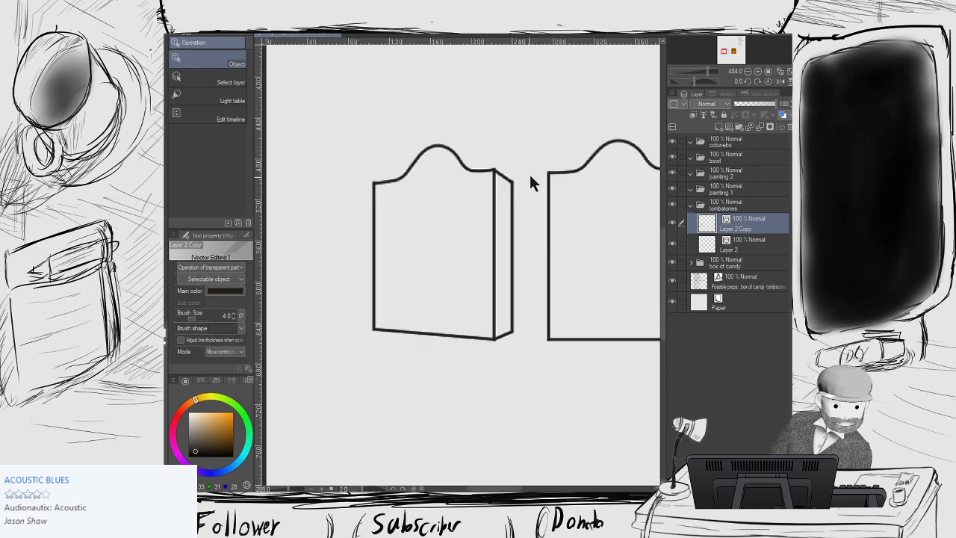
Examine the front-facing tombstone's top curve and body outline beside the perspective tombstone and the candy box.
{"action": "scroll", "coordinate": [548, 184], "scroll_direction": "down", "scroll_amount": 9}
{"action": "left_click_drag", "start_coordinate": [548, 184], "coordinate": [469, 162]}
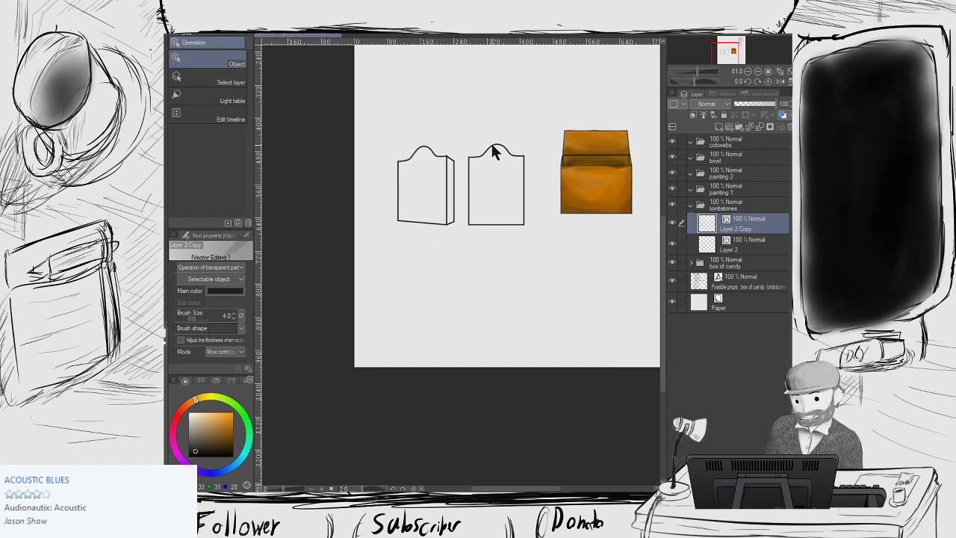
{"action": "left_click_drag", "start_coordinate": [492, 152], "coordinate": [492, 173]}
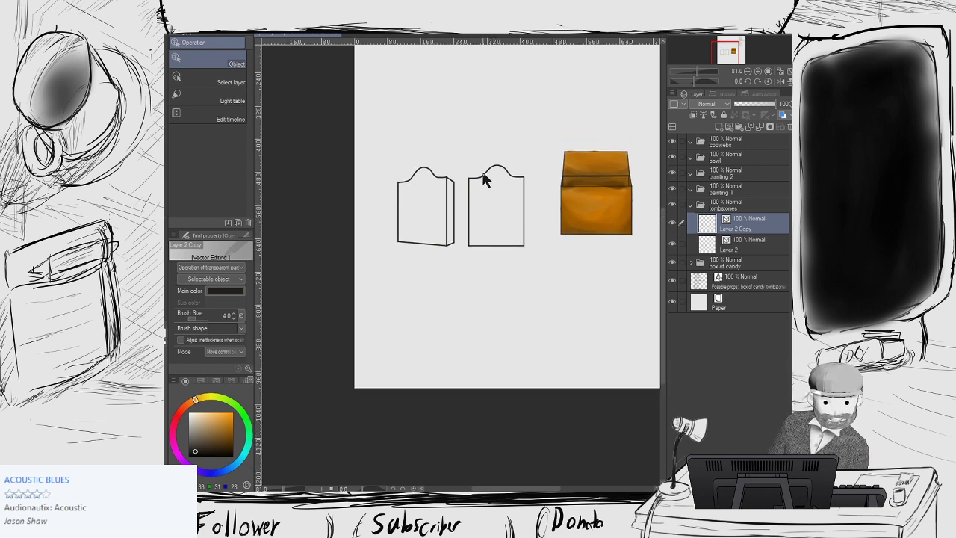
{"action": "left_click", "coordinate": [482, 178]}
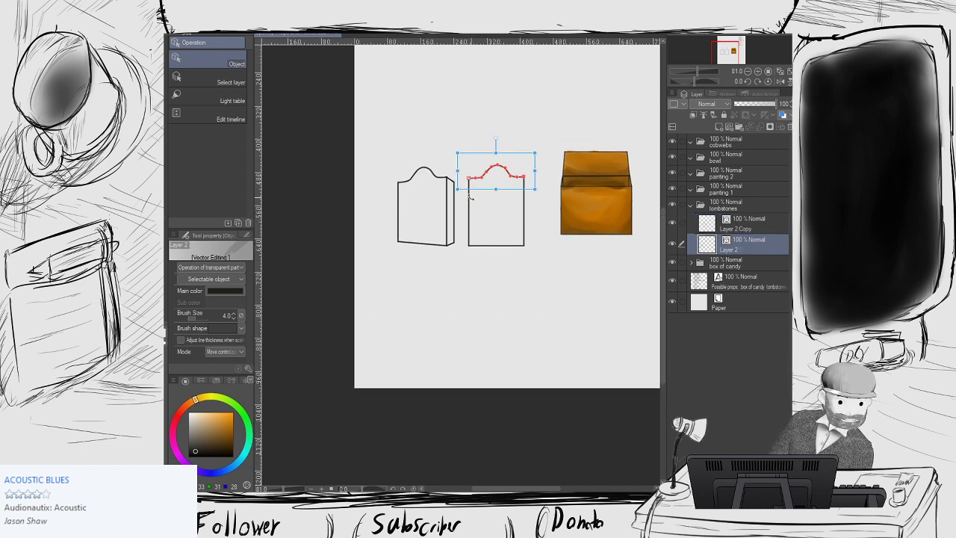
{"action": "left_click", "coordinate": [470, 203]}
{"action": "scroll", "coordinate": [450, 146], "scroll_direction": "up", "scroll_amount": 1}
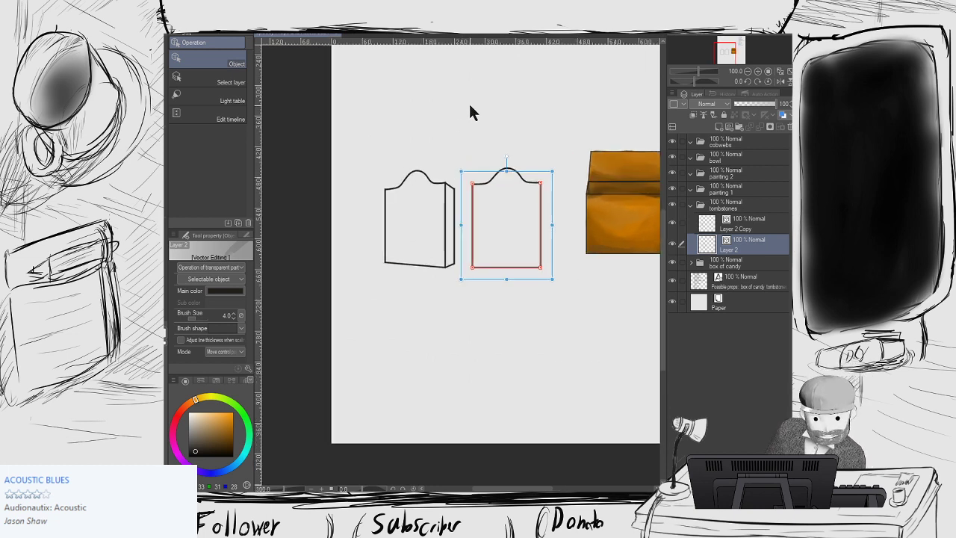
{"action": "left_click", "coordinate": [470, 112]}
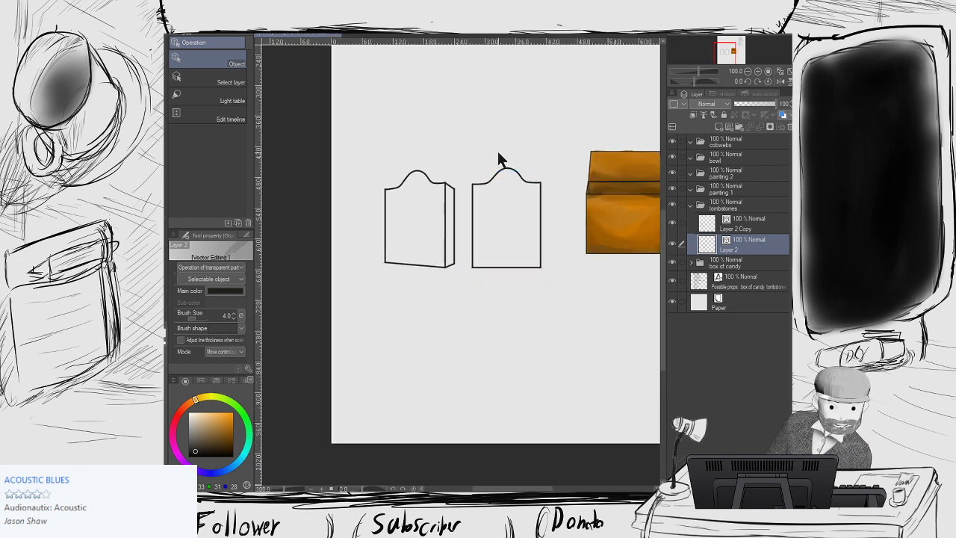
{"action": "left_click_drag", "start_coordinate": [522, 167], "coordinate": [444, 144]}
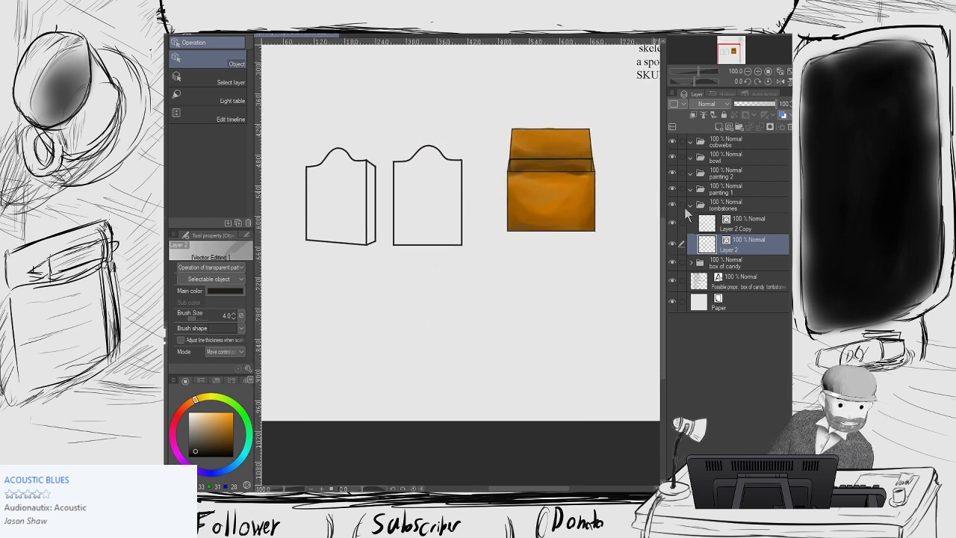
Hide the "box of candy" folder so only the tombstone drawings and the props list remain on the canvas.
{"action": "left_click", "coordinate": [678, 262]}
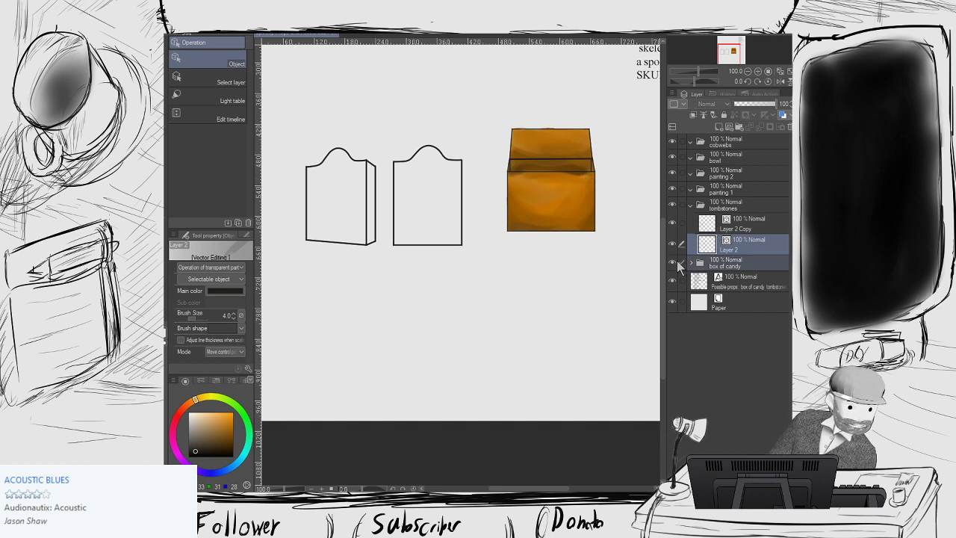
{"action": "left_click", "coordinate": [671, 262]}
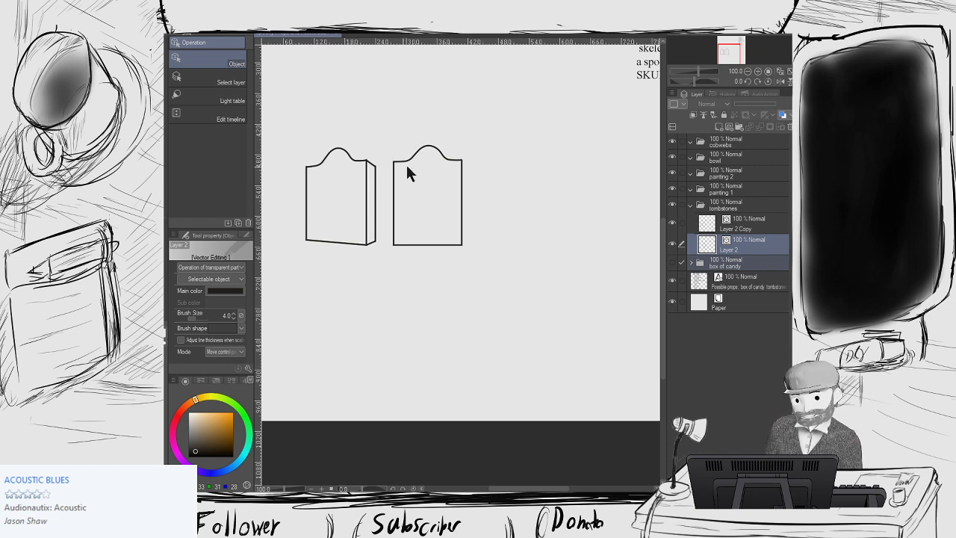
{"action": "scroll", "coordinate": [478, 162], "scroll_direction": "up", "scroll_amount": 1}
{"action": "scroll", "coordinate": [457, 154], "scroll_direction": "down", "scroll_amount": 1}
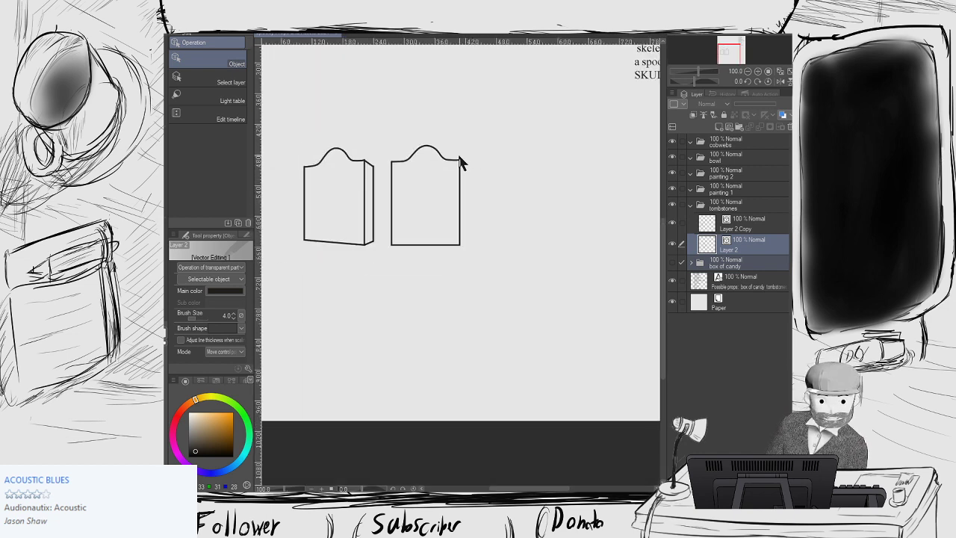
Duplicate the front-facing tombstone's vector layer, Layer 2, inside the tombstones folder and switch to the Object tool.
{"action": "left_click", "coordinate": [709, 227]}
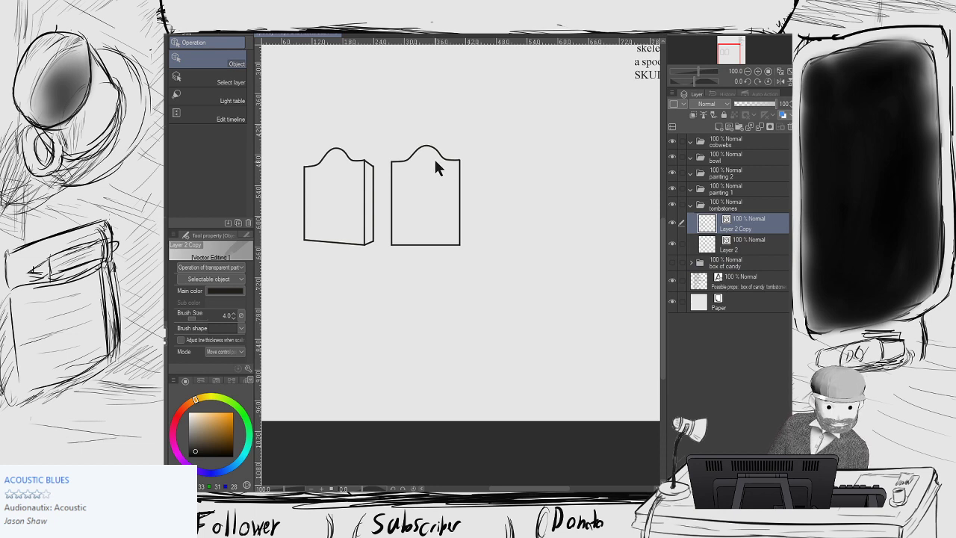
{"action": "key", "text": "m"}
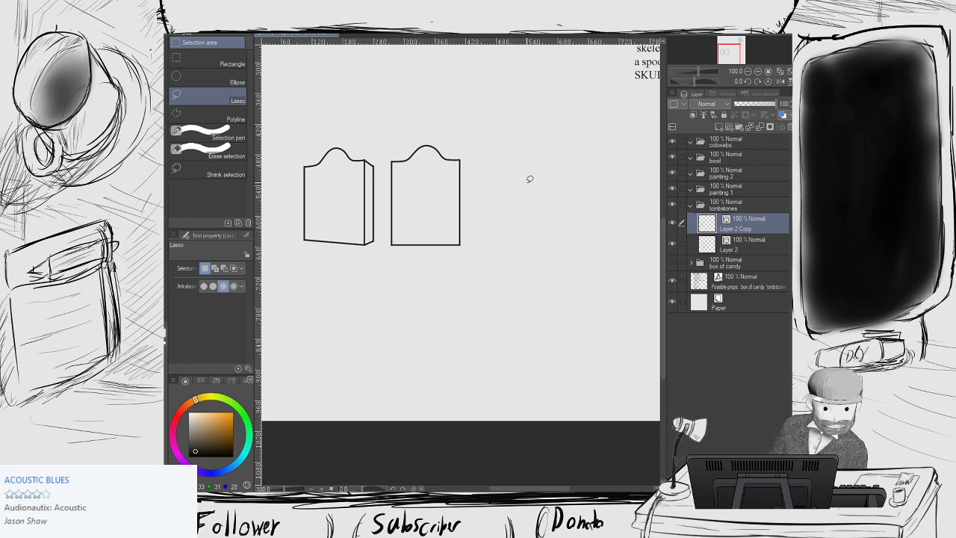
{"action": "left_click", "coordinate": [747, 249]}
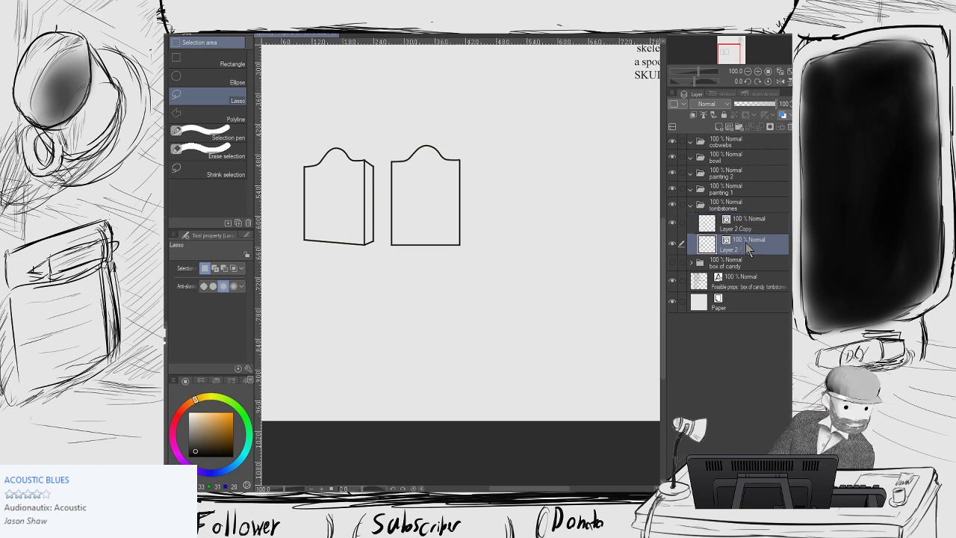
{"action": "key", "text": "ctrl+v"}
{"action": "mouse_move", "coordinate": [501, 246]}
{"action": "left_mouse_down"}
{"action": "mouse_move", "coordinate": [500, 202]}
{"action": "mouse_move", "coordinate": [457, 231]}
{"action": "mouse_move", "coordinate": [459, 254]}
{"action": "left_mouse_up"}
{"action": "key", "text": "o"}
{"action": "key", "text": "ctrl+z"}
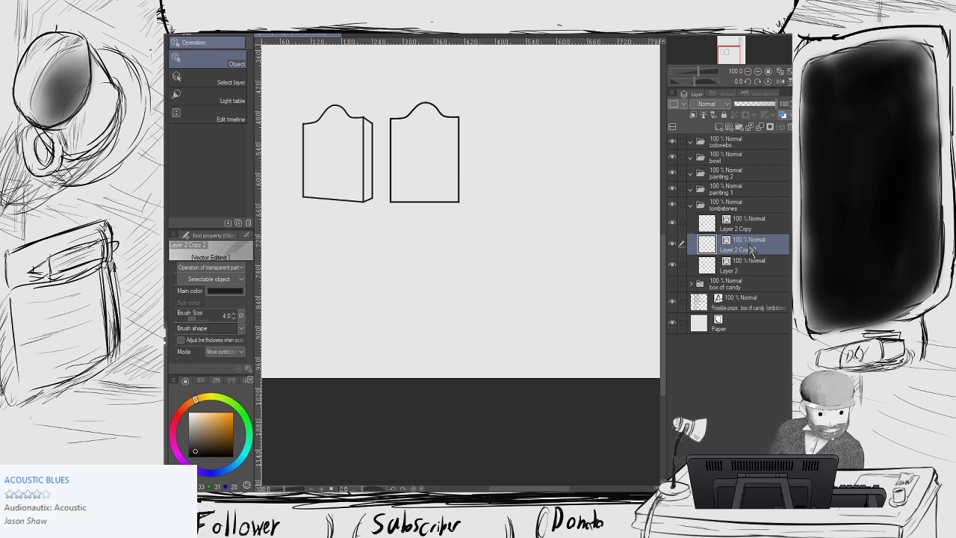
Rename the front-facing tombstone's layer "neutral", the perspective one "right", and the new duplicate "down".
{"action": "left_click", "coordinate": [736, 269]}
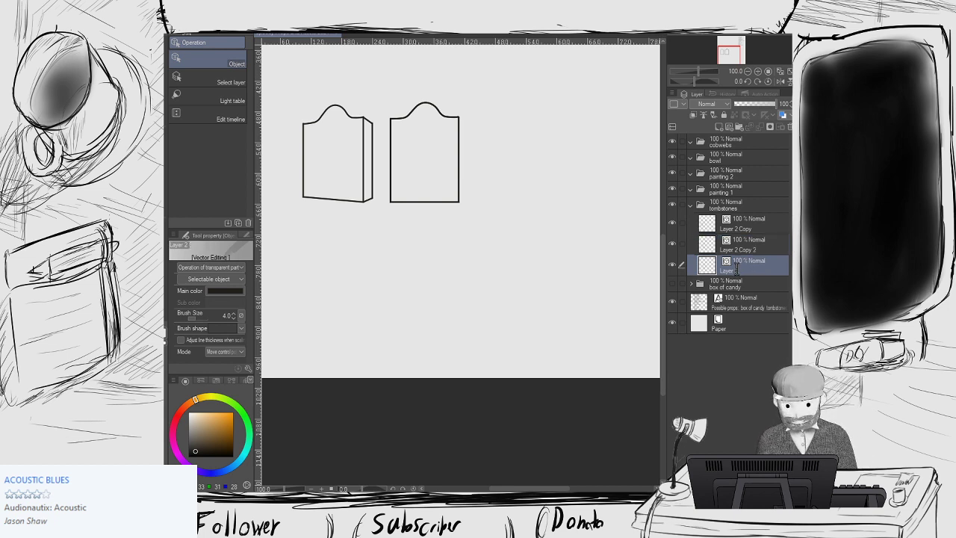
{"action": "type", "text": "neutral"}
{"action": "left_click", "coordinate": [753, 227]}
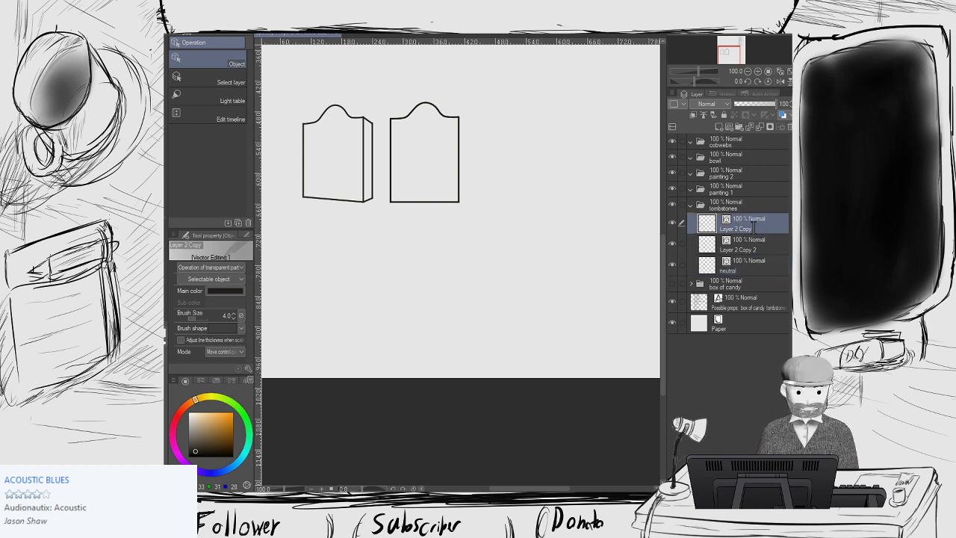
{"action": "type", "text": "right"}
{"action": "key", "text": "Return"}
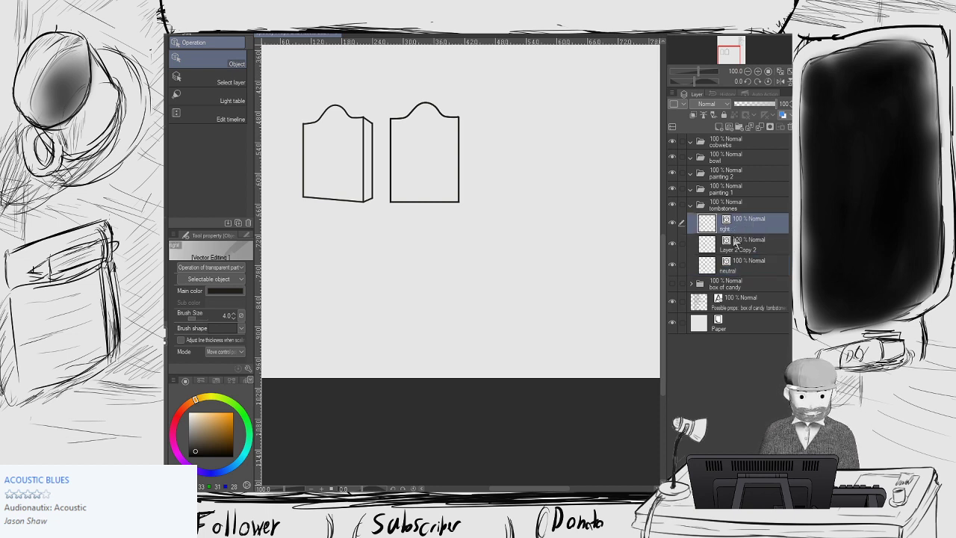
{"action": "double_click", "coordinate": [743, 245]}
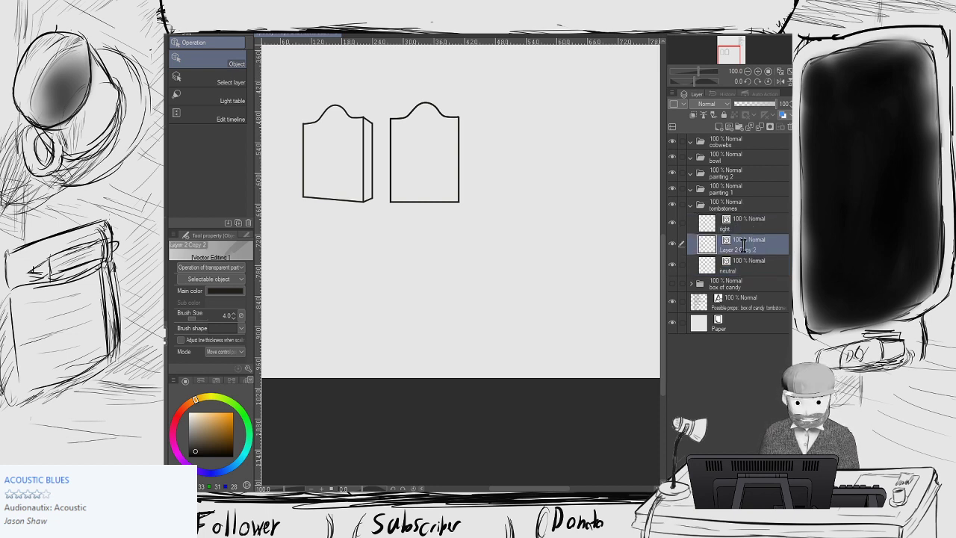
{"action": "type", "text": "down"}
{"action": "key", "text": "Return"}
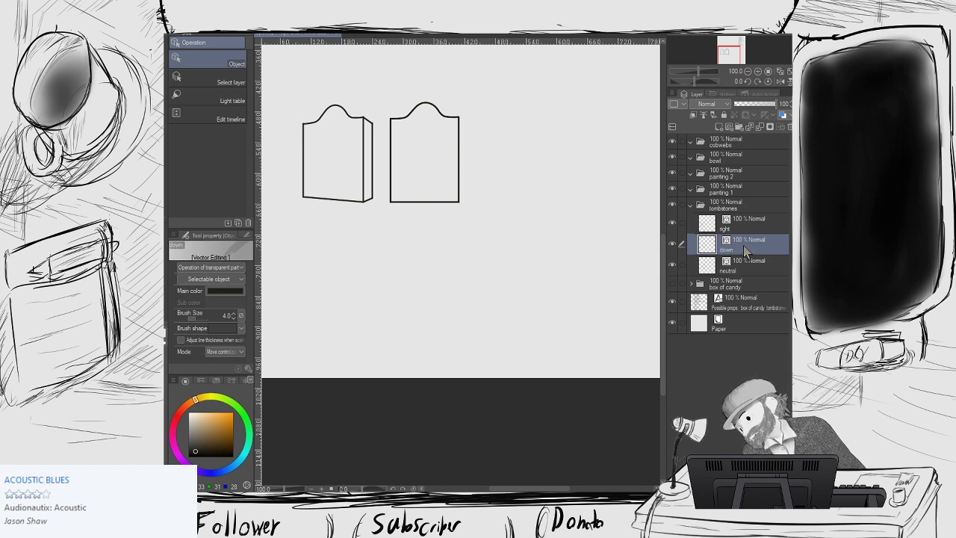
Move the body outline and top curve on the "down" layer straight below the neutral tombstone.
{"action": "left_click", "coordinate": [459, 163]}
{"action": "left_click_drag", "start_coordinate": [460, 163], "coordinate": [457, 263]}
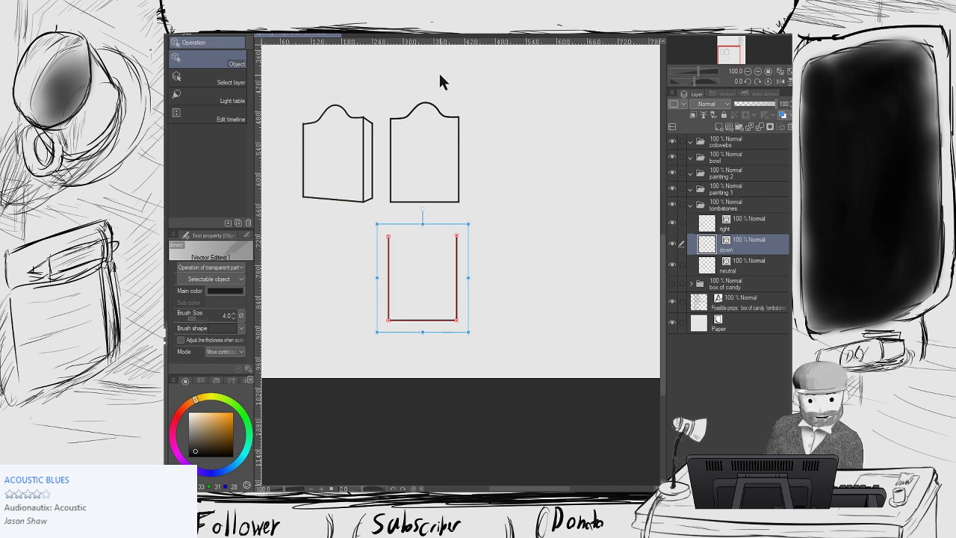
{"action": "left_click", "coordinate": [433, 113]}
{"action": "left_click_drag", "start_coordinate": [437, 121], "coordinate": [435, 235]}
{"action": "left_click", "coordinate": [531, 170]}
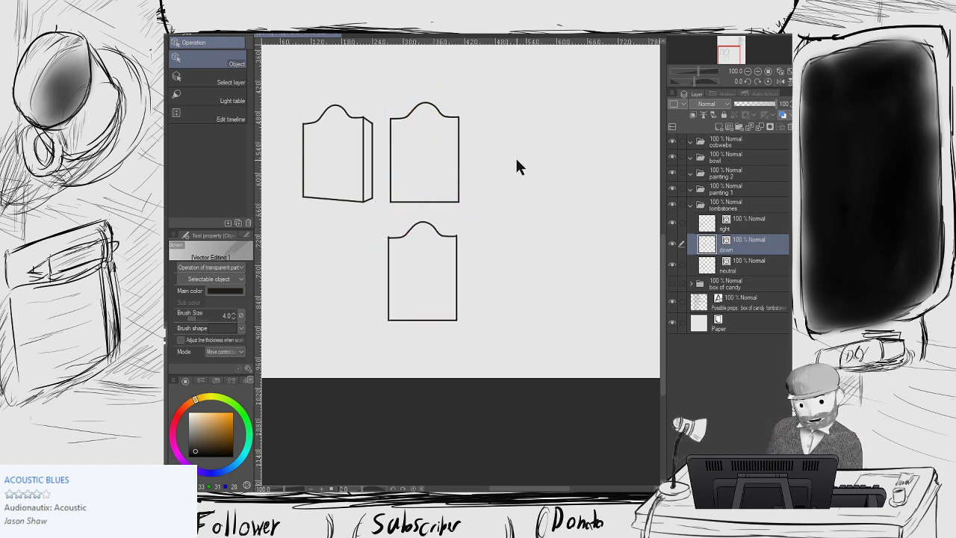
Move the body outline's upper-right corner point on the "down" tombstone to meet the right end of the top curve.
{"action": "scroll", "coordinate": [454, 227], "scroll_direction": "up", "scroll_amount": 3}
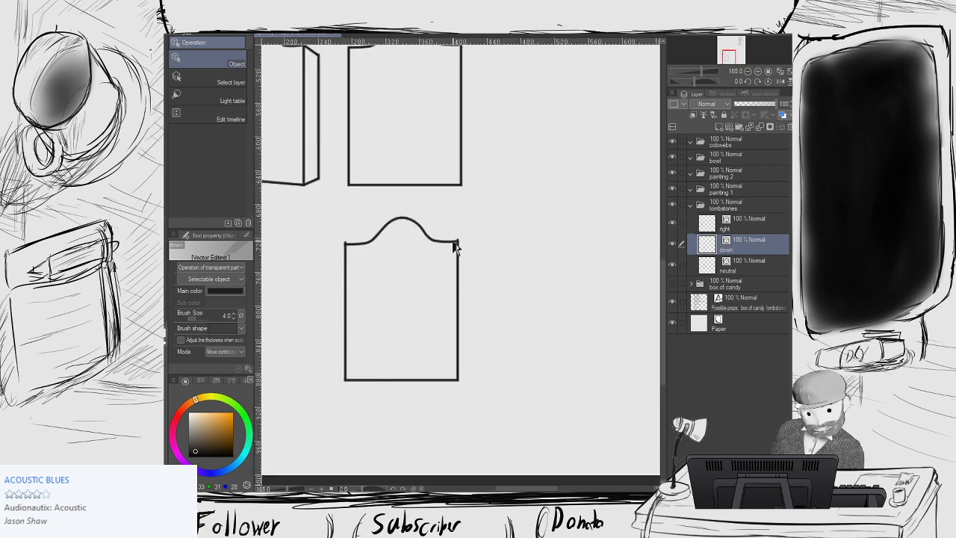
{"action": "left_click", "coordinate": [454, 241]}
{"action": "left_click", "coordinate": [497, 238]}
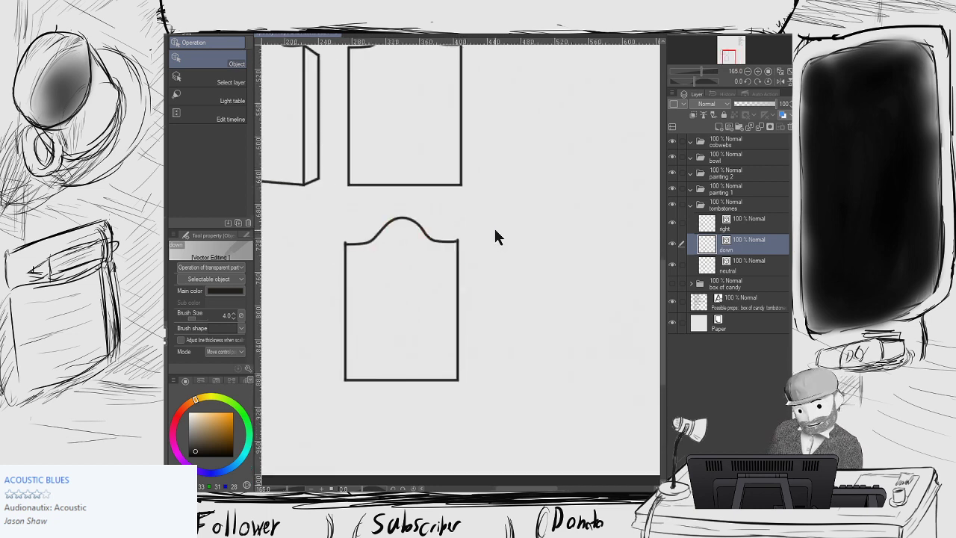
{"action": "scroll", "coordinate": [477, 245], "scroll_direction": "up", "scroll_amount": 2}
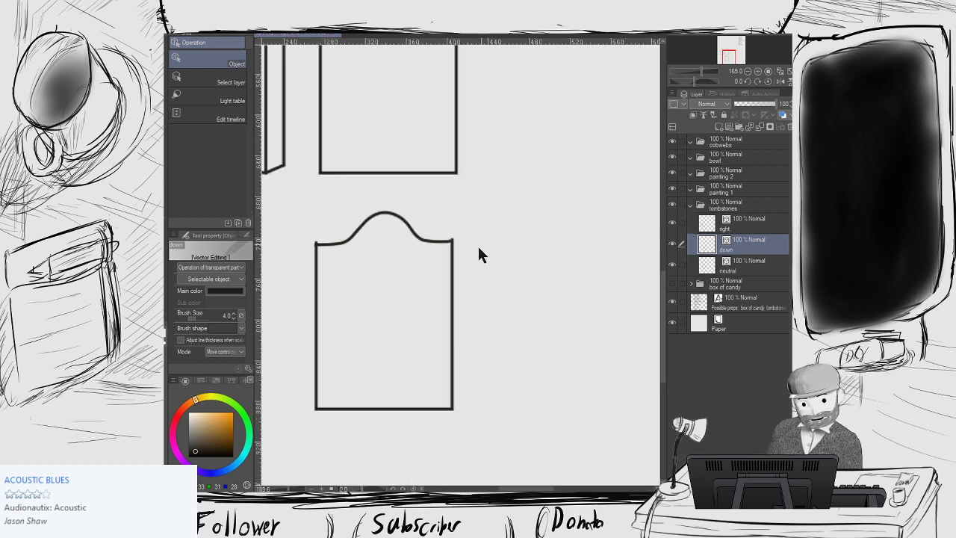
{"action": "left_click", "coordinate": [446, 258]}
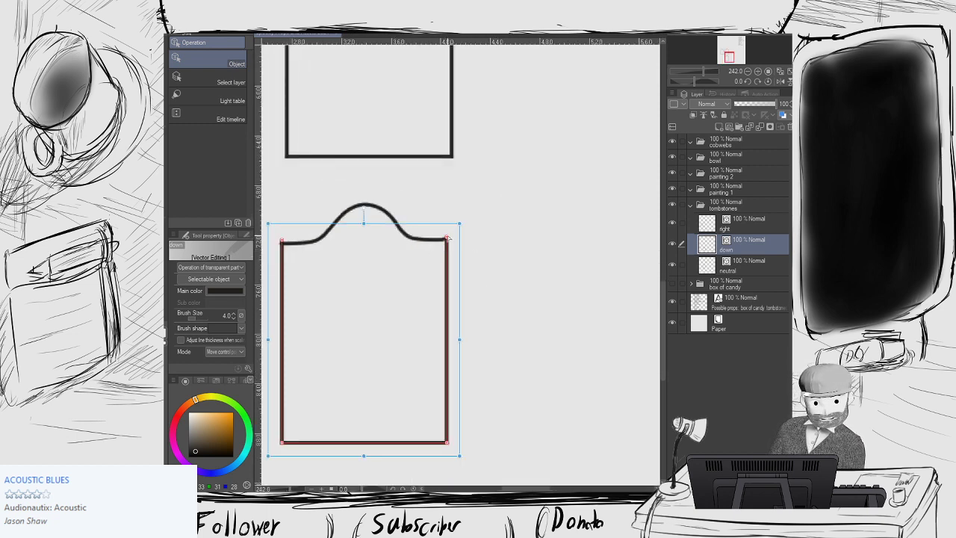
{"action": "left_click_drag", "start_coordinate": [446, 239], "coordinate": [444, 240]}
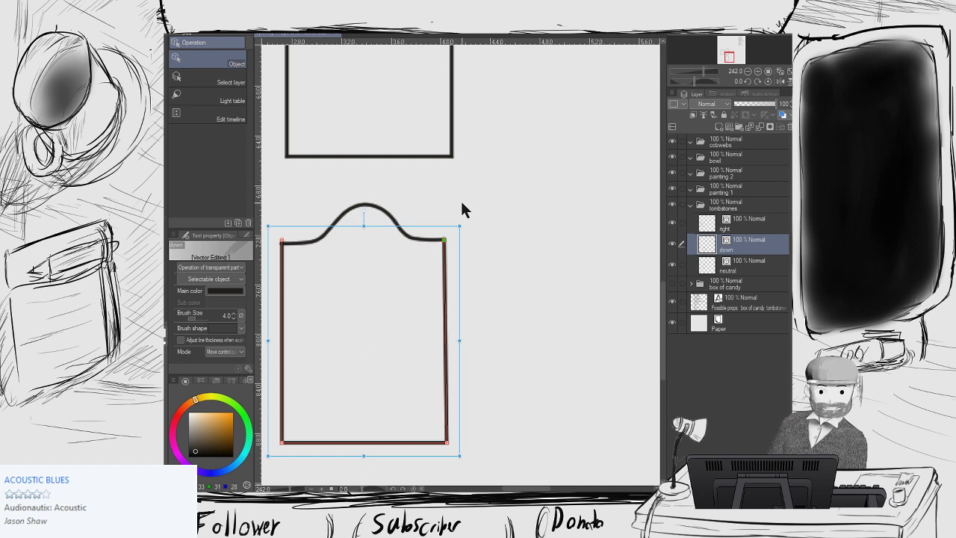
{"action": "left_click", "coordinate": [453, 234]}
{"action": "left_click", "coordinate": [447, 246]}
{"action": "left_click", "coordinate": [447, 238]}
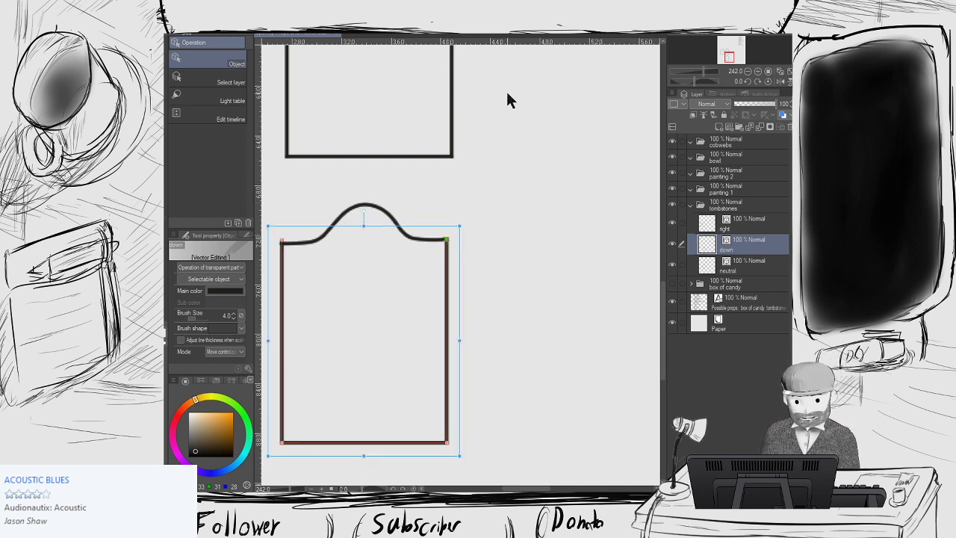
{"action": "left_click", "coordinate": [421, 202]}
Align the body outline's upper-left corner point with the left end of the "down" tombstone's top curve and check the curve's points.
{"action": "left_click_drag", "start_coordinate": [421, 202], "coordinate": [492, 171]}
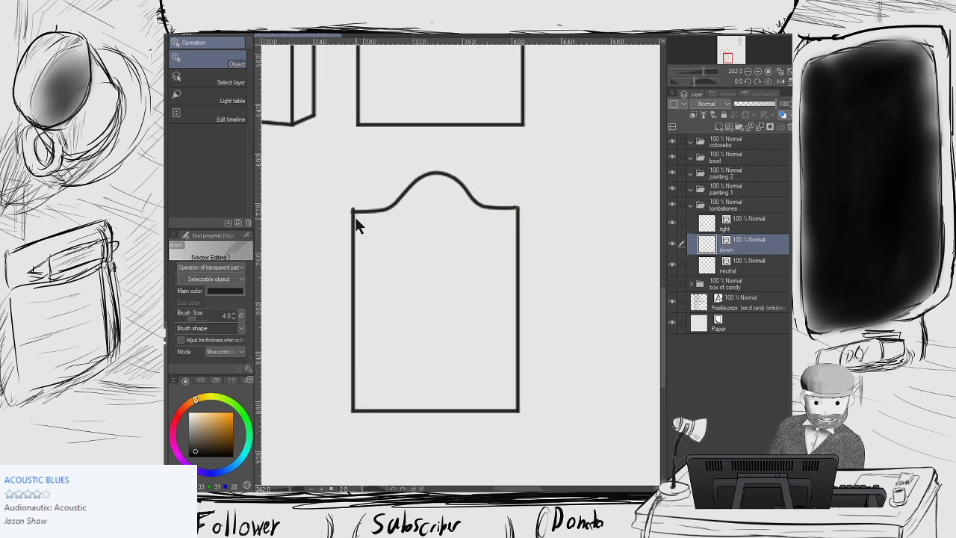
{"action": "left_click", "coordinate": [353, 211]}
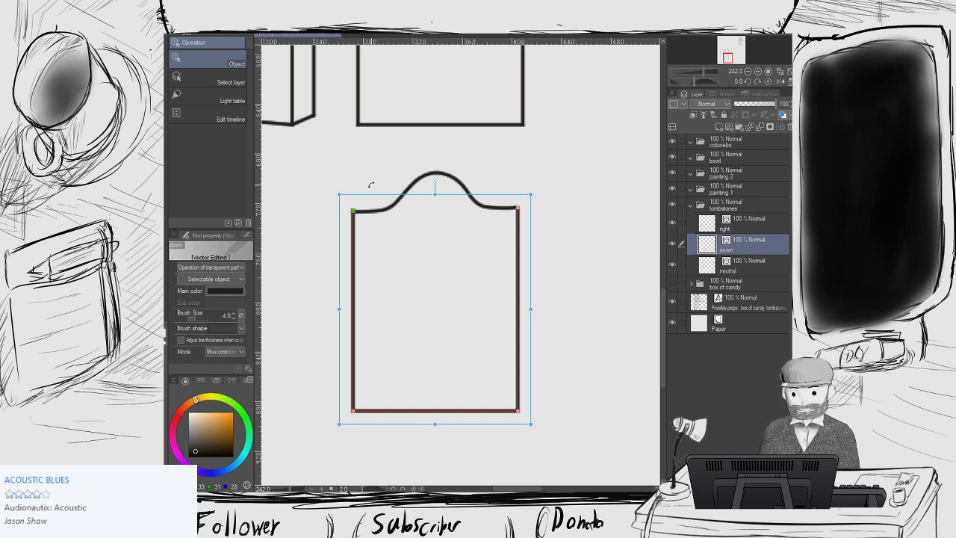
{"action": "left_click", "coordinate": [351, 166]}
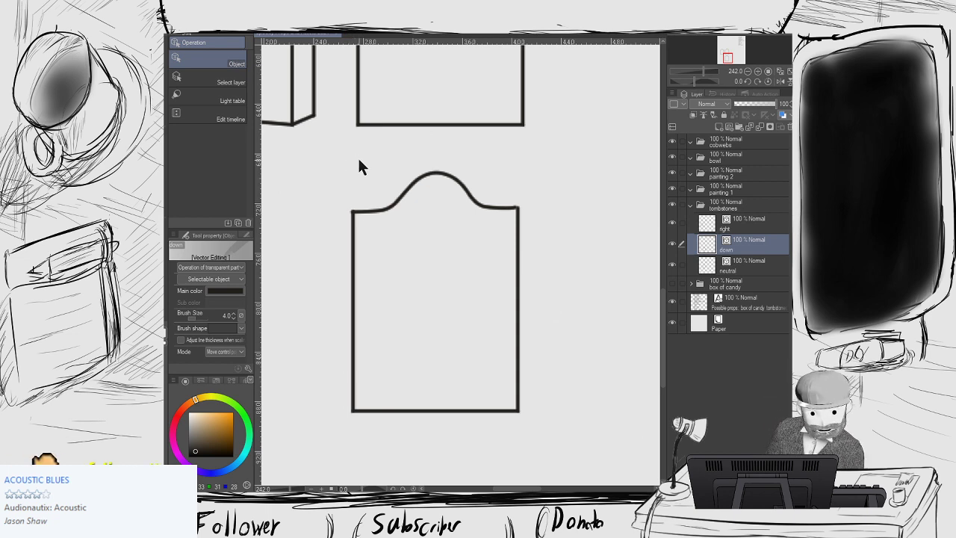
{"action": "left_click", "coordinate": [491, 207]}
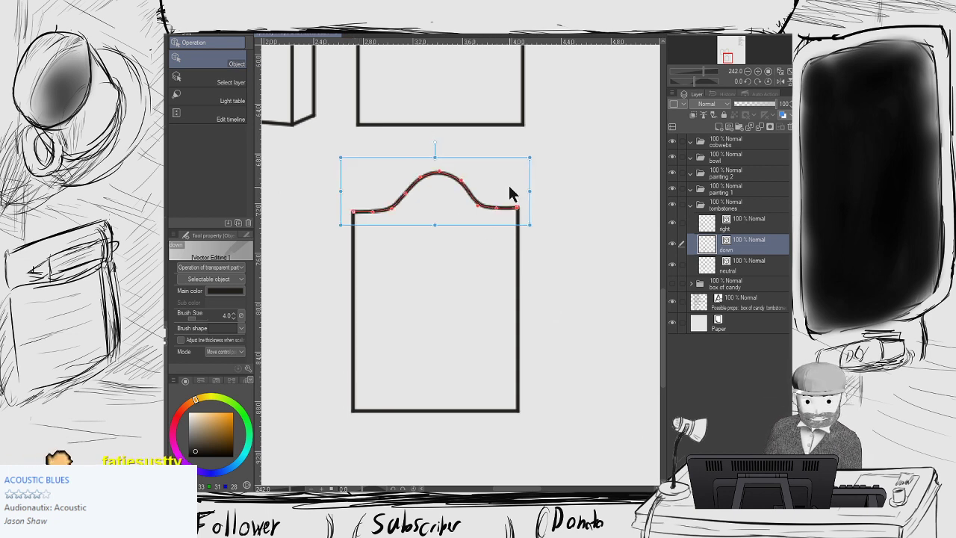
{"action": "left_click", "coordinate": [561, 183]}
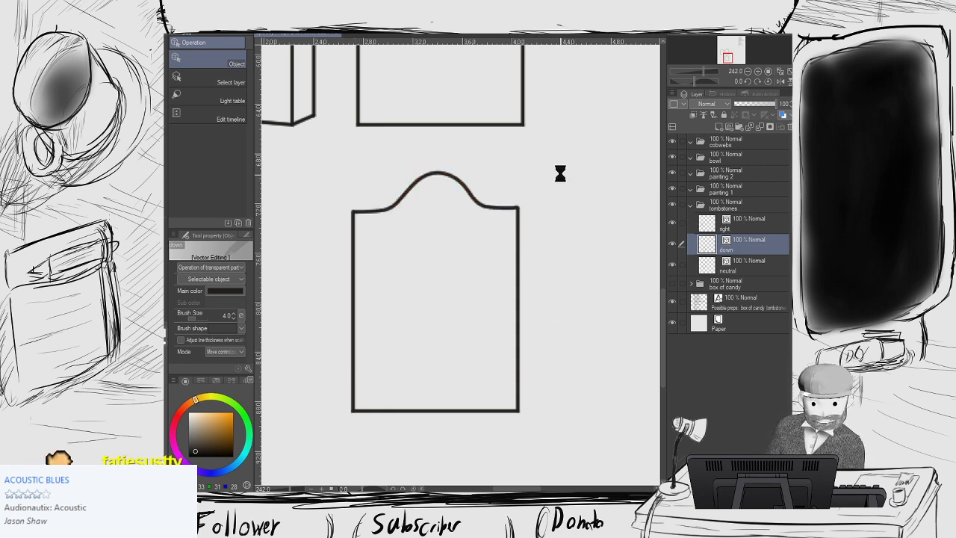